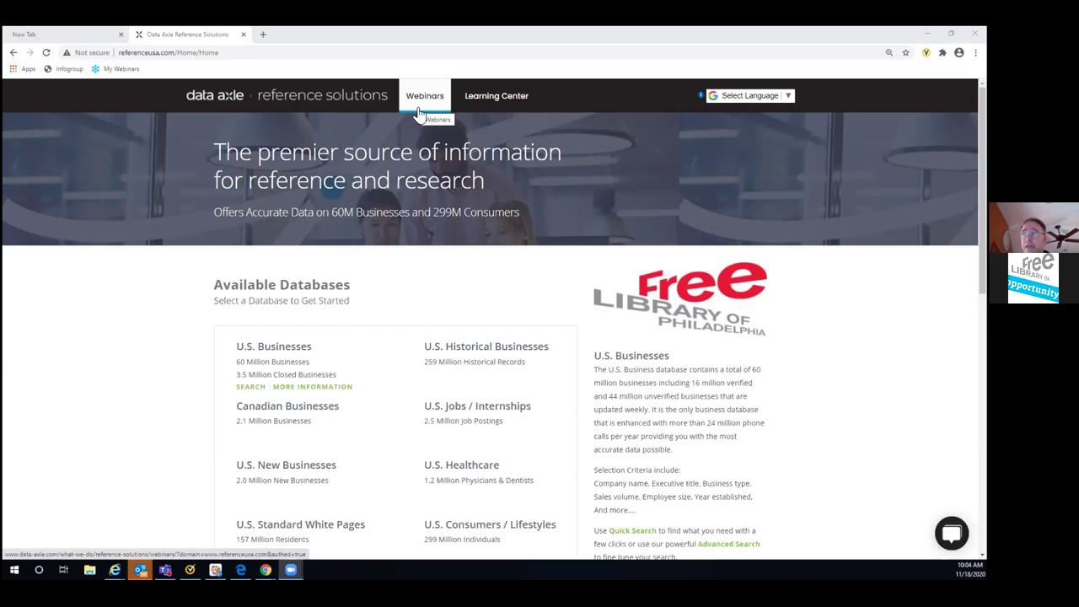
- Open the Learning Center and look over the downloadable Marketing & Training Material
left_click(498, 101)
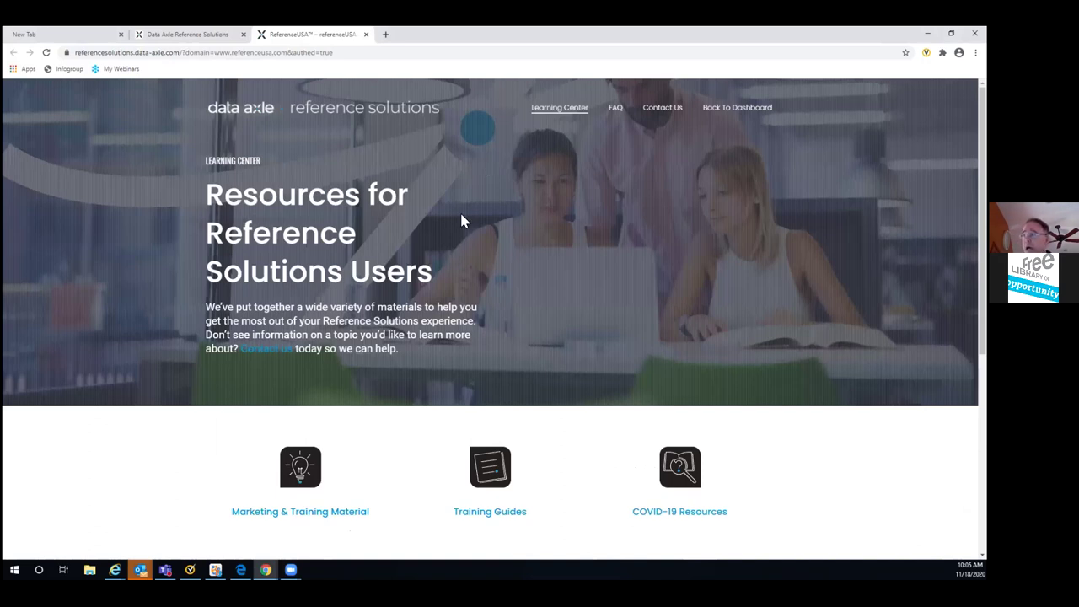
scroll(399, 265, "down", 3)
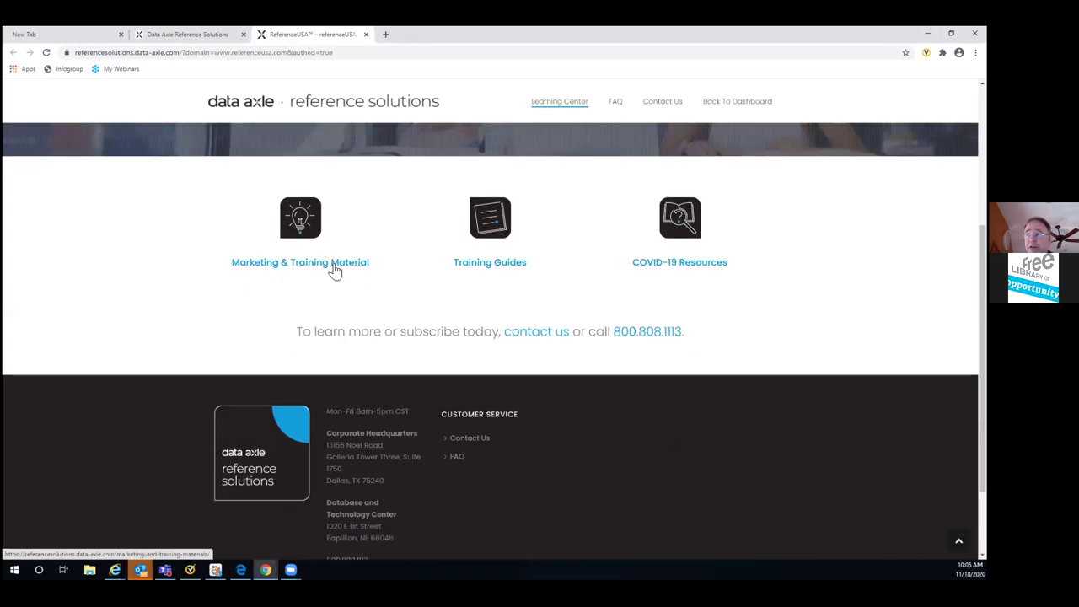
left_click(335, 268)
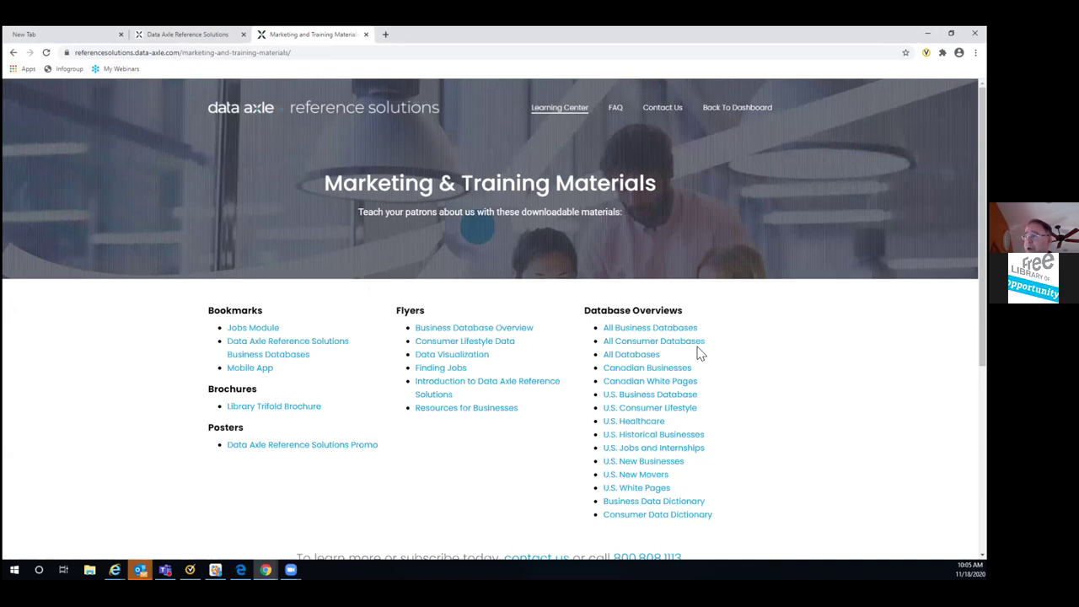
scroll(699, 354, "down", 1)
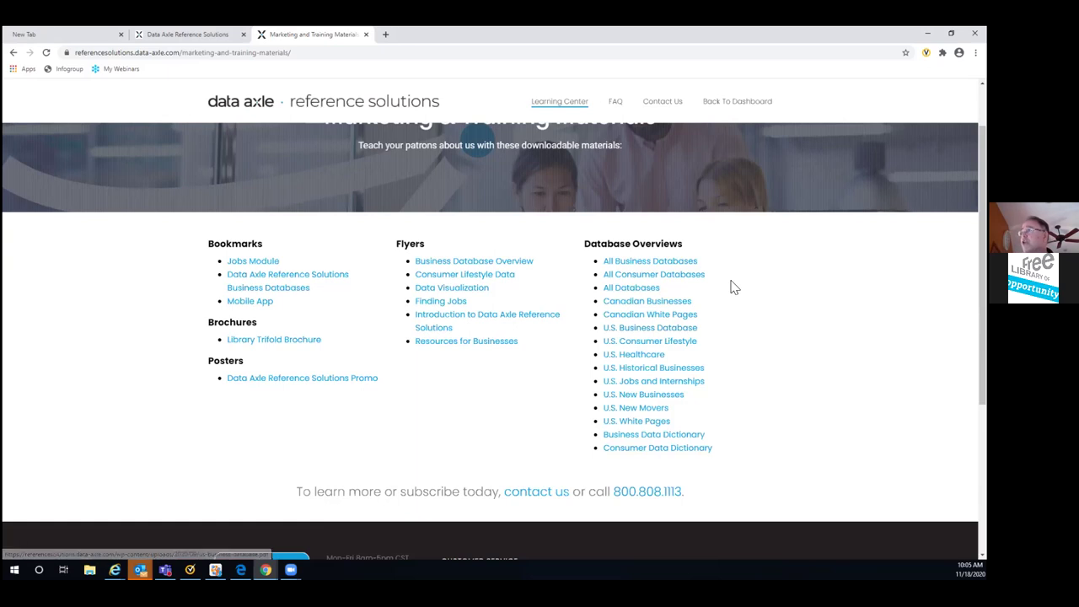
scroll(730, 281, "up", 2)
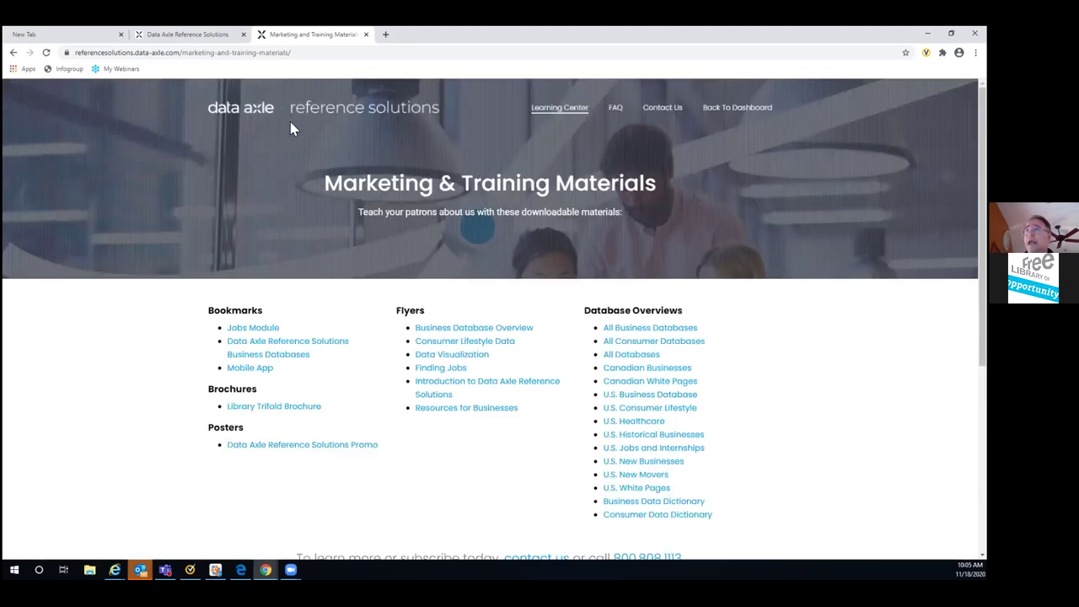
- Go back to the Learning Center's main page and return to the database dashboard
left_click(14, 55)
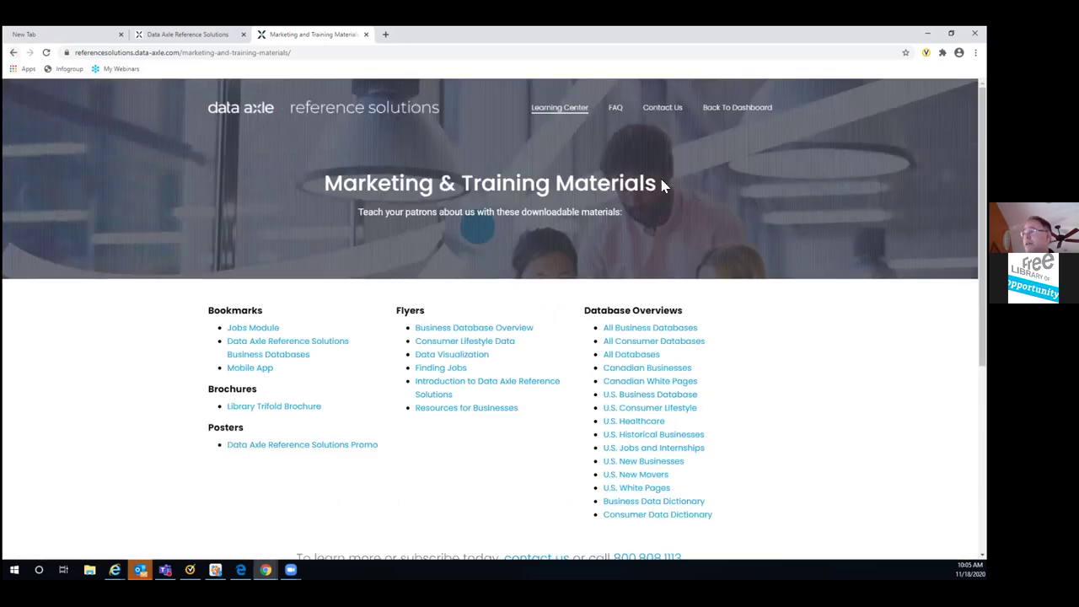
scroll(660, 160, "up", 3)
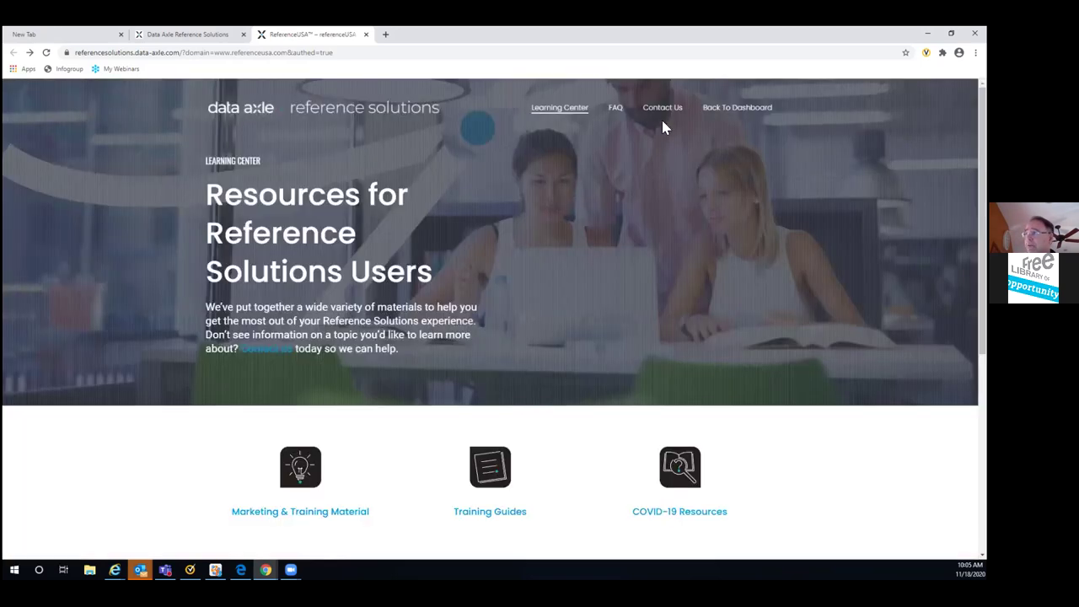
left_click(717, 118)
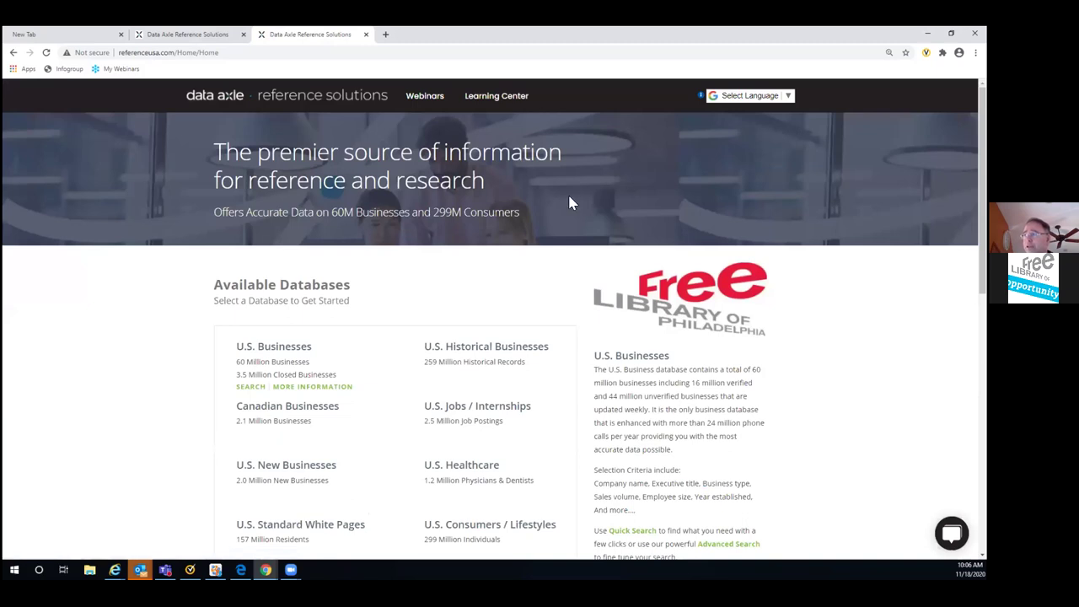
- Examine the Available Databases list, the mobile app section and the Personal Accounts section on the home page
scroll(554, 207, "down", 1)
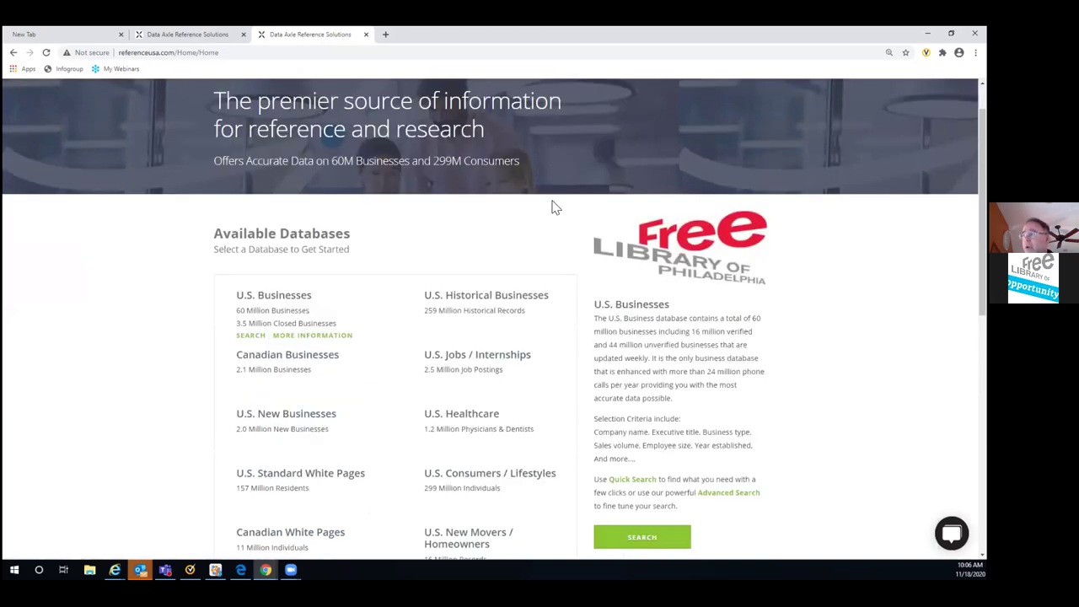
scroll(556, 202, "down", 2)
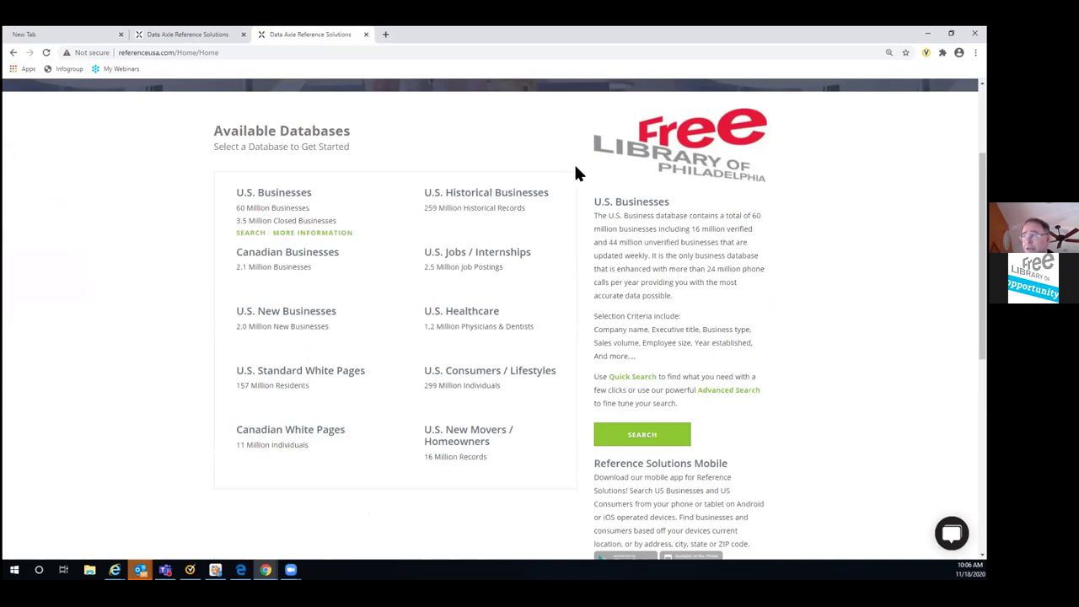
scroll(574, 203, "down", 3)
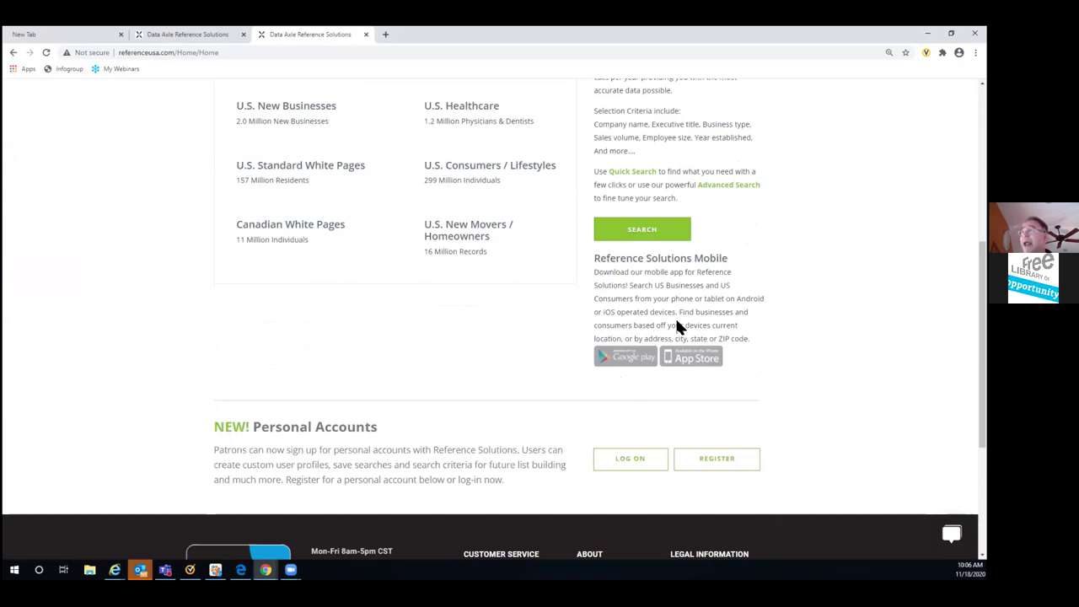
scroll(391, 244, "up", 1)
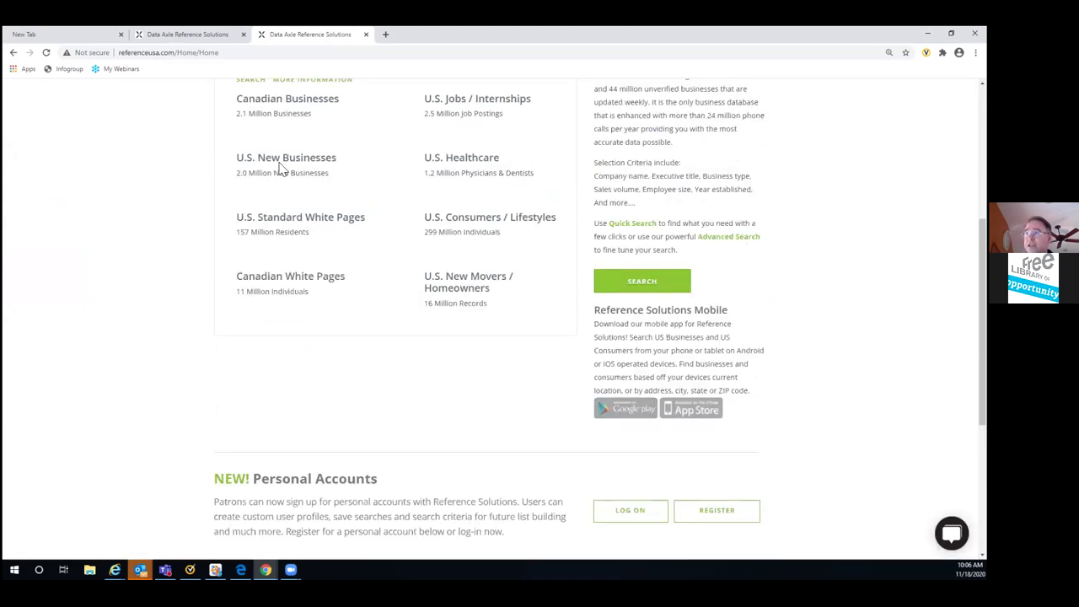
scroll(270, 211, "up", 2)
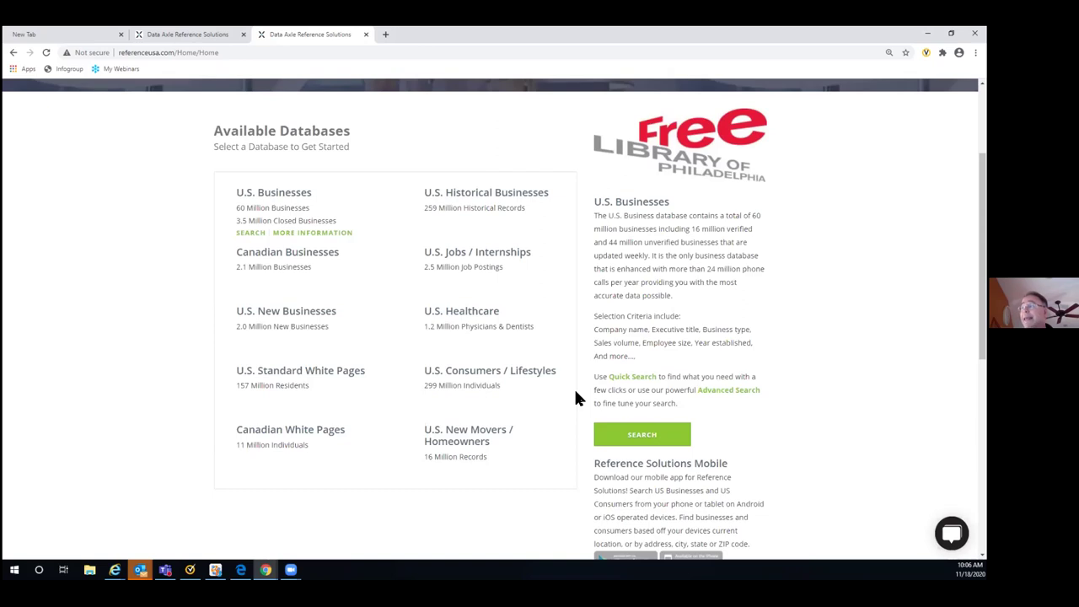
scroll(552, 396, "down", 3)
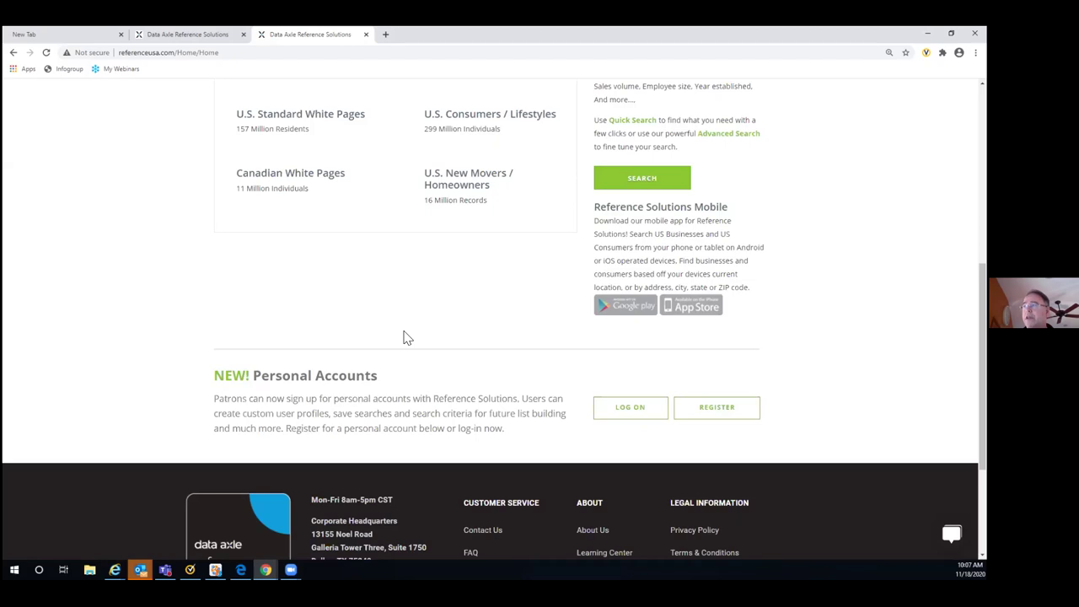
scroll(376, 321, "up", 3)
scroll(379, 295, "up", 1)
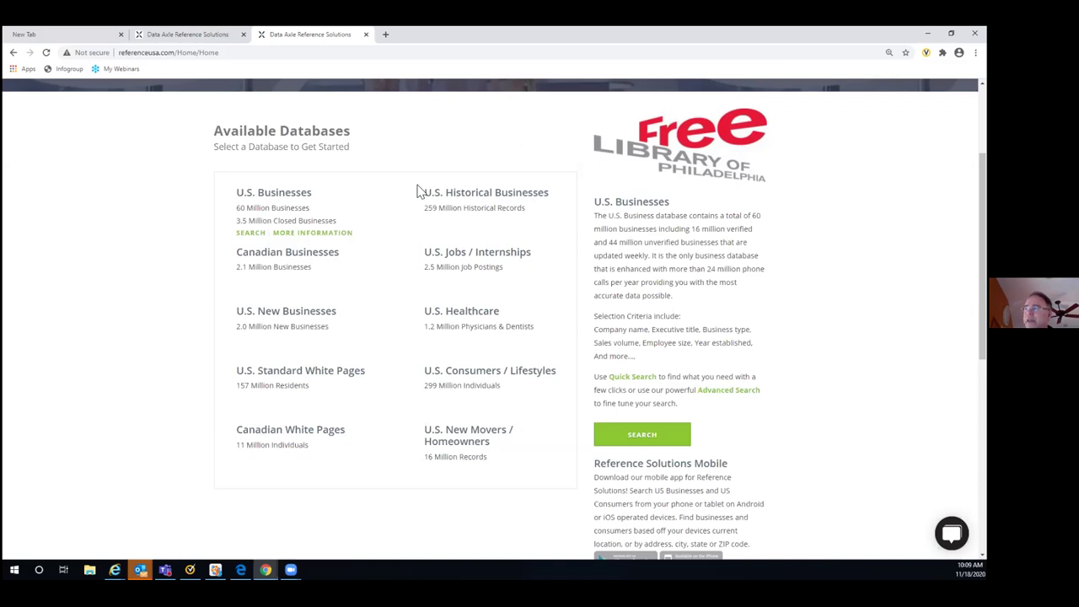
mouse_move(473, 231)
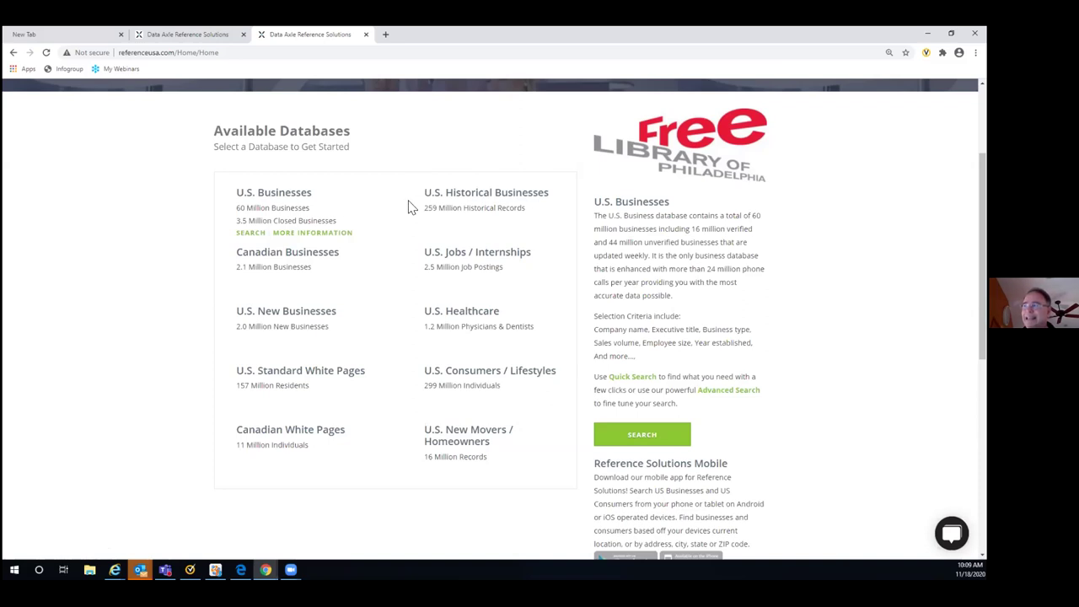
mouse_move(531, 233)
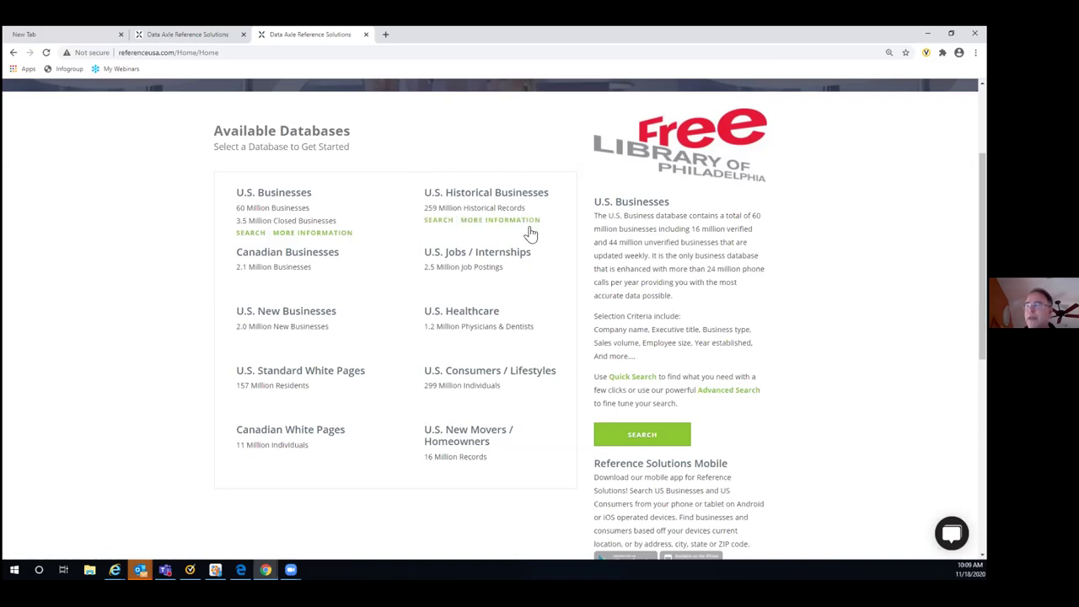
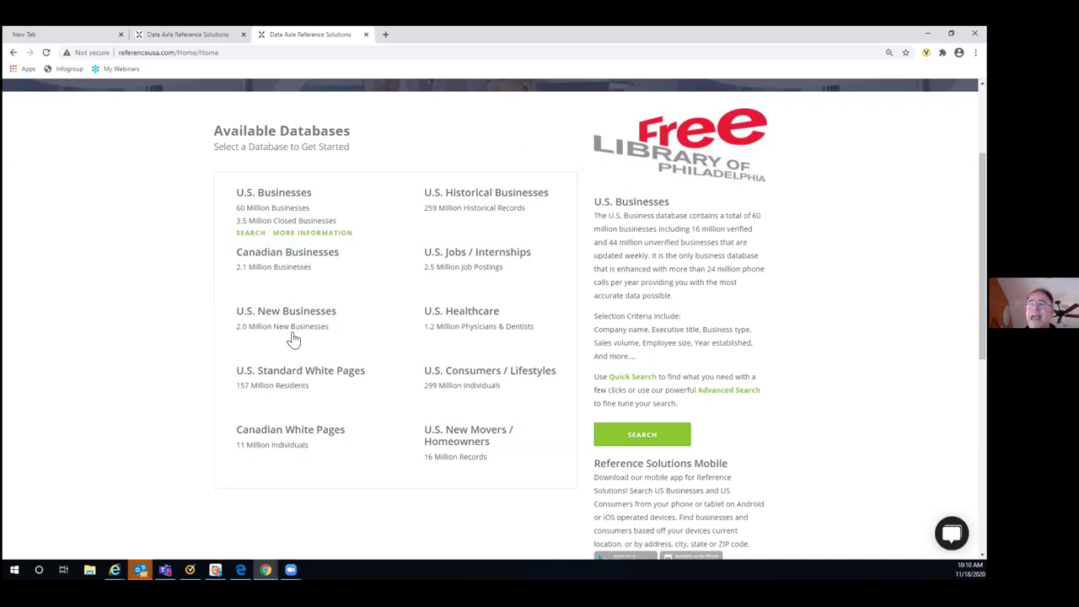
mouse_move(343, 337)
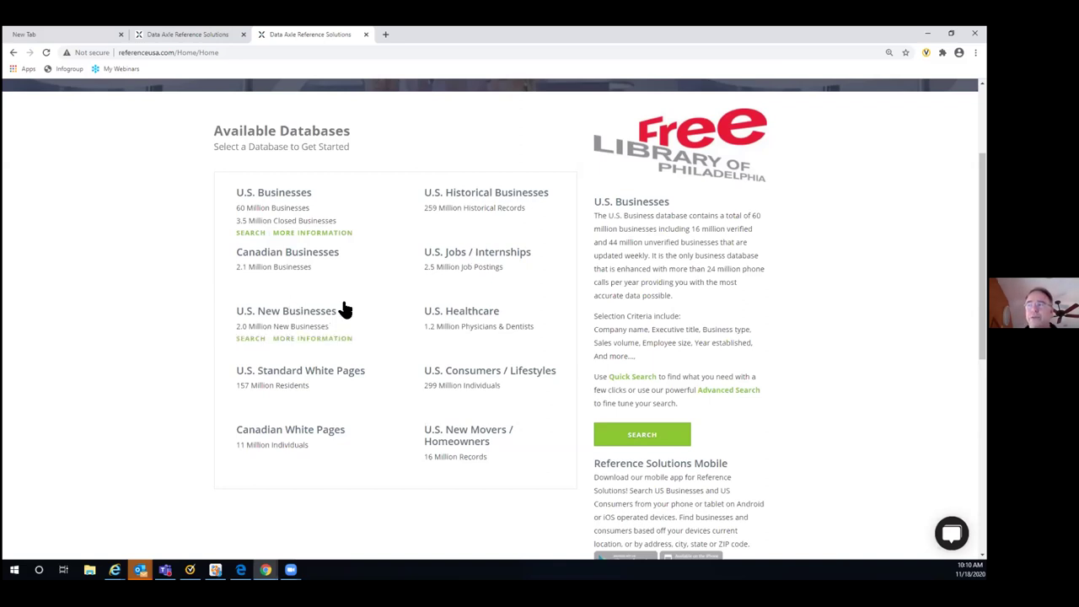
mouse_move(358, 358)
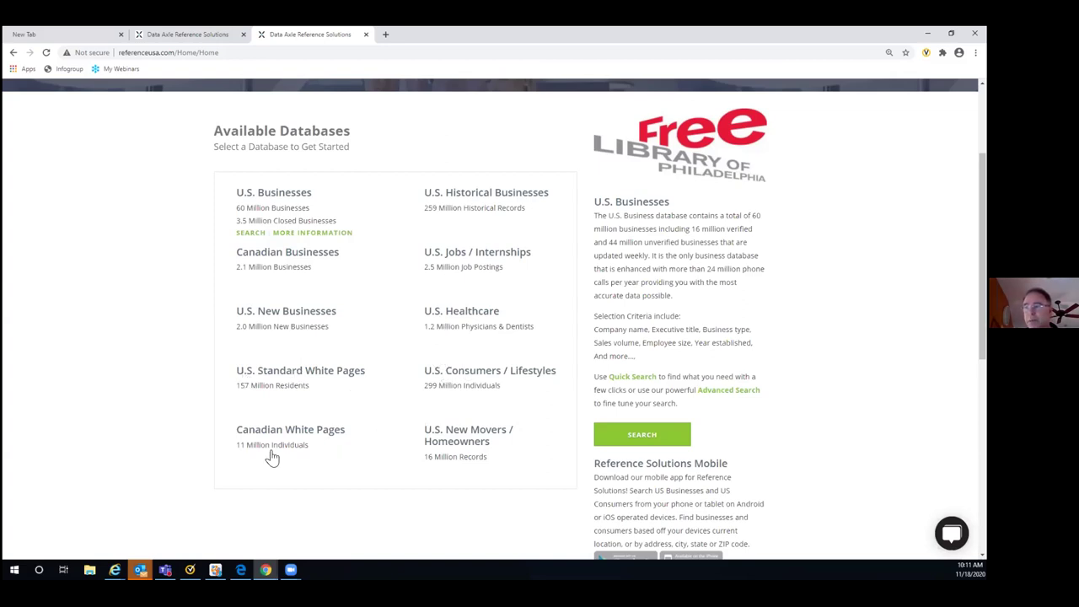
mouse_move(313, 436)
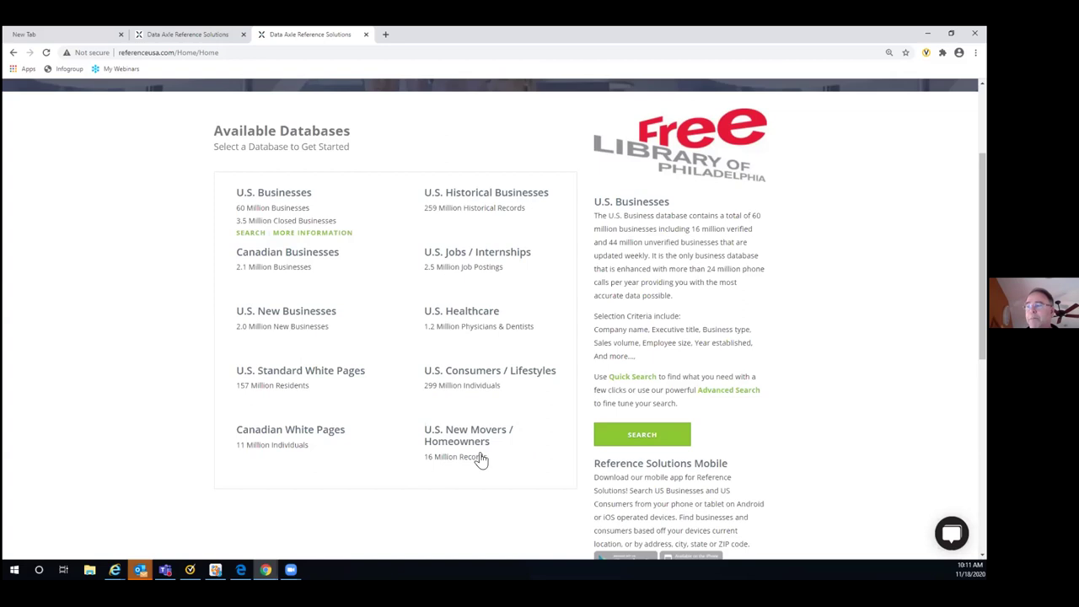
mouse_move(461, 457)
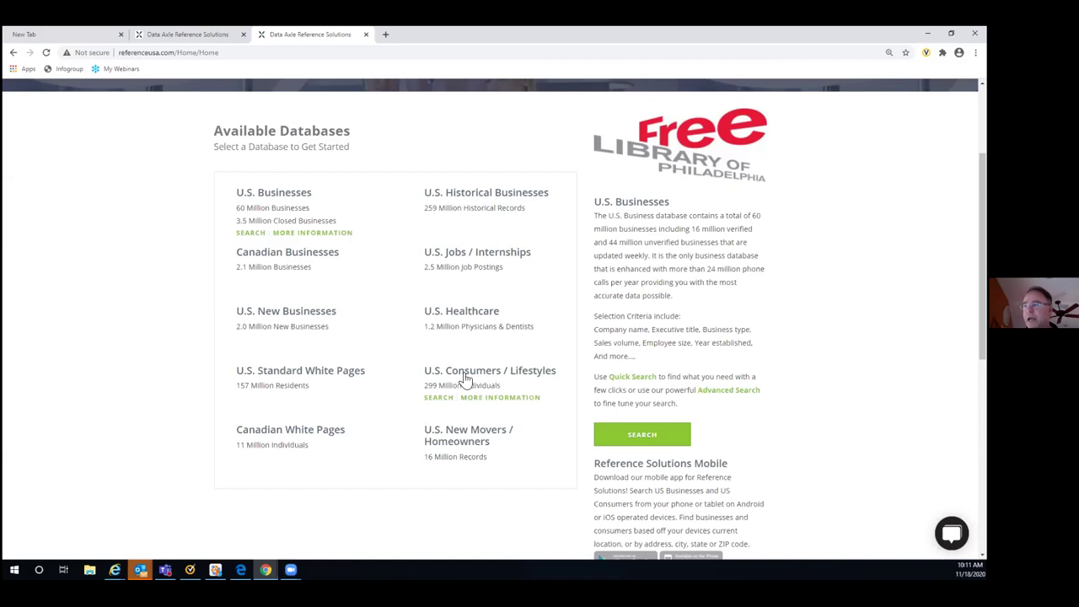
mouse_move(308, 403)
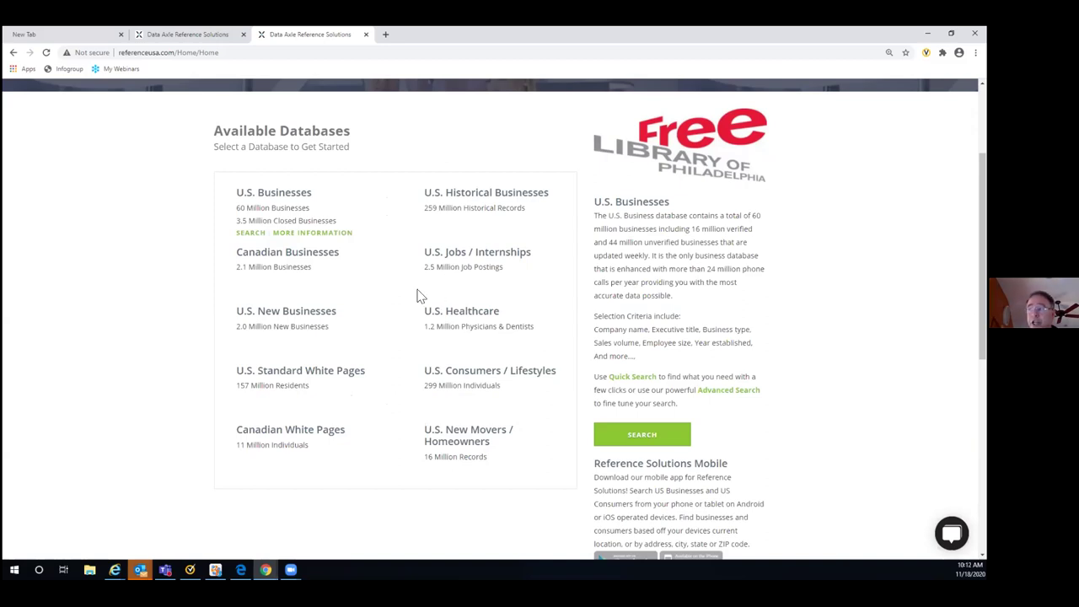
mouse_move(549, 348)
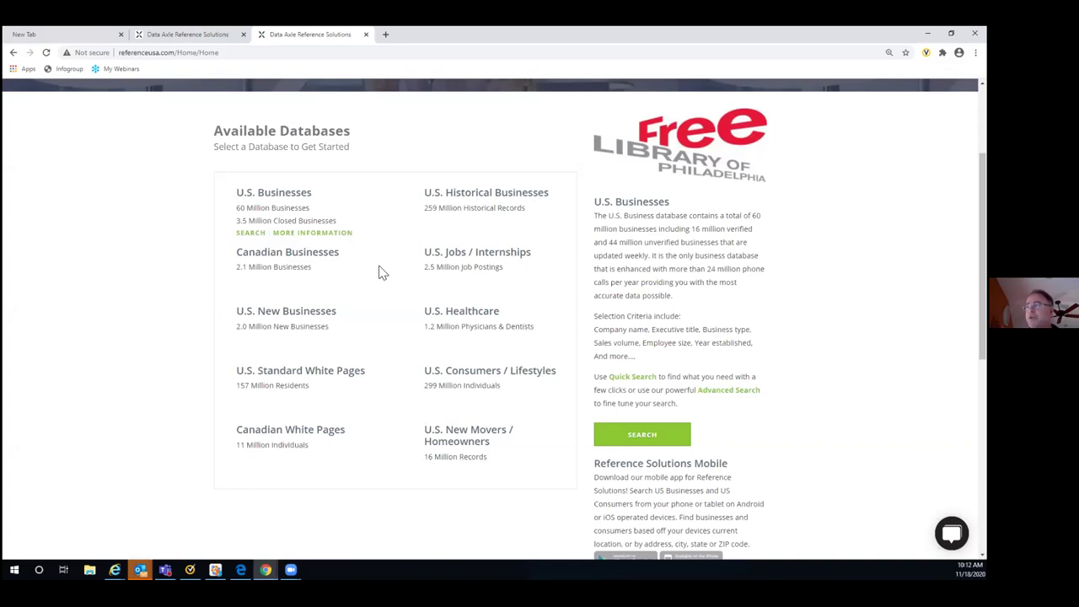
- Open the U.S. Businesses database in Advanced Search
left_click(250, 234)
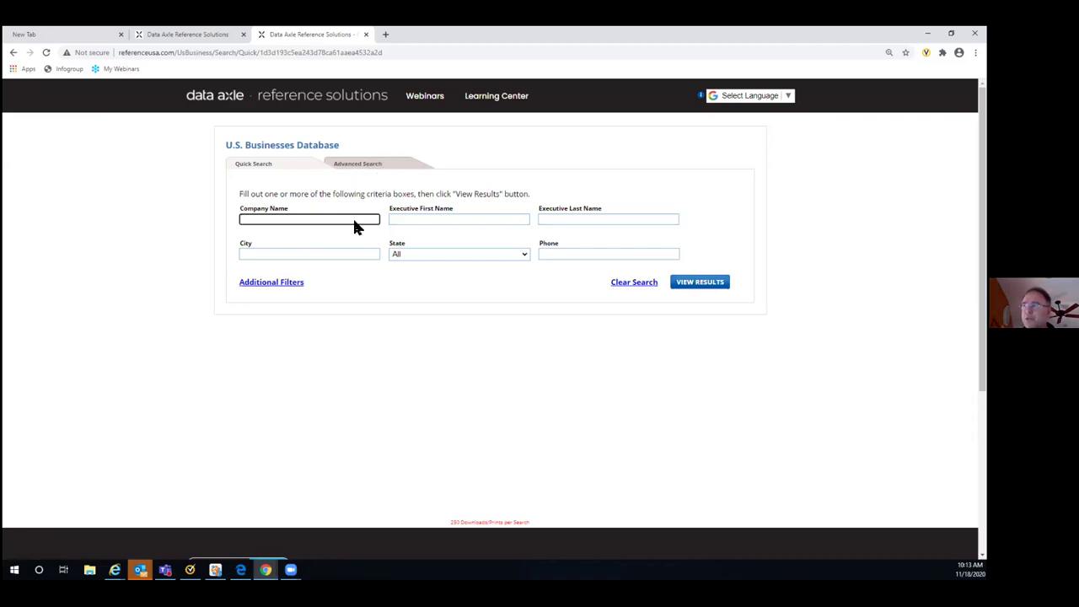
left_click(357, 172)
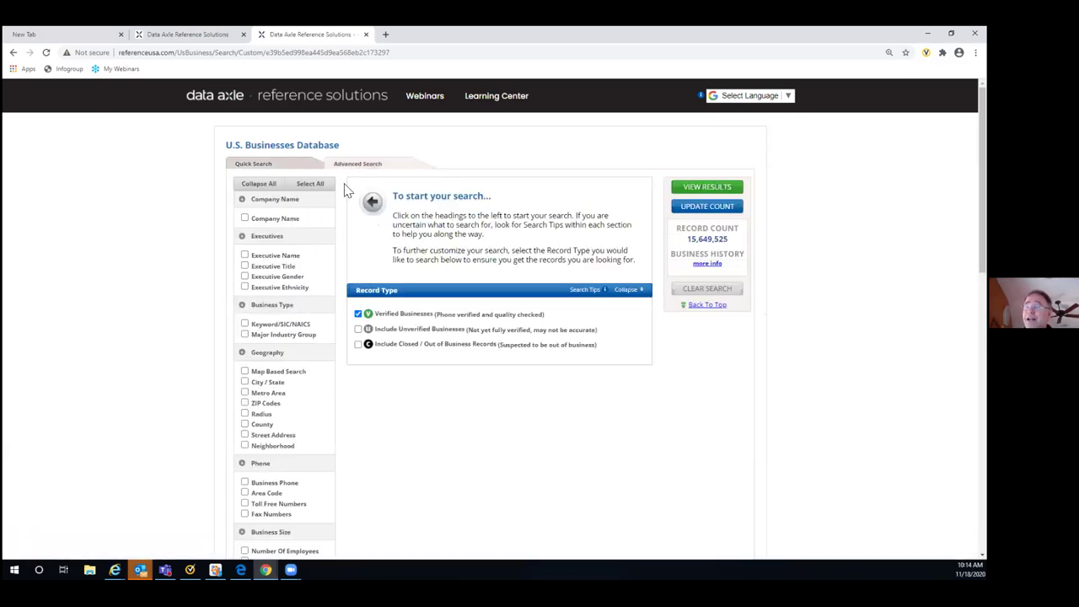
scroll(344, 189, "down", 1)
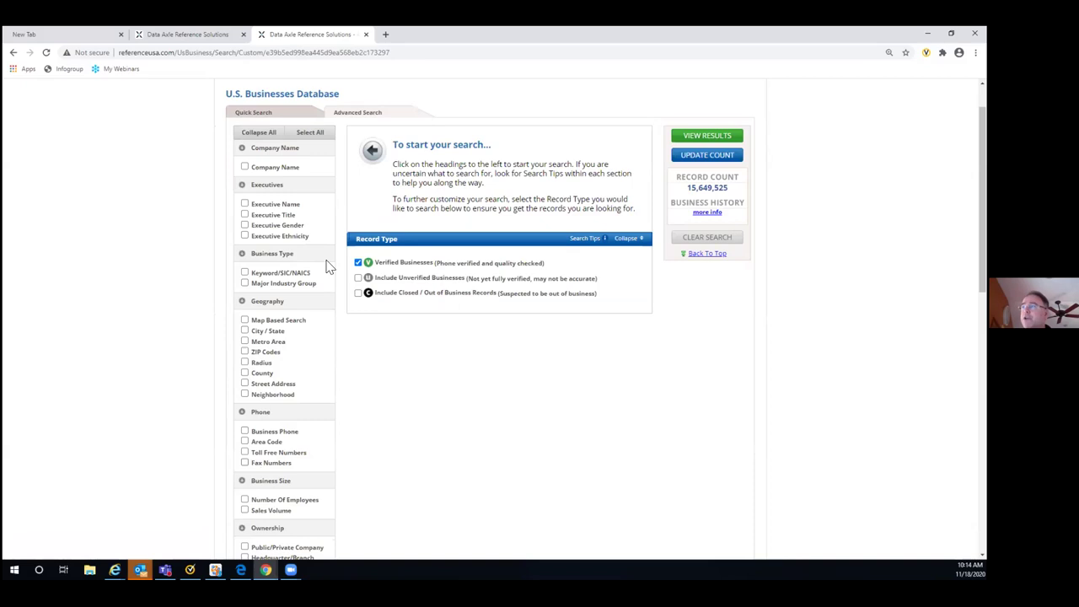
- Try a Company Name filter with IBM and Starbucks, and remove the whole filter from the search
left_click(245, 167)
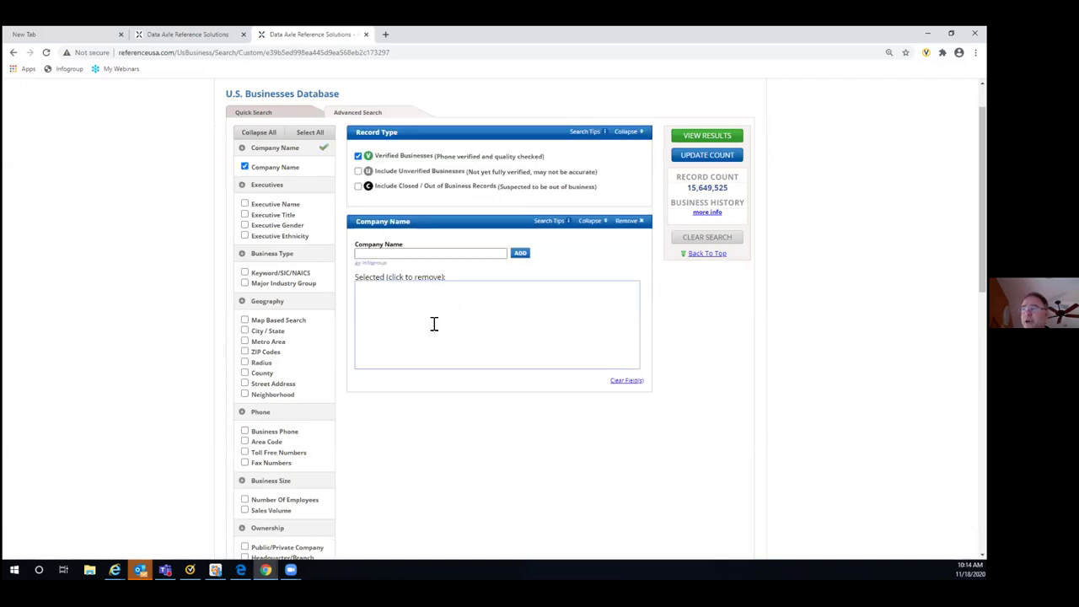
left_click(362, 253)
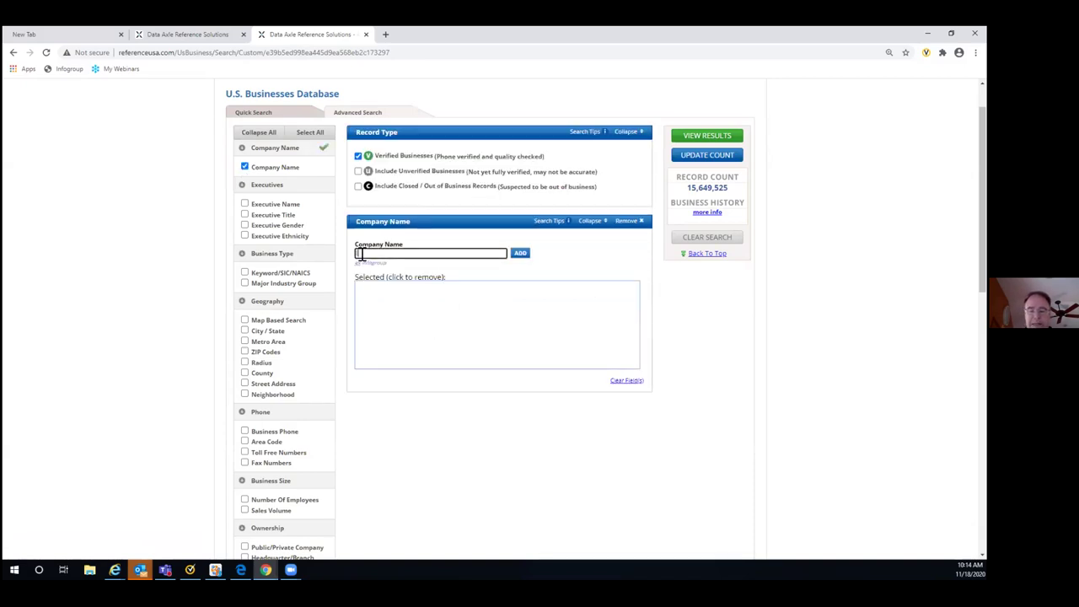
type("IBM")
left_click(520, 255)
left_click(362, 251)
type("Starbu")
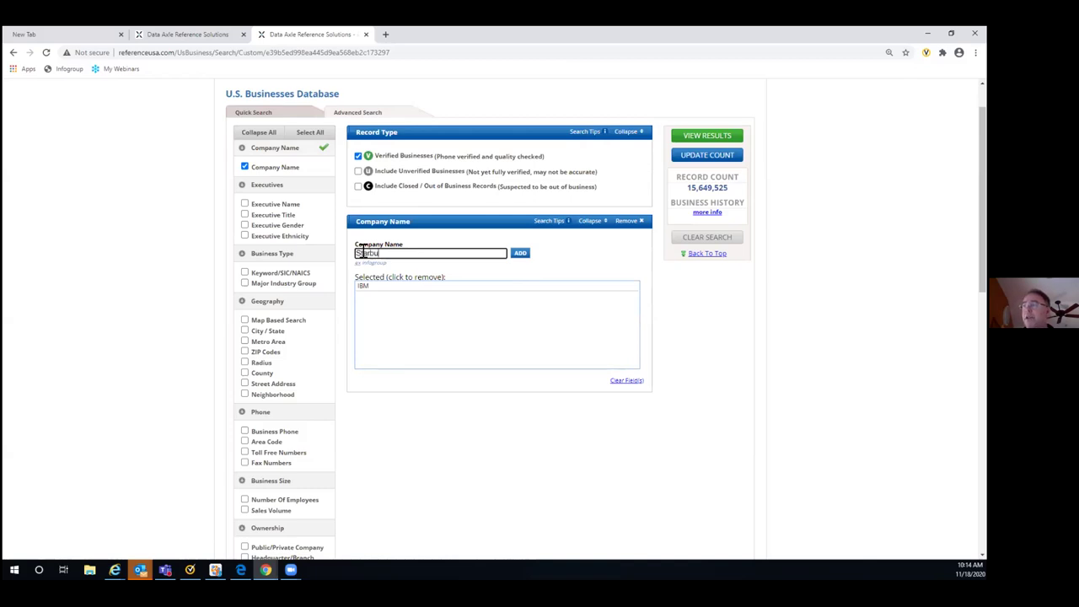
type("cks")
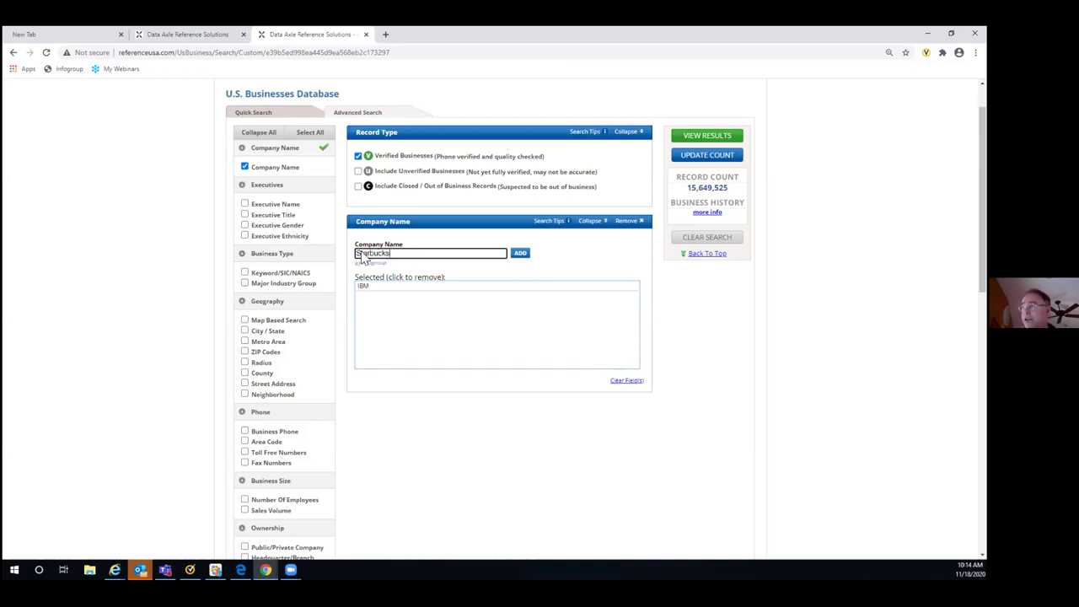
left_click(519, 256)
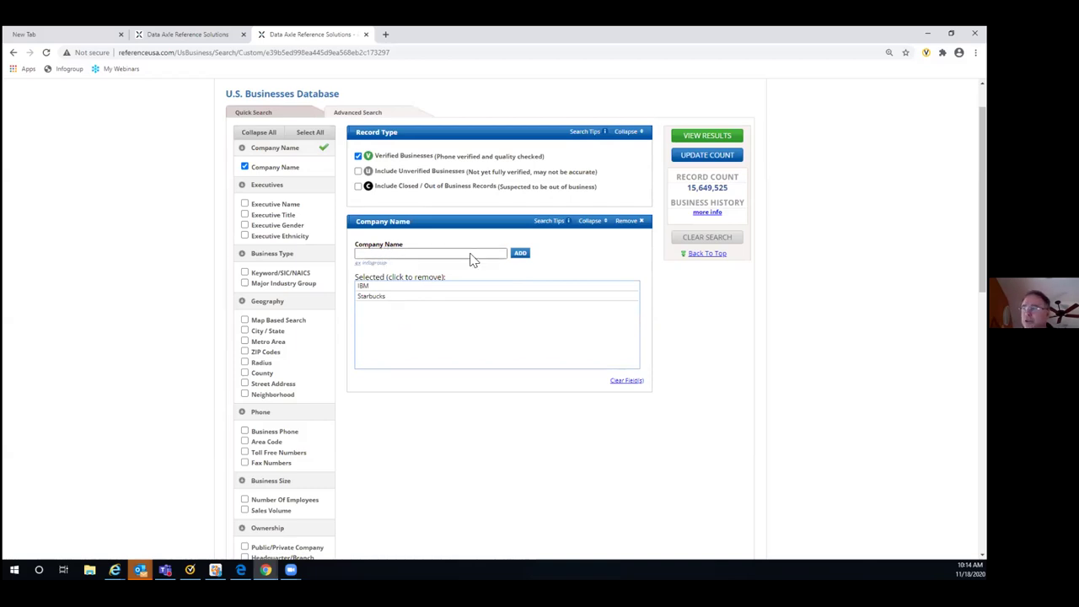
left_click(632, 223)
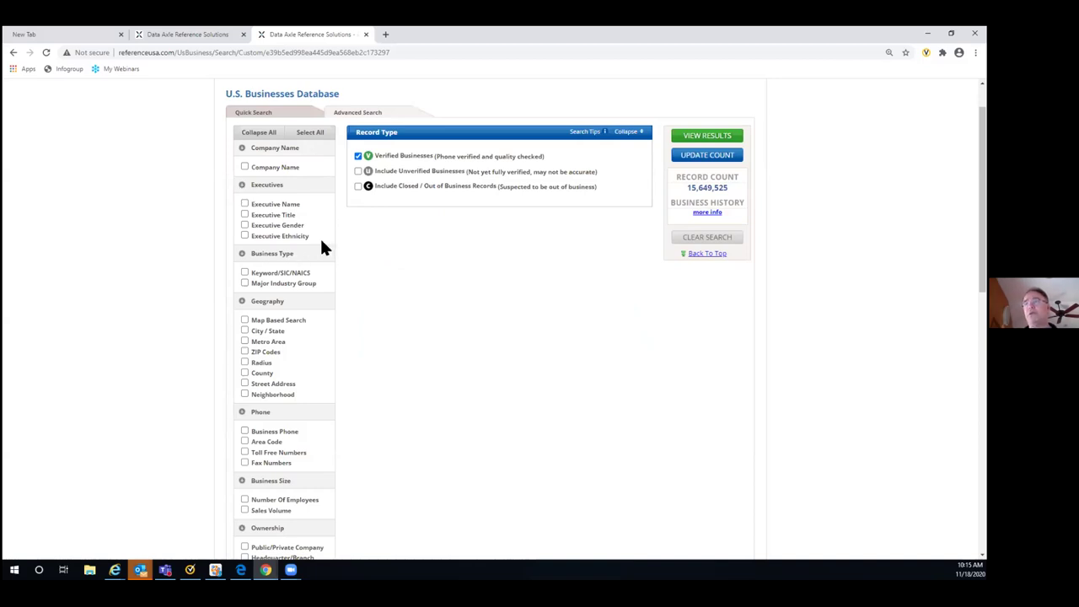
- Try an Executive Title filter by finding "Own" and choosing Owner, and remove the filter from the search
left_click(244, 216)
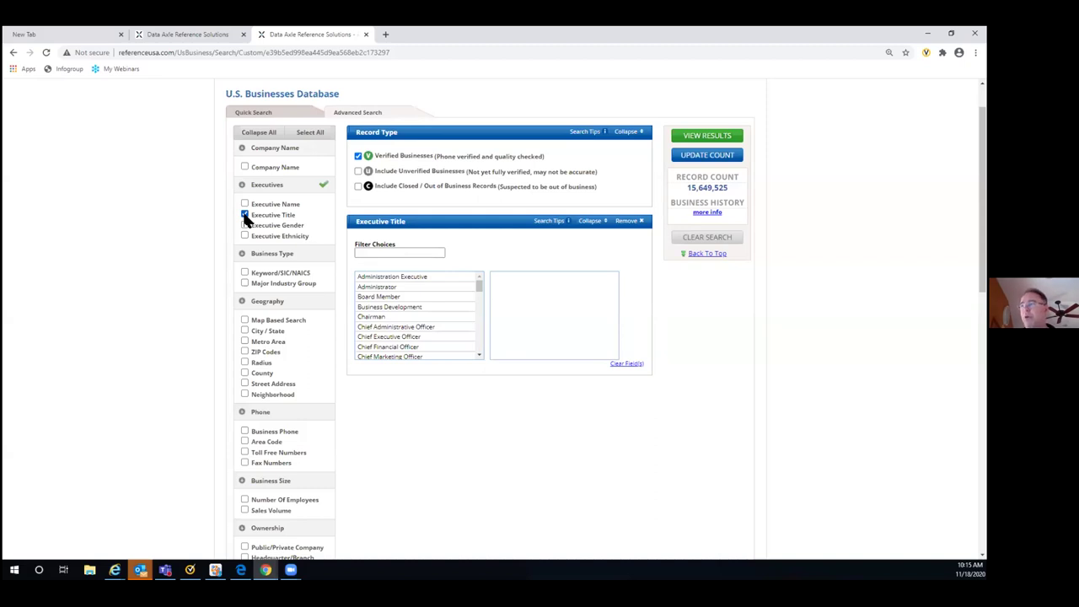
left_click(363, 253)
type("Own")
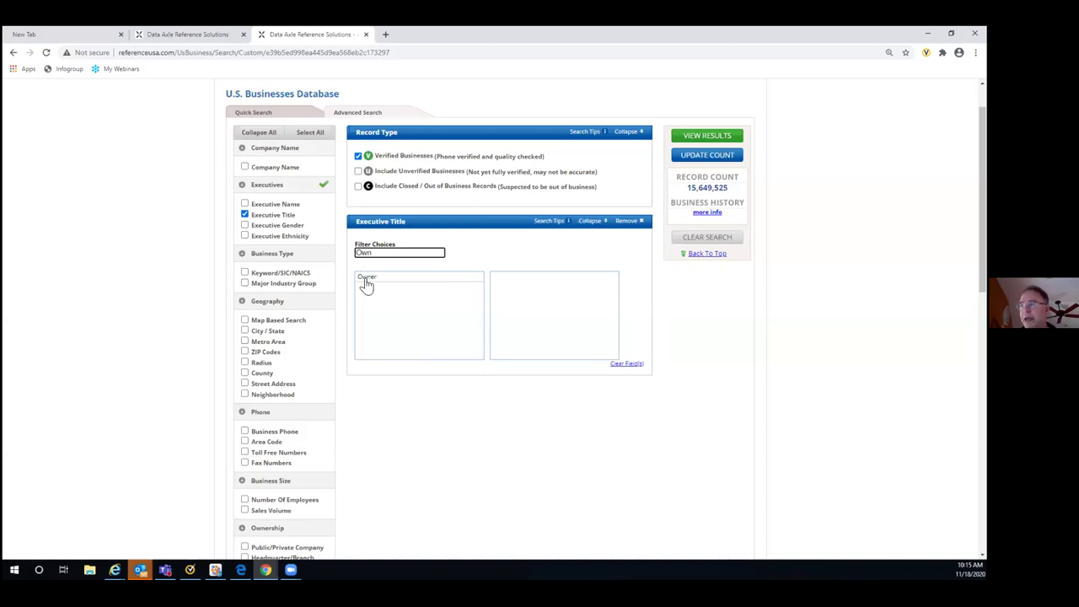
left_click(366, 278)
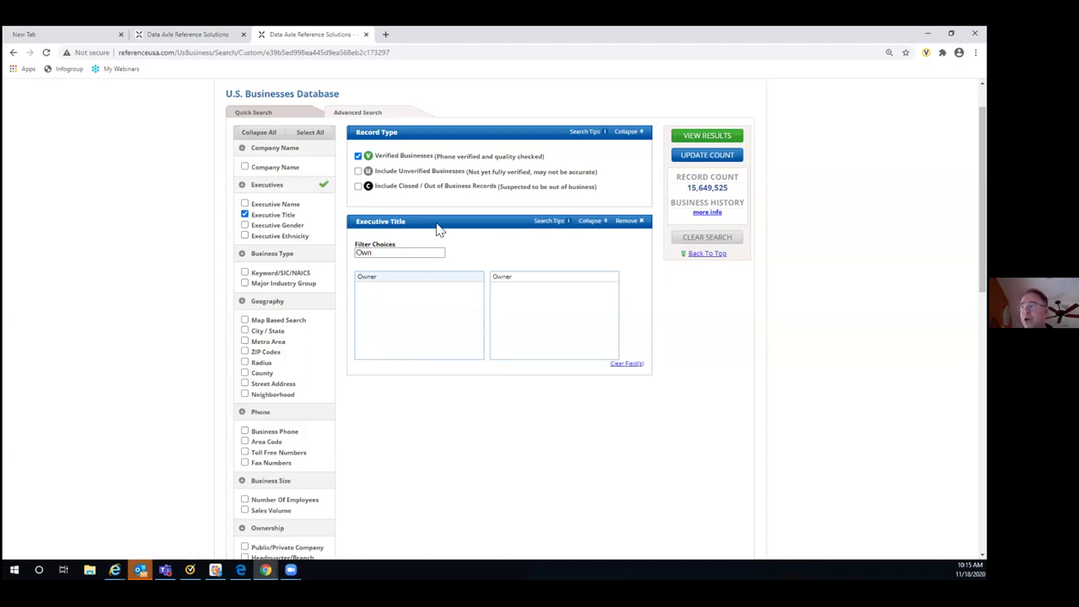
left_click(627, 220)
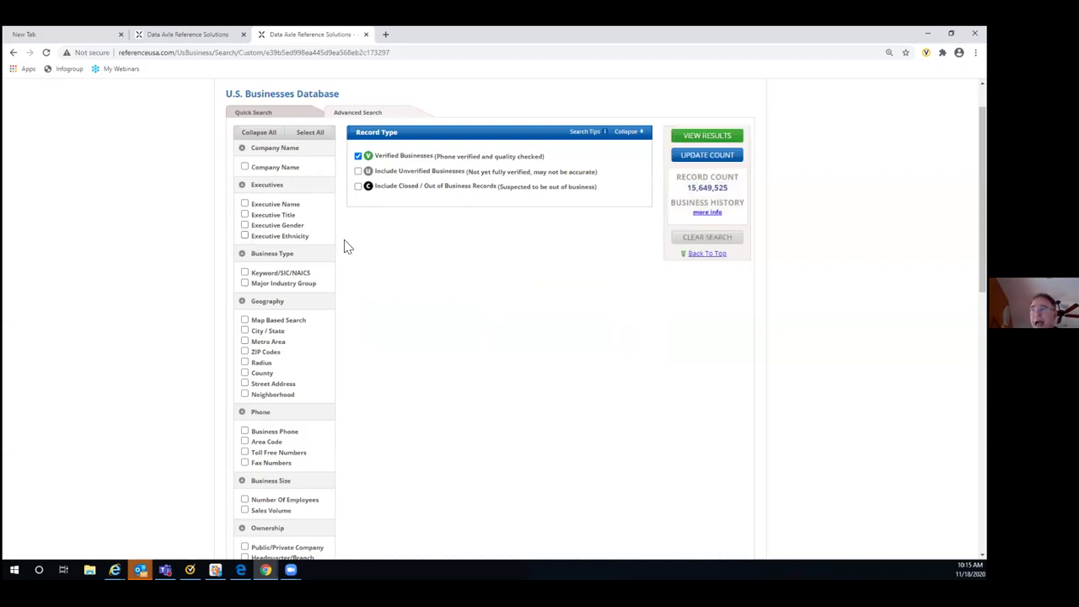
- Add the Keyword/SIC/NAICS filter to view its search options, and remove it from the search
scroll(261, 179, "down", 1)
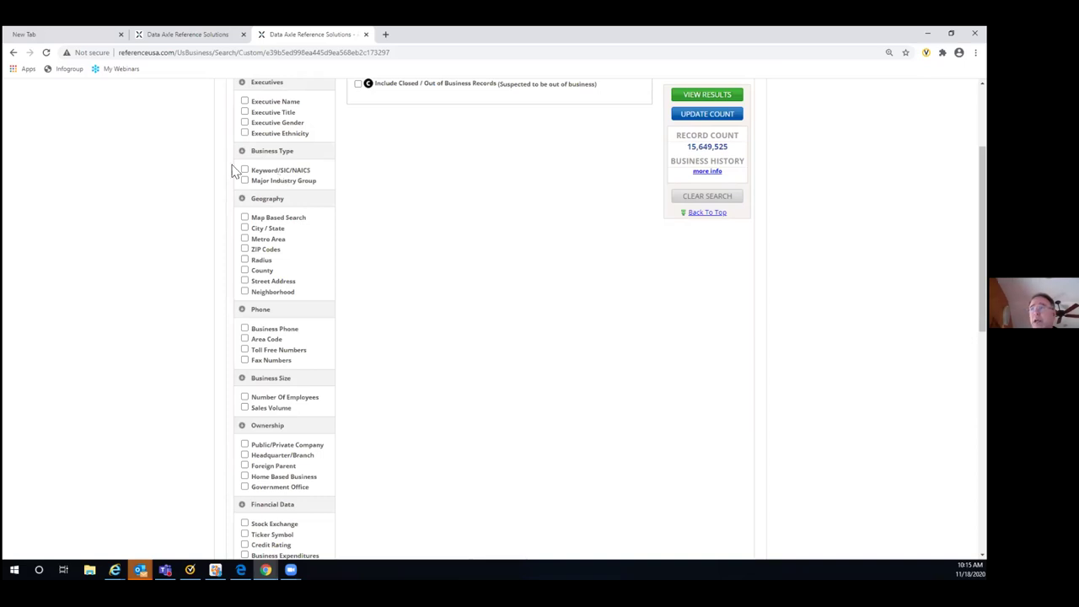
left_click(244, 170)
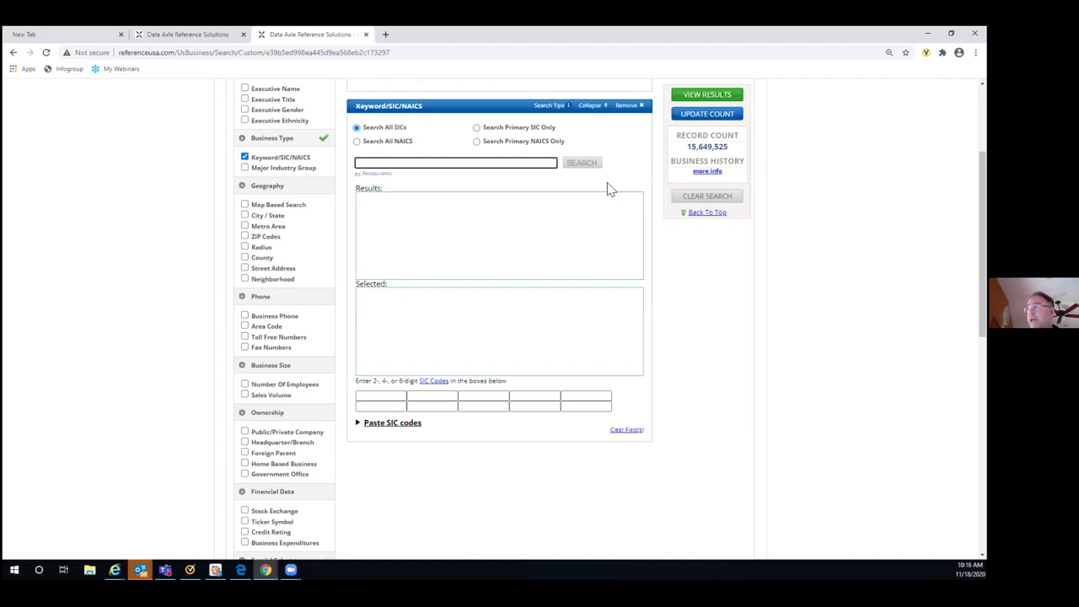
left_click(626, 106)
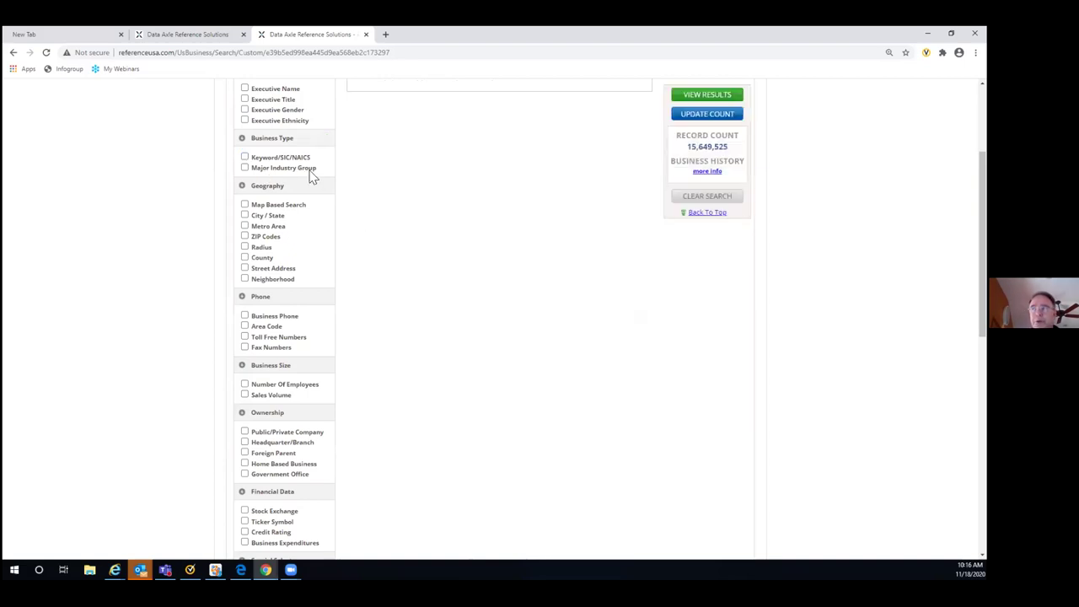
- Add the Major Industry Group filter, expand Construction down to the 1521 single family house contractor codes, and remove the filter
left_click(244, 168)
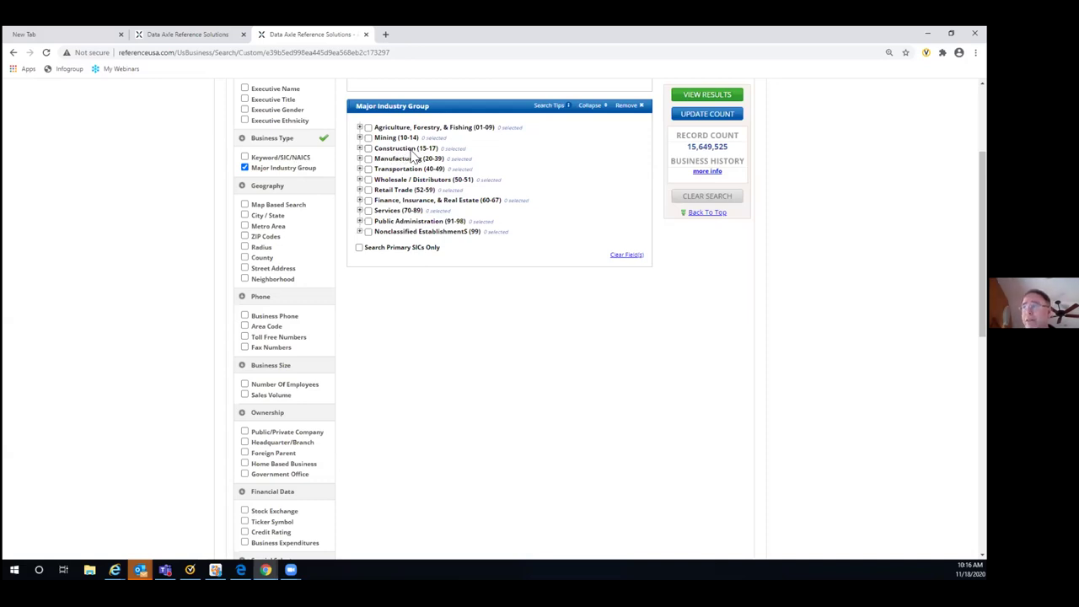
left_click(360, 149)
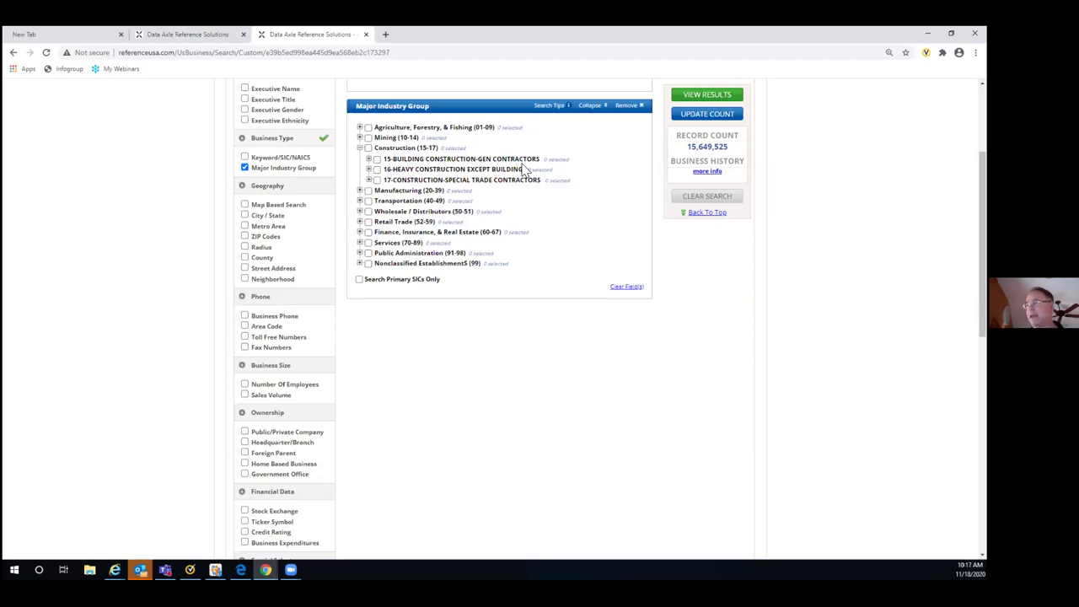
left_click(369, 158)
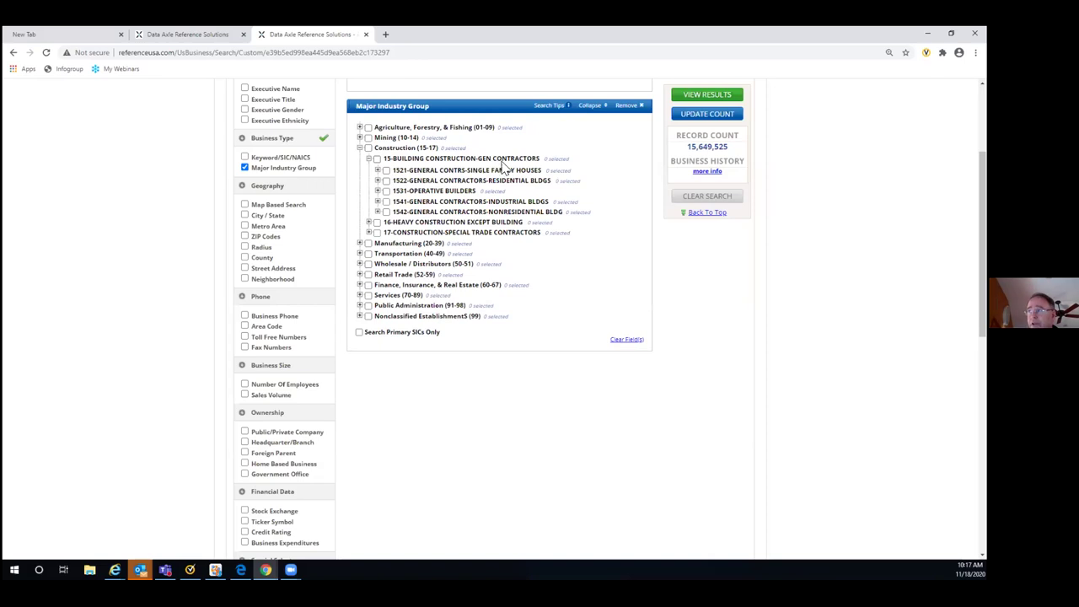
left_click(378, 170)
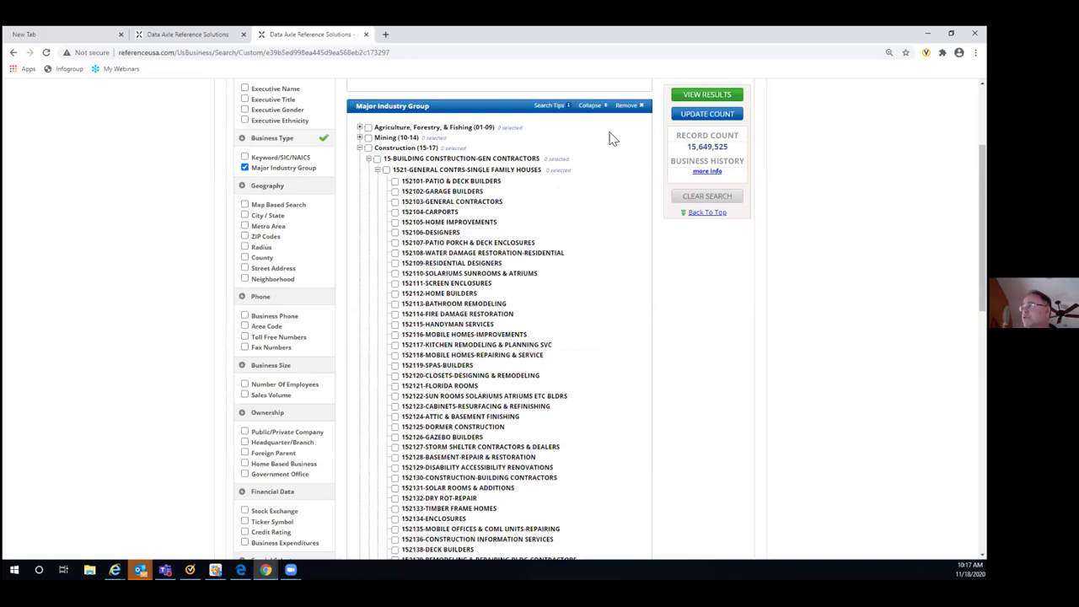
left_click(627, 106)
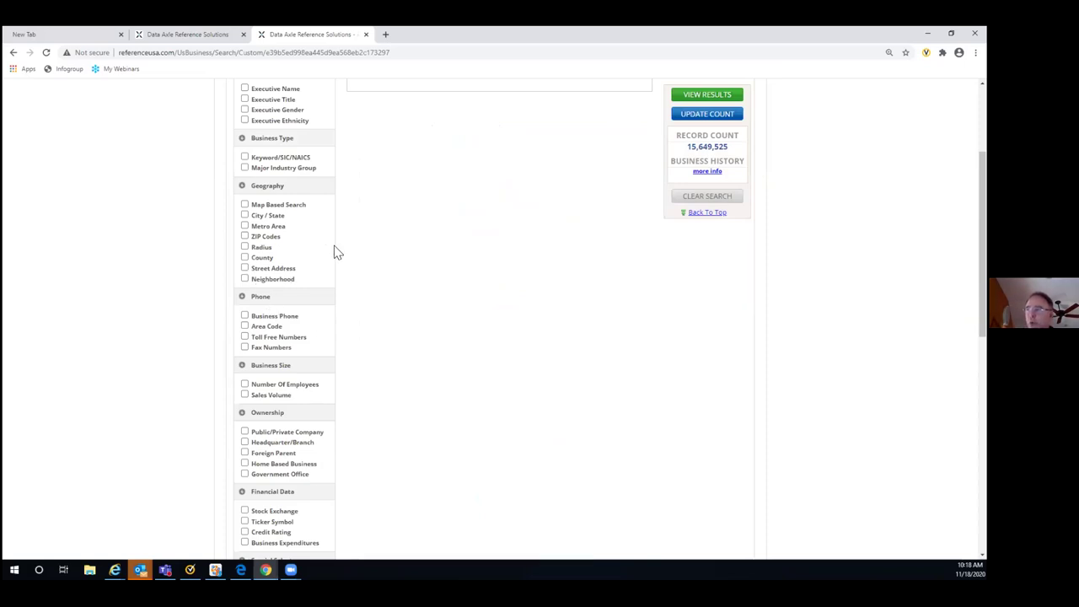
- Try a Number Of Employees filter with the 5-9 range, and remove the filter from the search
scroll(308, 251, "down", 1)
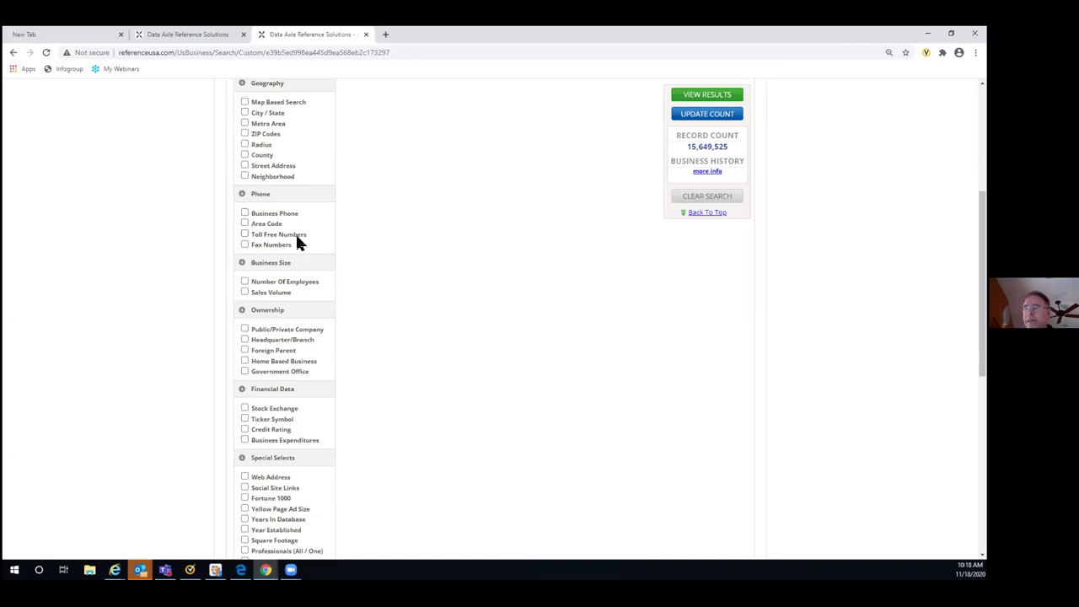
scroll(321, 246, "down", 1)
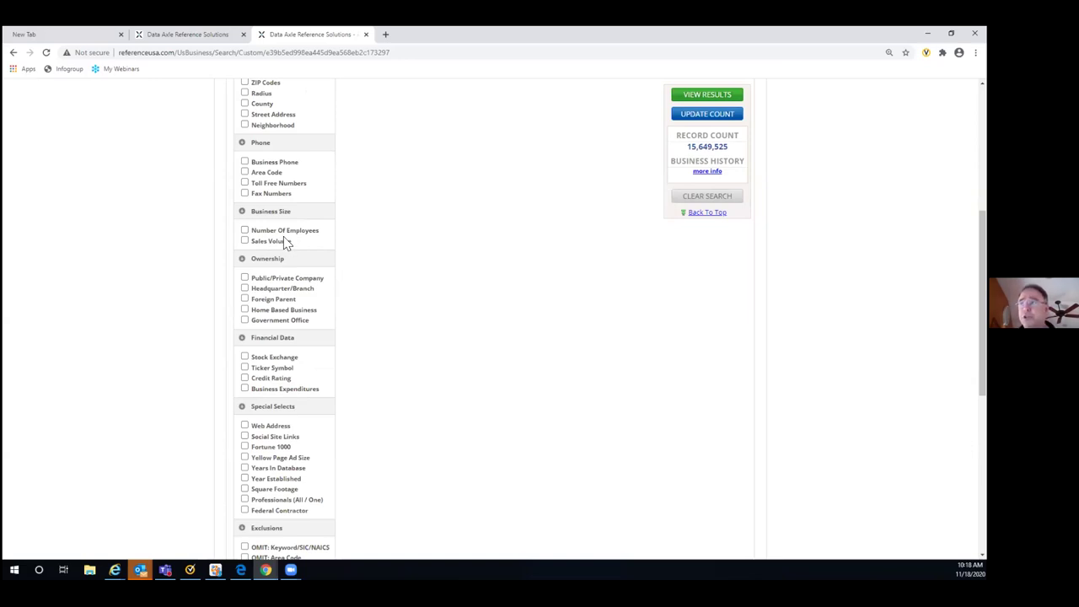
left_click(244, 230)
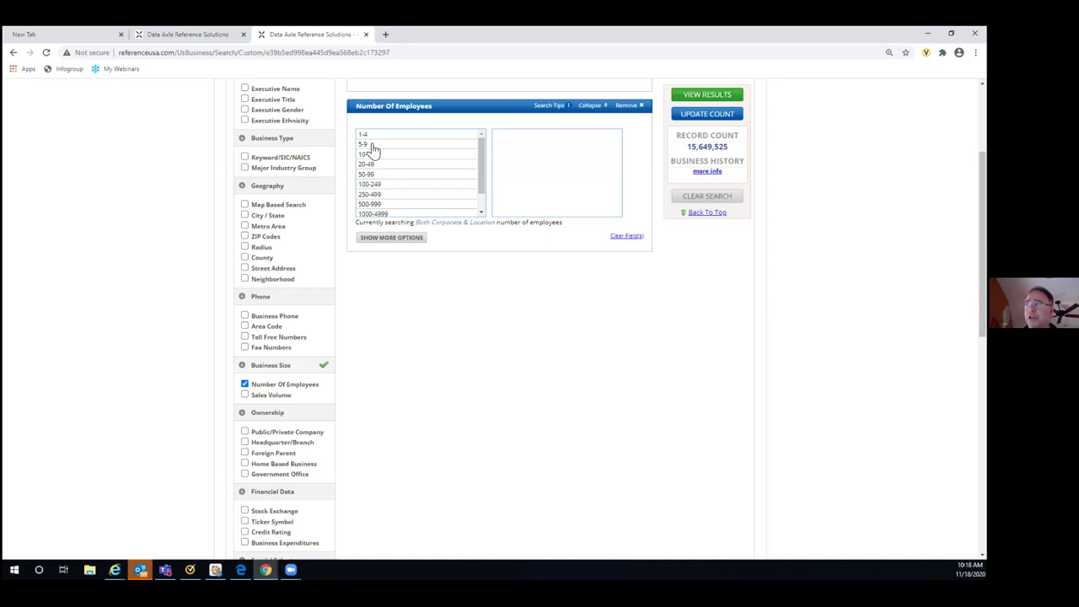
left_click(380, 145)
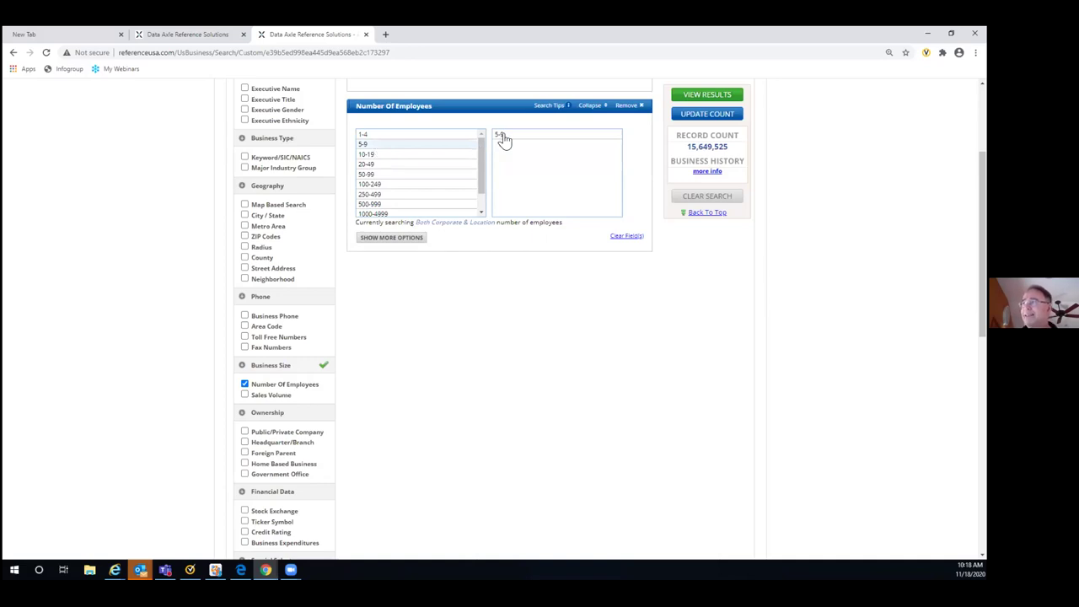
left_click(629, 108)
- Add the Home Based Business filter from the Ownership criteria to view its options, and remove it
scroll(310, 300, "down", 1)
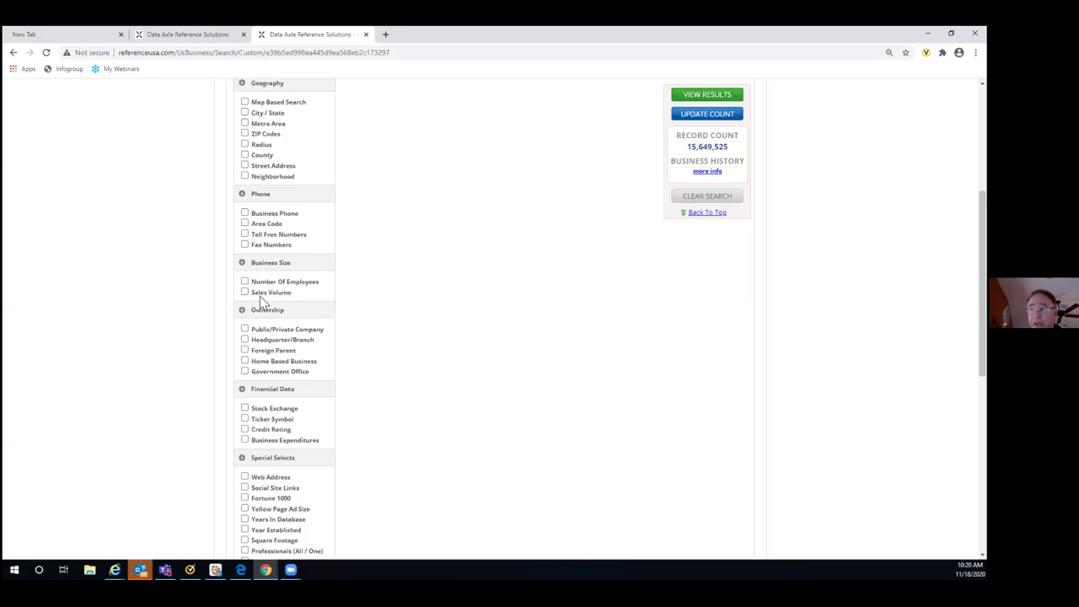
scroll(305, 310, "down", 1)
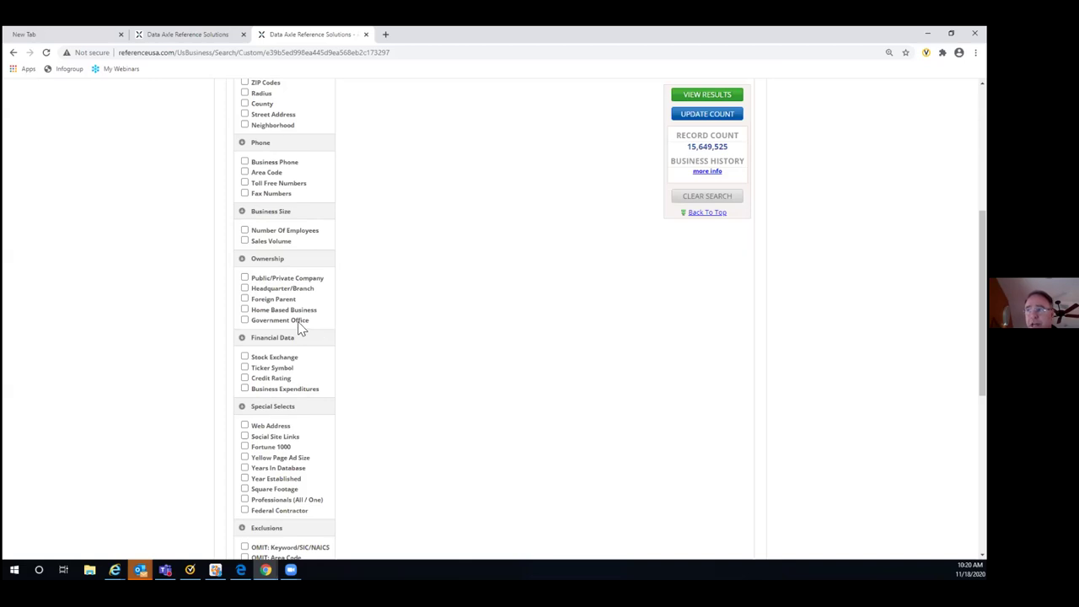
left_click(244, 310)
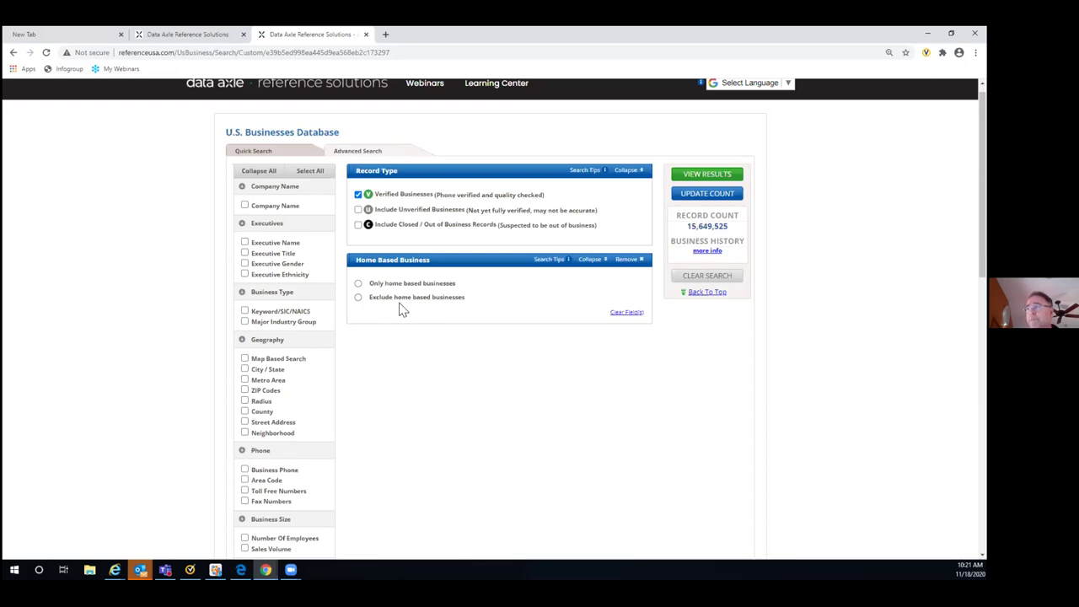
left_click(624, 261)
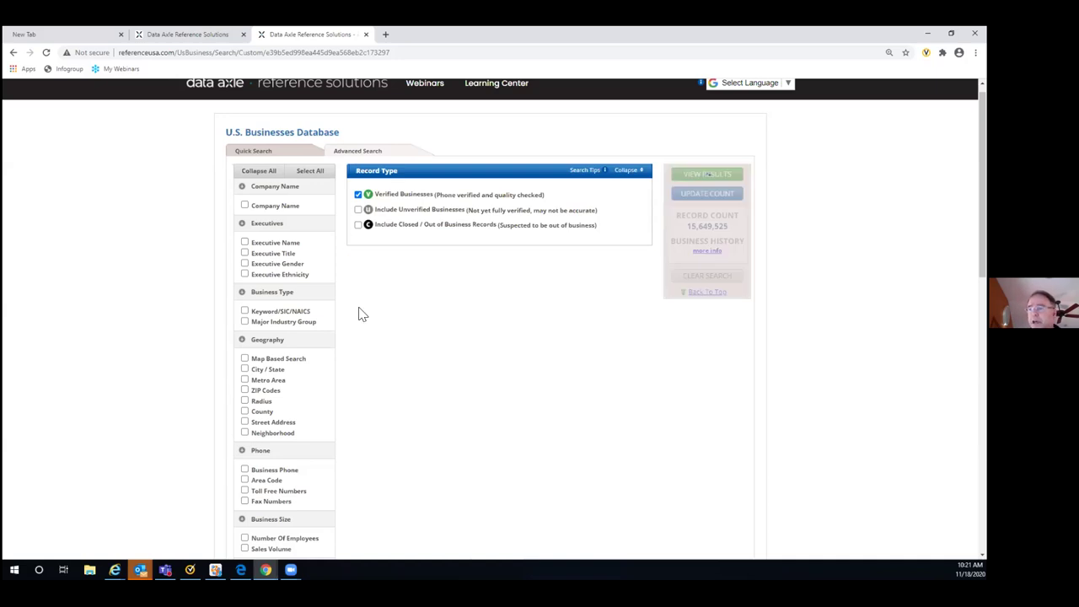
- Try a Years In Database filter with 1 year and 2 years, and remove the filter from the search
scroll(361, 310, "down", 4)
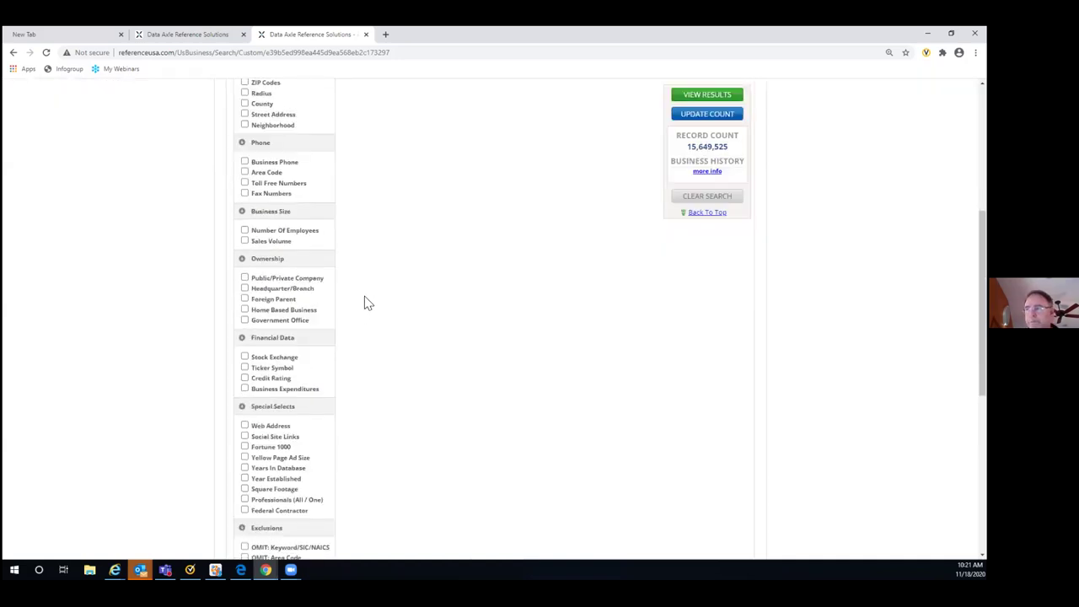
scroll(295, 314, "down", 1)
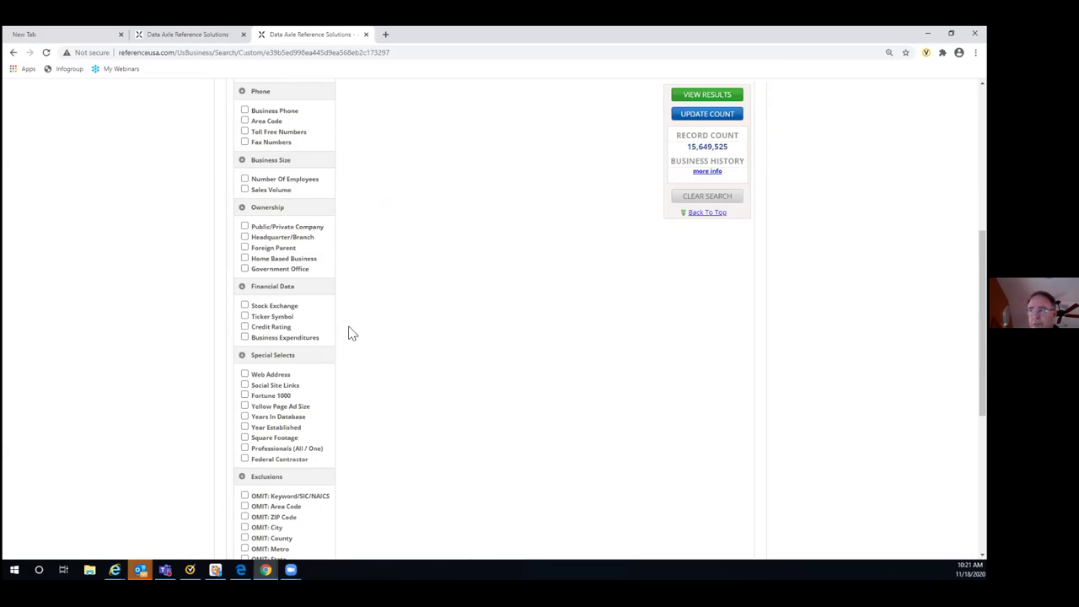
scroll(324, 325, "down", 2)
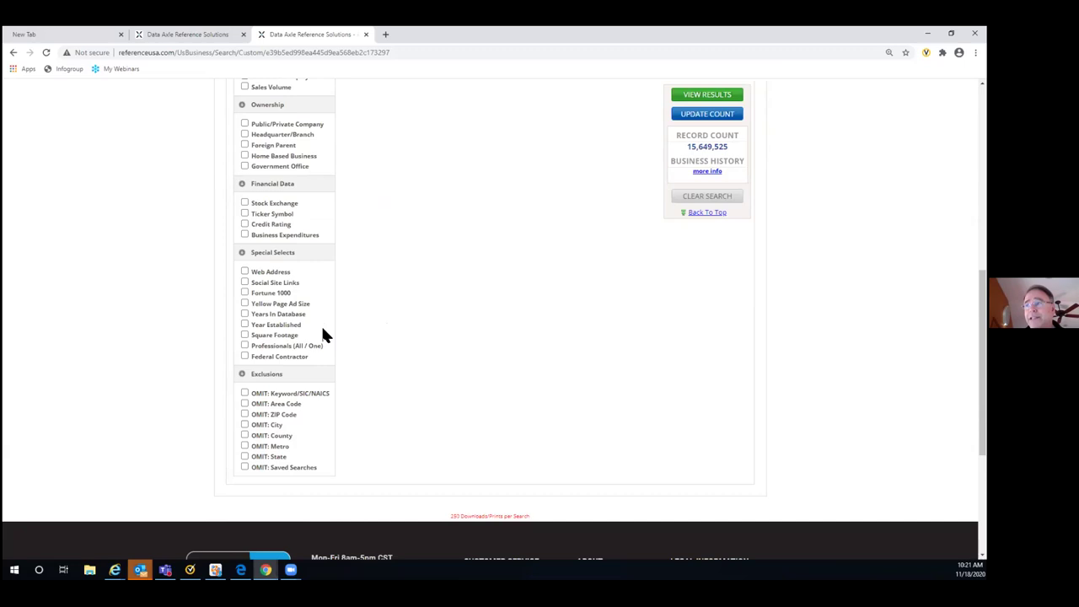
left_click(244, 315)
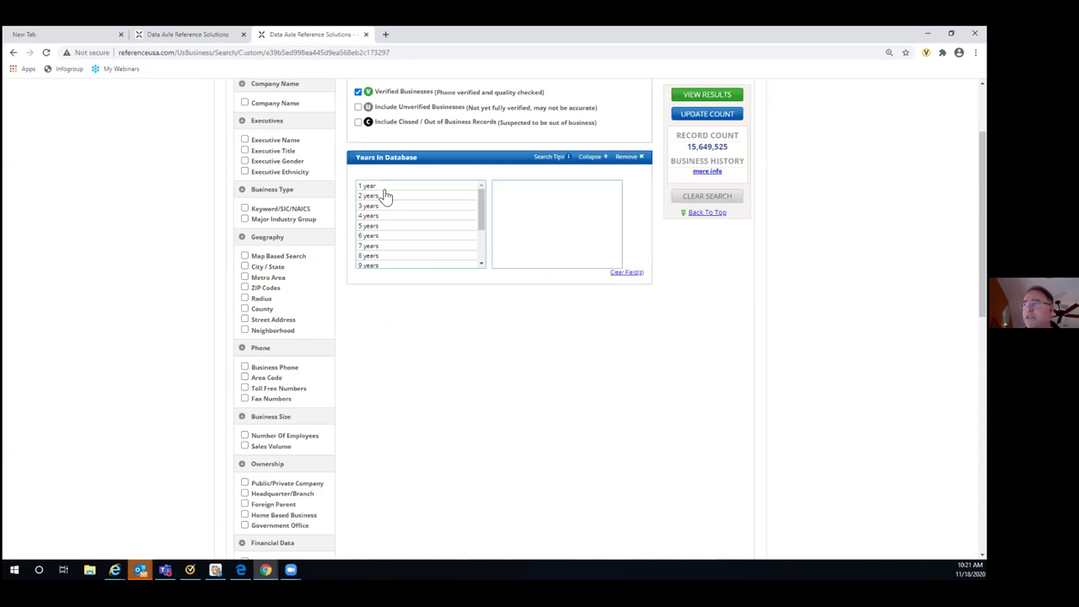
left_click(378, 186)
left_click(381, 196)
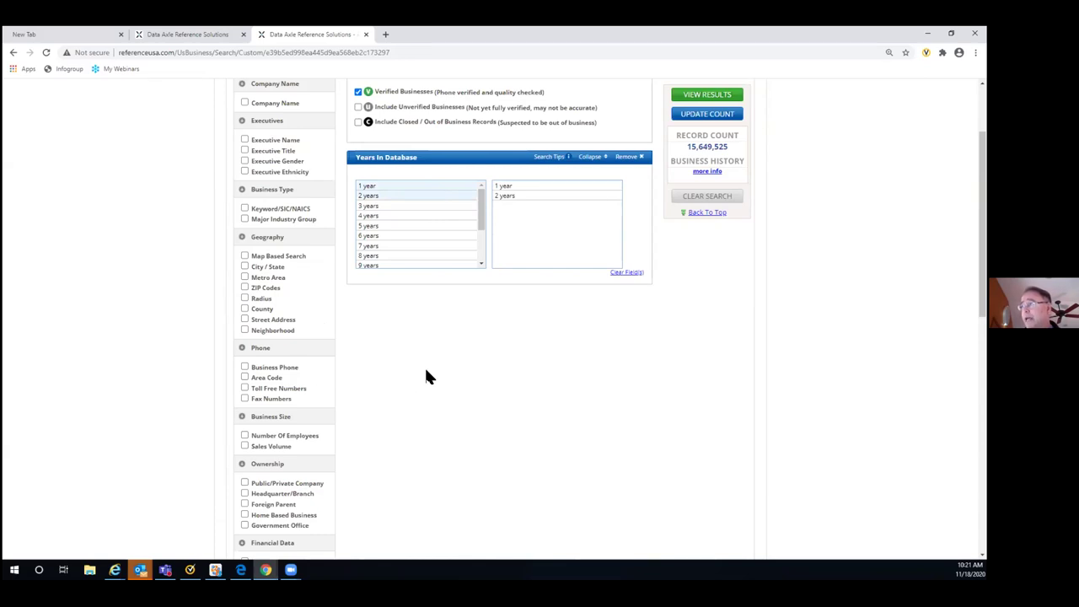
left_click(626, 156)
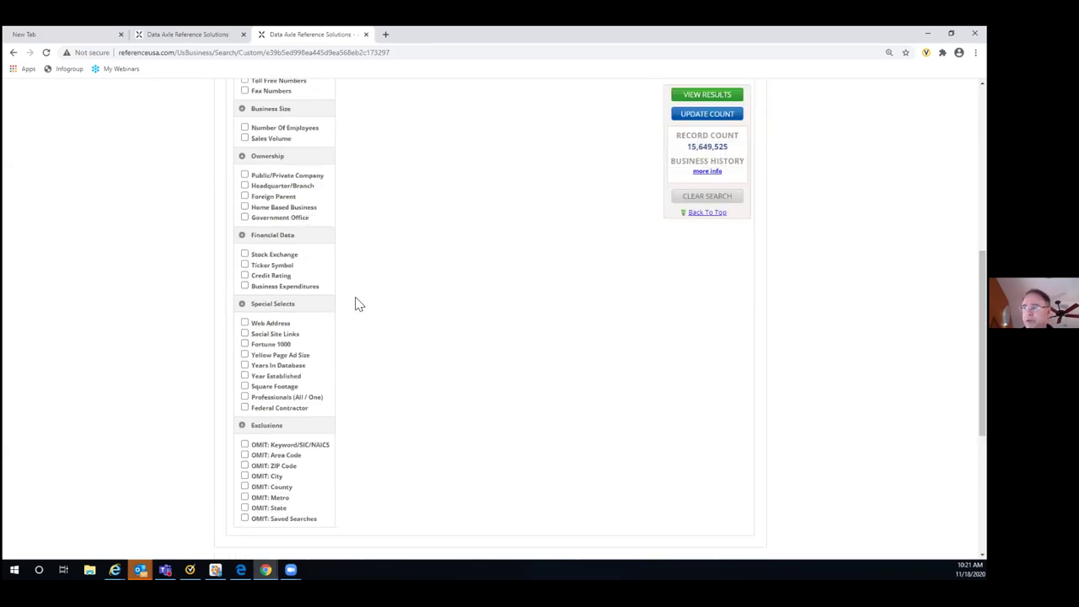
- Try the Professionals (All / One) filter set to One Professional, and remove it from the search
scroll(355, 304, "down", 1)
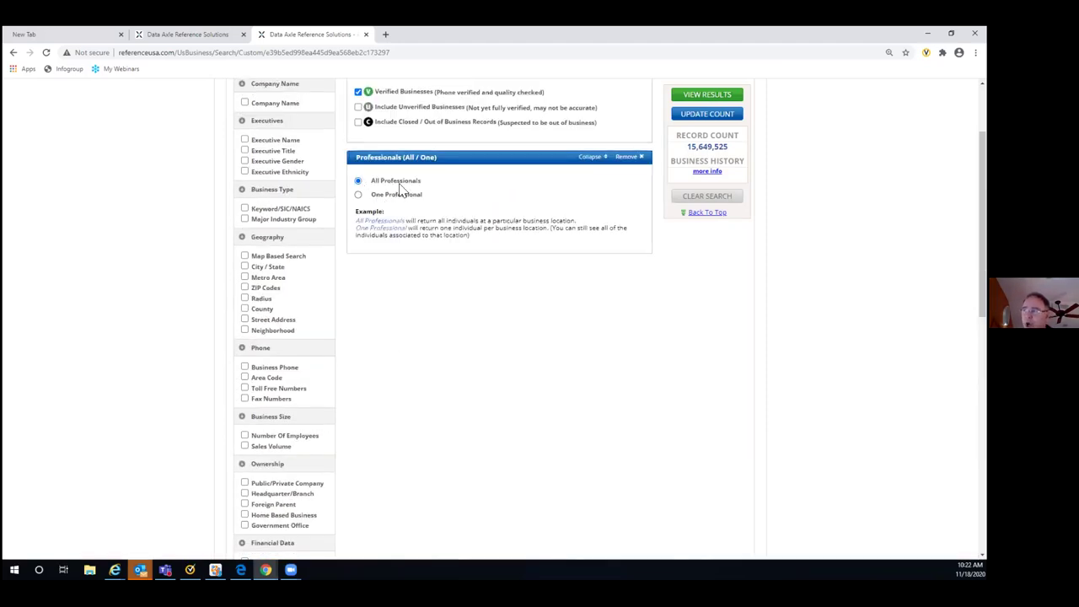
left_click(359, 194)
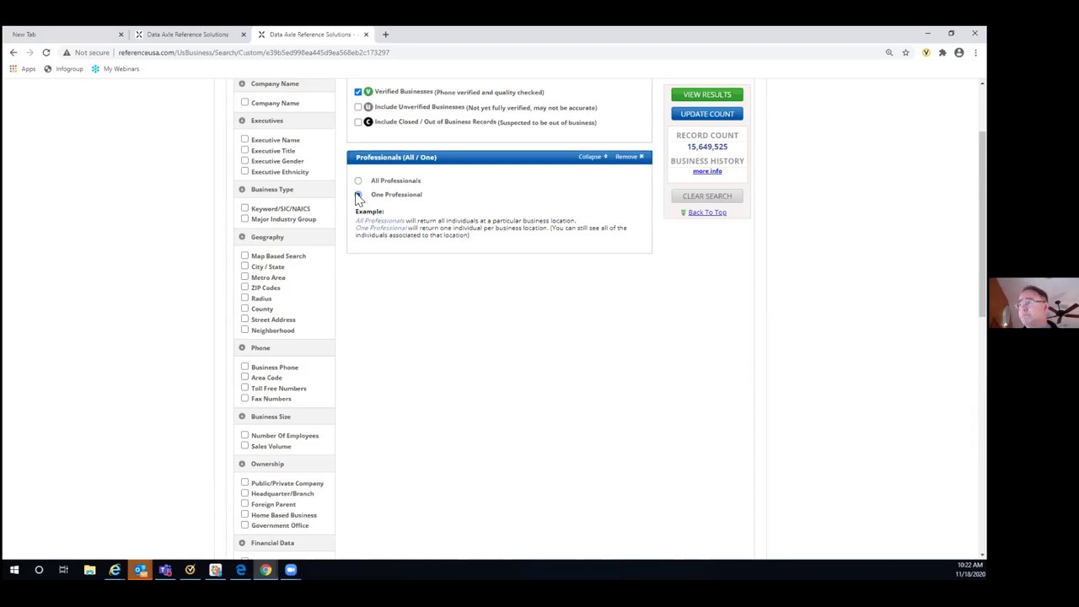
left_click(358, 195)
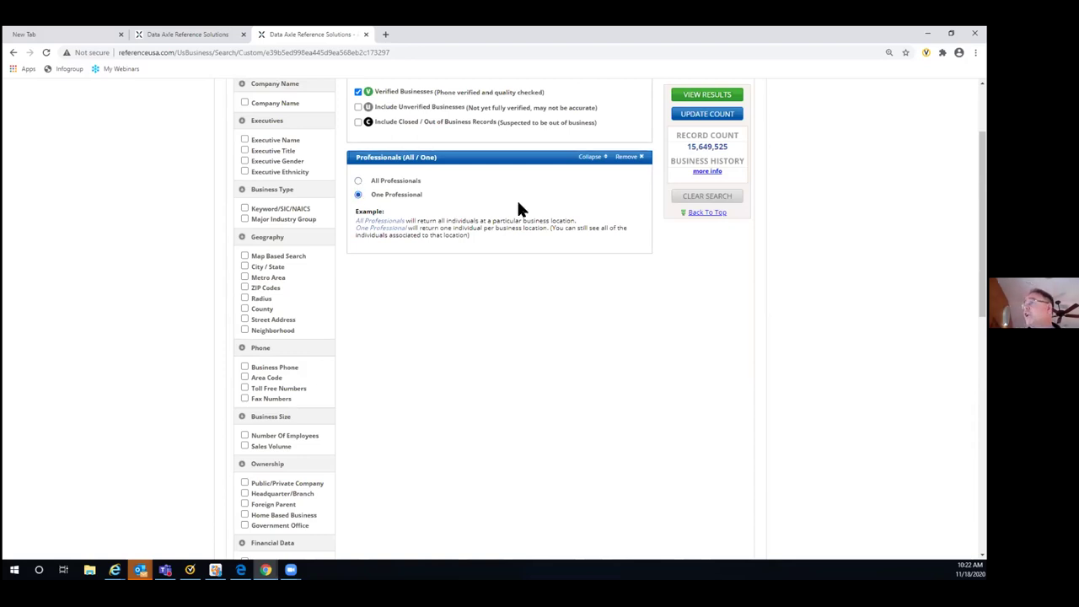
left_click(626, 160)
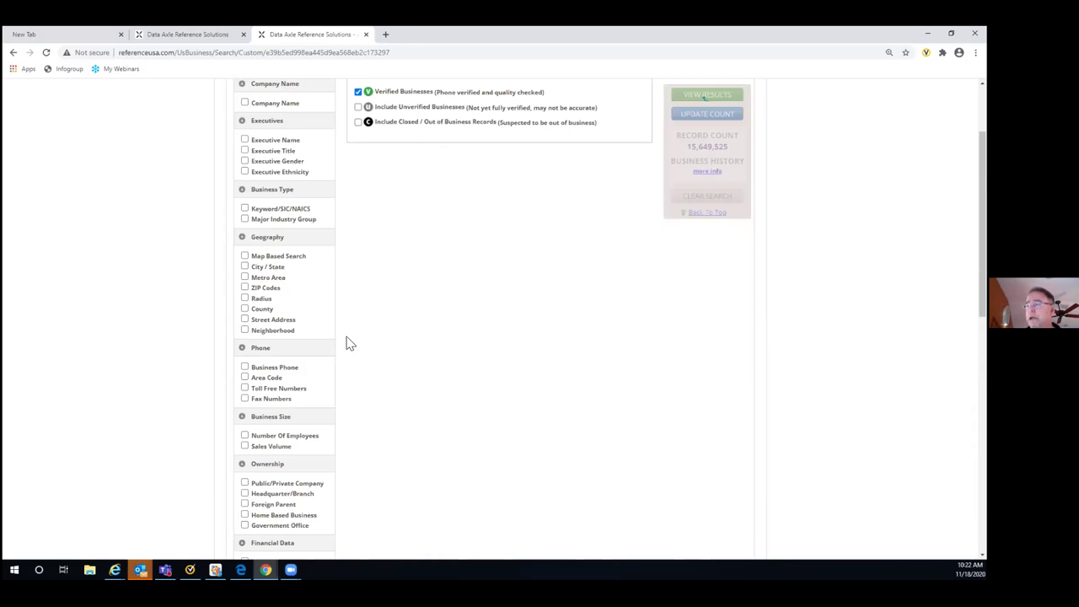
- Try an OMIT: Keyword/SIC/NAICS exclusion for 602103 - Automated Teller Machines, found with the keyword ATM, and remove it from the search
scroll(350, 343, "down", 1)
scroll(350, 343, "down", 3)
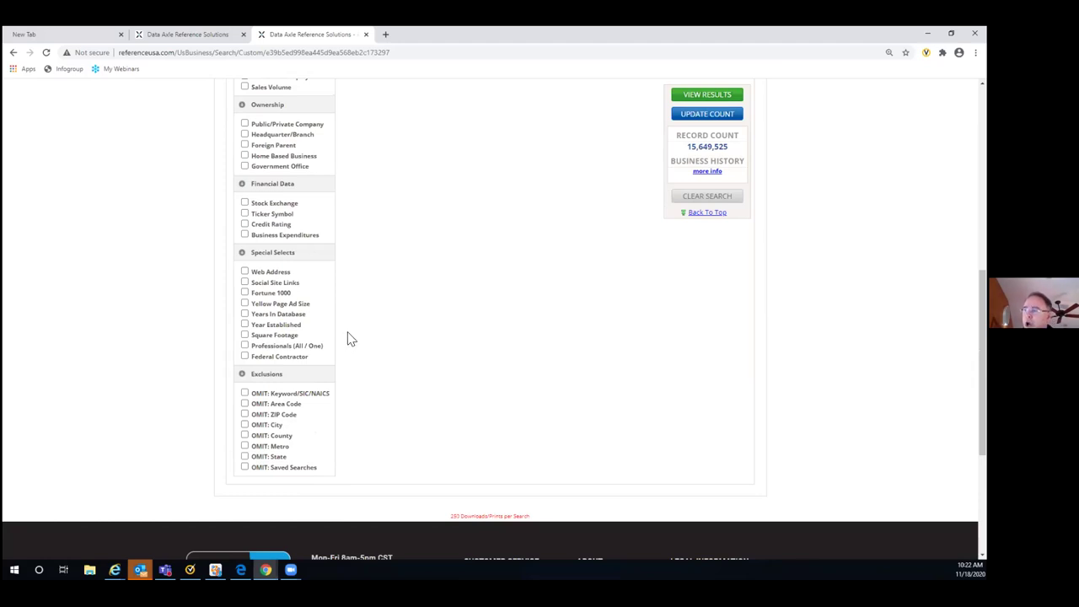
scroll(335, 352, "down", 1)
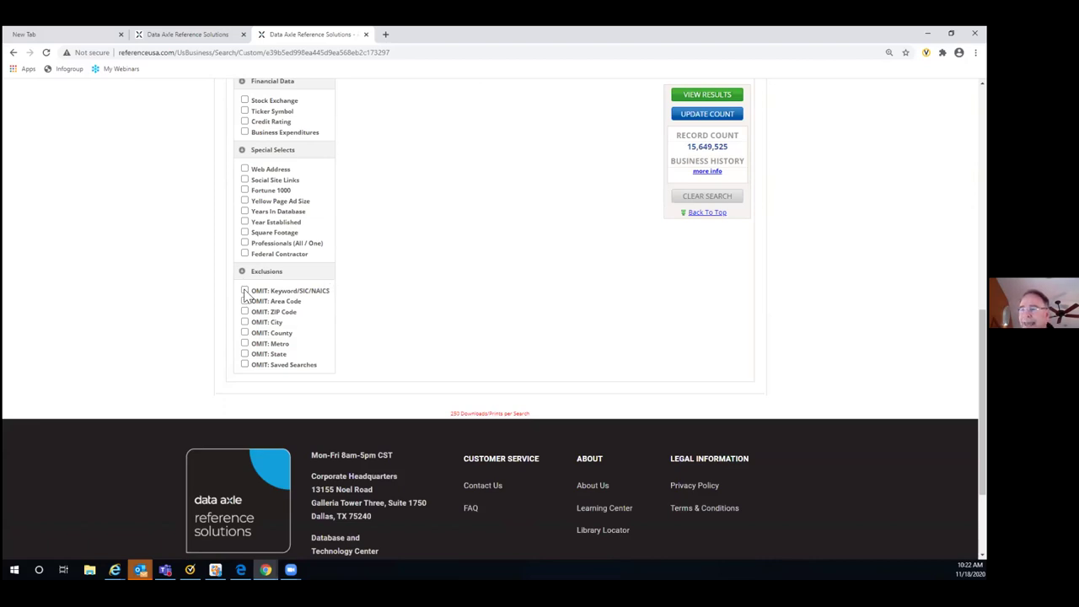
left_click(244, 292)
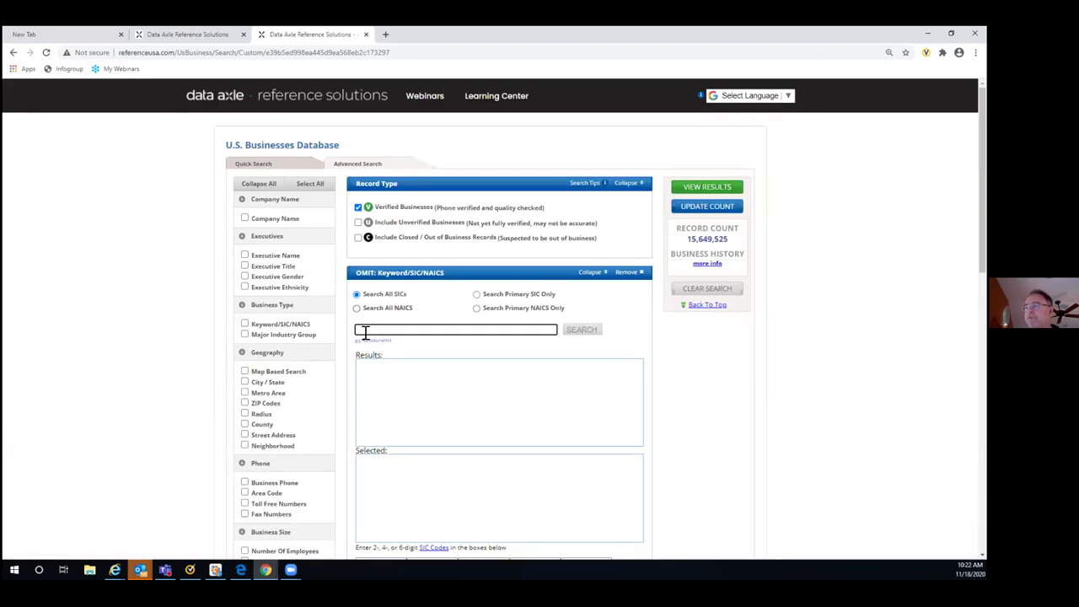
left_click(363, 333)
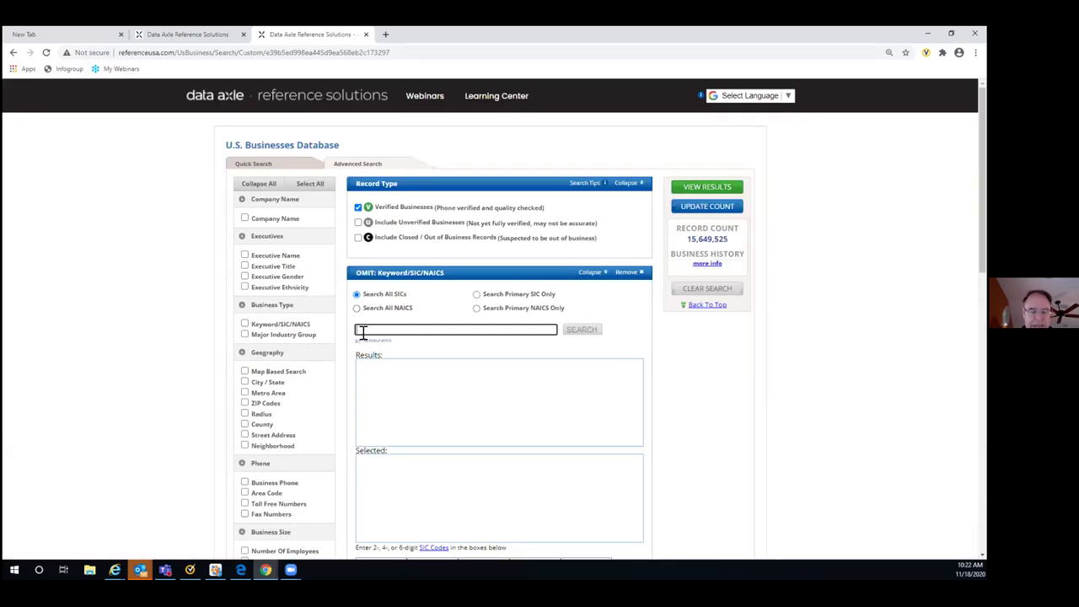
type("res")
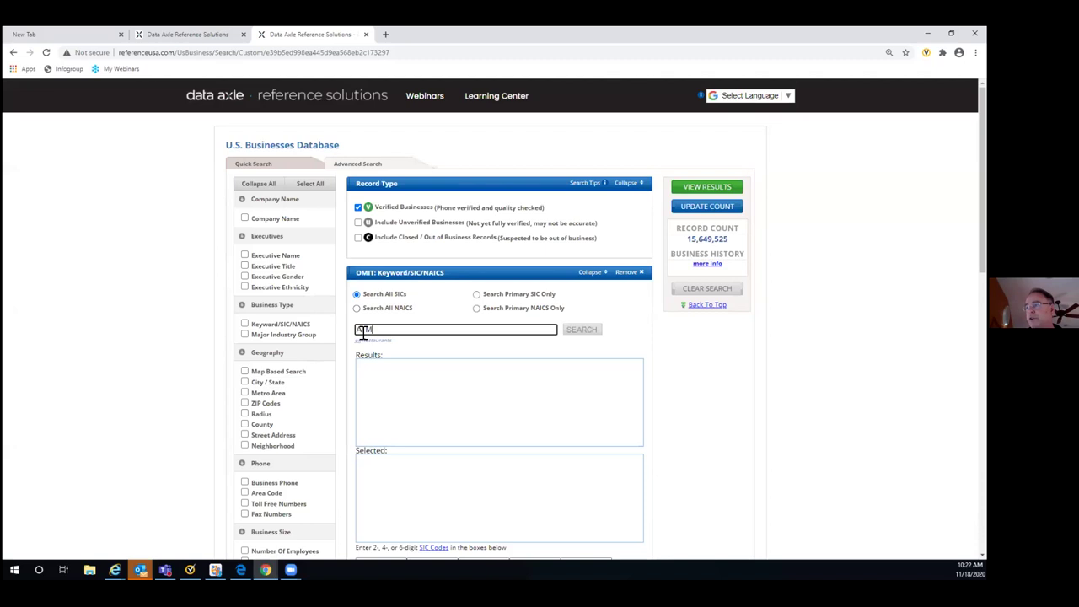
left_click(582, 332)
left_click(579, 334)
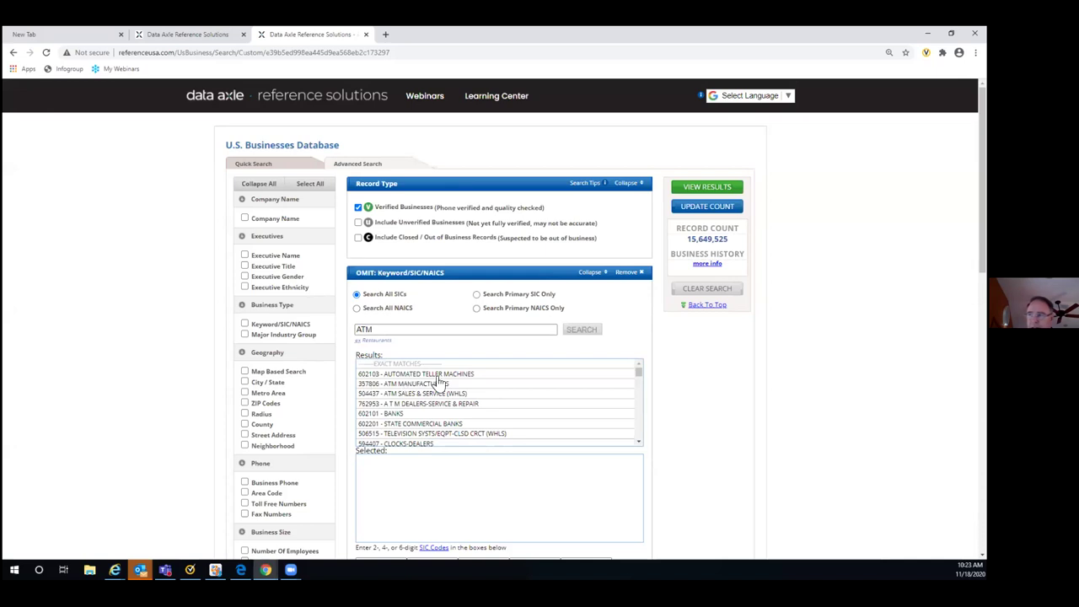
left_click(415, 375)
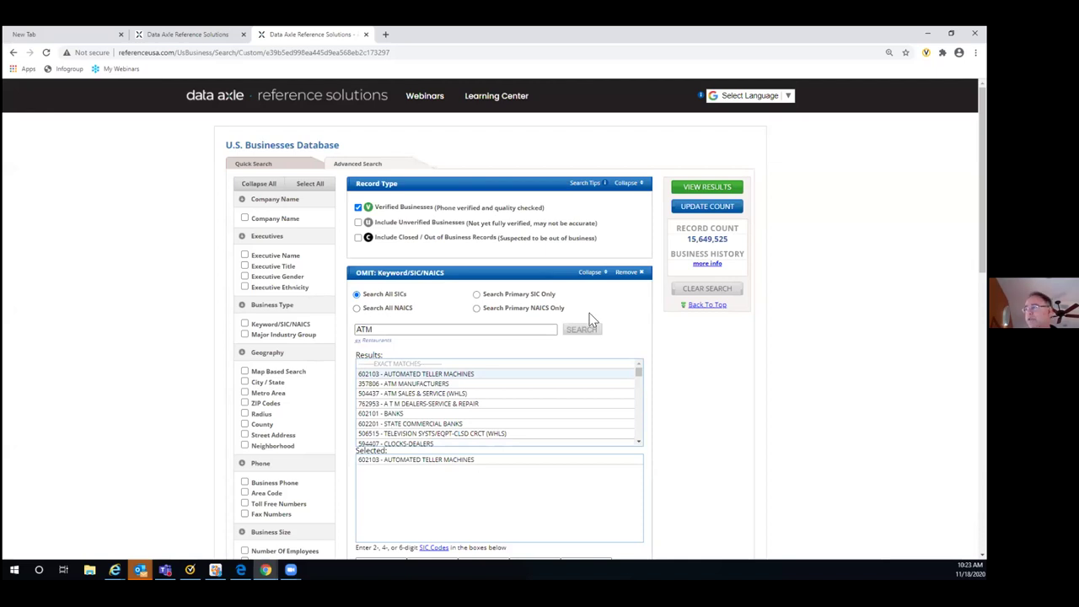
left_click(623, 275)
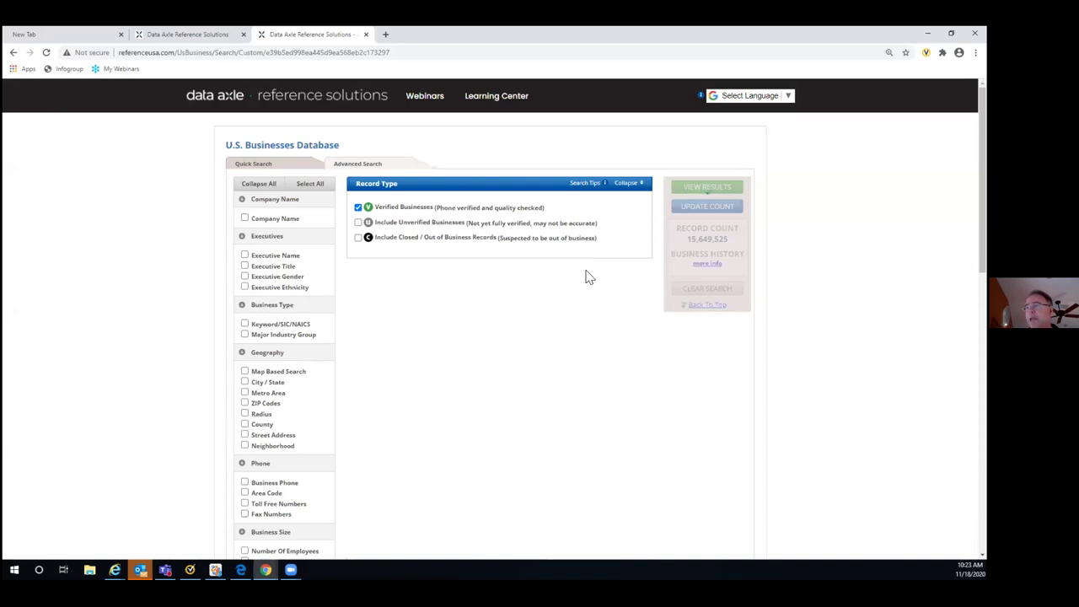
- Add the County filter from the Geography criteria, leaving the City / State filter out of the search
scroll(328, 315, "down", 1)
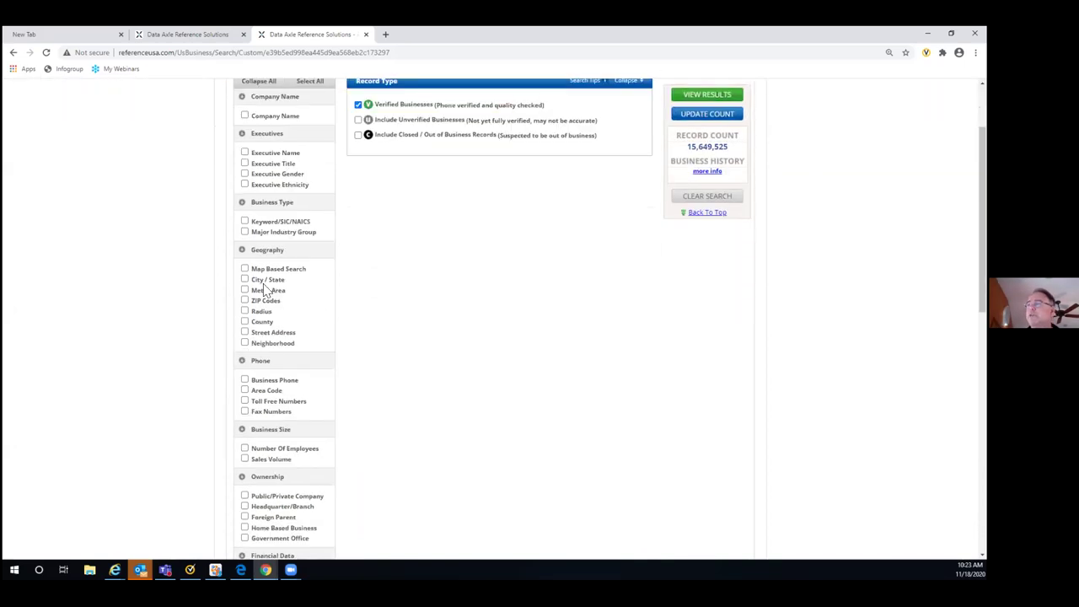
left_click(244, 280)
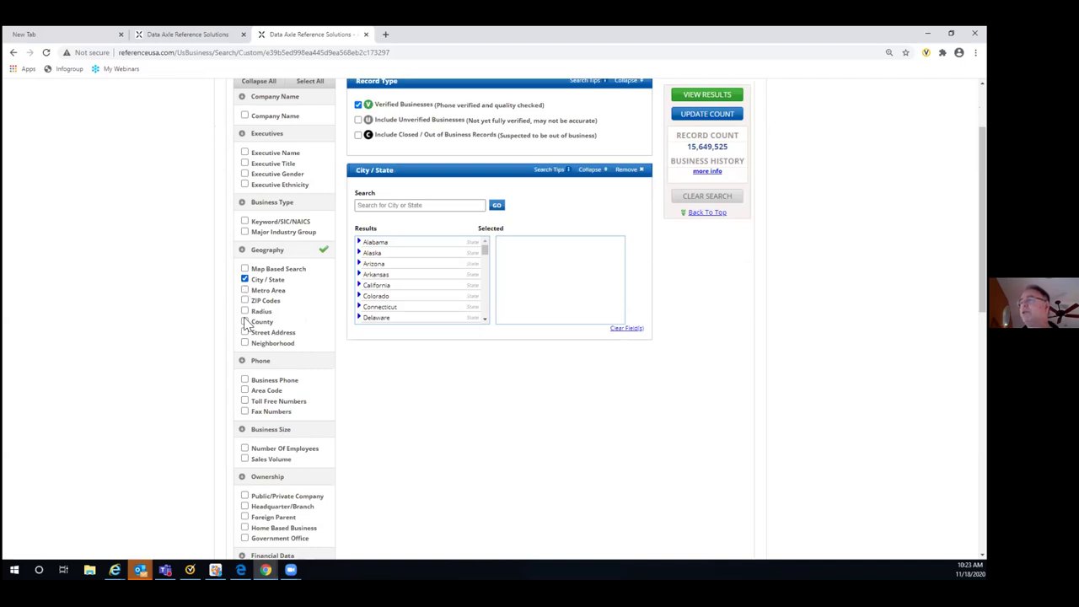
left_click(244, 322)
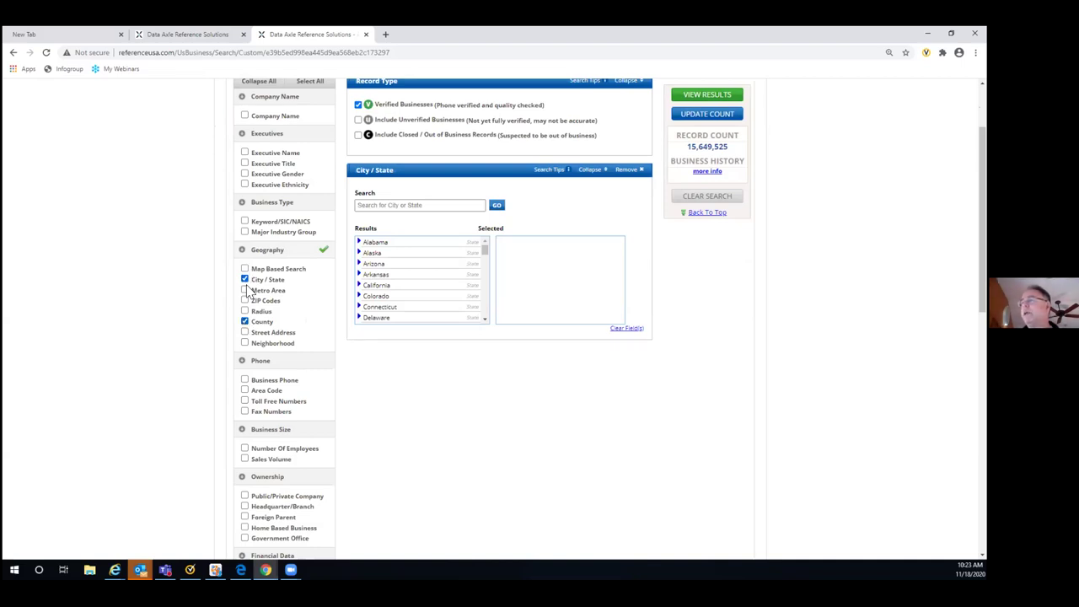
left_click(245, 280)
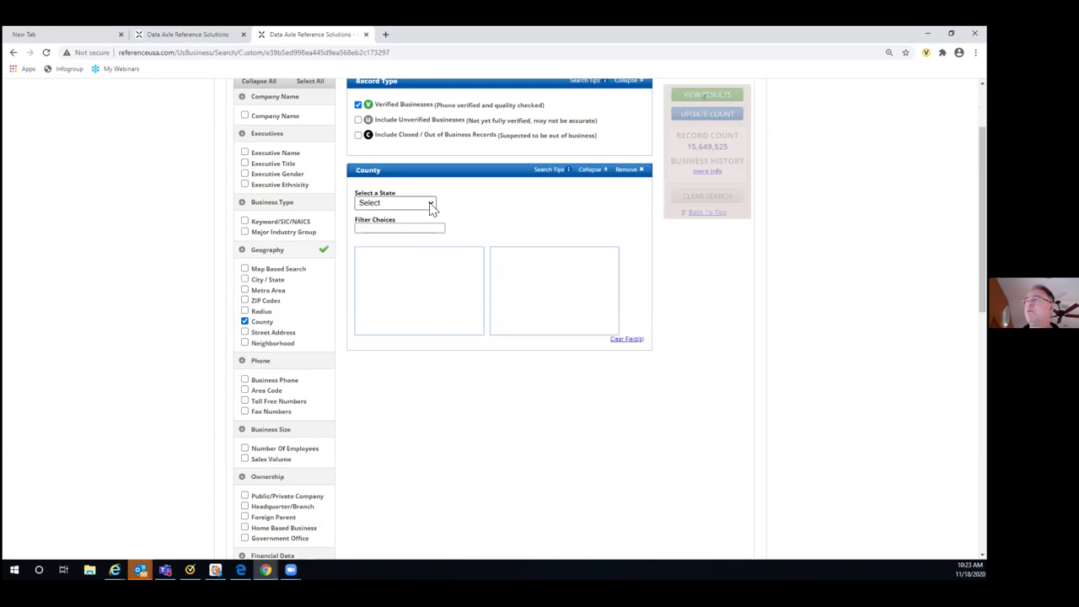
- Set the County filter to Philadelphia, PA, choosing Pennsylvania as the state and narrowing the county choices with Phi
left_click(430, 204)
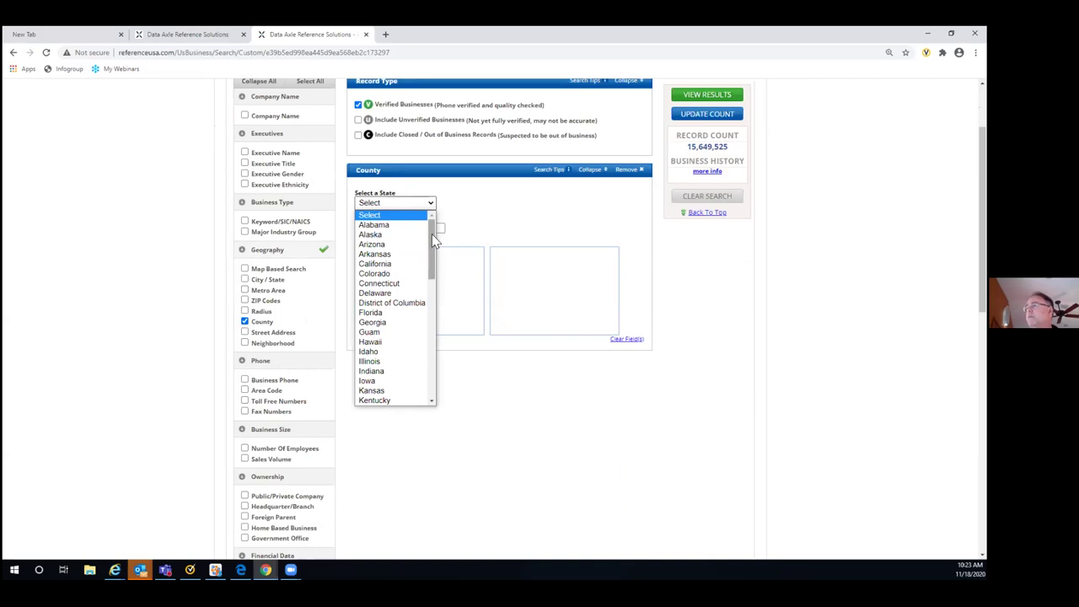
left_click_drag(428, 266, 432, 344)
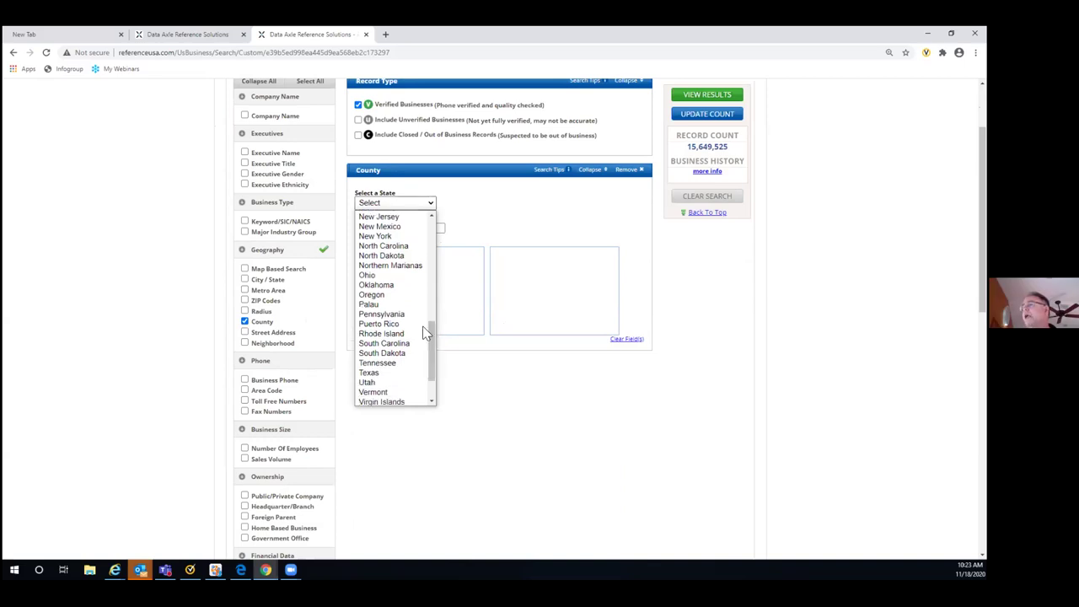
left_click(381, 314)
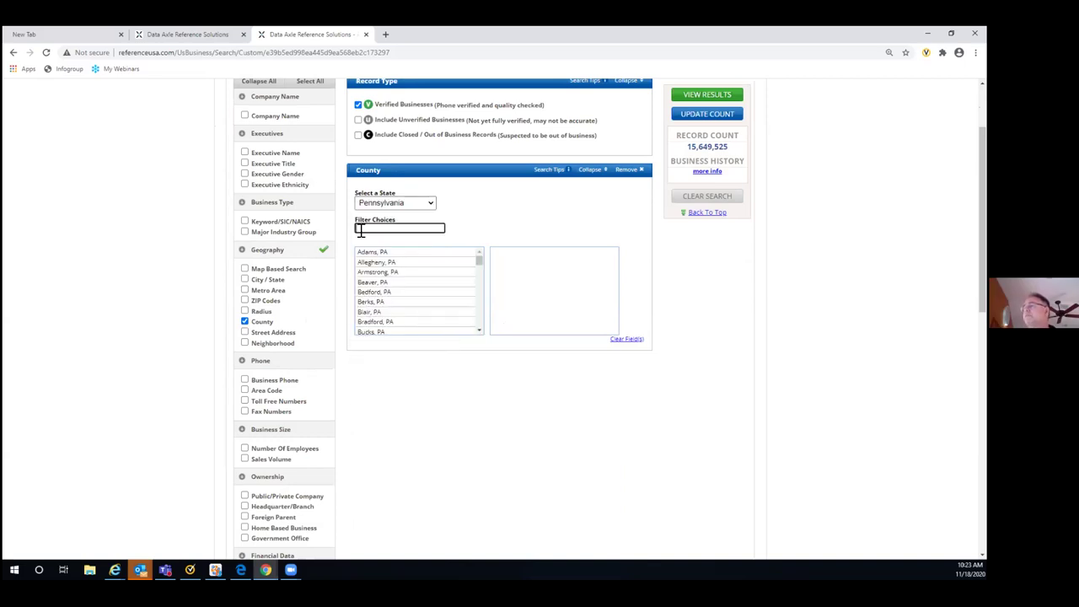
type("p")
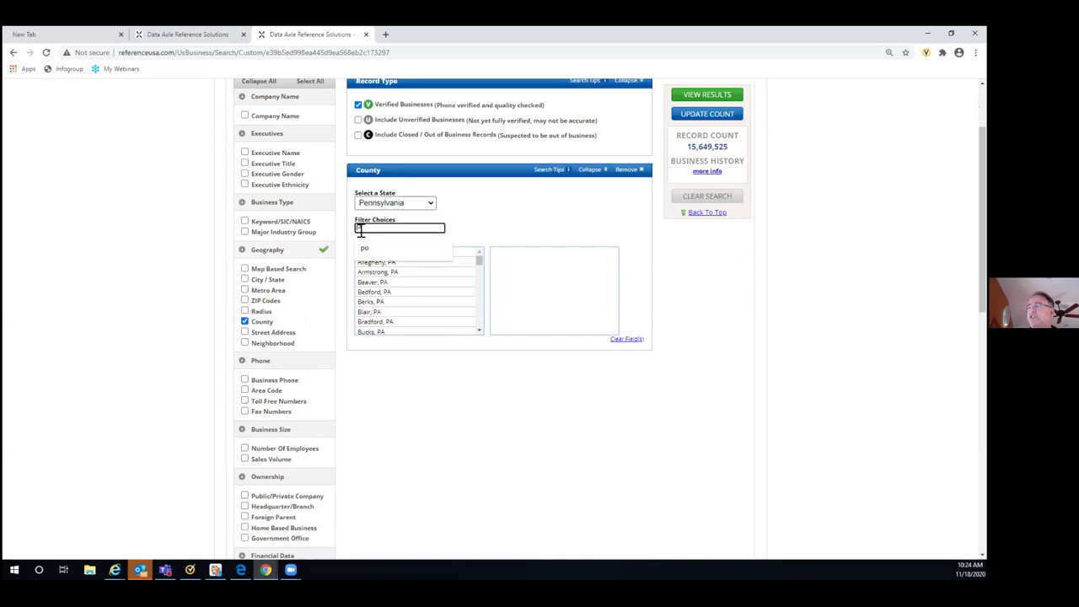
type("hi")
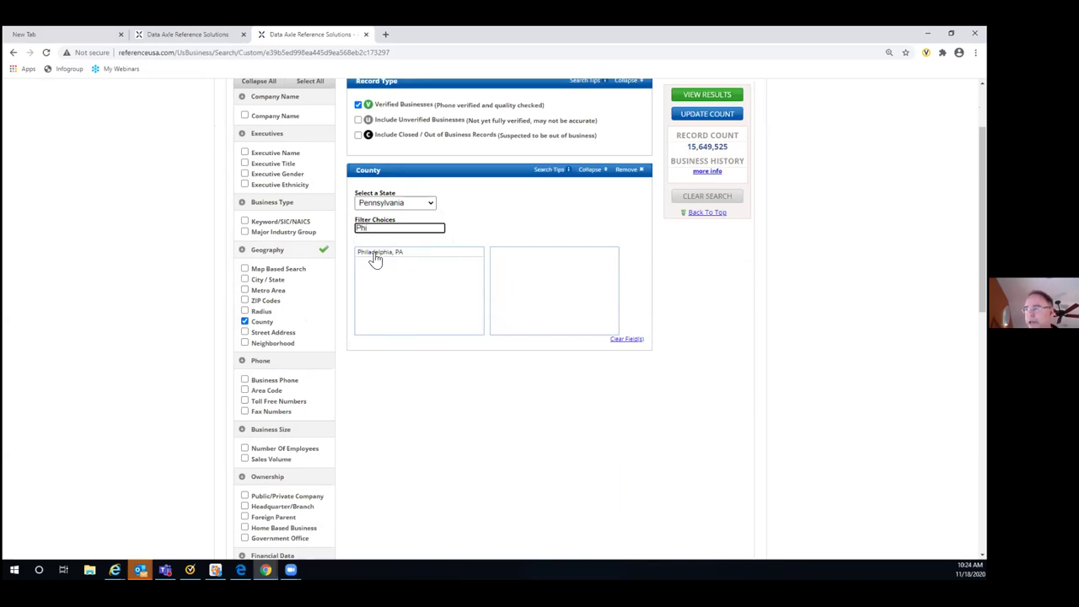
left_click(374, 254)
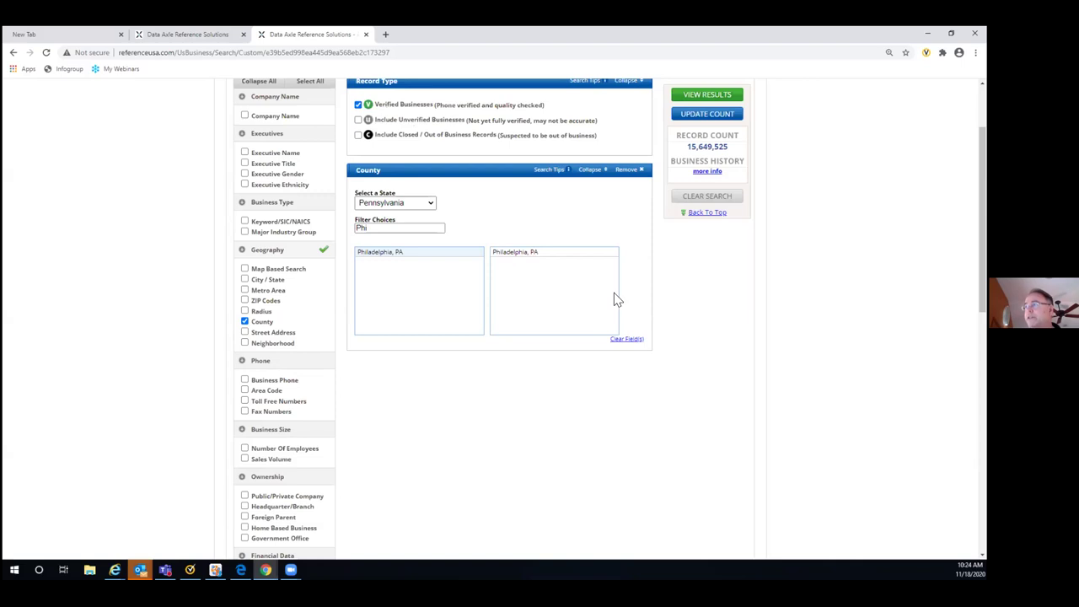
- View the search results and open their chart summary report to examine the full breakdown by SIC code
left_click(694, 97)
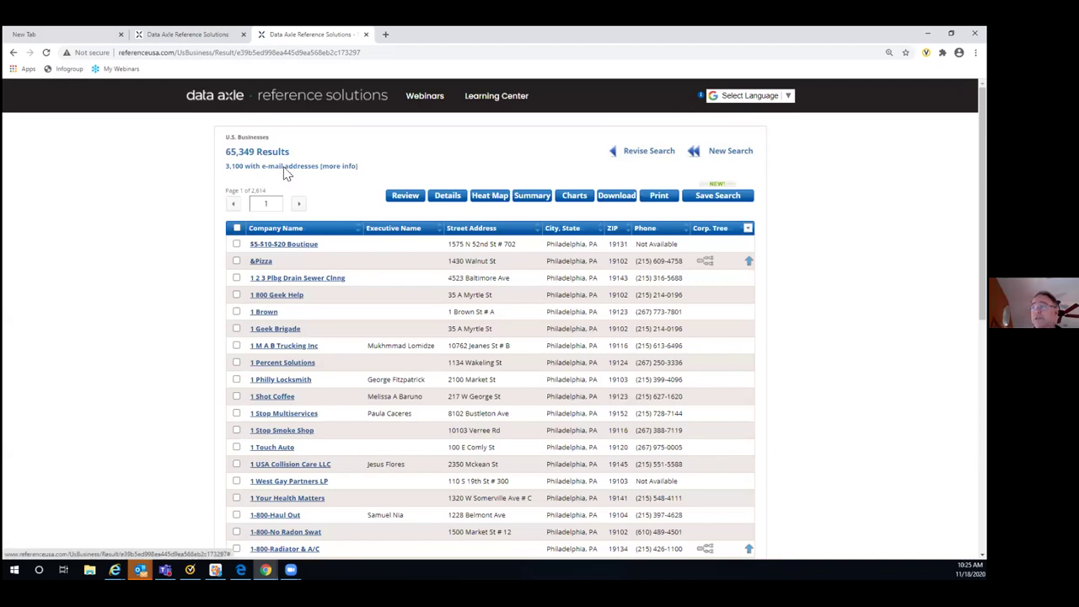
left_click(573, 202)
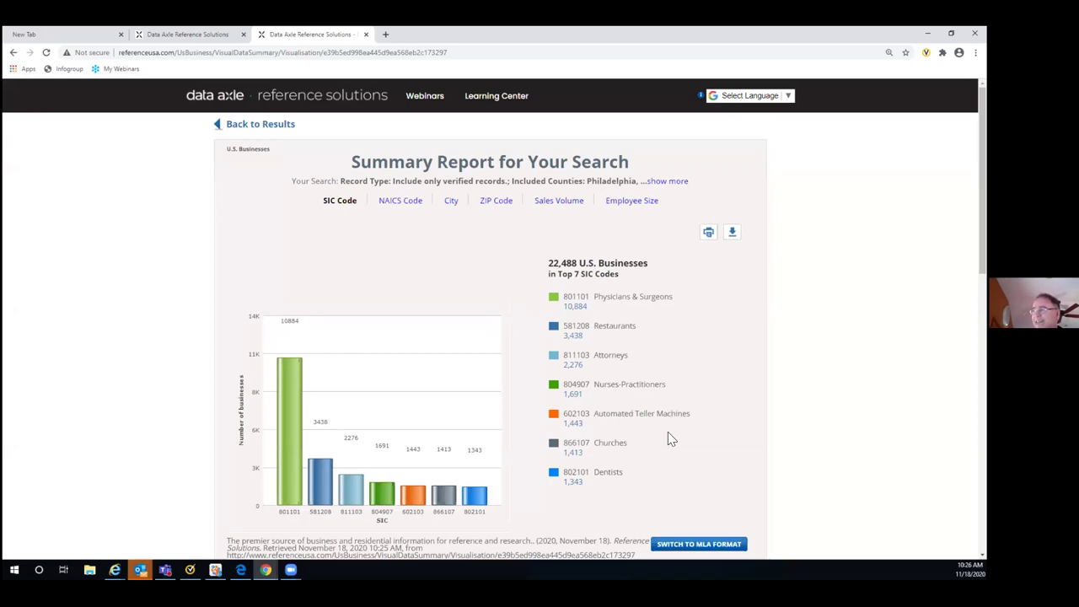
scroll(799, 333, "down", 2)
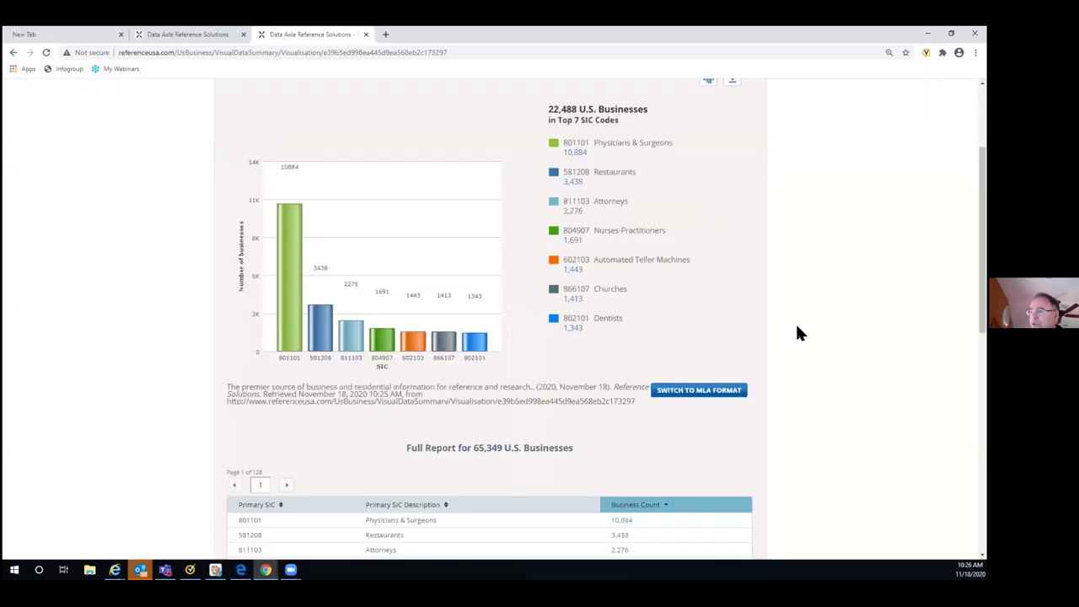
scroll(797, 332, "down", 3)
scroll(797, 333, "down", 1)
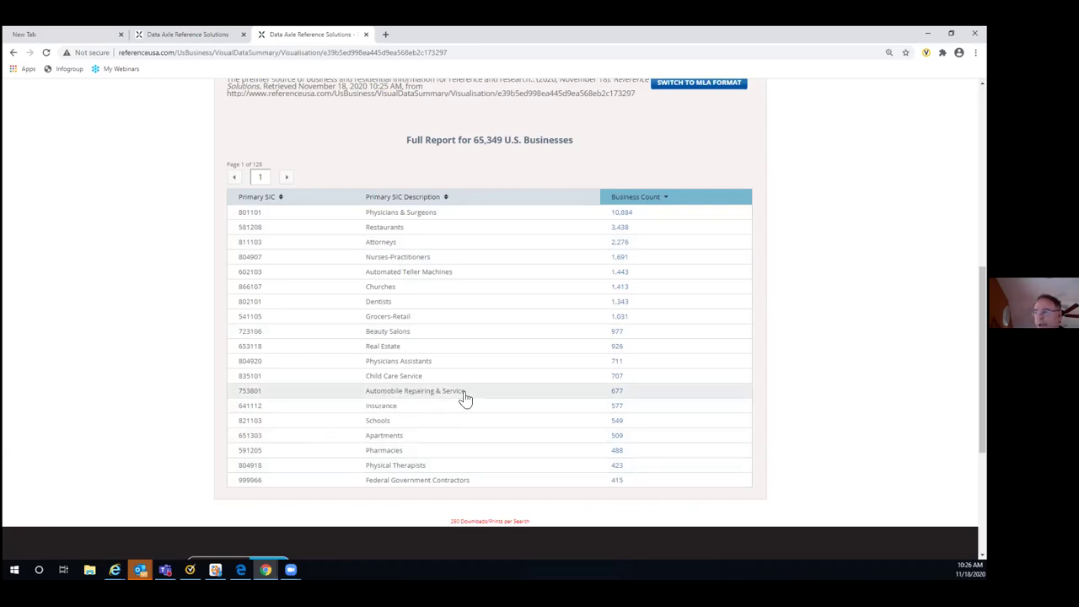
- List the Automobile Repairing & Service businesses from the SIC report, and return to the summary report
left_click(617, 393)
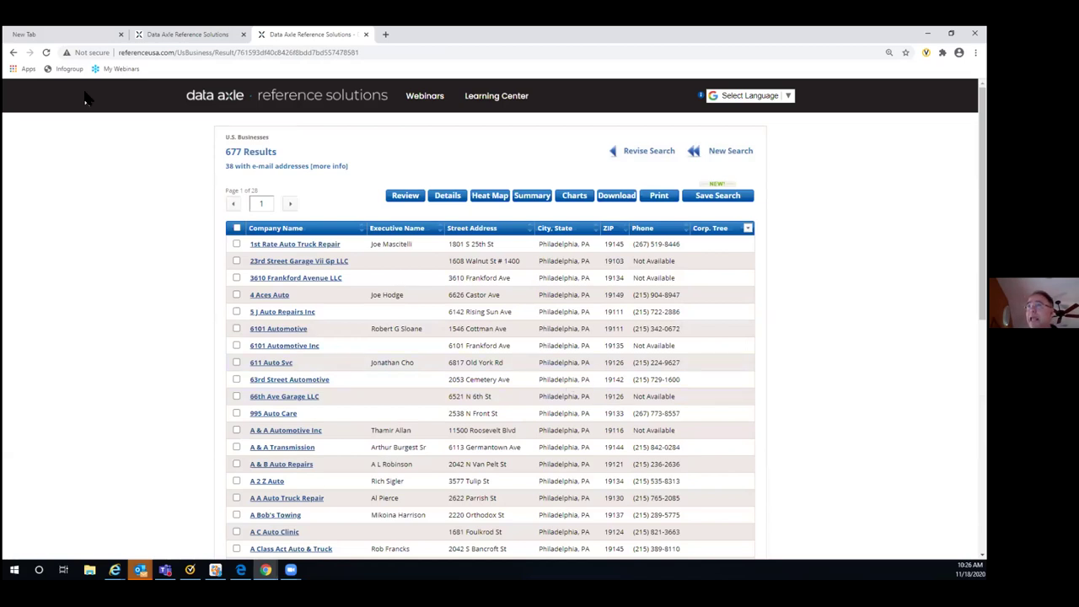
left_click(14, 53)
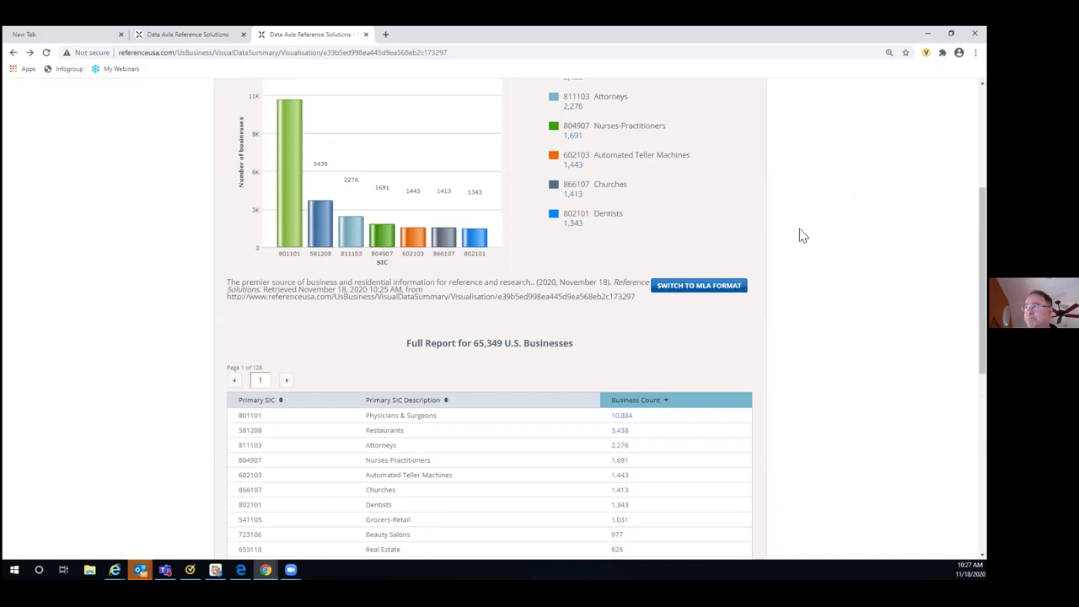
scroll(800, 234, "up", 3)
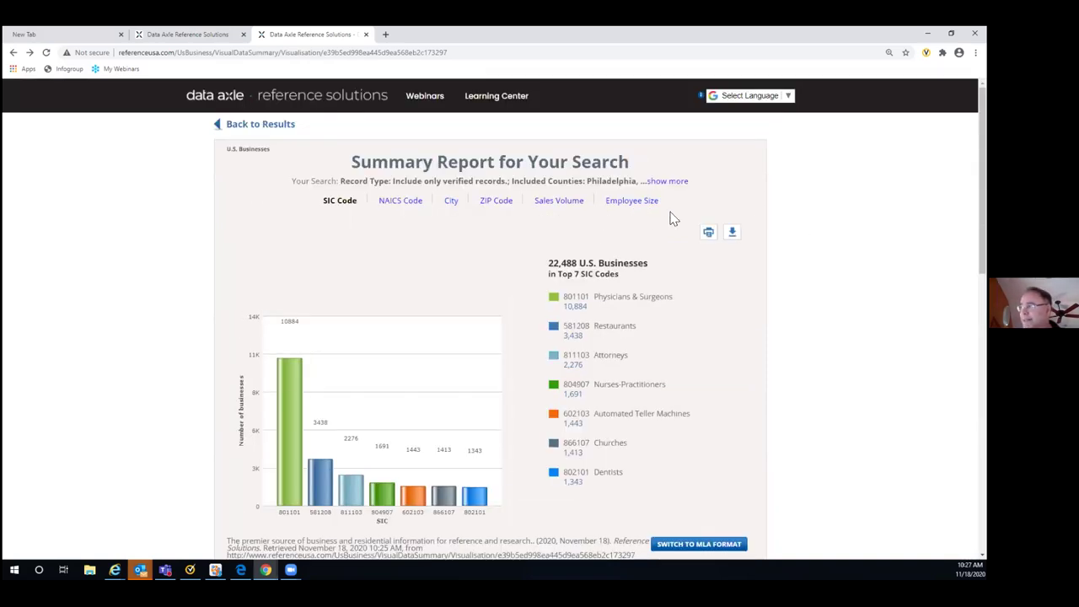
- Examine the summary report by Employee Size, including its top five businesses and full report, and return to the results
left_click(628, 218)
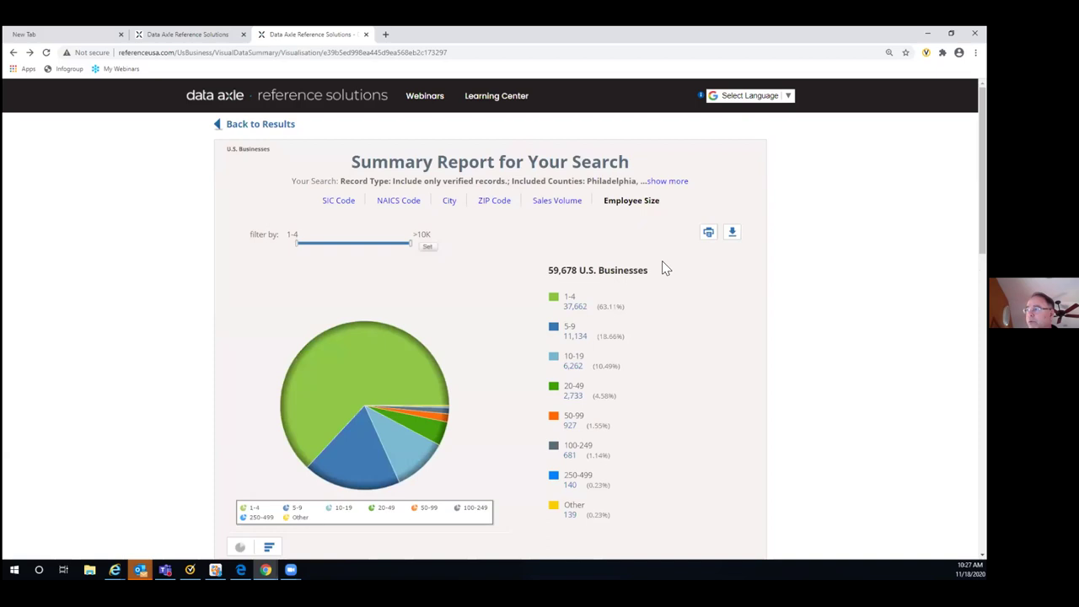
scroll(664, 270, "down", 1)
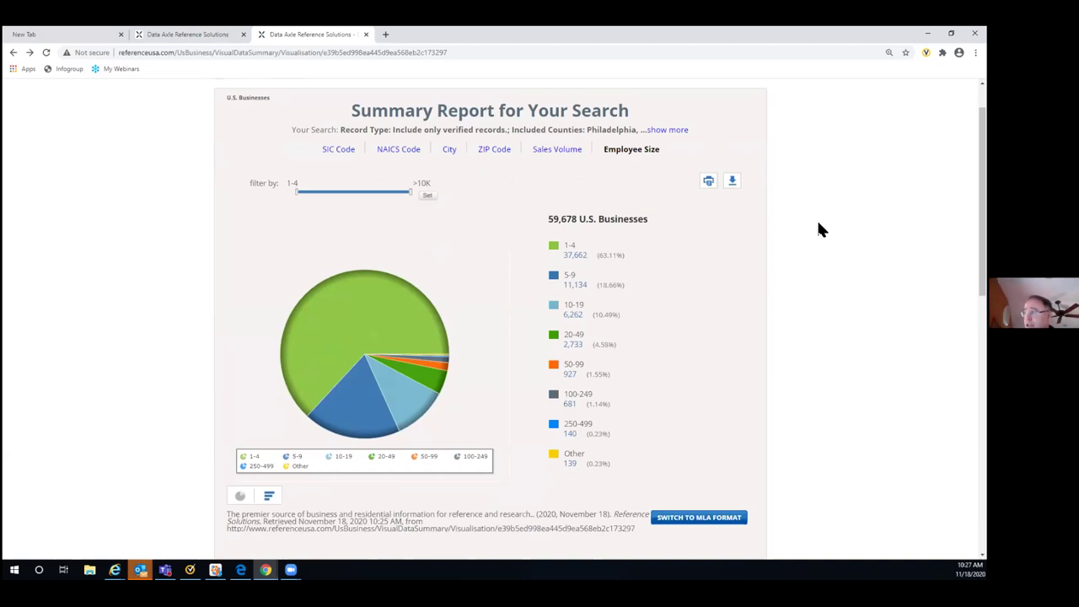
scroll(817, 229, "down", 3)
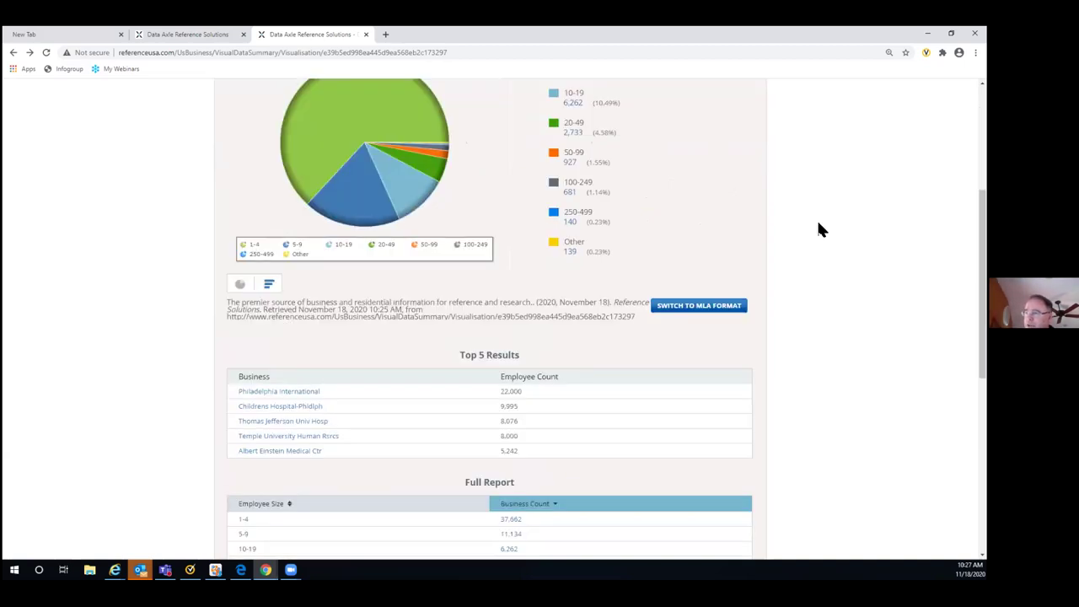
scroll(818, 225, "down", 3)
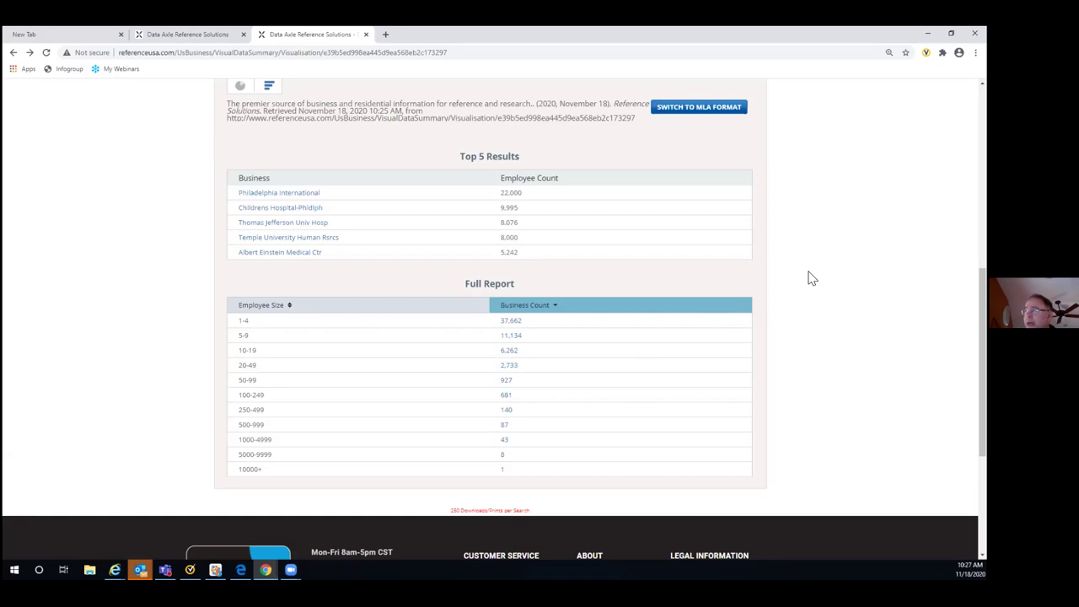
scroll(811, 279, "up", 5)
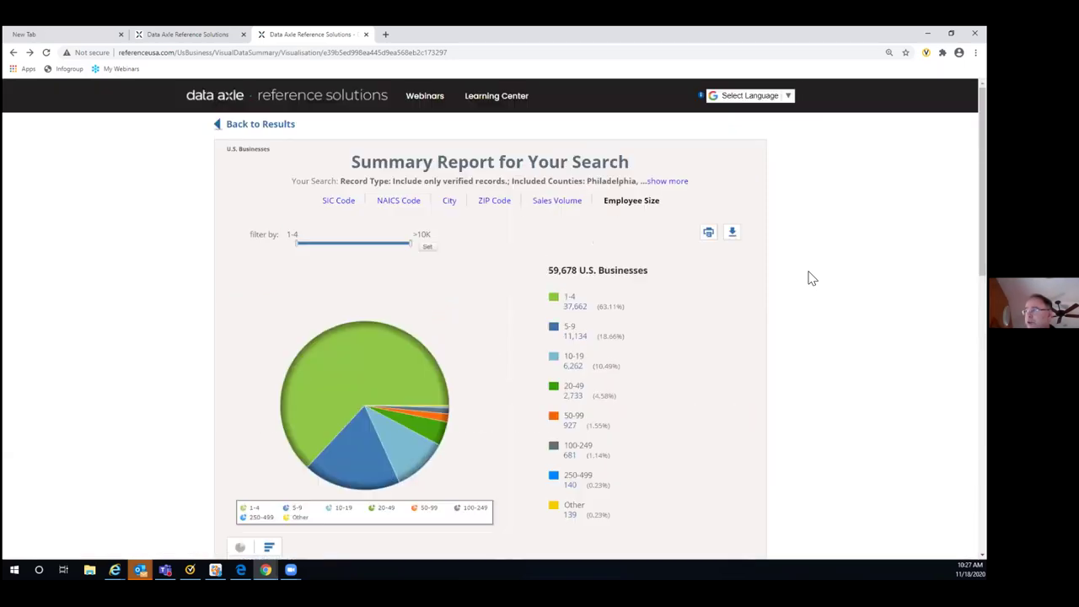
left_click(279, 126)
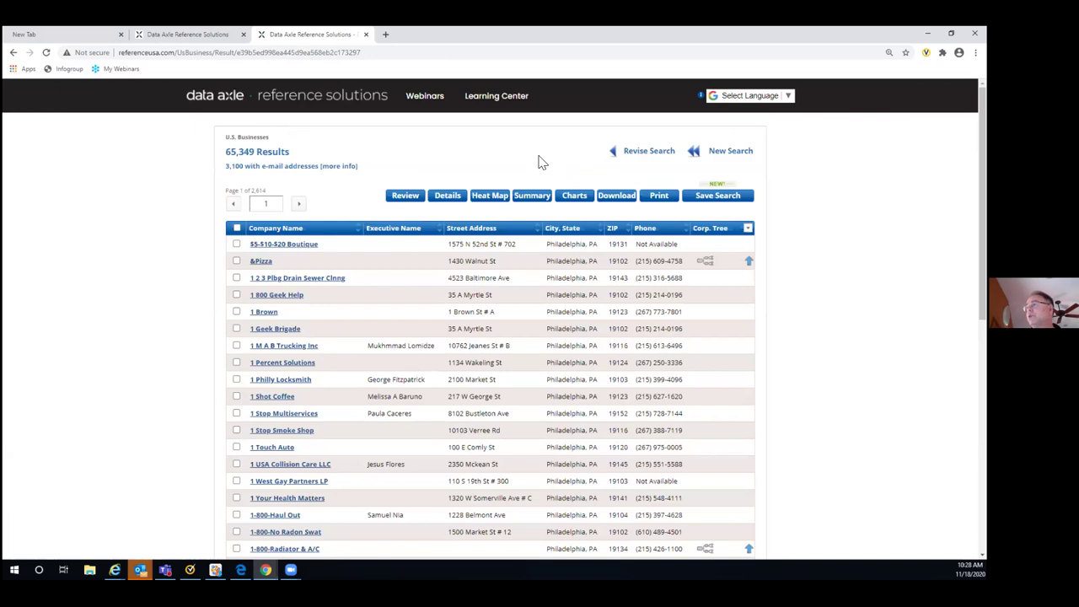
- Revise the search by adding the Keyword/SIC/NAICS filter, look up Restaurants and select SIC 581208 - RESTAURANTS
left_click(636, 157)
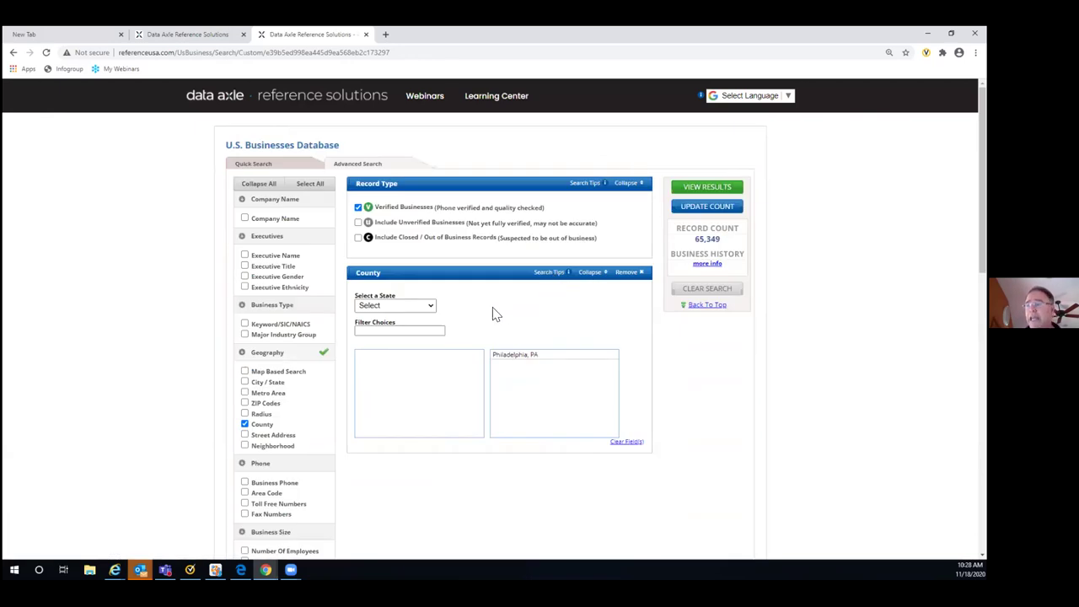
left_click(244, 325)
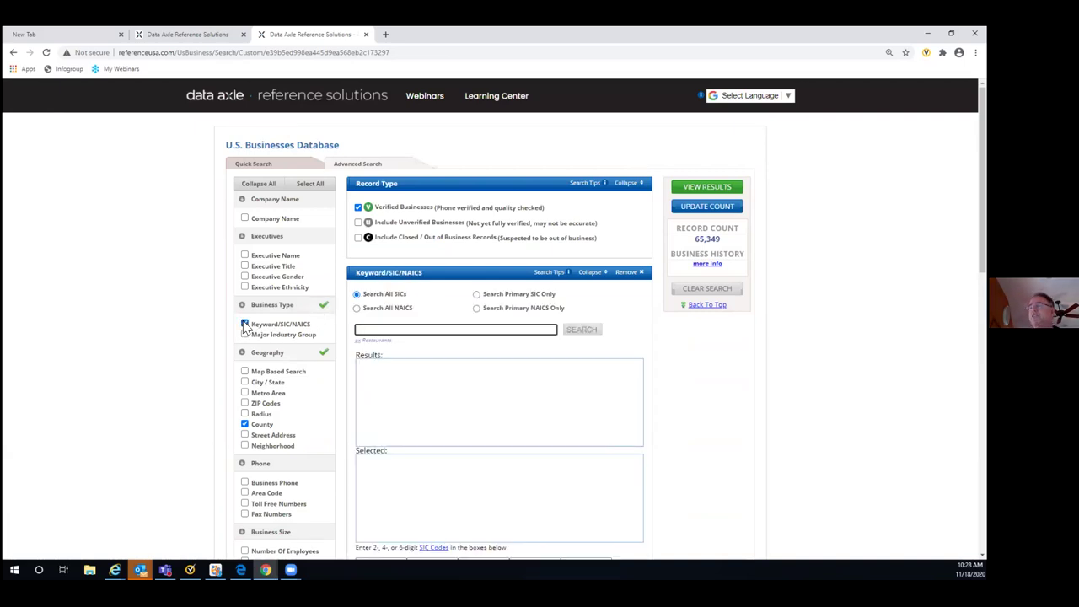
left_click(369, 330)
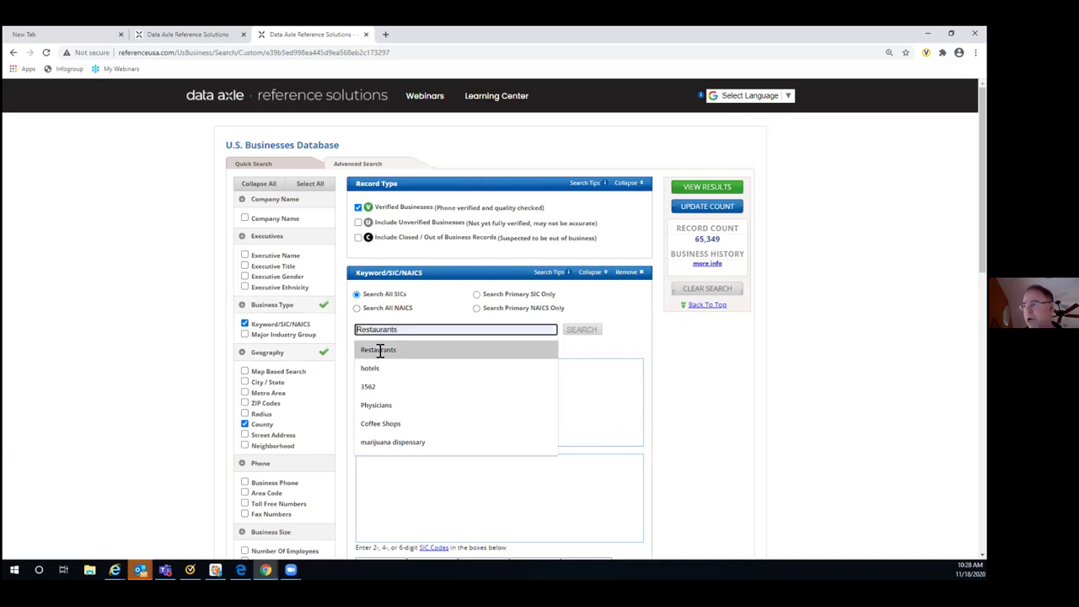
left_click(378, 349)
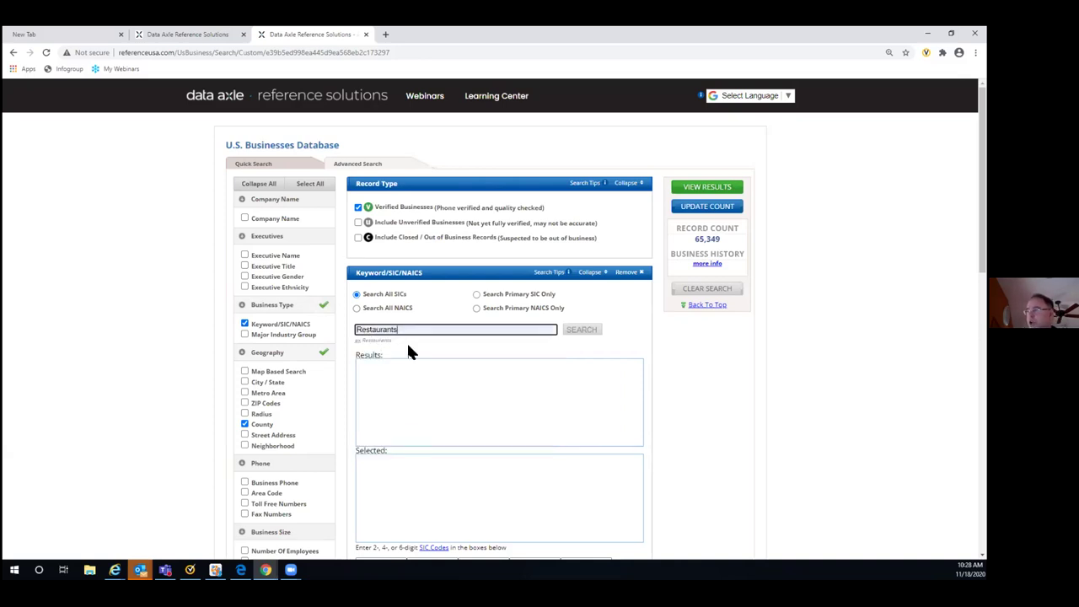
left_click(579, 332)
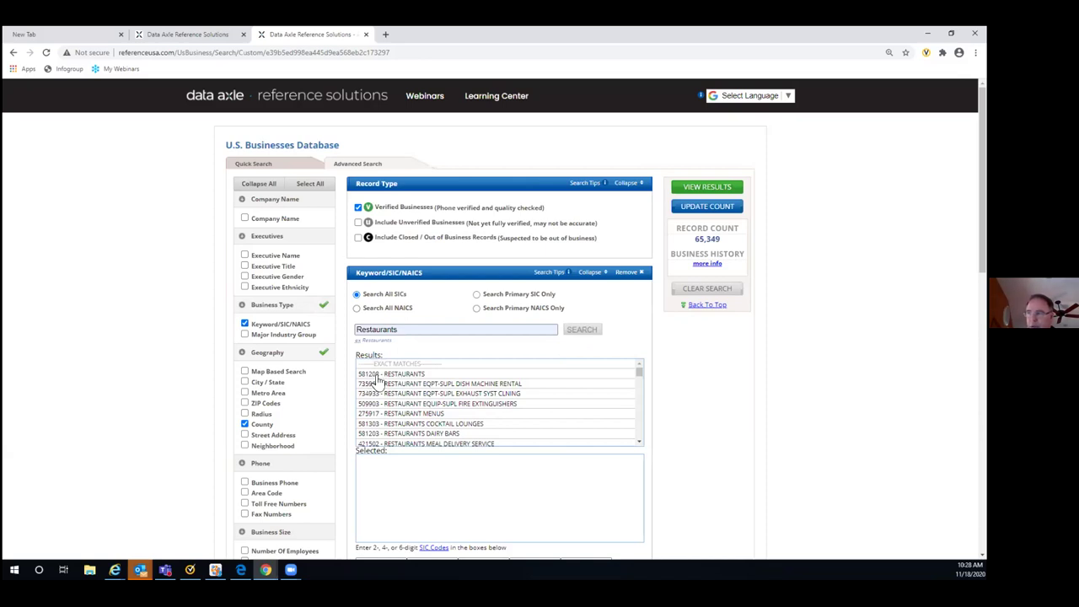
double_click(394, 377)
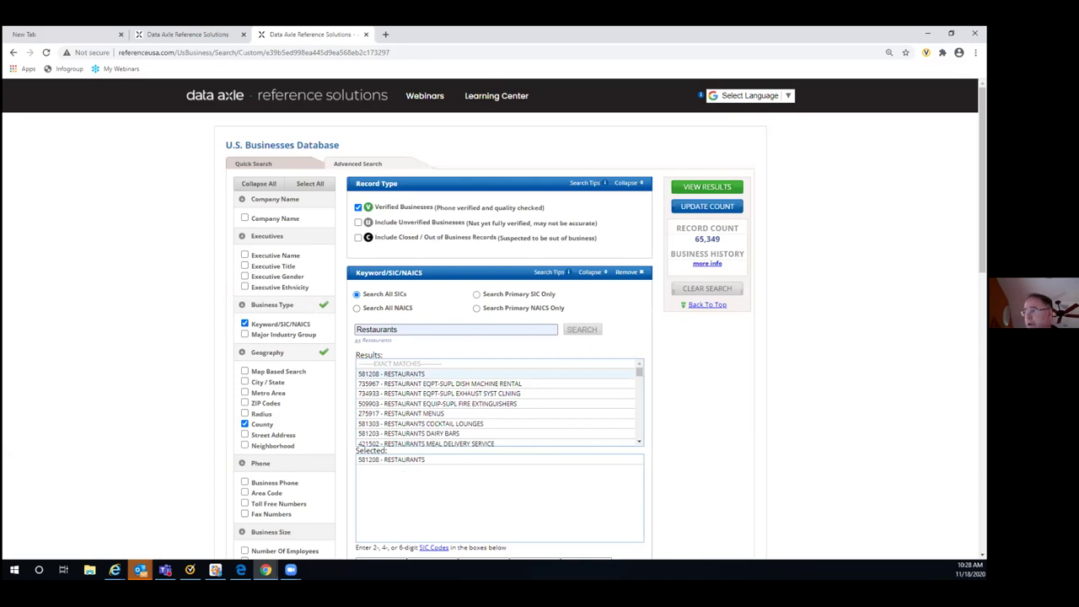
- Update the record count for the restaurants search across all SICs, and again with the search limited to primary SIC only
scroll(766, 317, "down", 1)
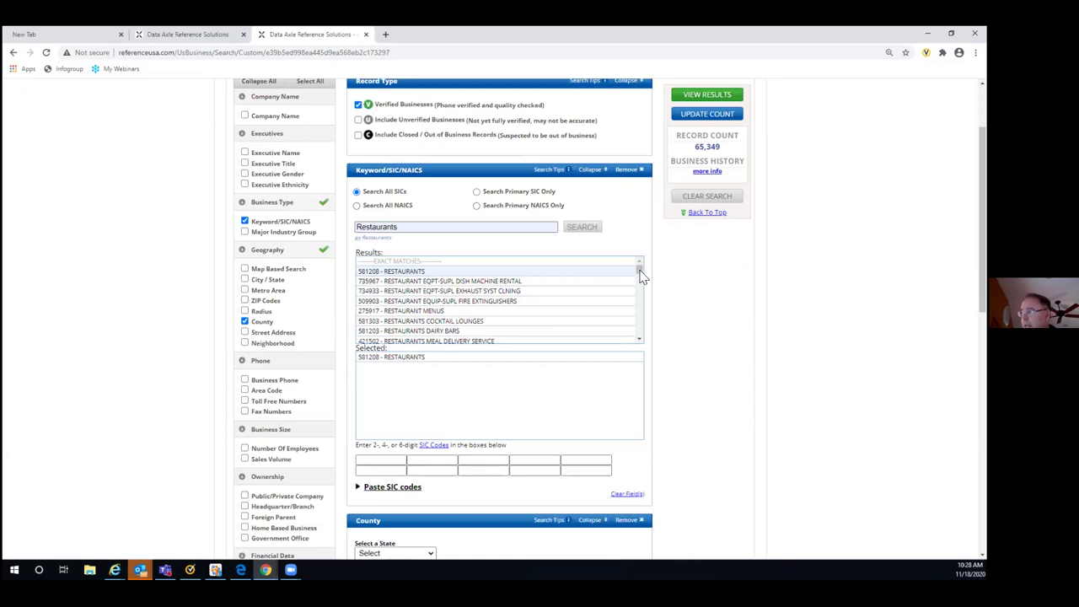
left_click_drag(638, 267, 638, 281)
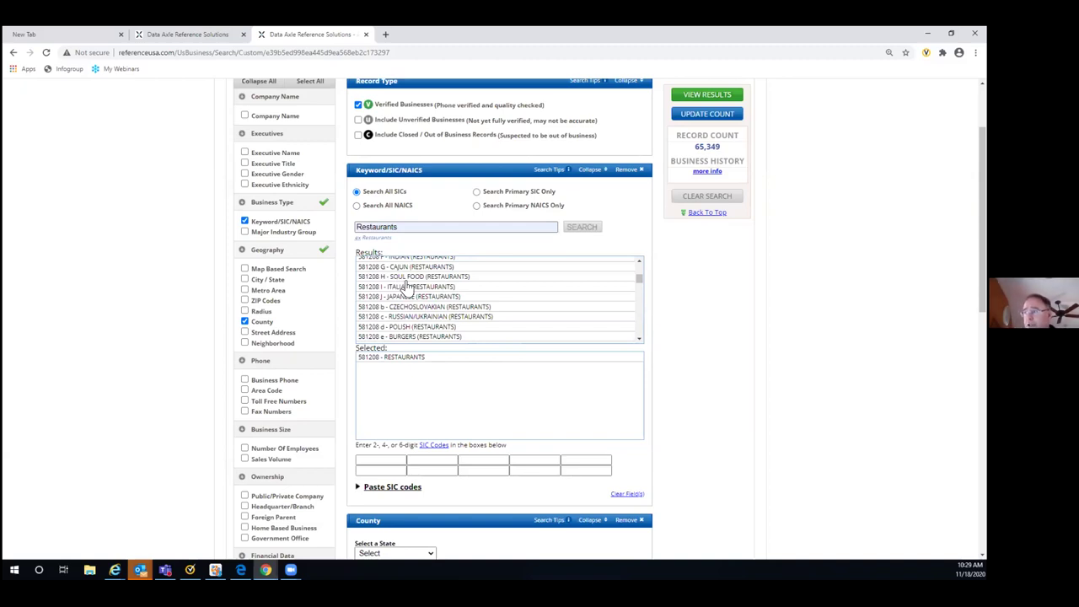
left_click_drag(639, 278, 640, 289)
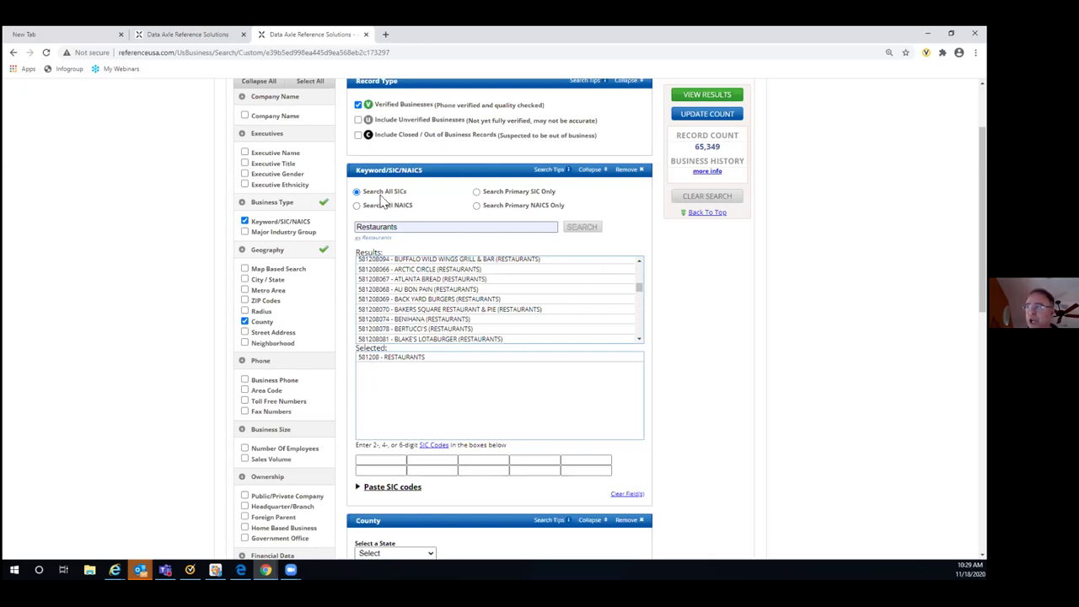
left_click(477, 192)
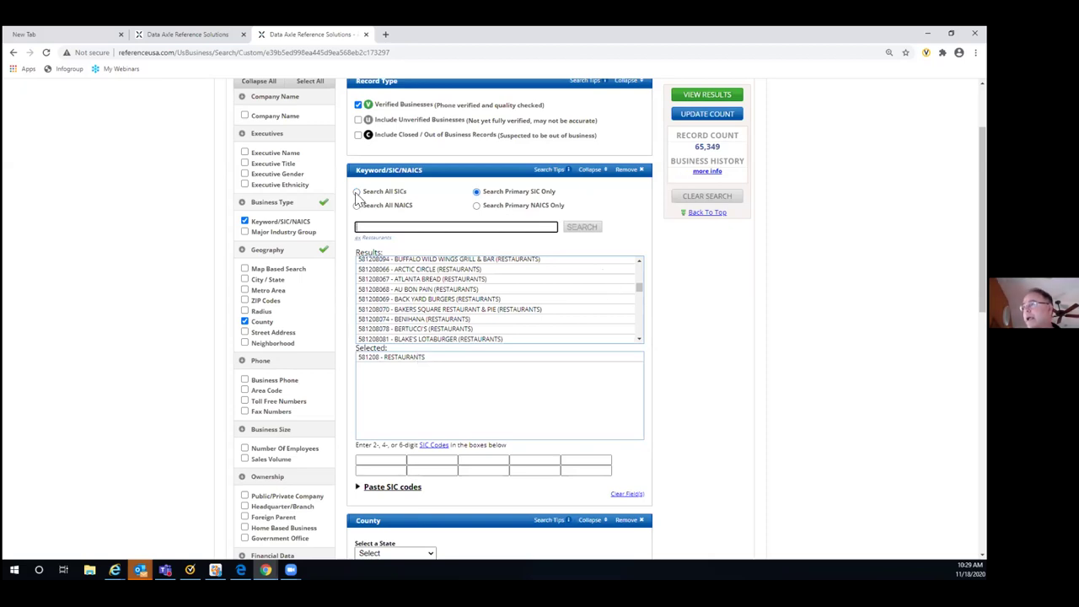
left_click(707, 115)
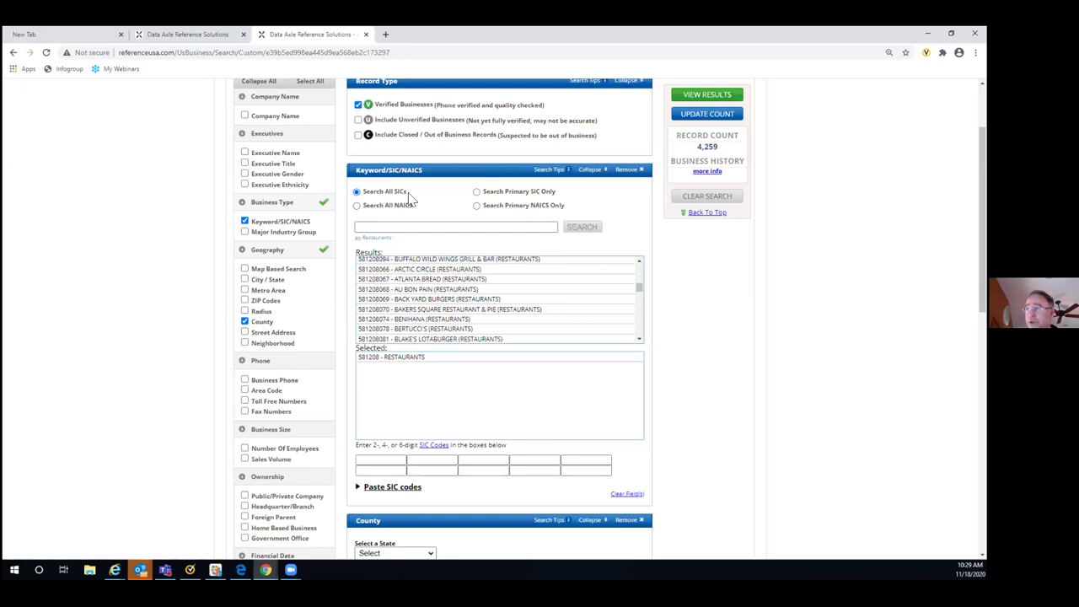
left_click(477, 193)
left_click(702, 118)
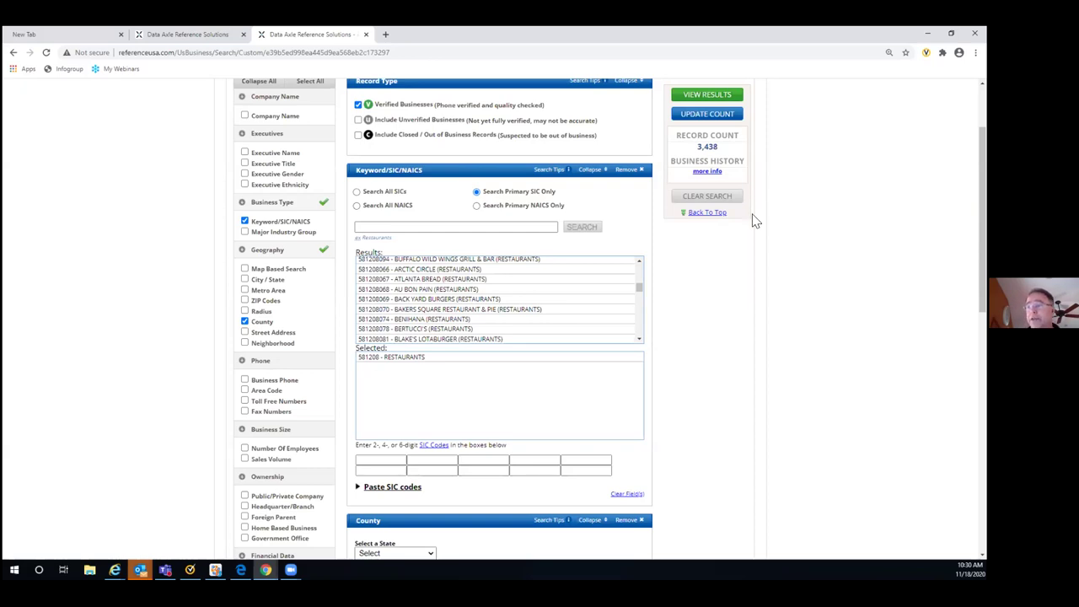
scroll(753, 219, "down", 5)
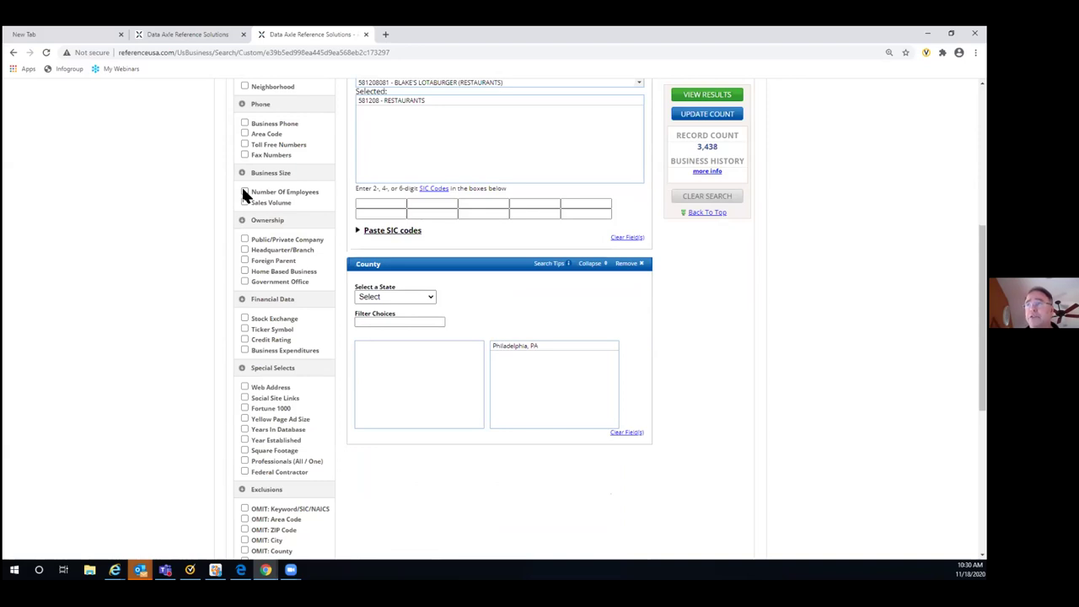
left_click(245, 192)
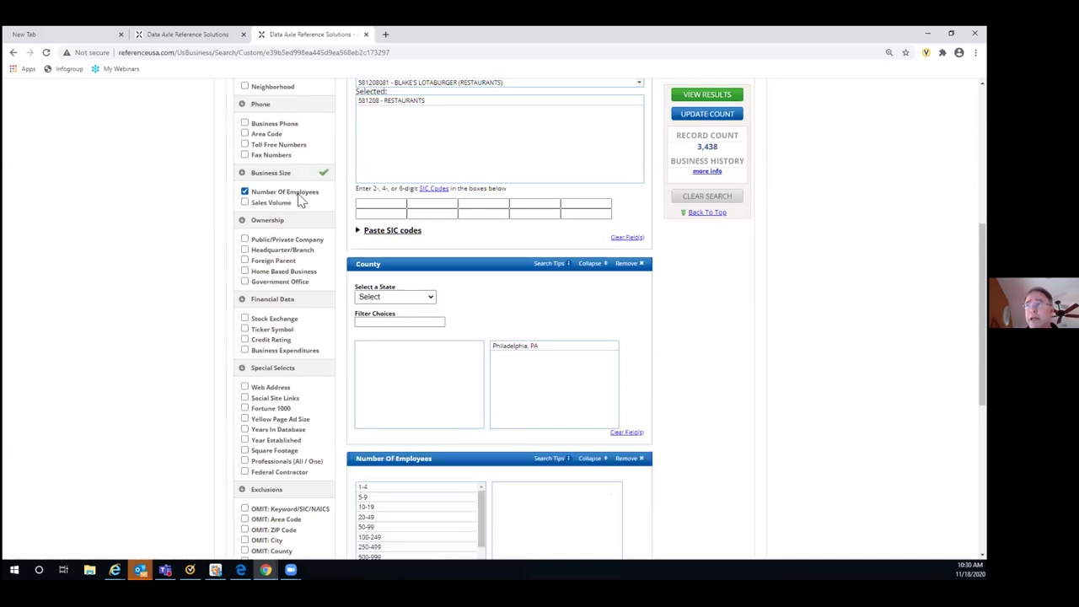
left_click(244, 192)
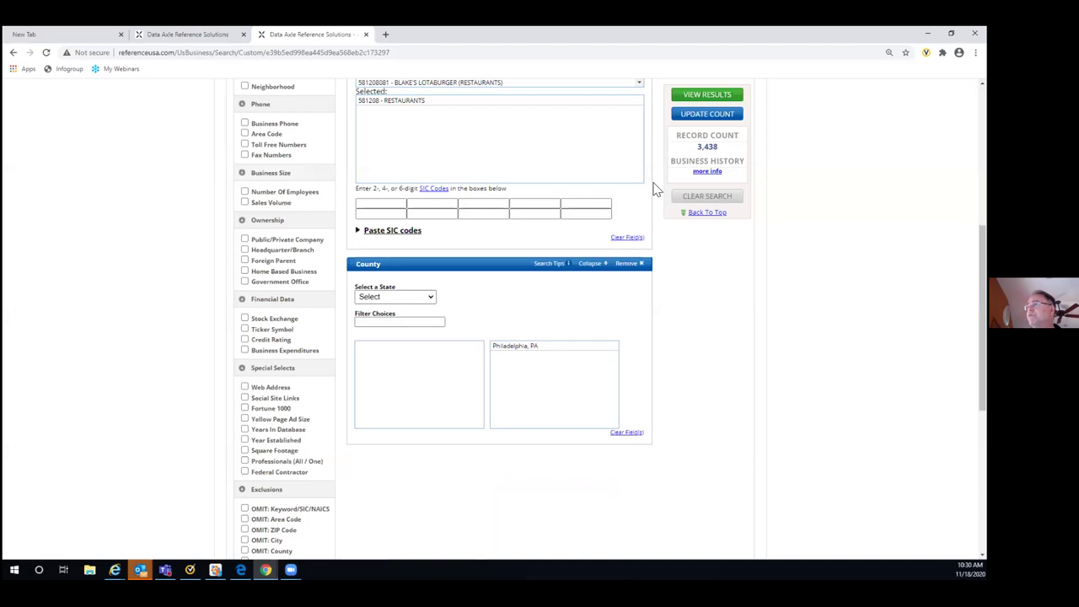
- View the restaurant results and examine their chart summary report by City, including the full report
left_click(707, 96)
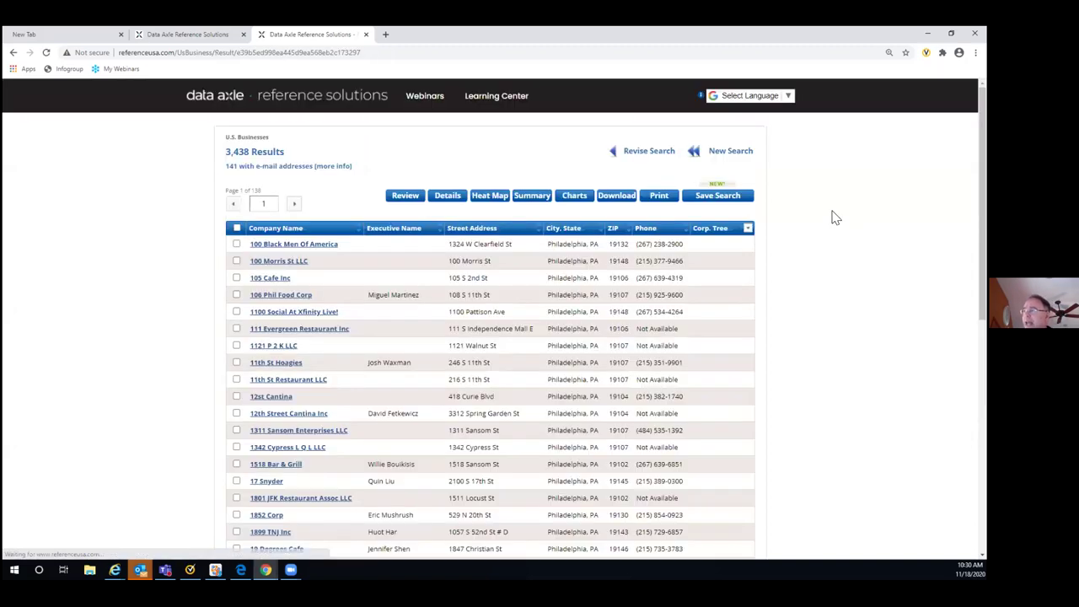
left_click(574, 199)
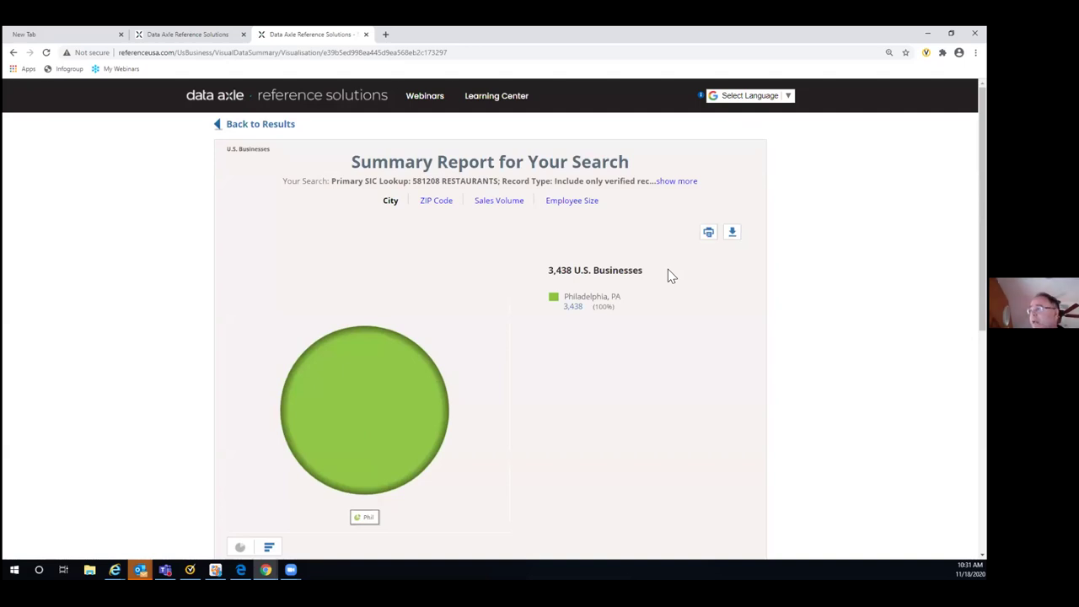
scroll(702, 272, "down", 4)
scroll(244, 357, "down", 1)
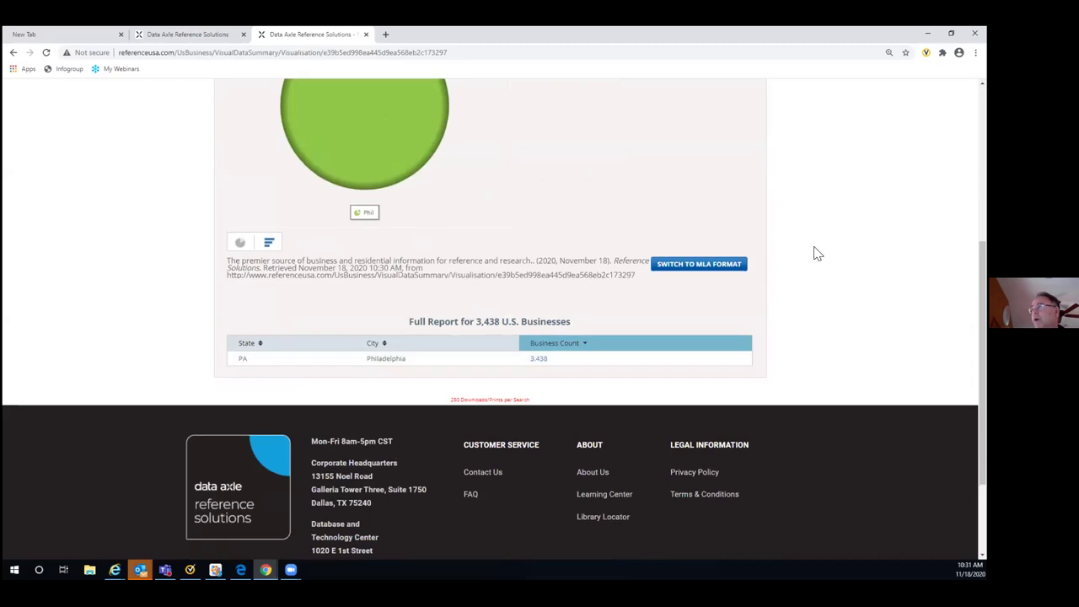
scroll(550, 231, "up", 5)
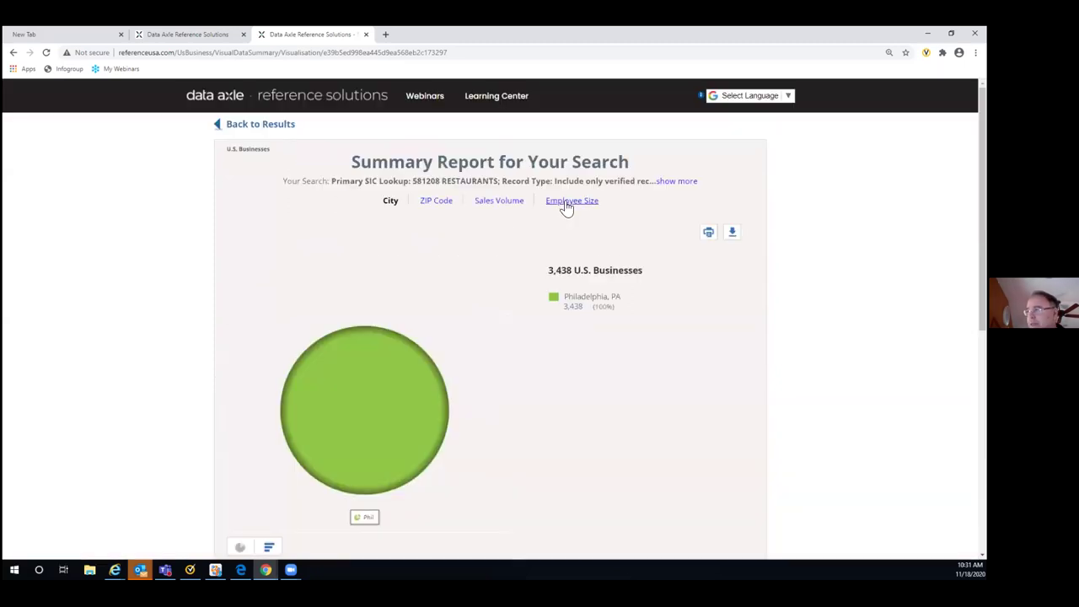
- Examine the restaurants' summary report by Employee Size, including the top five businesses and full report, and return to the results
left_click(567, 202)
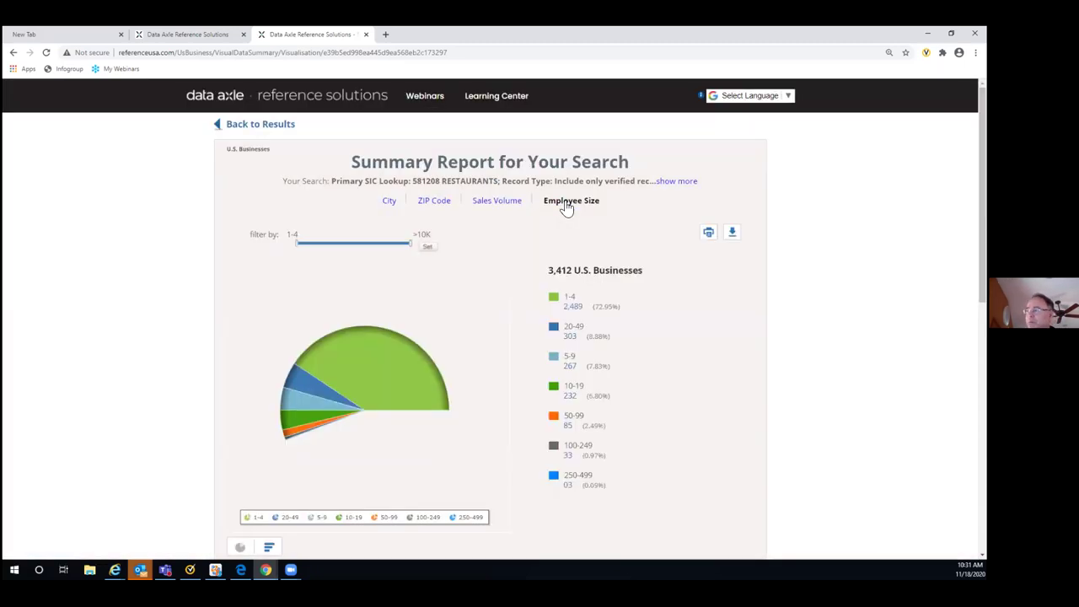
scroll(699, 314, "down", 1)
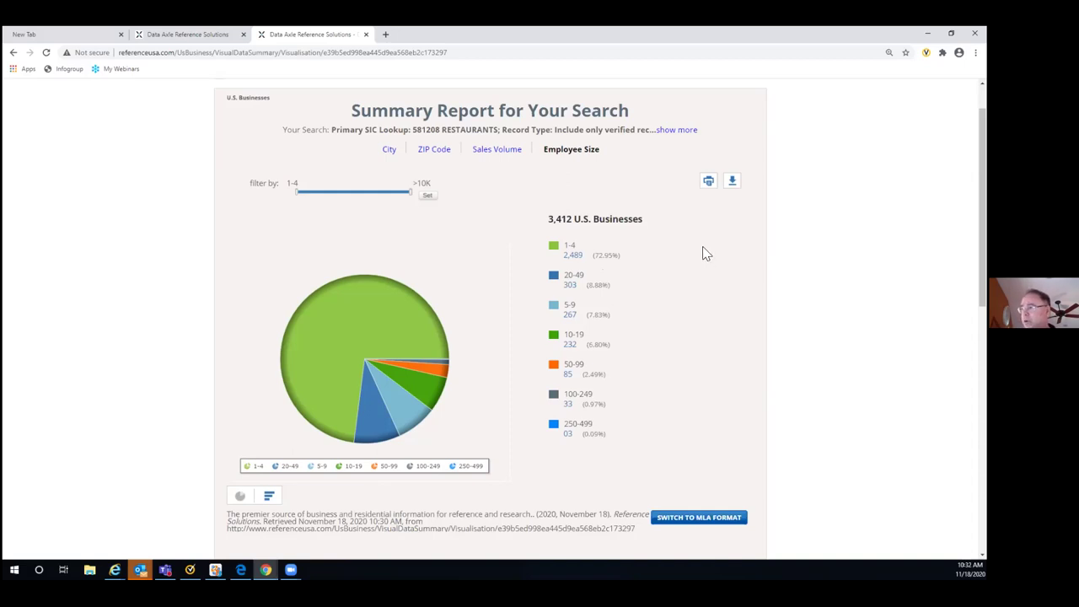
scroll(816, 258, "down", 3)
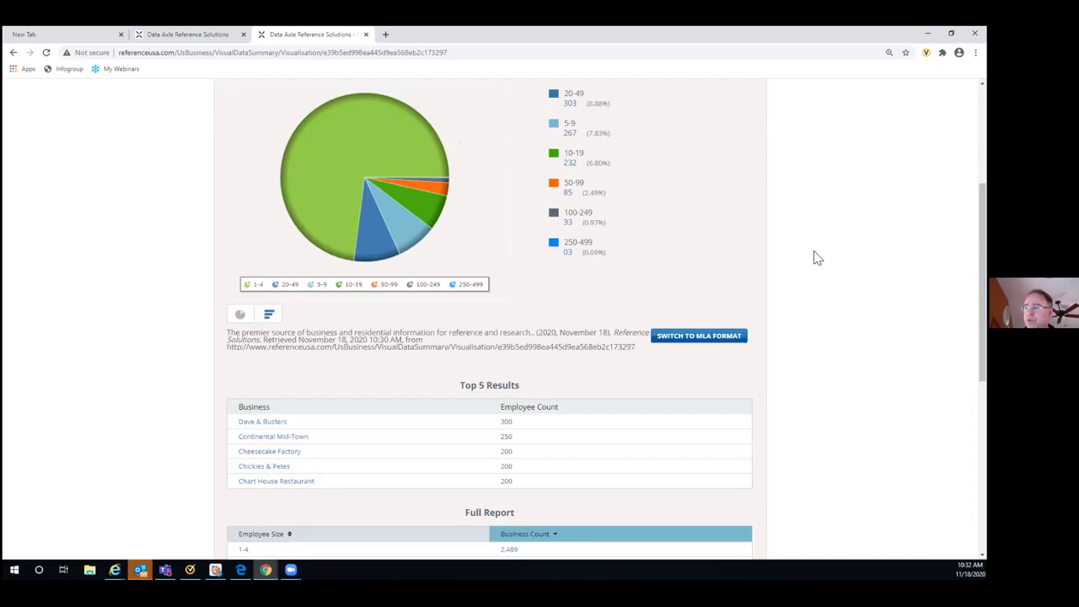
scroll(816, 258, "down", 3)
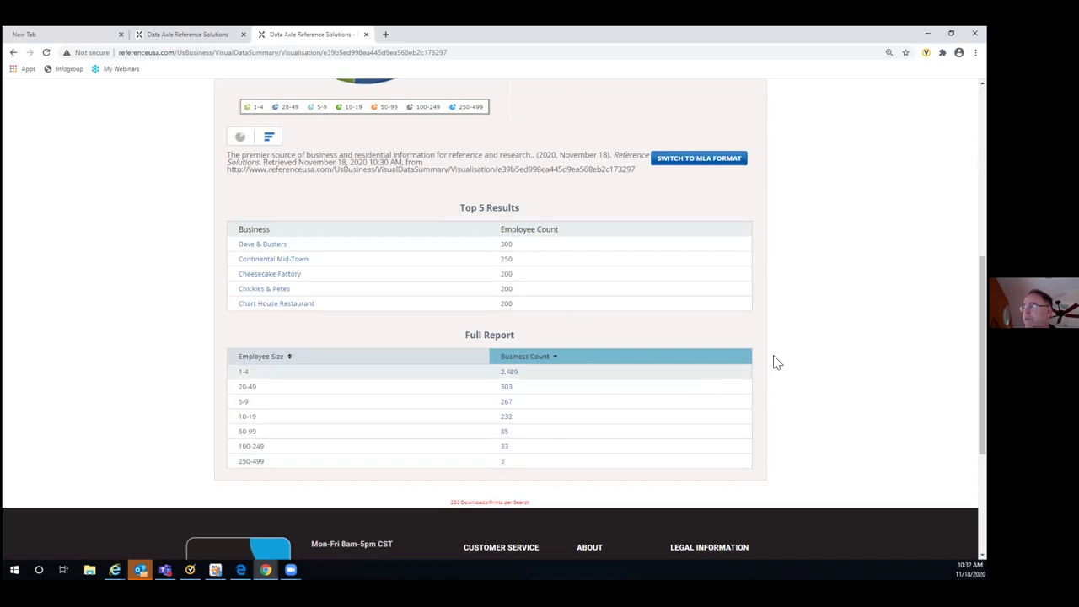
scroll(776, 362, "up", 5)
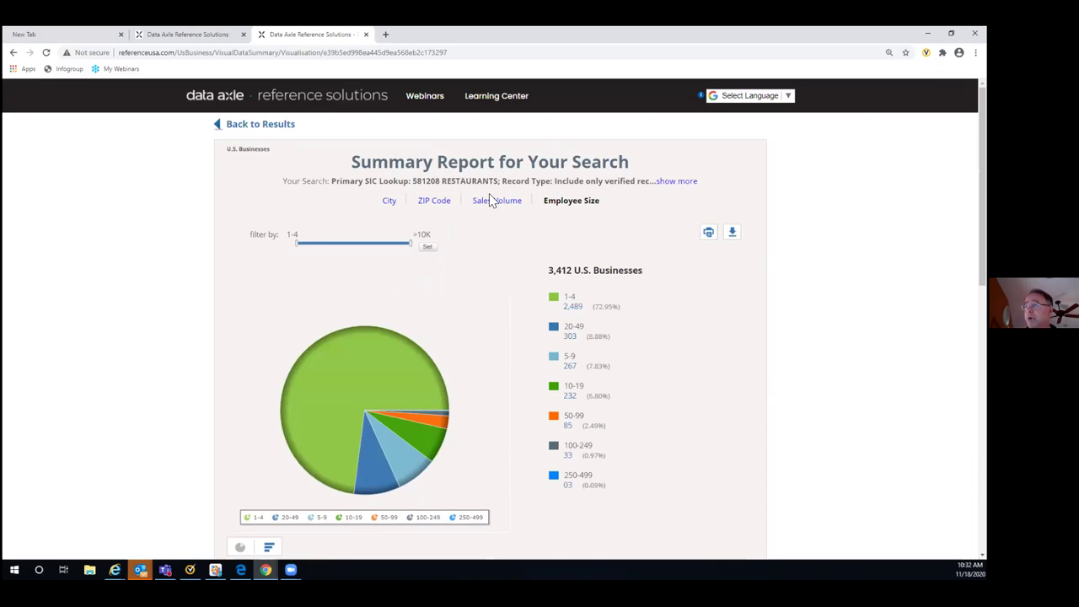
left_click(256, 127)
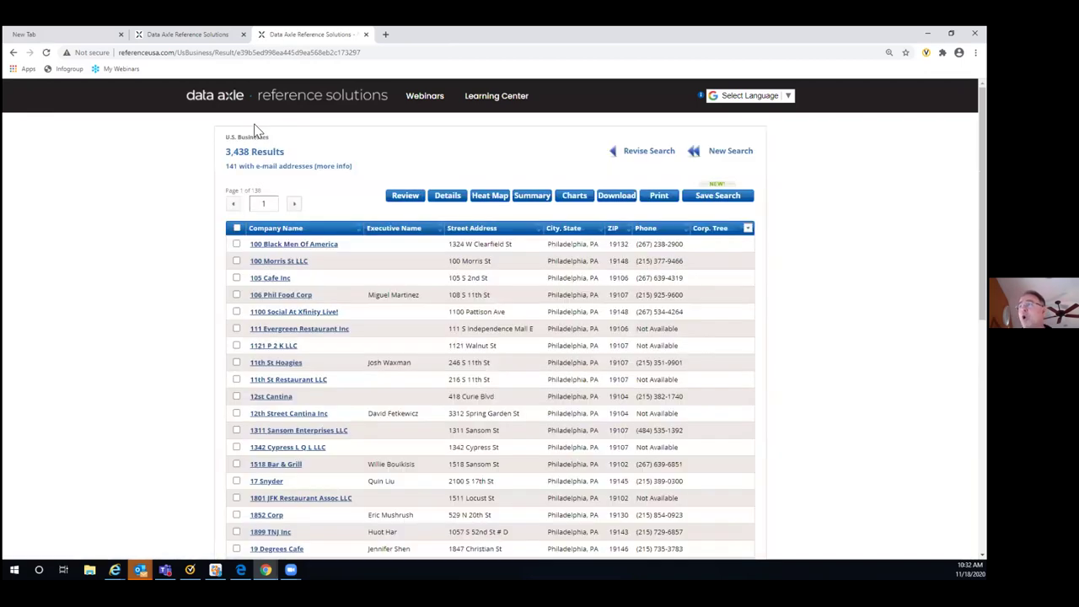
- Generate the heat map of the restaurant results by location and review its top 50 tally by ZIP code
left_click(490, 199)
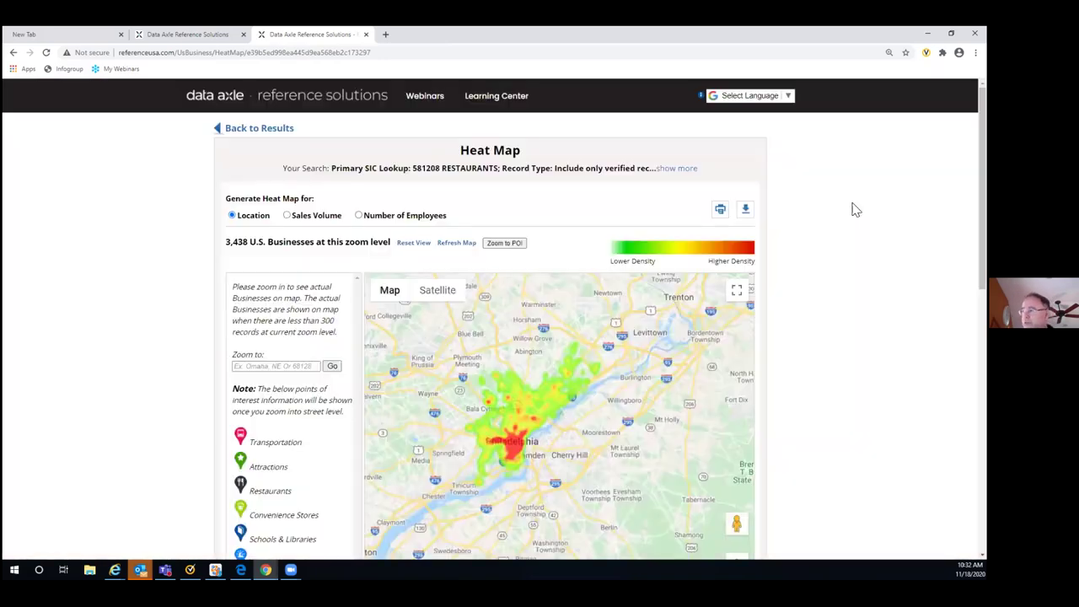
scroll(856, 209, "down", 1)
scroll(855, 209, "down", 2)
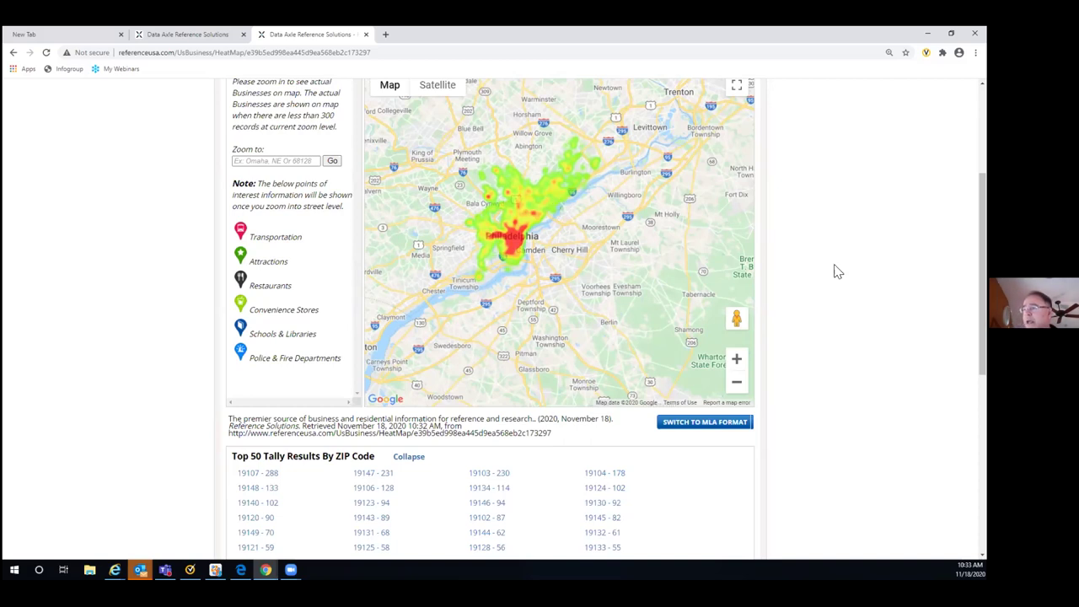
scroll(834, 270, "down", 3)
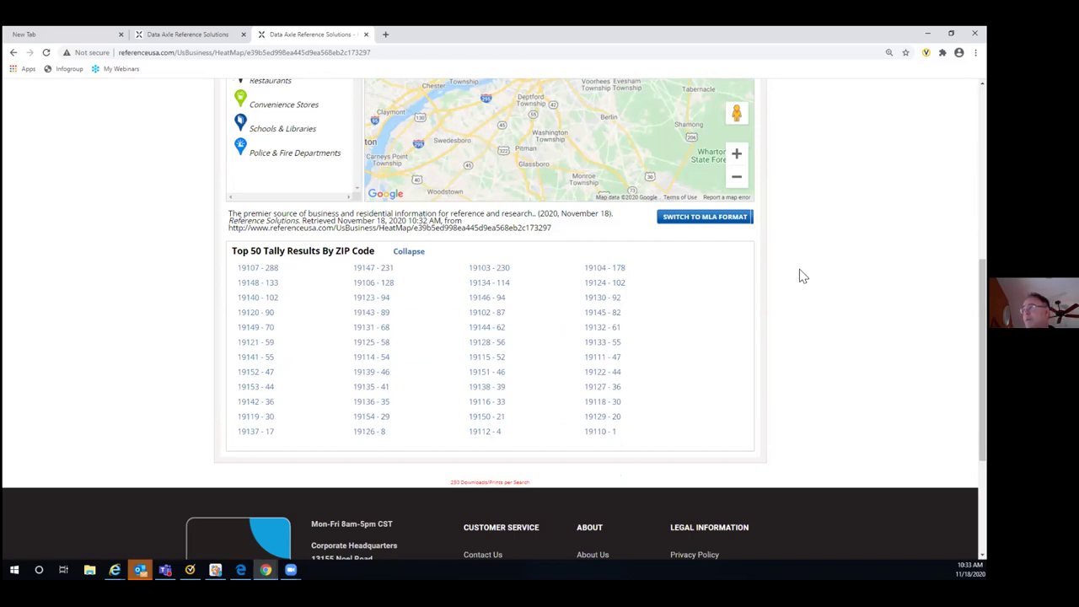
scroll(826, 269, "up", 1)
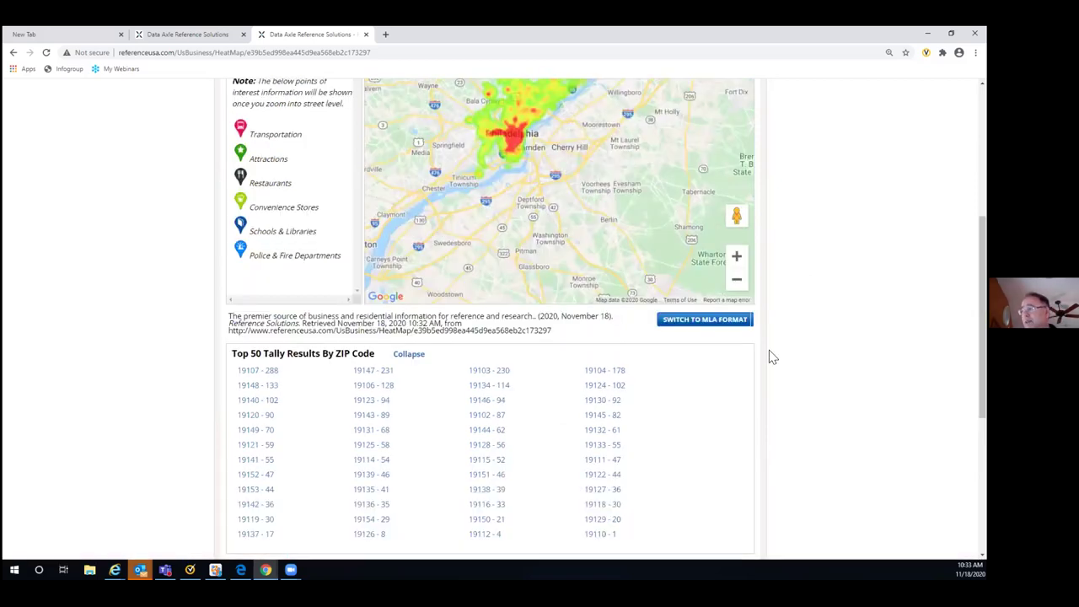
scroll(770, 356, "up", 1)
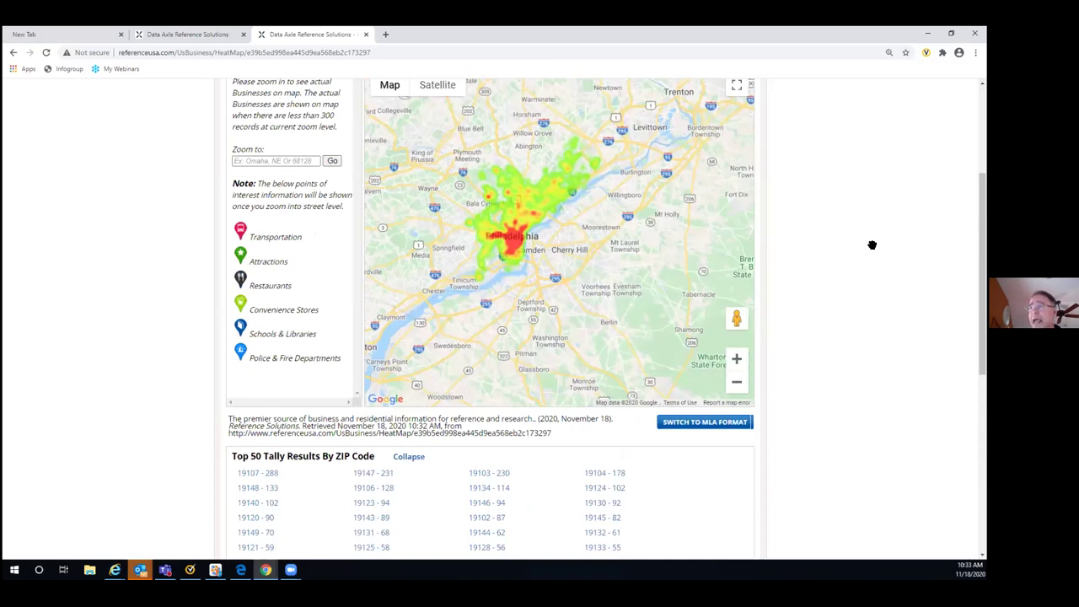
- Zoom the heat map in on the area north of Philadelphia around Bustleton until individual restaurants are plotted
scroll(872, 244, "up", 1)
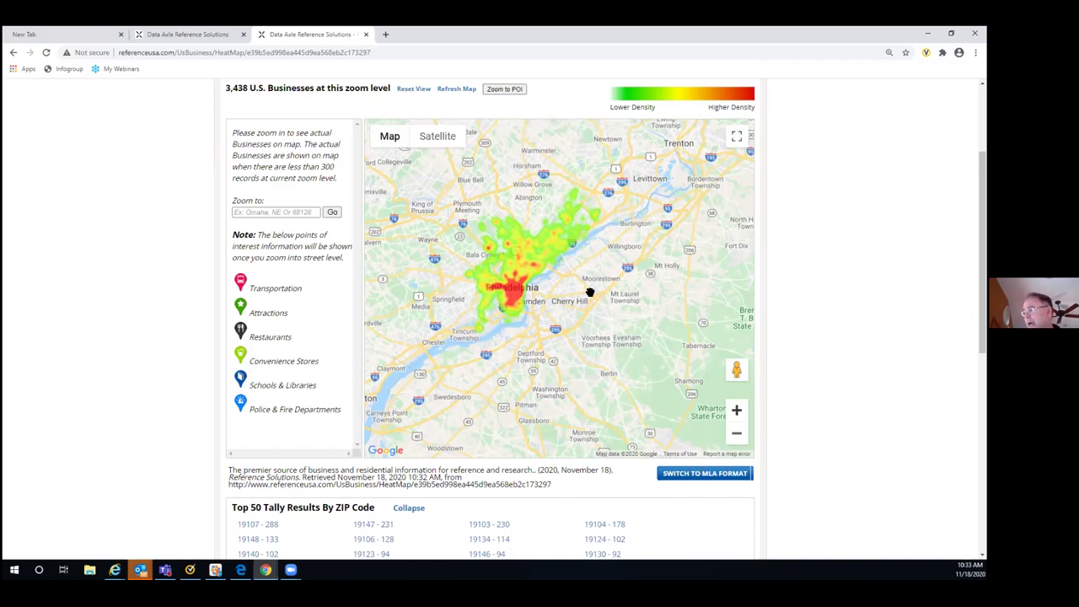
left_click(737, 412)
left_click_drag(598, 305, 616, 447)
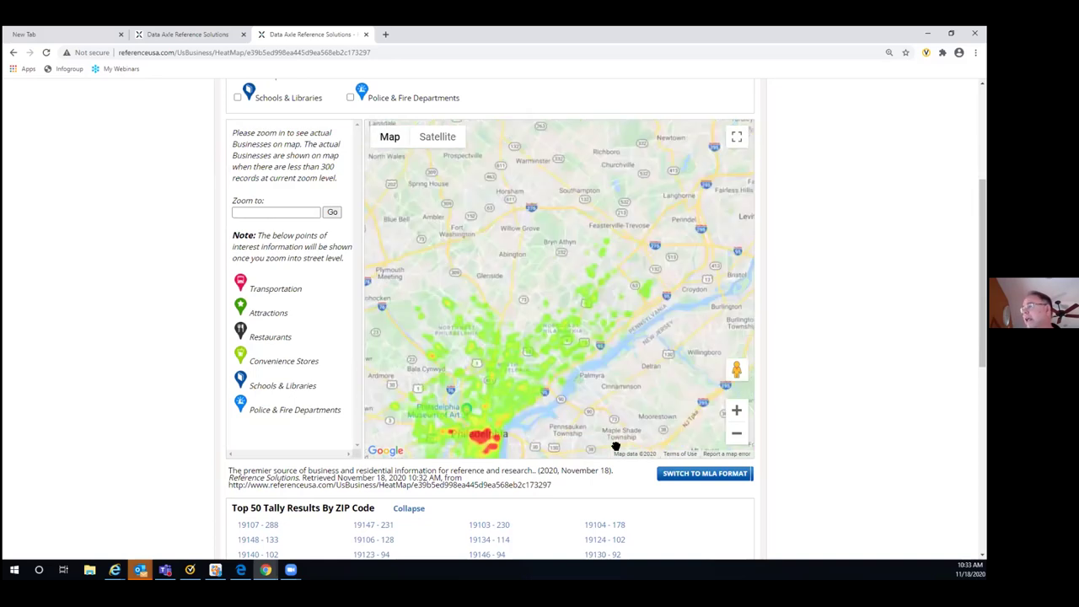
left_click_drag(596, 349, 604, 383)
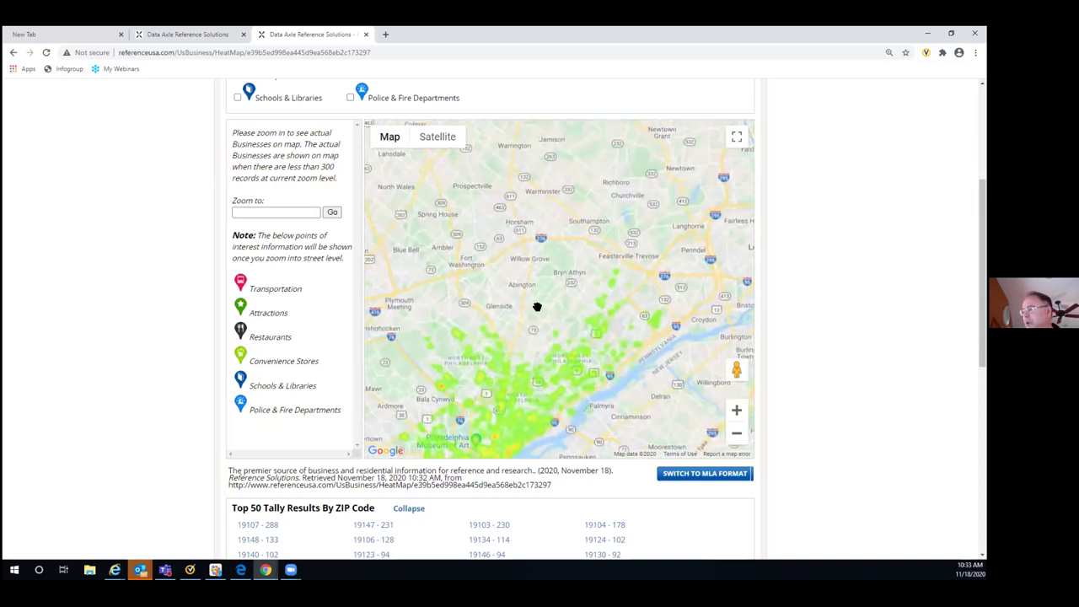
left_click(737, 415)
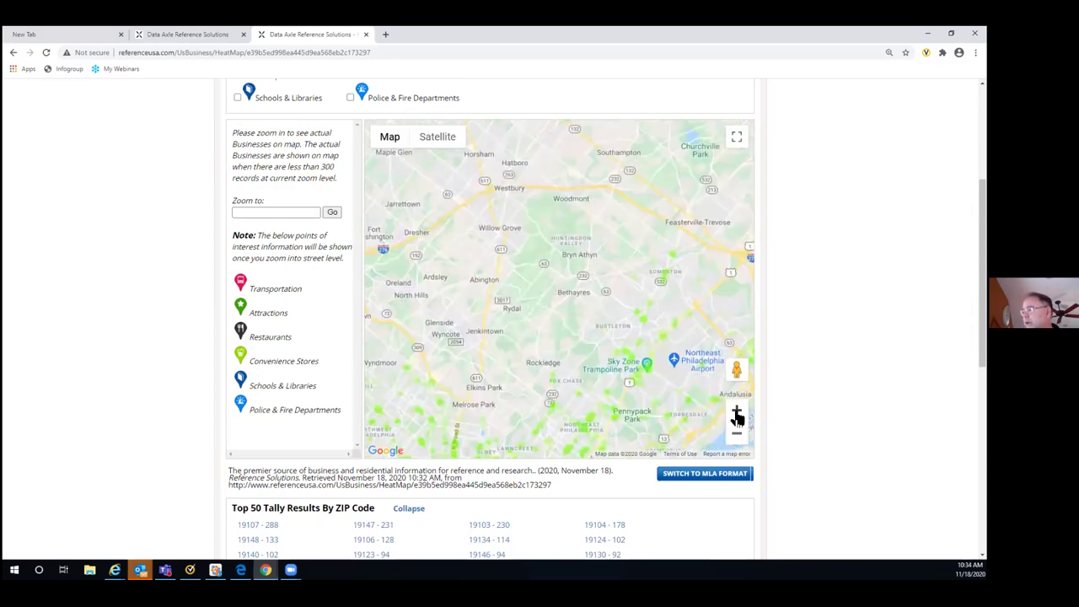
left_click(737, 415)
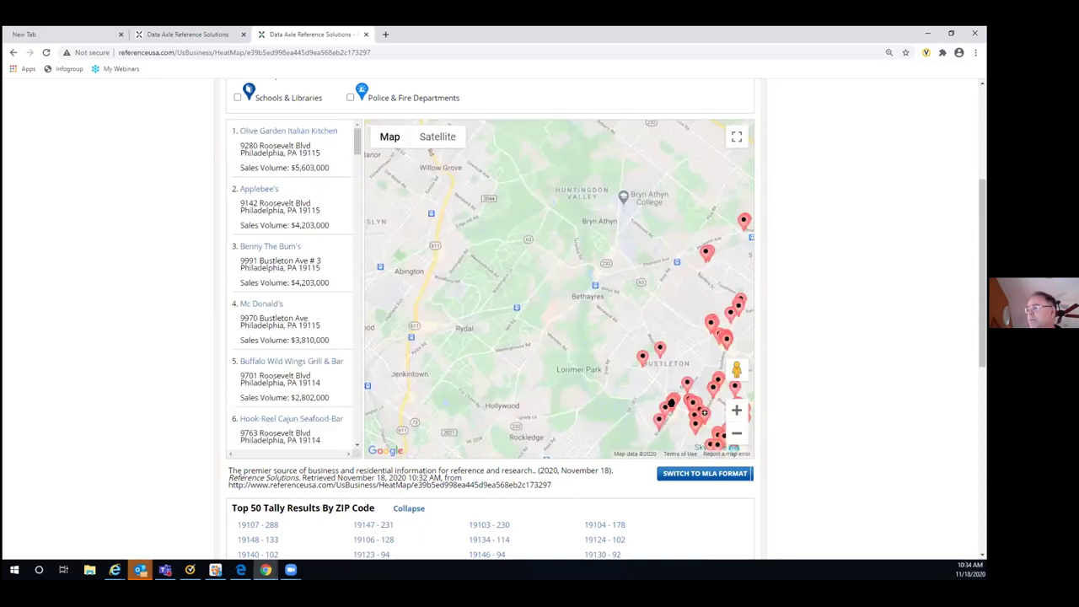
- Center the heat map on Northeast Philadelphia and view both restaurants listed under the shared pin on Roosevelt Blvd
mouse_move(649, 292)
left_mouse_down()
mouse_move(622, 289)
mouse_move(629, 294)
left_mouse_up()
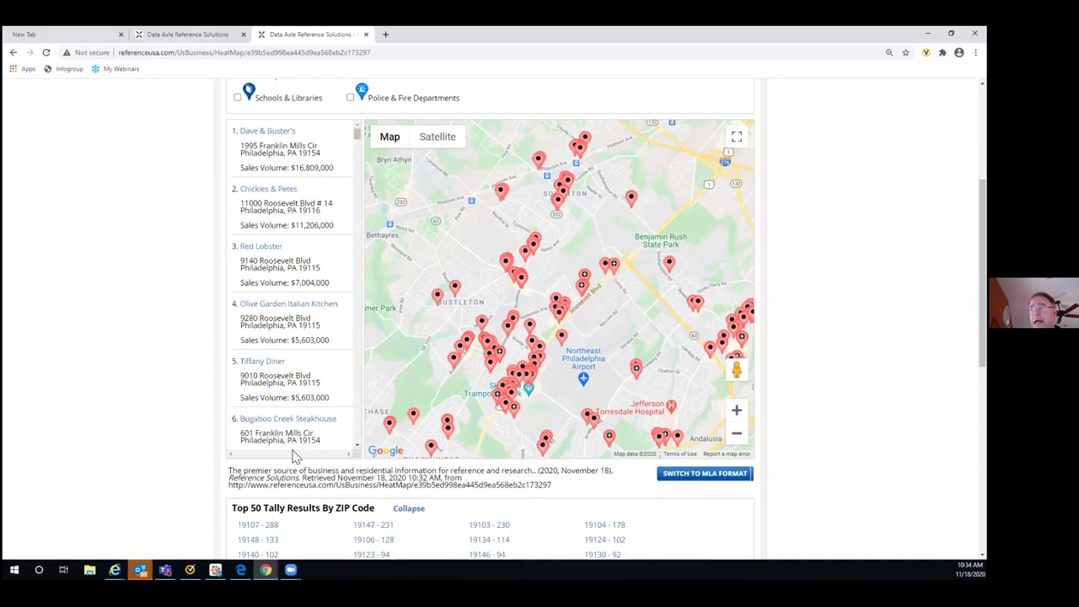
left_click(582, 290)
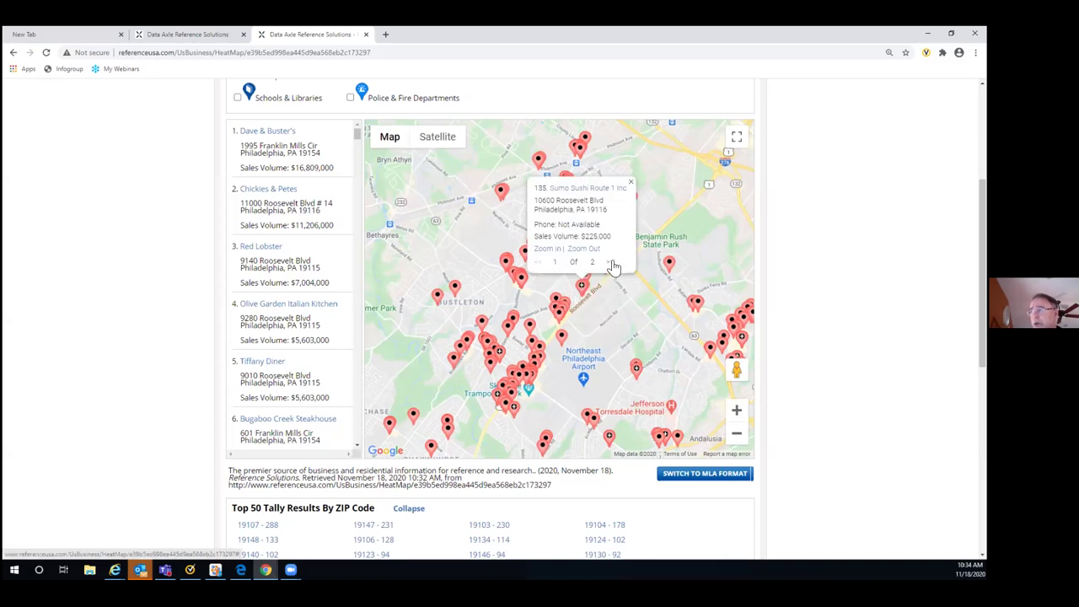
left_click(612, 264)
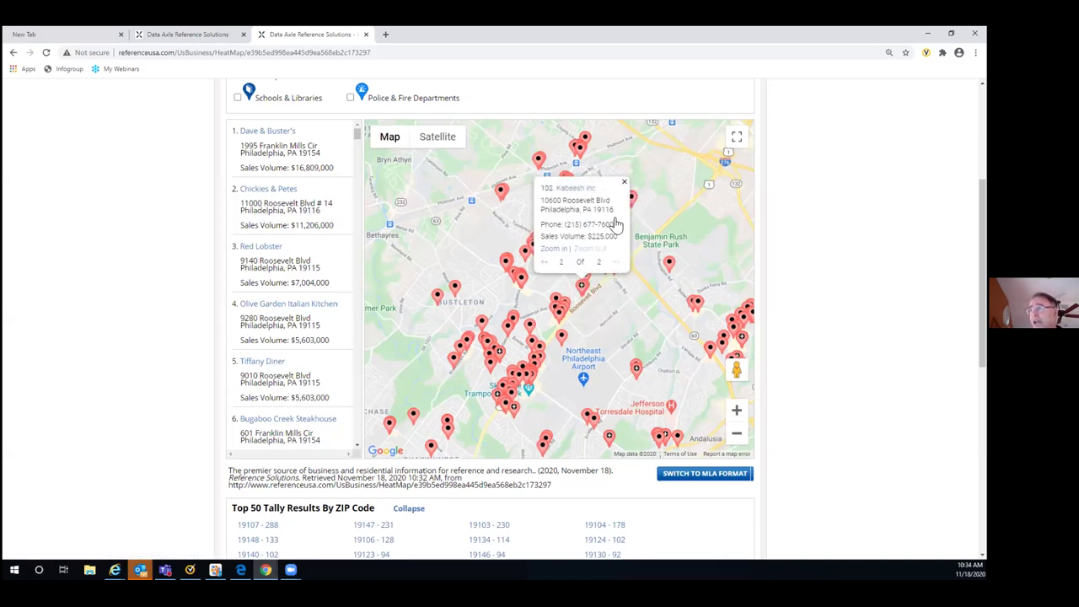
- Show Bugaboo Creek Steakhouse from the business list on the map
scroll(375, 329, "down", 1)
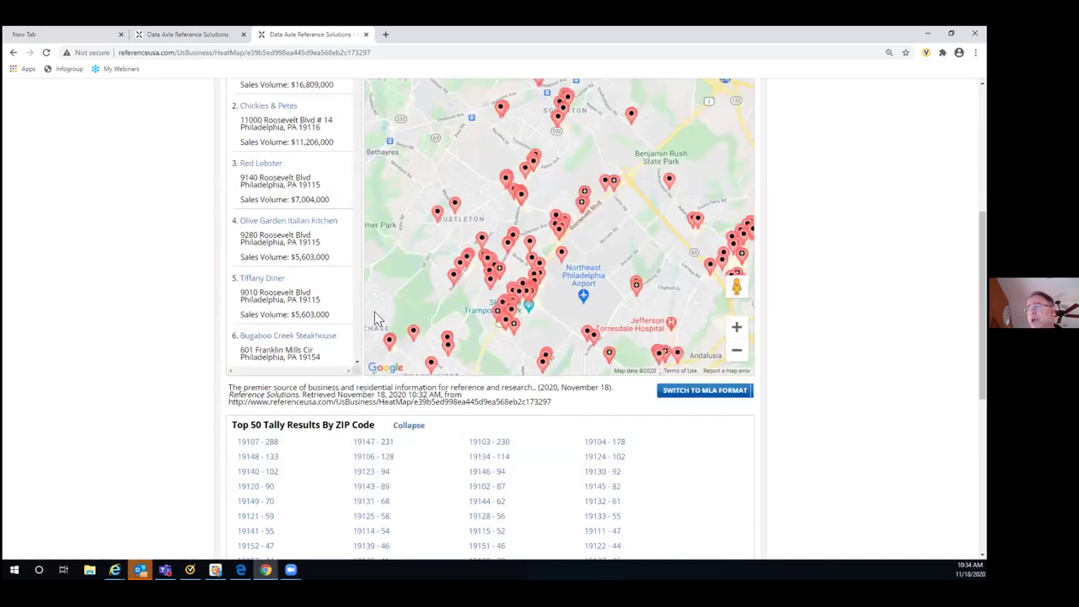
scroll(354, 327, "down", 1)
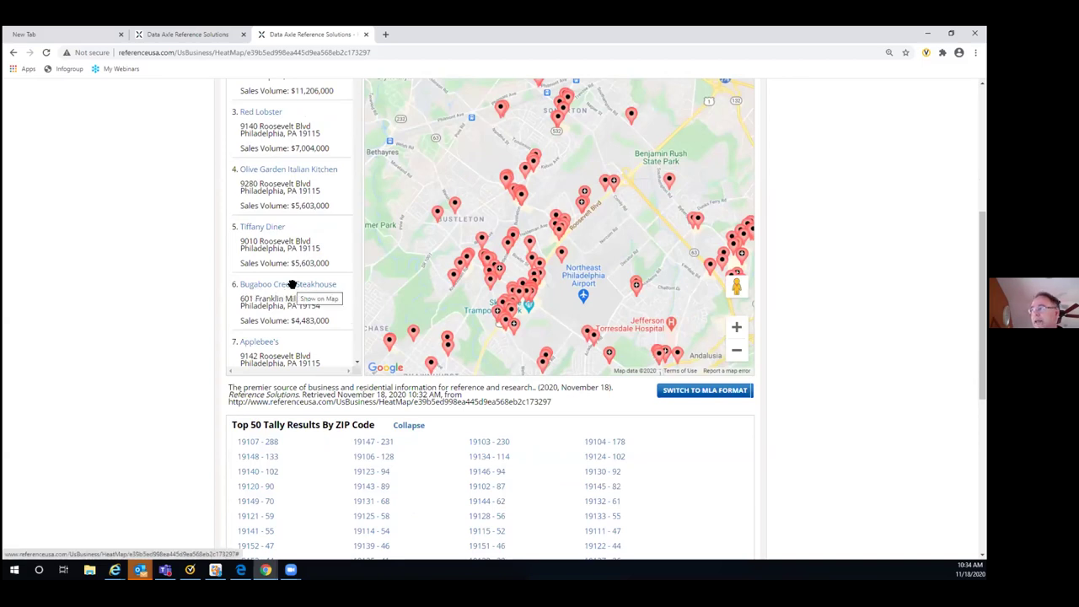
left_click(289, 285)
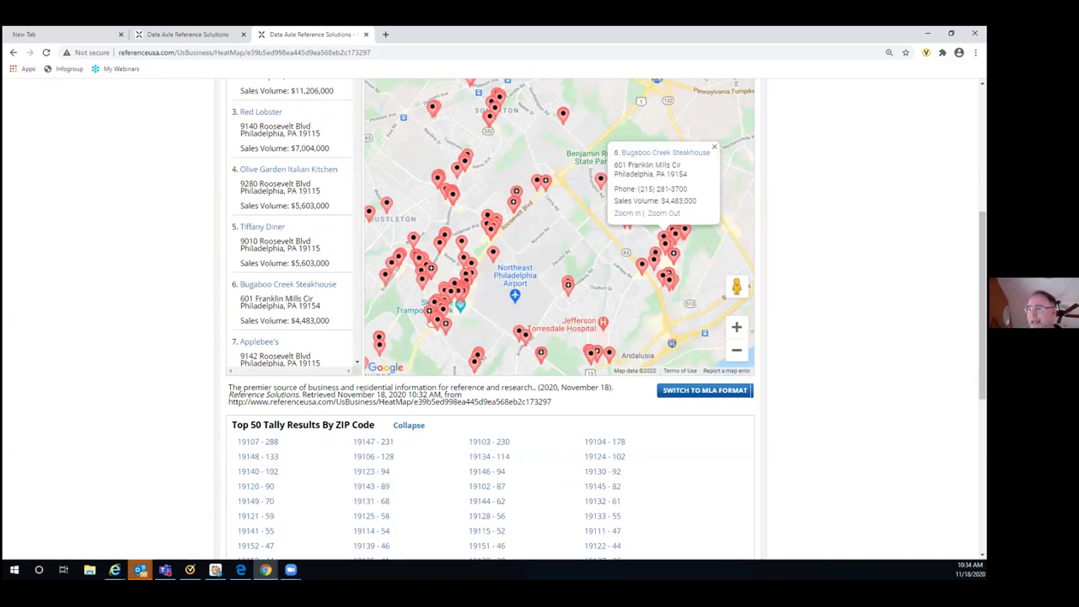
- Review the restaurants' ZIP code tally below the map and return to the results list
scroll(461, 357, "down", 2)
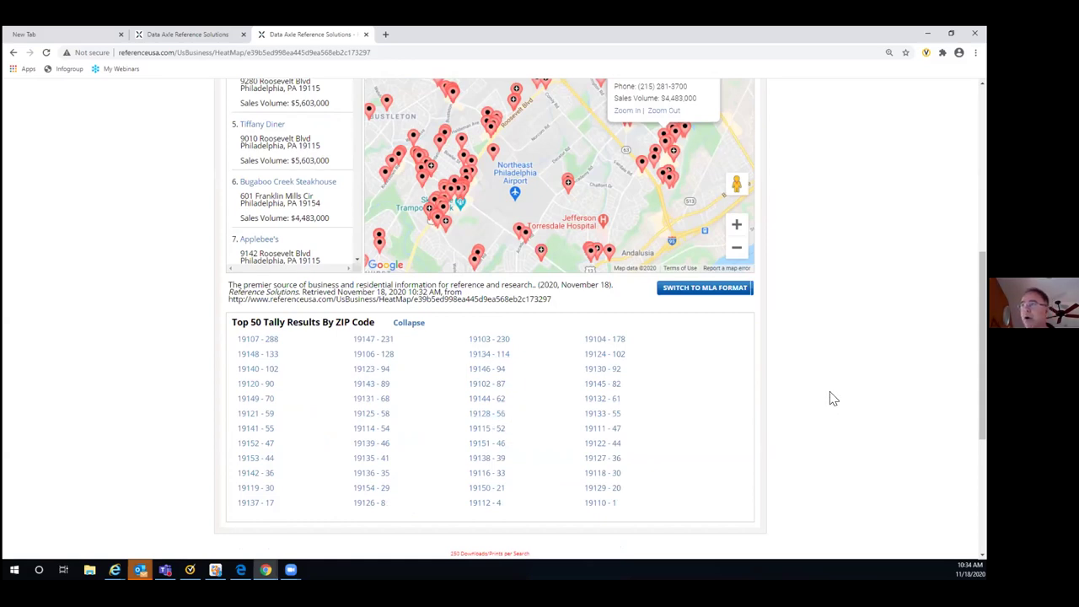
scroll(833, 399, "up", 5)
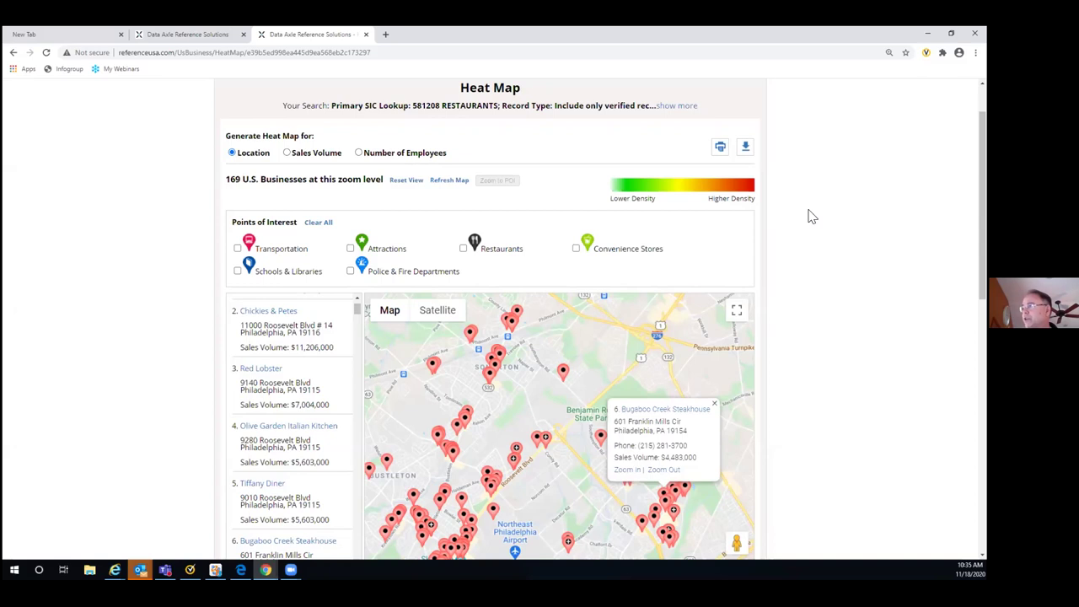
scroll(607, 206, "up", 1)
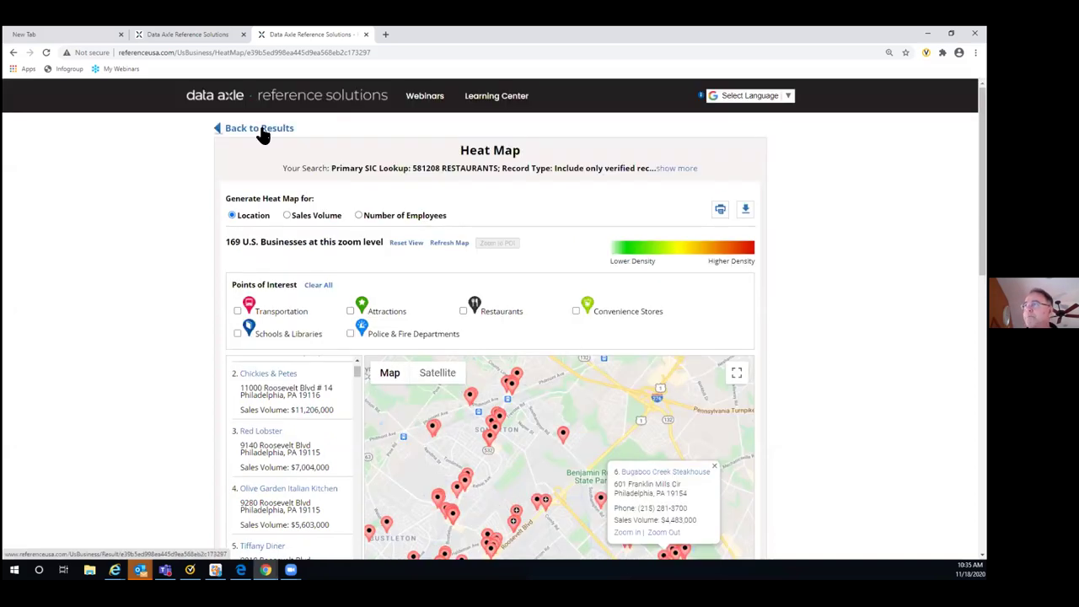
left_click(261, 129)
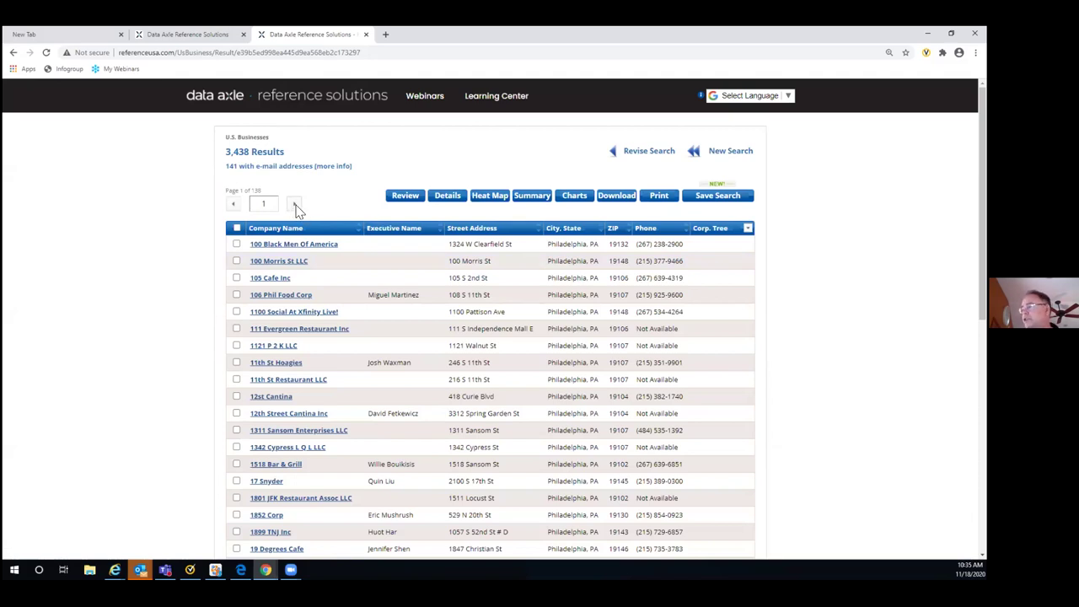
- Page through the restaurant results to page 7 and look over the Applebee's and Arby's listings
scroll(352, 196, "down", 2)
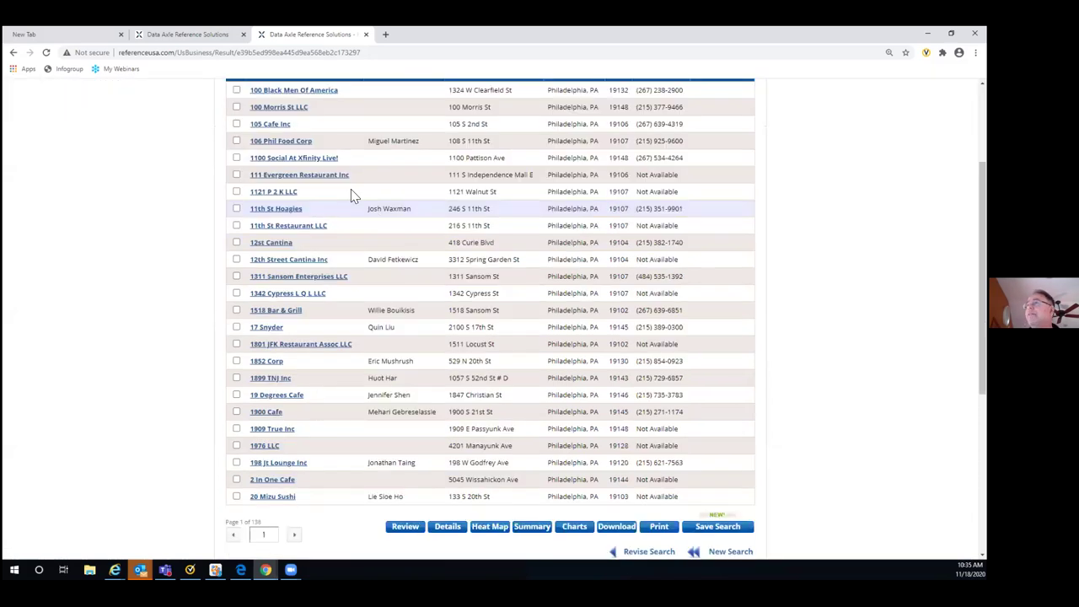
scroll(351, 189, "up", 2)
left_click(295, 102)
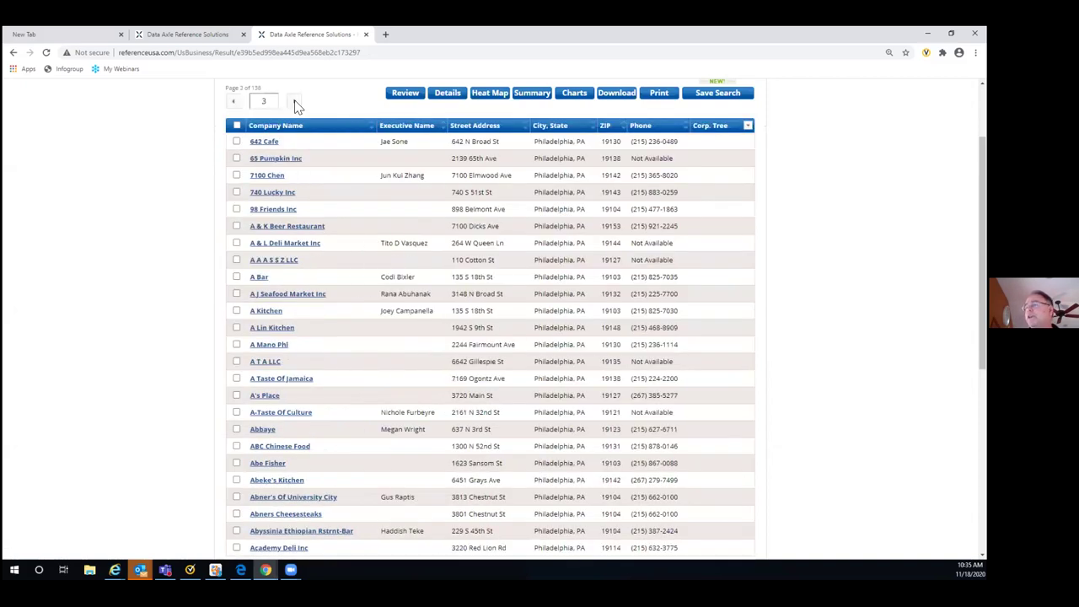
left_click(295, 103)
left_click(295, 103)
left_click(295, 103)
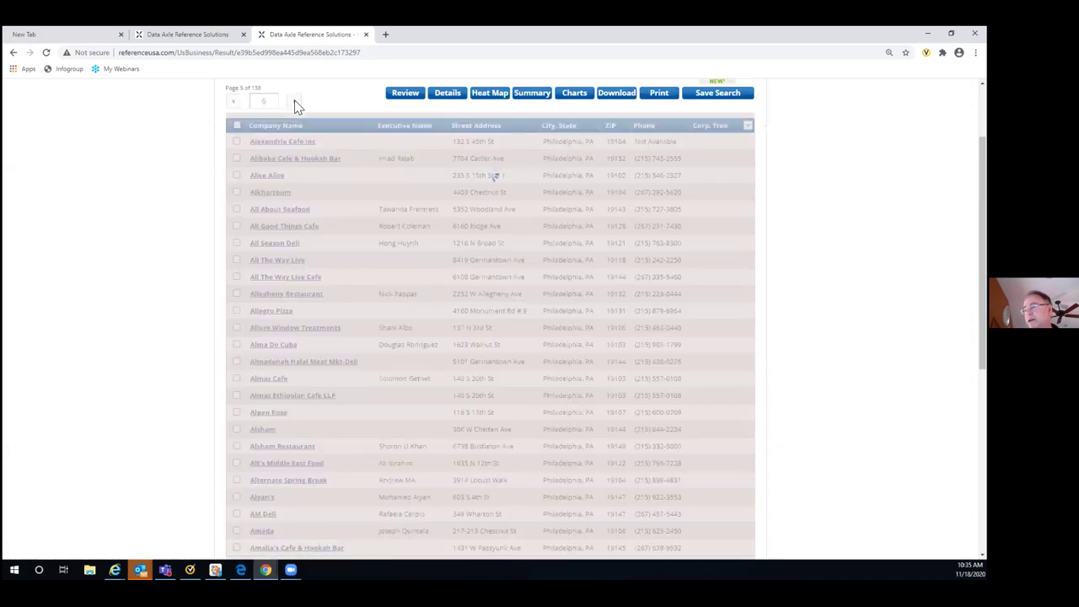
left_click(295, 102)
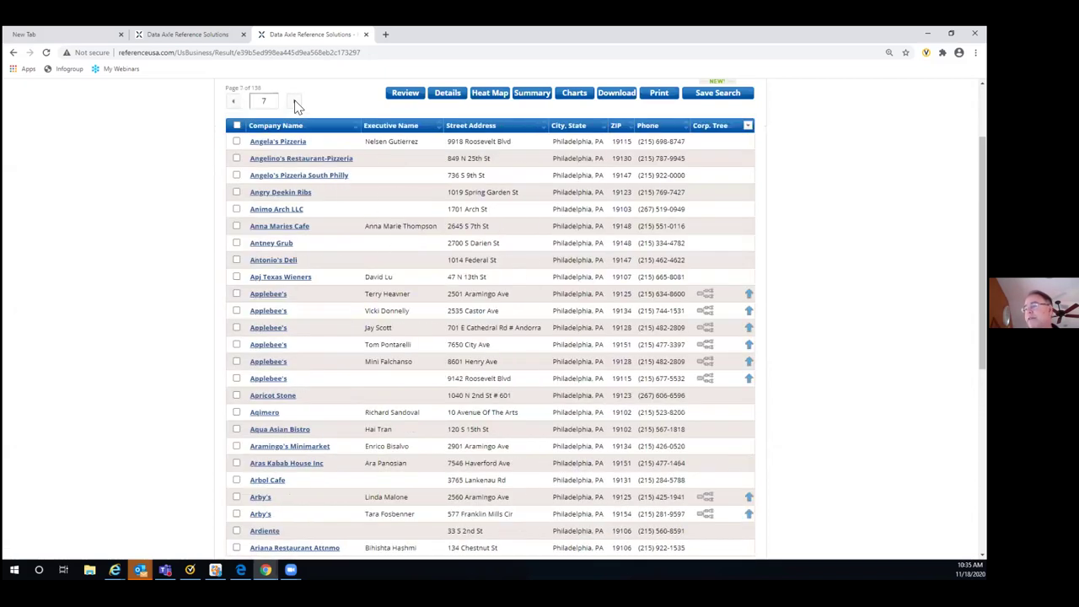
scroll(802, 354, "down", 1)
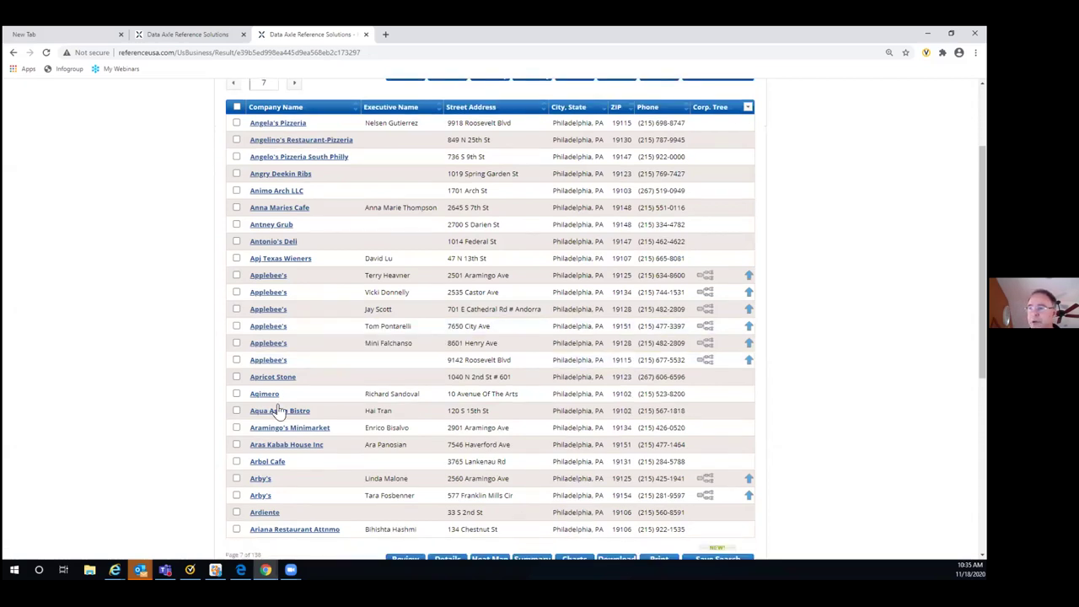
scroll(278, 409, "down", 1)
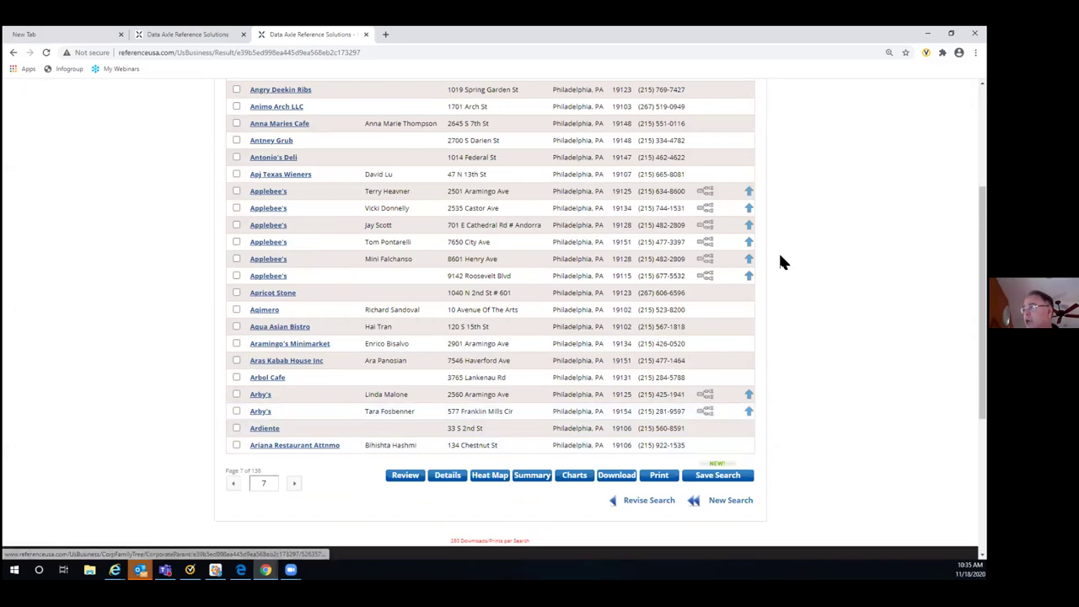
scroll(723, 196, "up", 2)
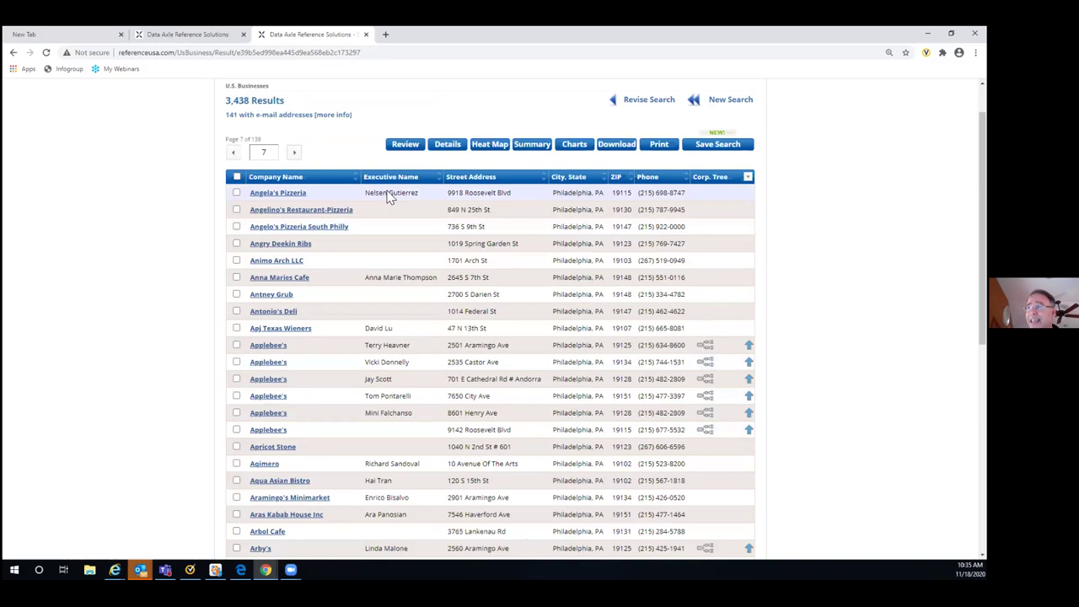
- Switch the last results column to Title, and then back to Corp. Tree
left_click(748, 180)
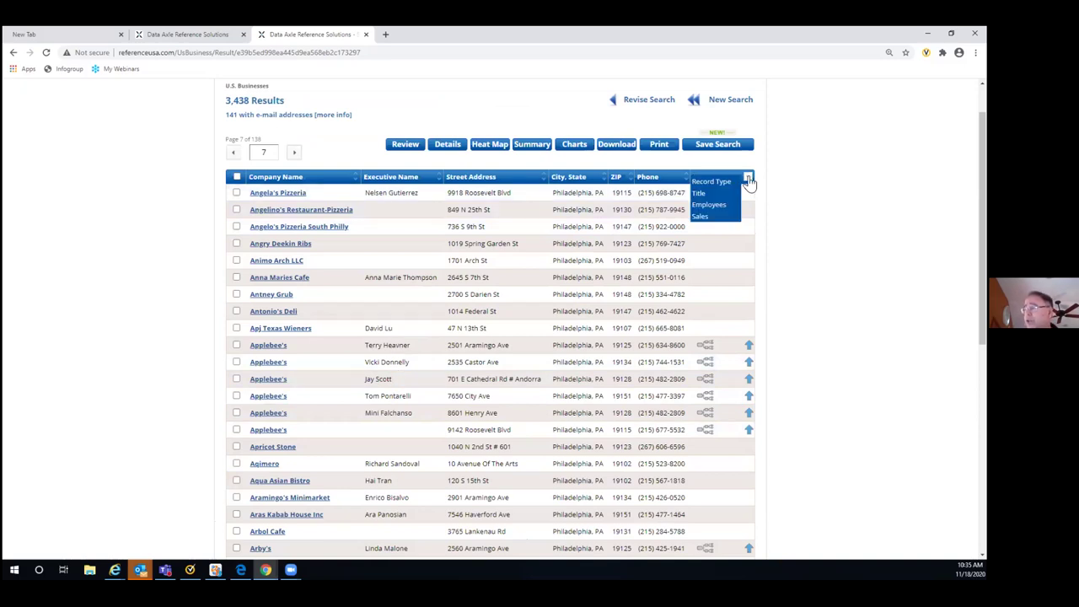
left_click(699, 195)
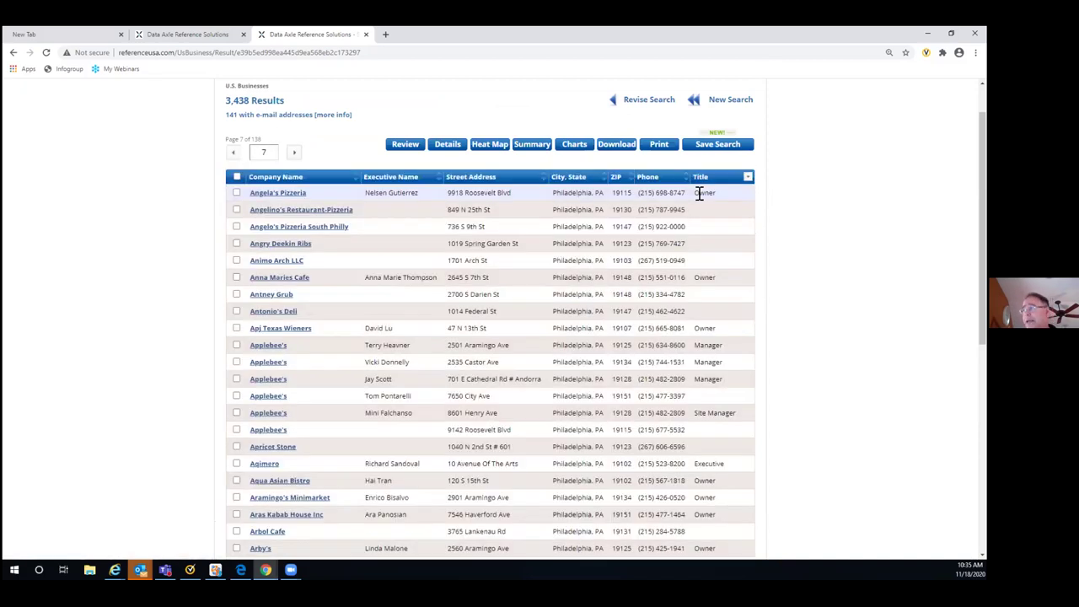
left_click(748, 177)
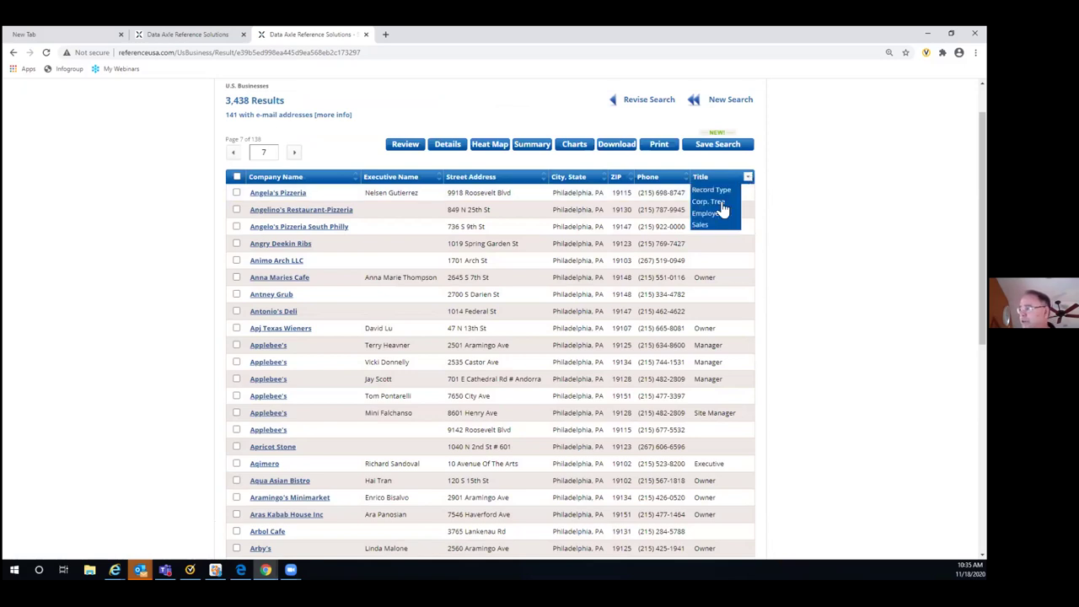
left_click(720, 204)
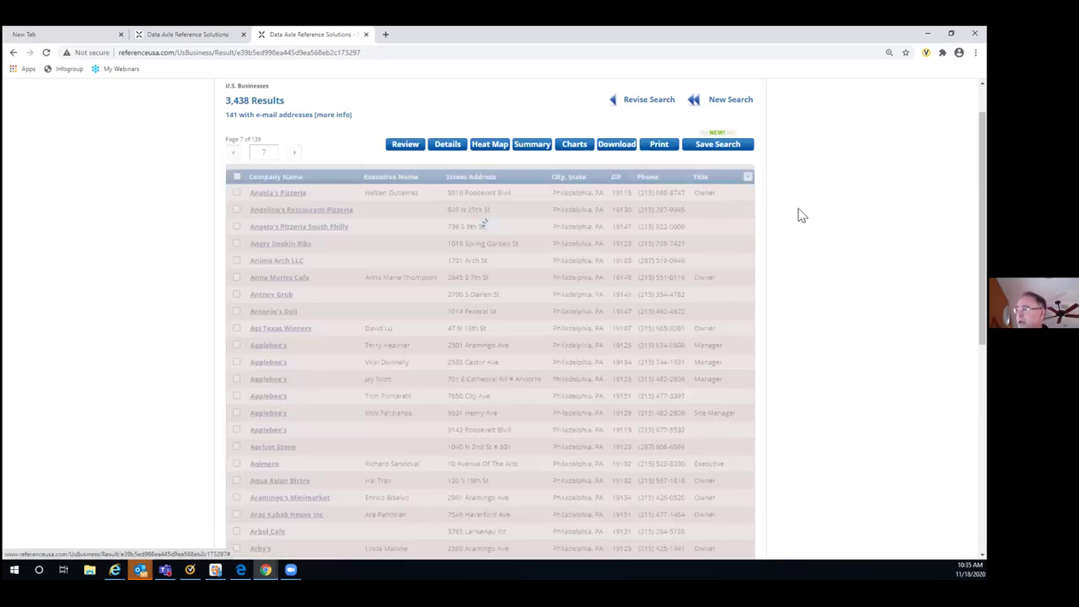
- Open the corporate tree of the Arby's on Aramingo Ave, collapse the Inspire Brands Inc branches and examine the subsidiaries
scroll(801, 215, "down", 3)
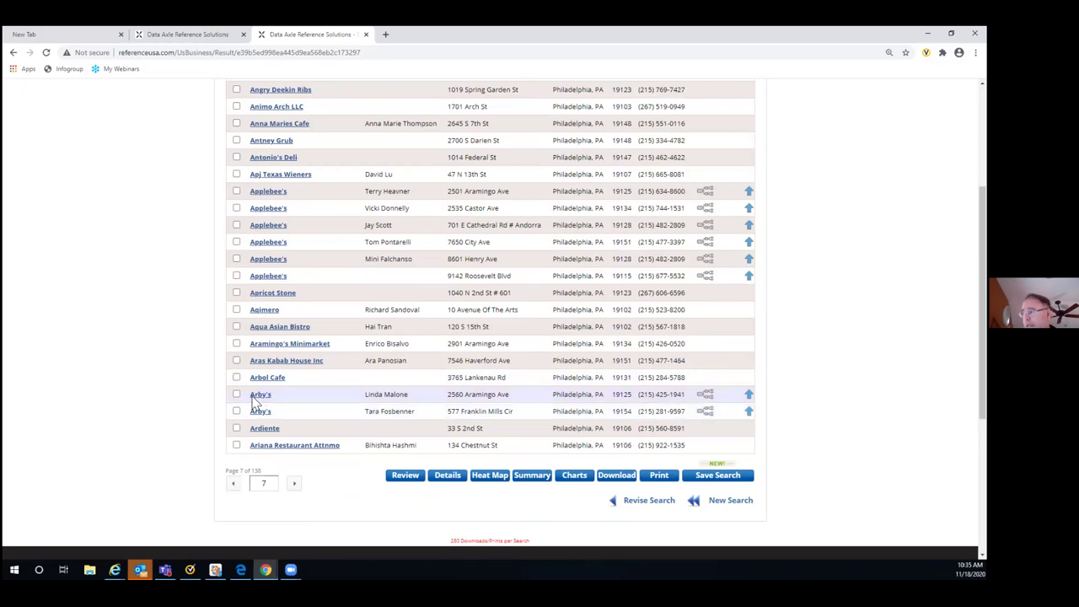
left_click(708, 398)
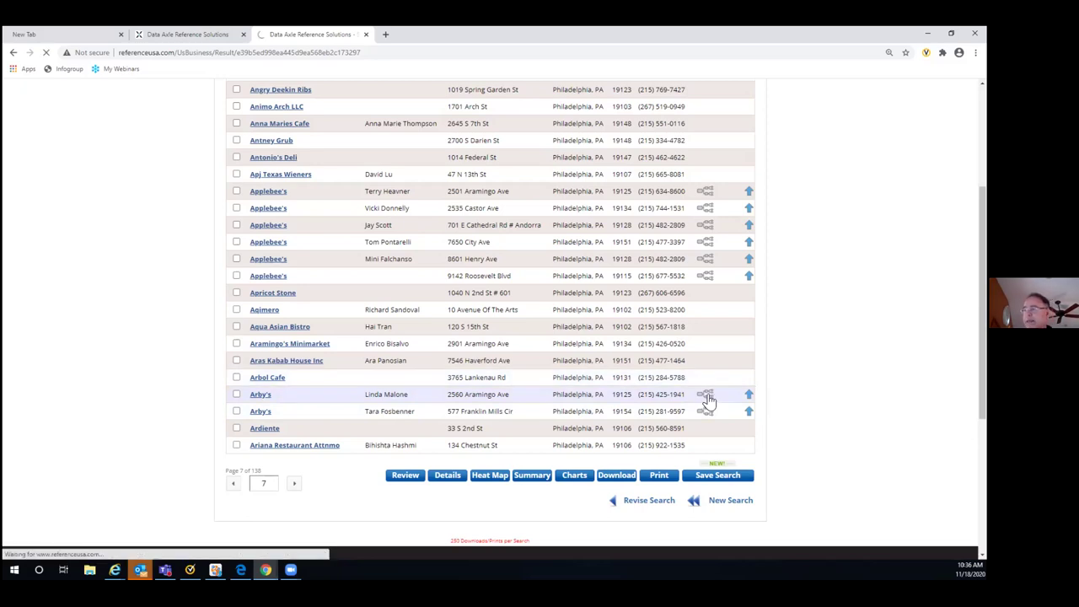
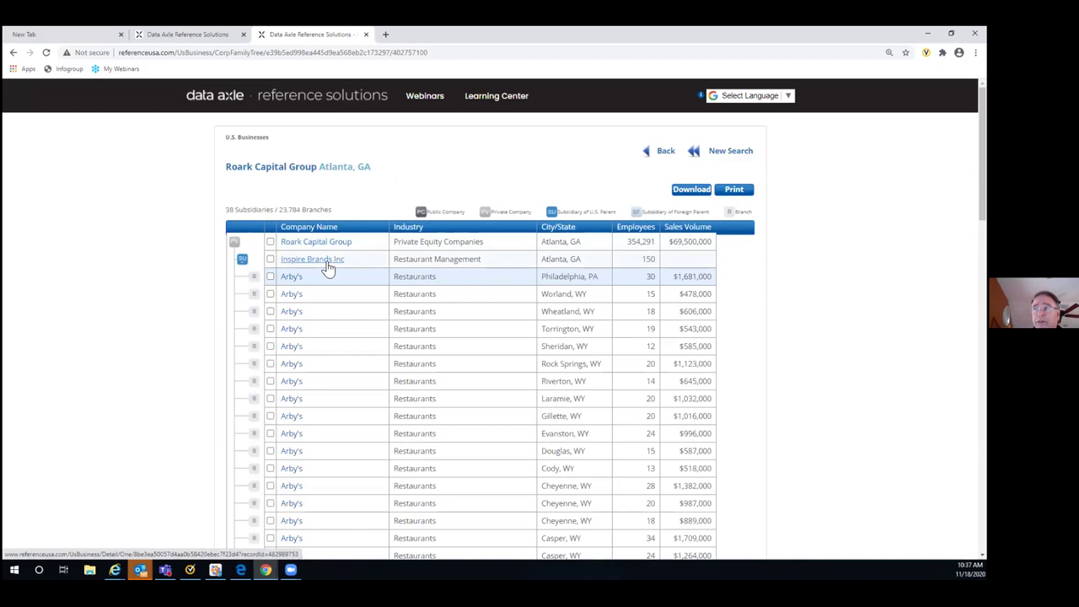
left_click(242, 261)
scroll(212, 267, "down", 2)
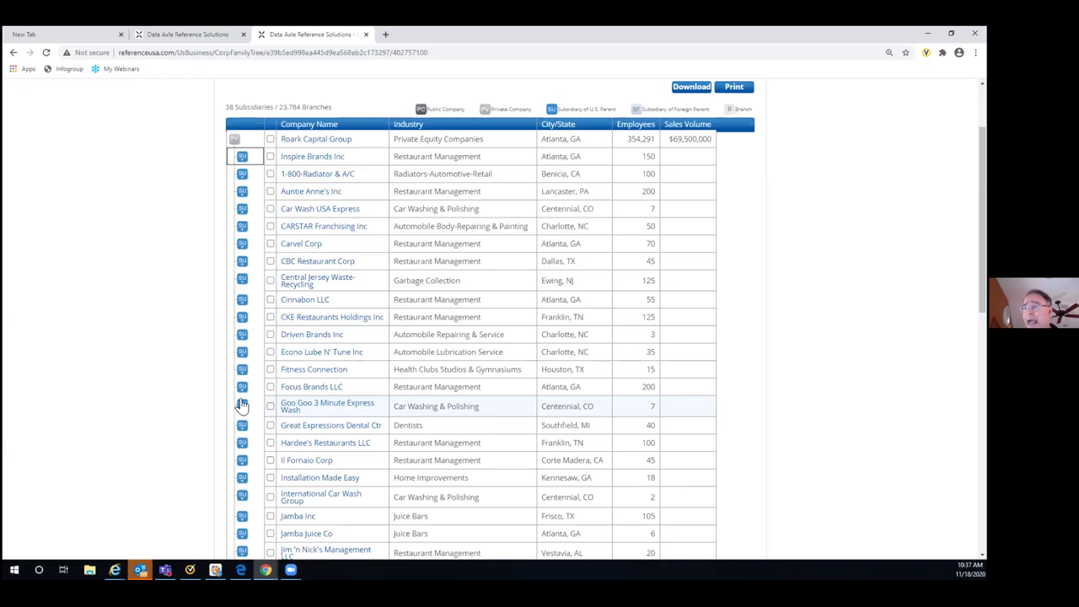
scroll(304, 353, "down", 2)
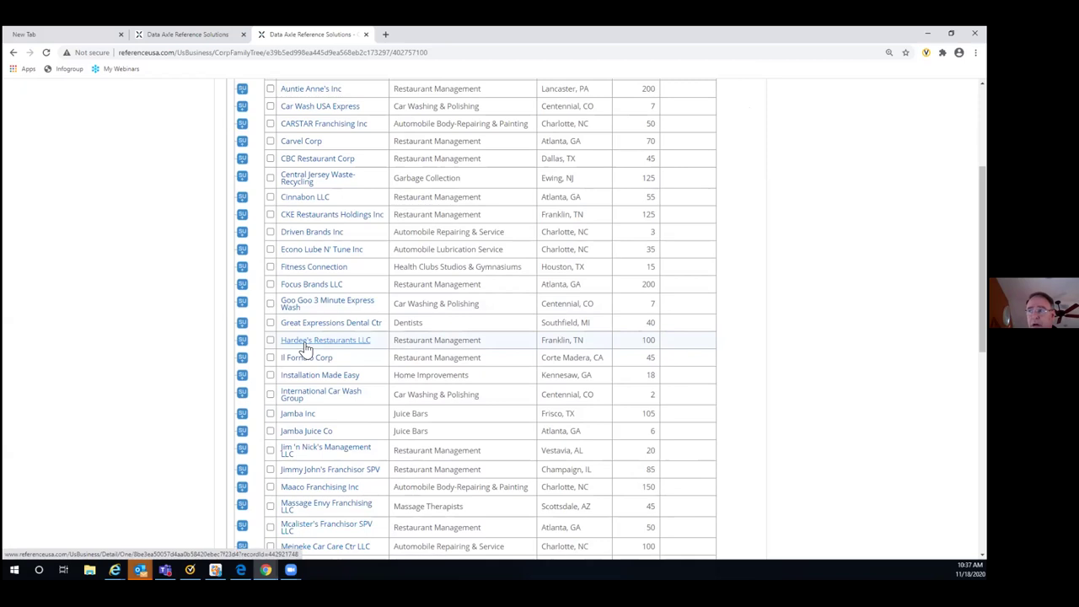
- Expand Hardee's Restaurants LLC in the corporate tree, look over its branches and collapse it again
left_click(242, 343)
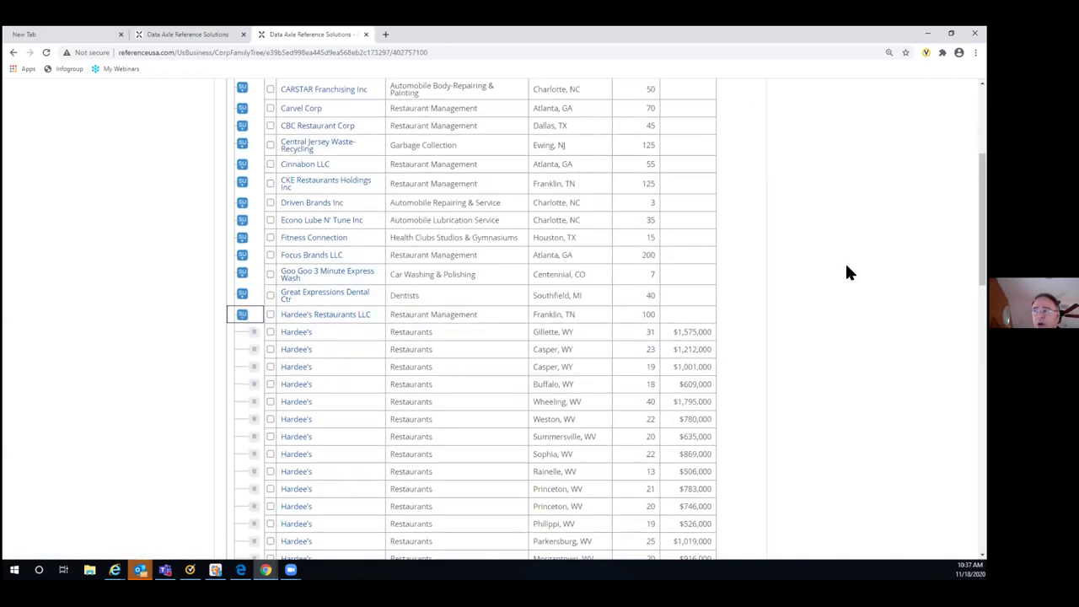
scroll(847, 272, "down", 2)
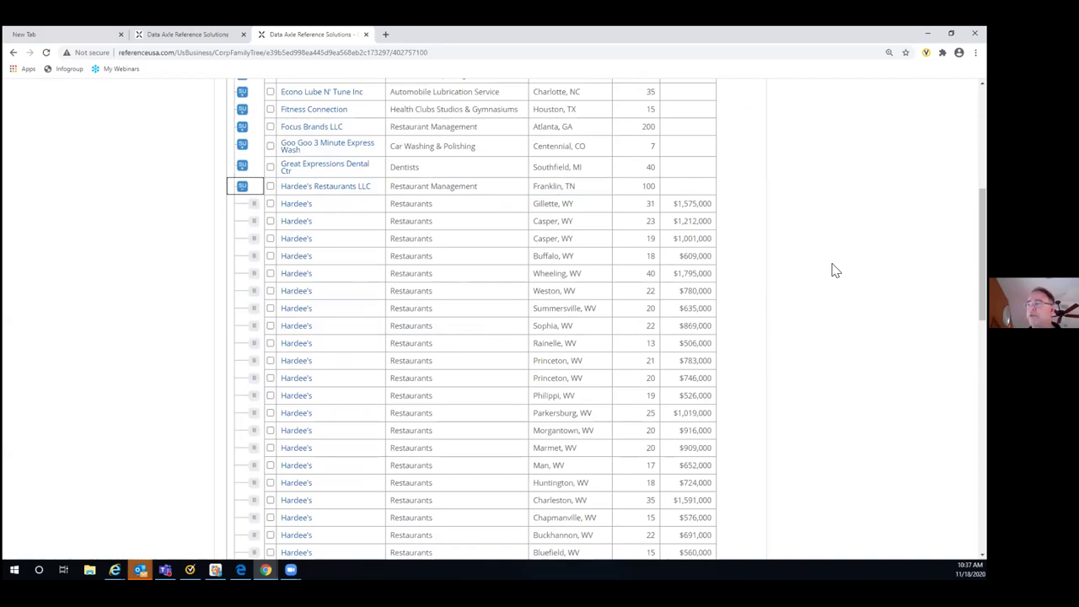
left_click(242, 188)
- Look through the remaining Roark Capital Group subsidiaries and return to the restaurant results
scroll(809, 195, "down", 2)
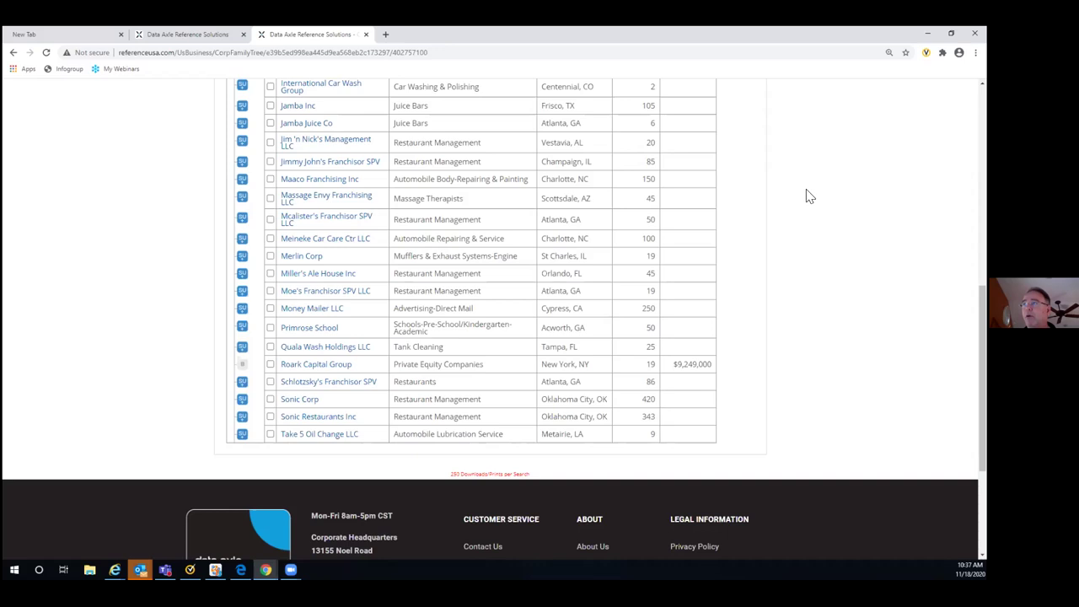
scroll(808, 196, "up", 3)
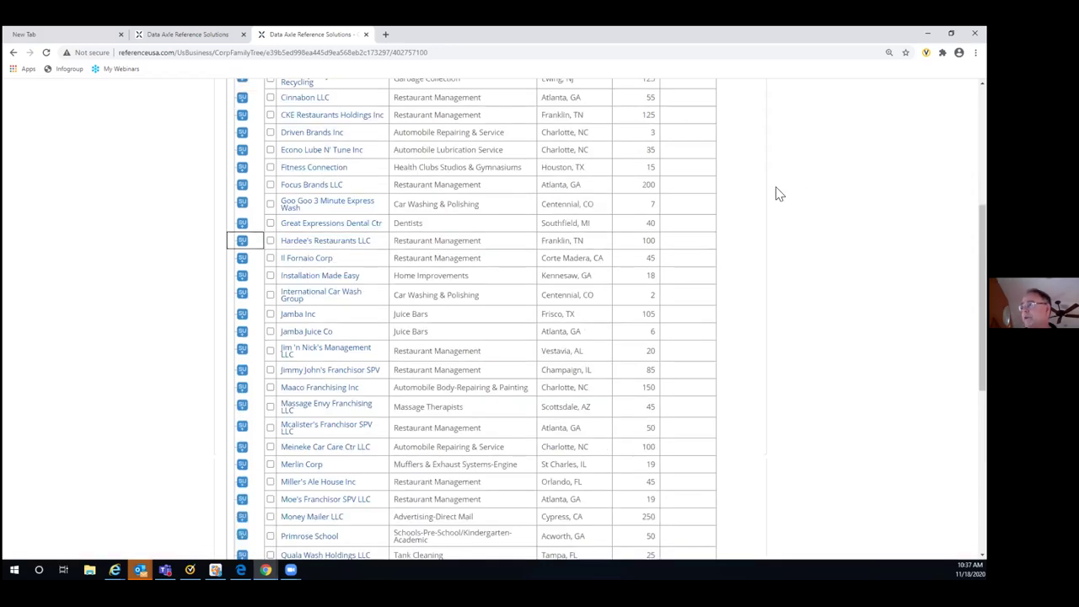
scroll(775, 195, "up", 4)
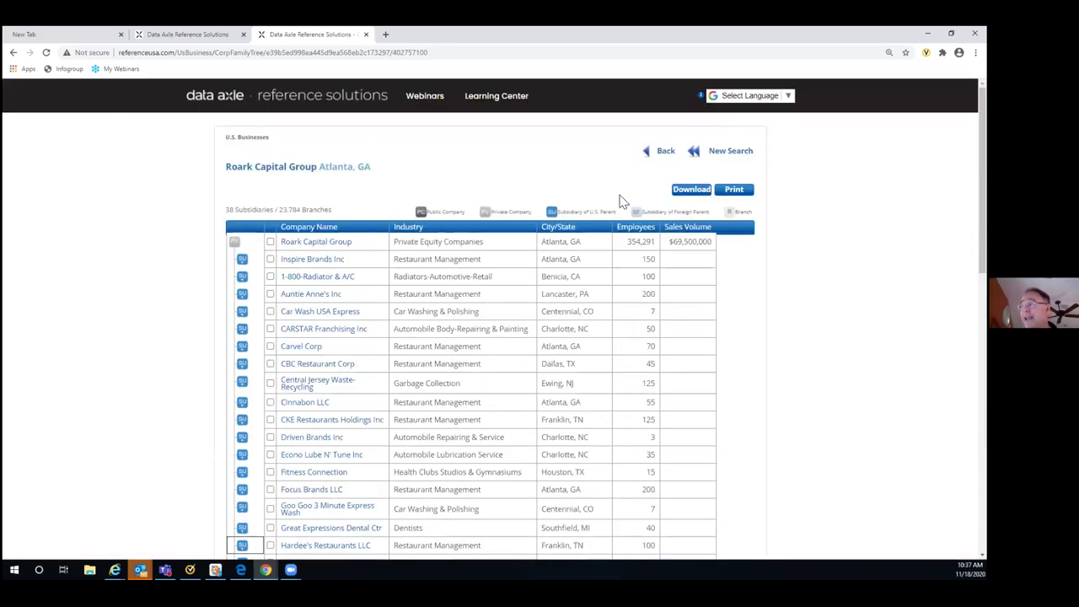
left_click(662, 152)
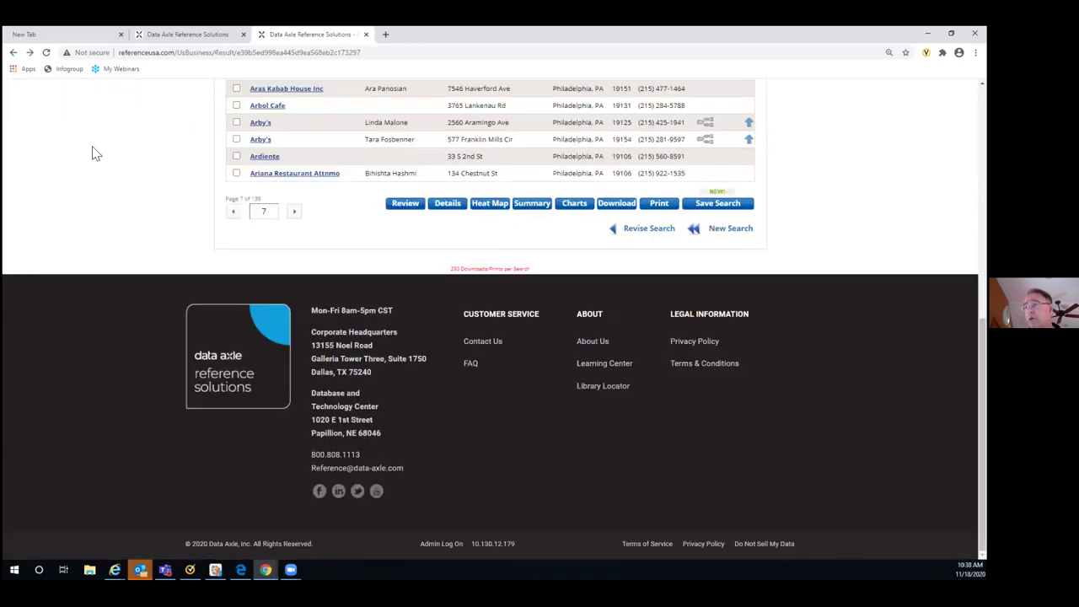
- Open the detailed record of the Arby's on Aramingo Ave and view its location info and job listings
scroll(592, 158, "up", 1)
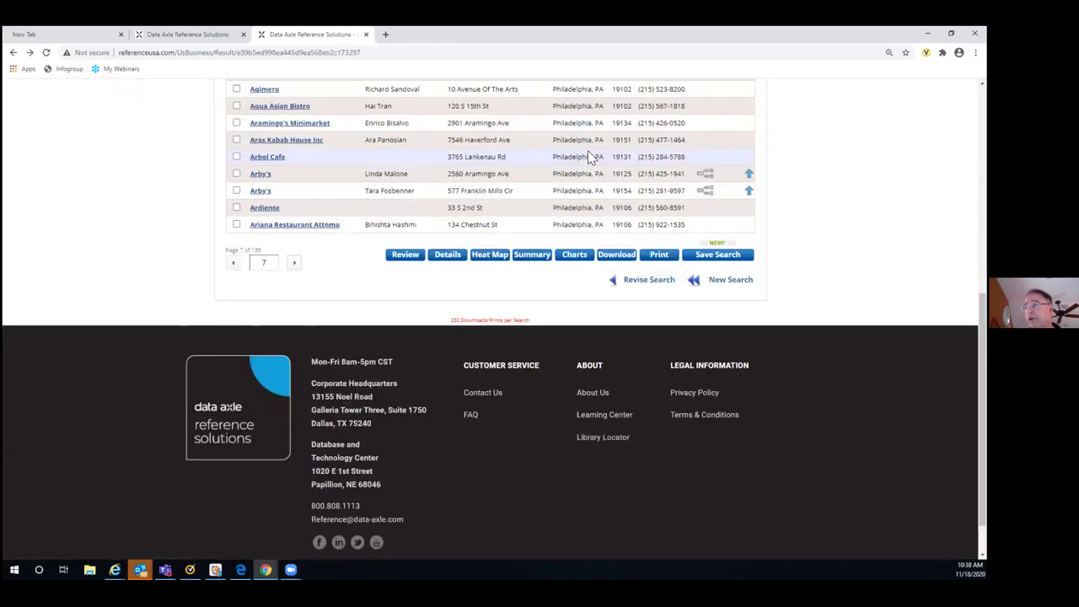
left_click(256, 176)
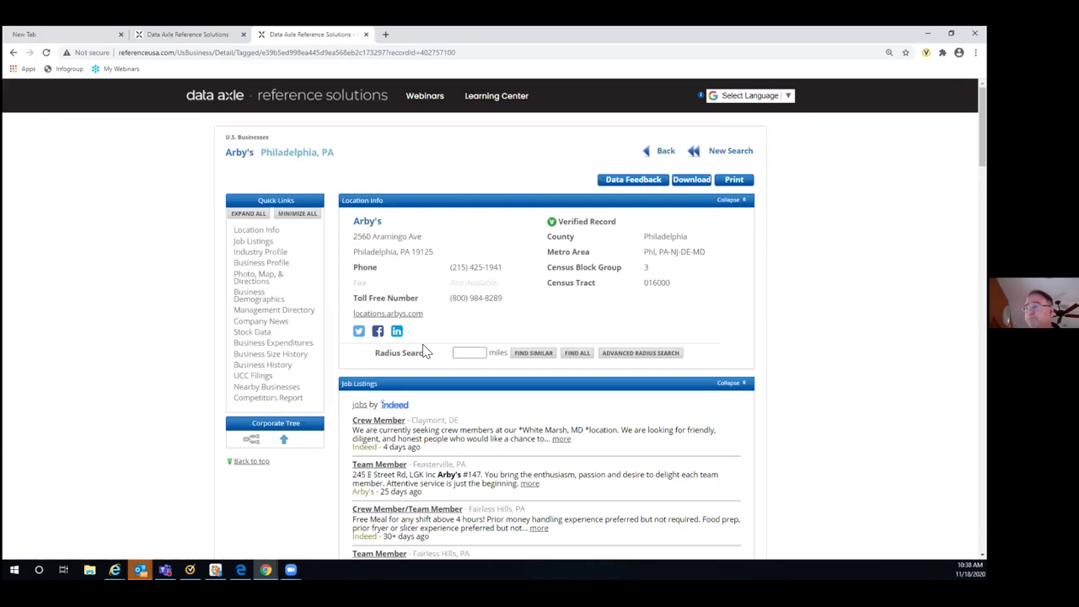
scroll(426, 352, "down", 1)
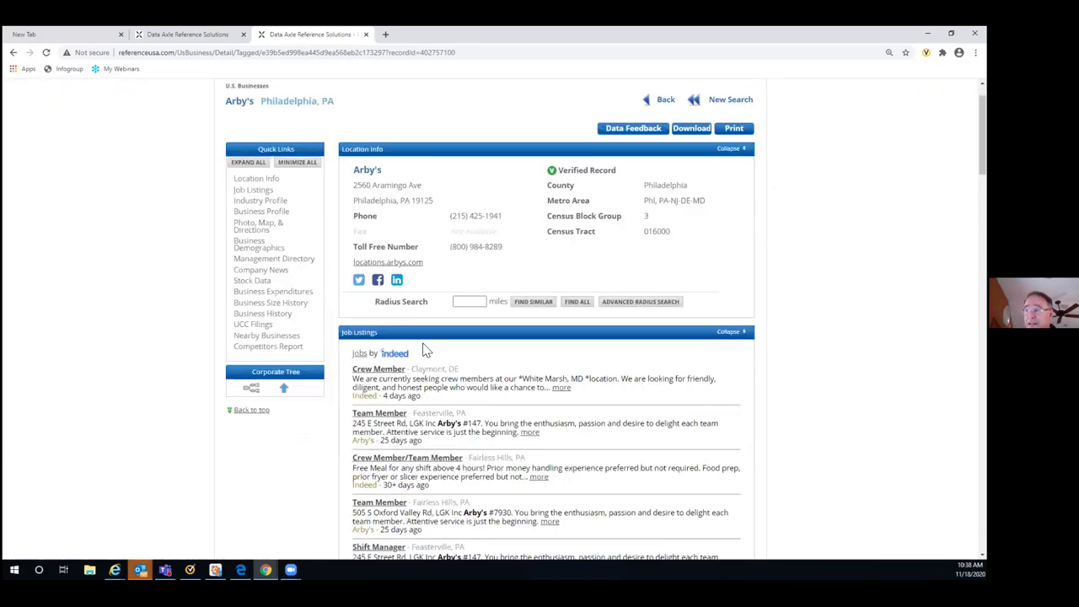
- Review the job listings, industry profile and business profile in the Arby's record
scroll(426, 353, "down", 1)
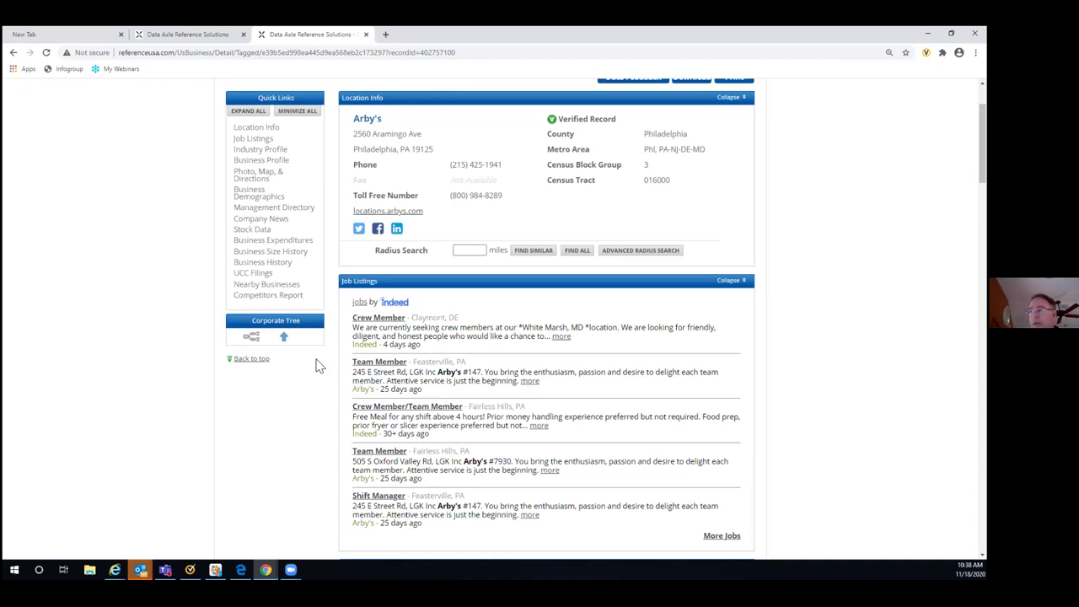
scroll(822, 328, "down", 1)
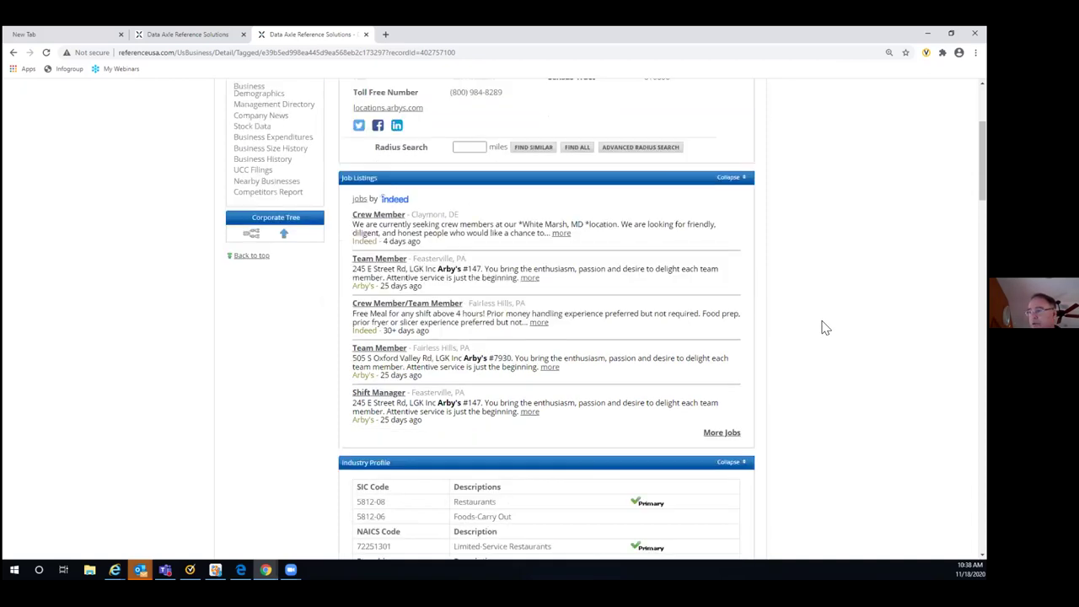
scroll(822, 328, "down", 2)
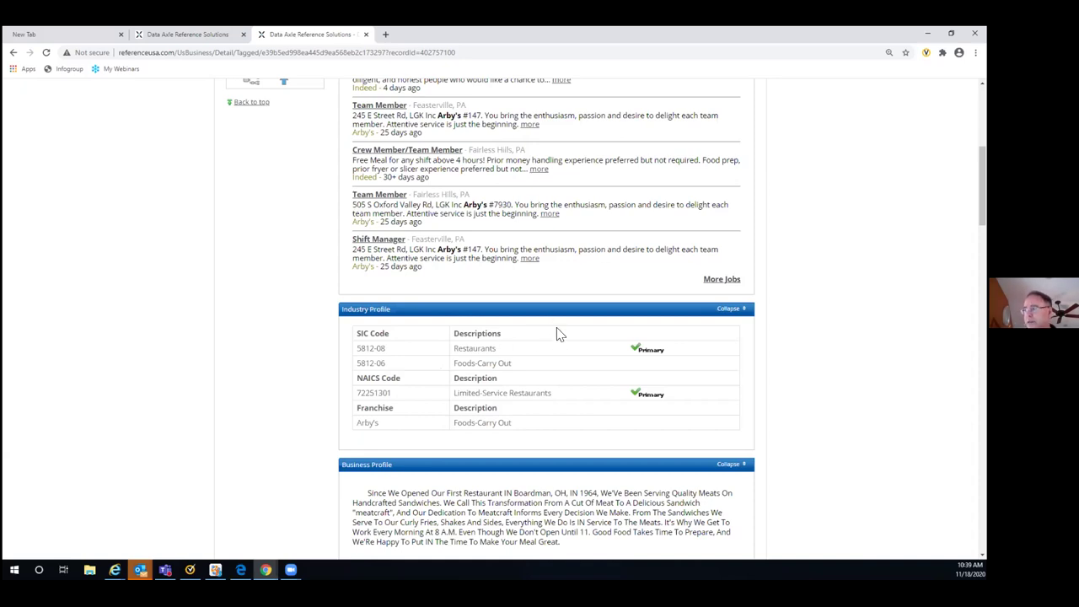
scroll(831, 287, "down", 1)
scroll(831, 287, "down", 3)
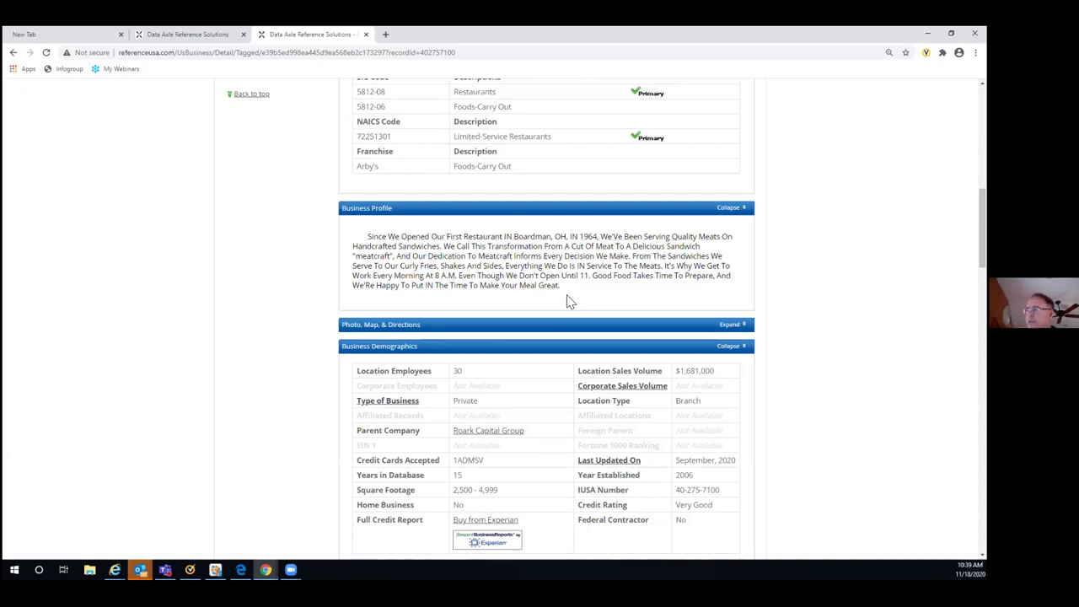
scroll(850, 272, "down", 1)
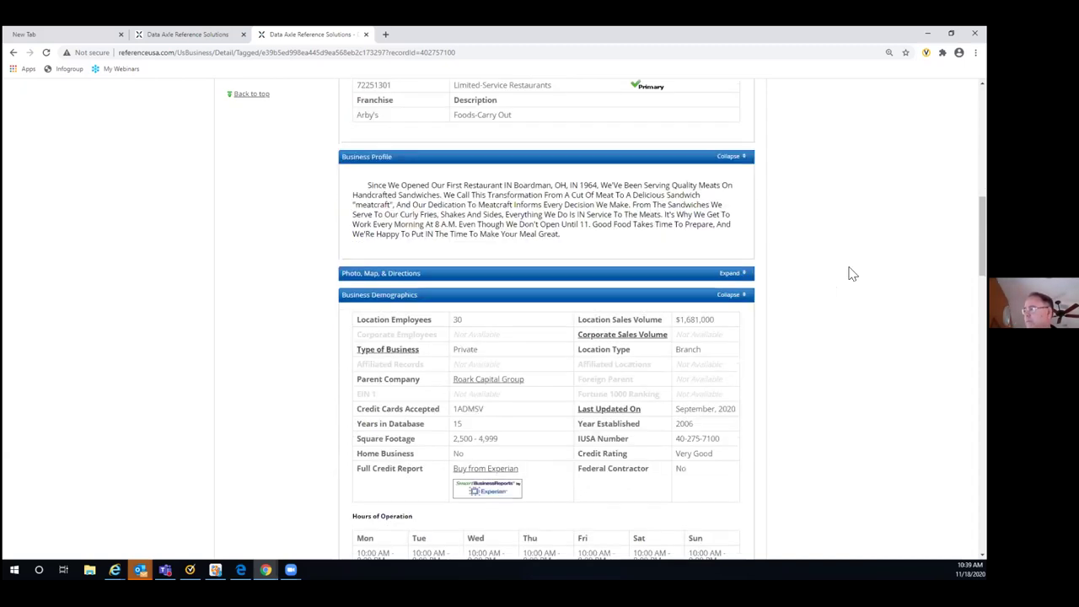
- Expand the Photo, Map, & Directions section to view the Arby's location map and collapse it again
scroll(818, 271, "down", 1)
left_click(731, 222)
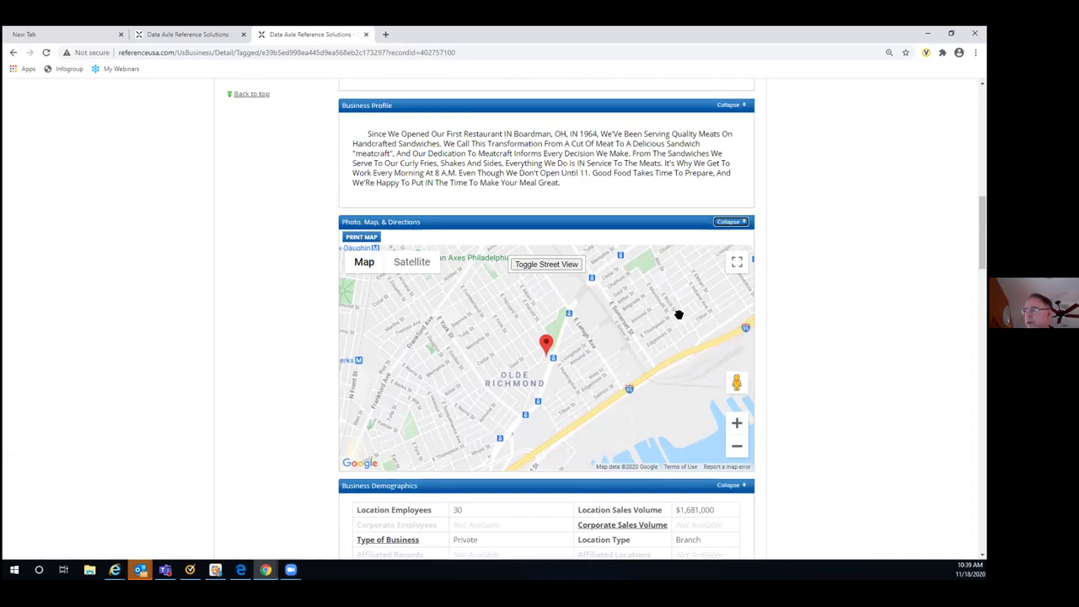
left_click(729, 223)
- Review the business demographics, hours of operation and management directory of the Arby's record
scroll(773, 253, "down", 1)
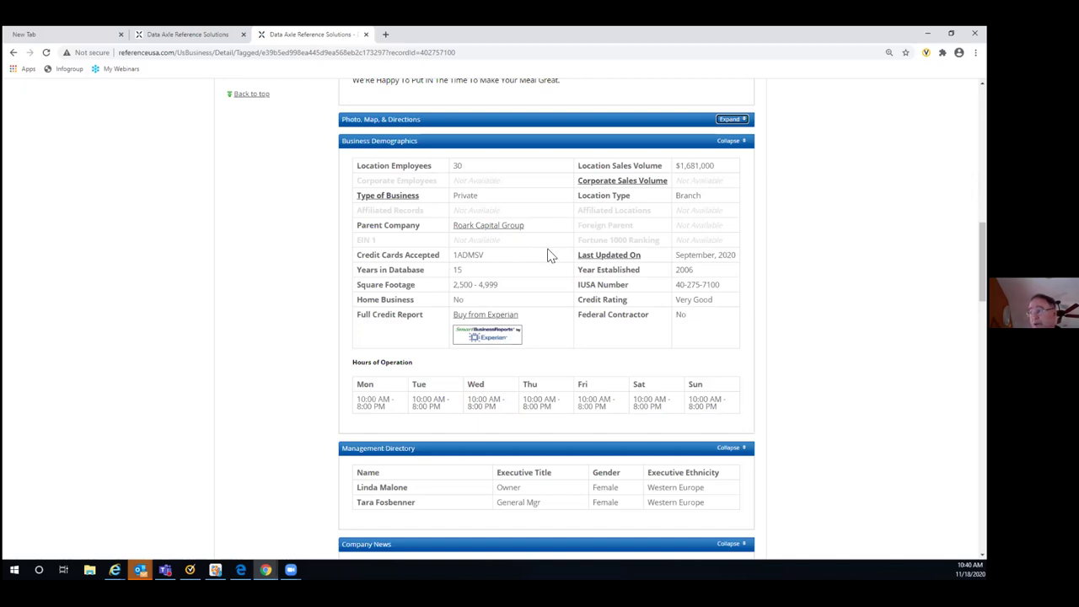
scroll(548, 254, "down", 2)
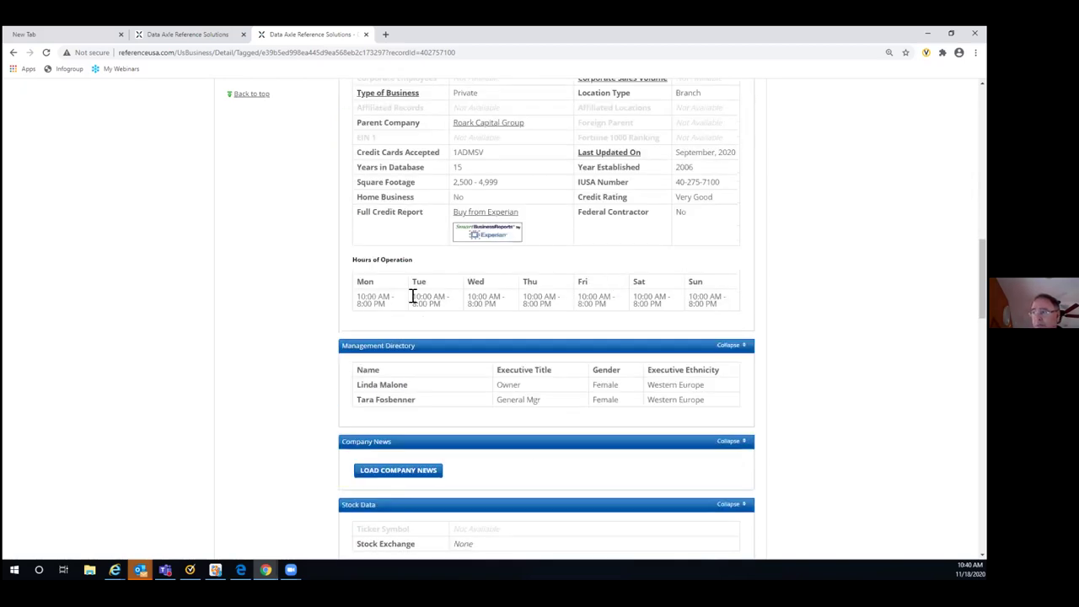
scroll(742, 316, "down", 2)
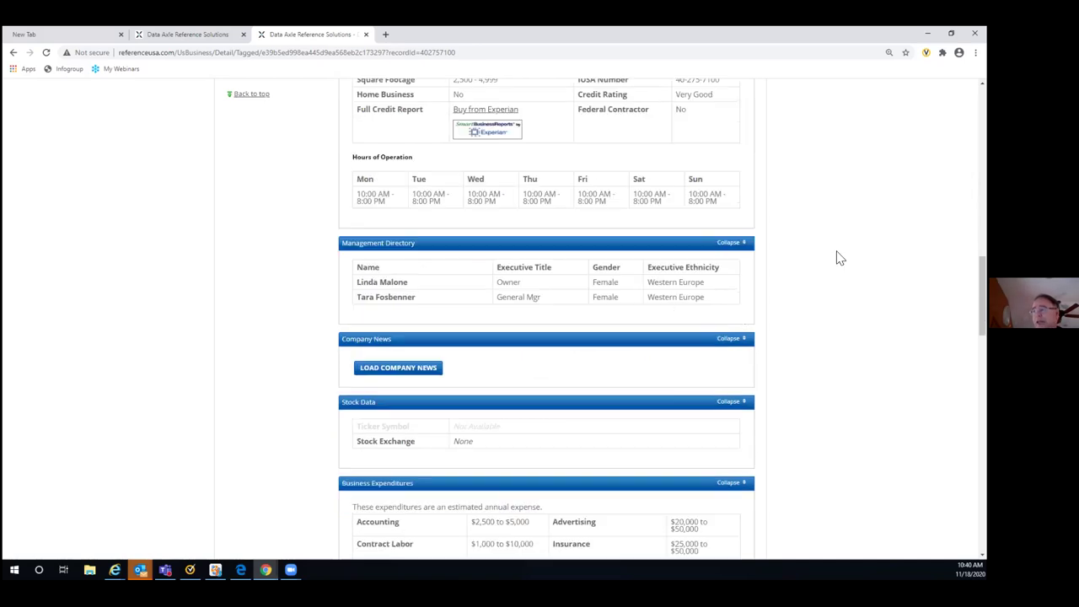
- Load the company news for Arby's and look through the listed articles
scroll(839, 257, "down", 1)
scroll(455, 201, "down", 1)
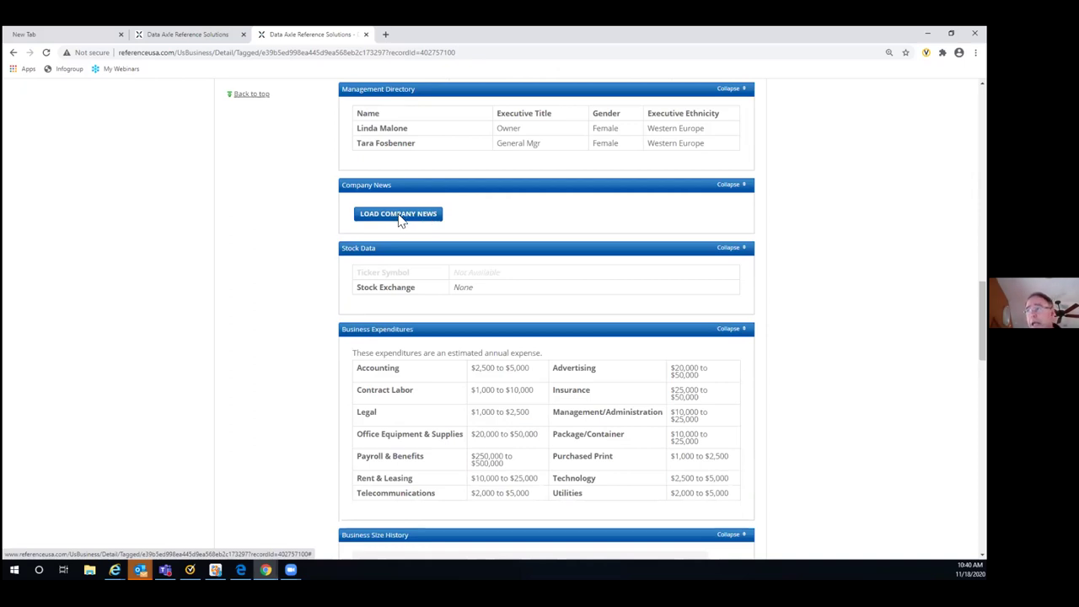
left_click(398, 218)
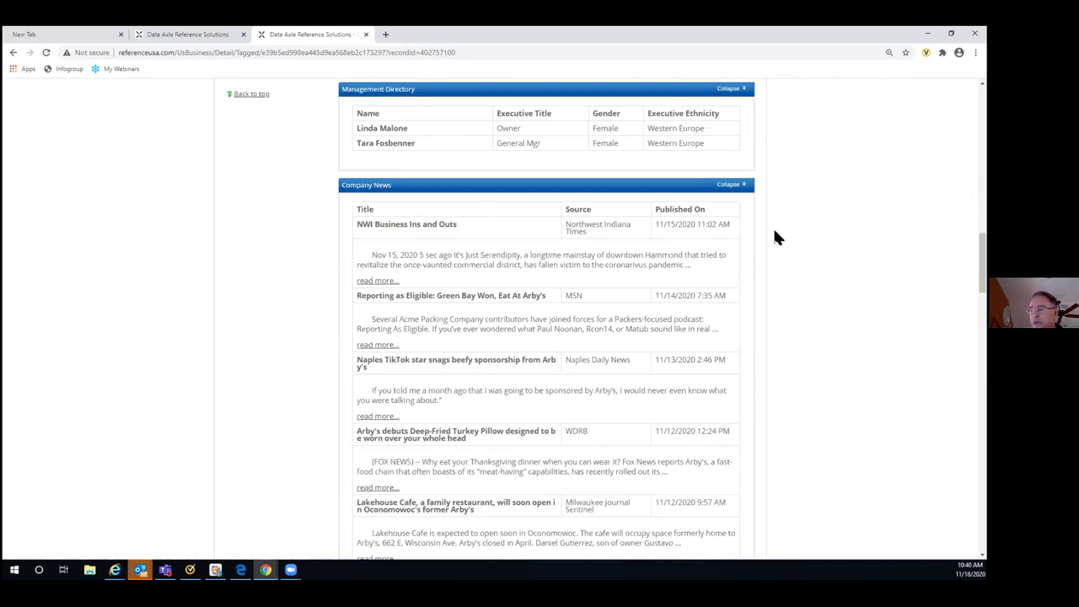
scroll(774, 231, "down", 2)
scroll(774, 231, "down", 2)
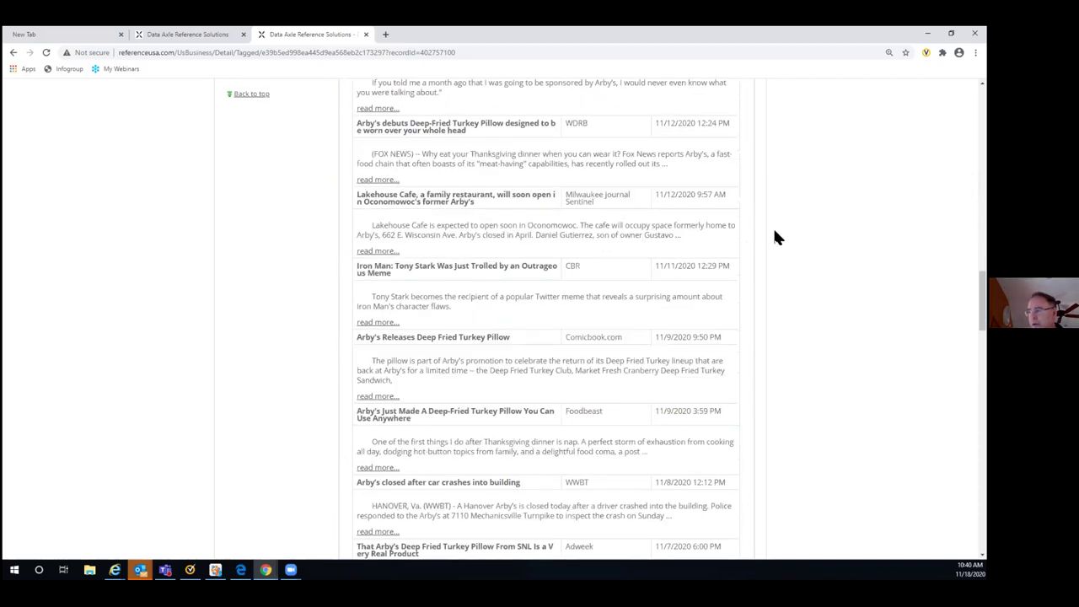
scroll(774, 232, "down", 1)
scroll(776, 238, "down", 2)
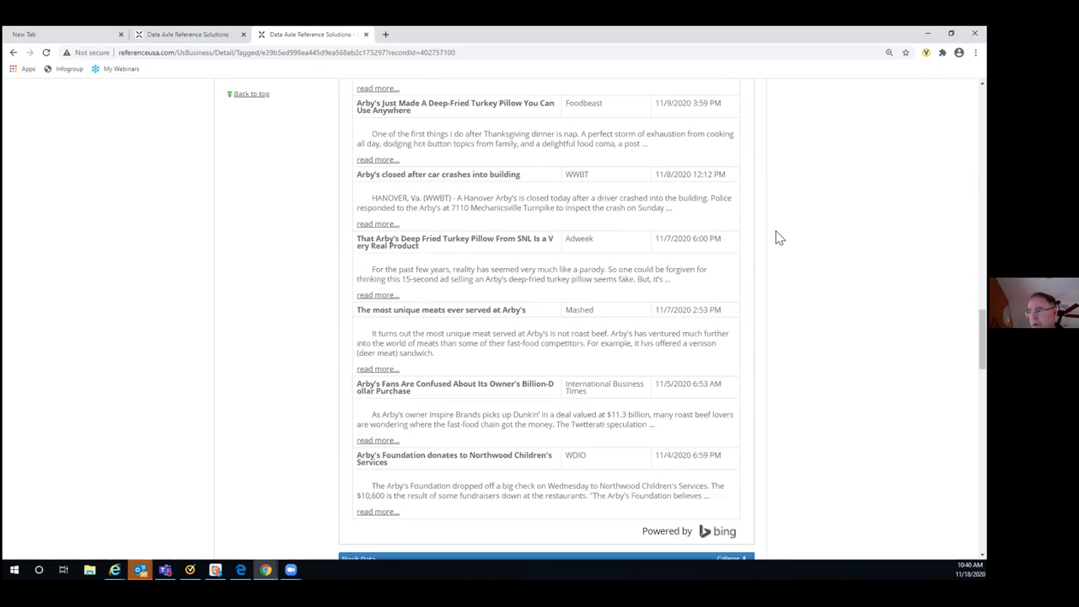
scroll(776, 238, "down", 2)
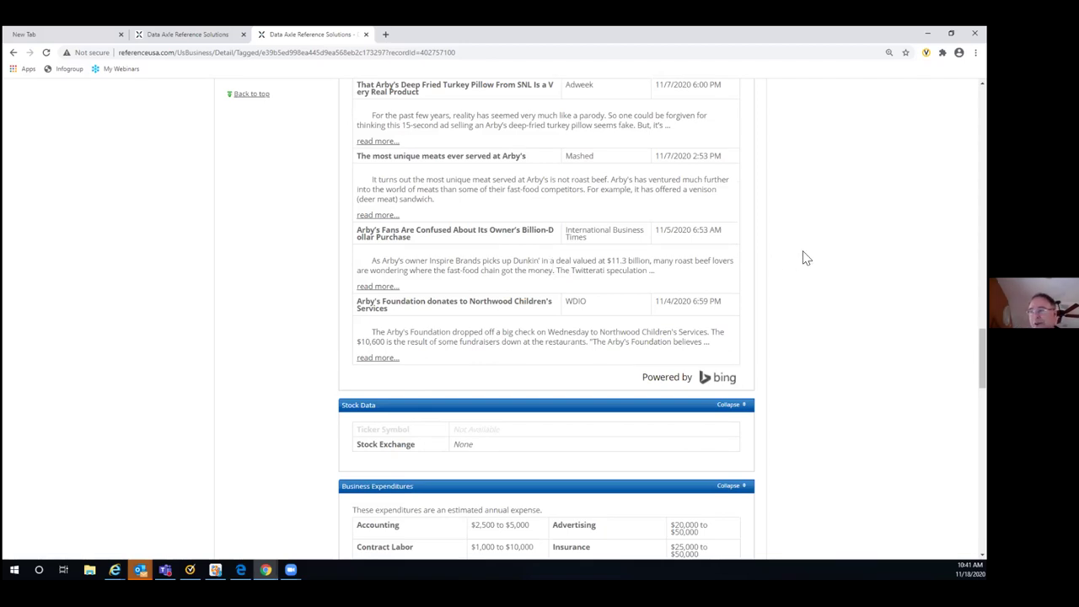
- Examine the stock data, business expenditures, business size history charts and business history of the Arby's record
scroll(805, 257, "down", 3)
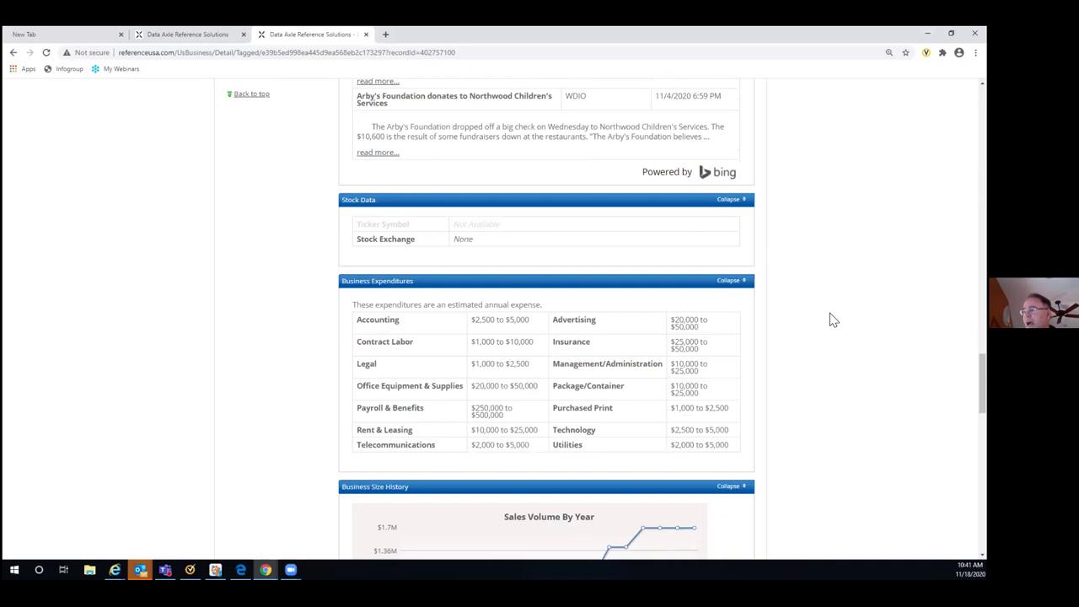
scroll(833, 319, "down", 2)
scroll(833, 320, "down", 1)
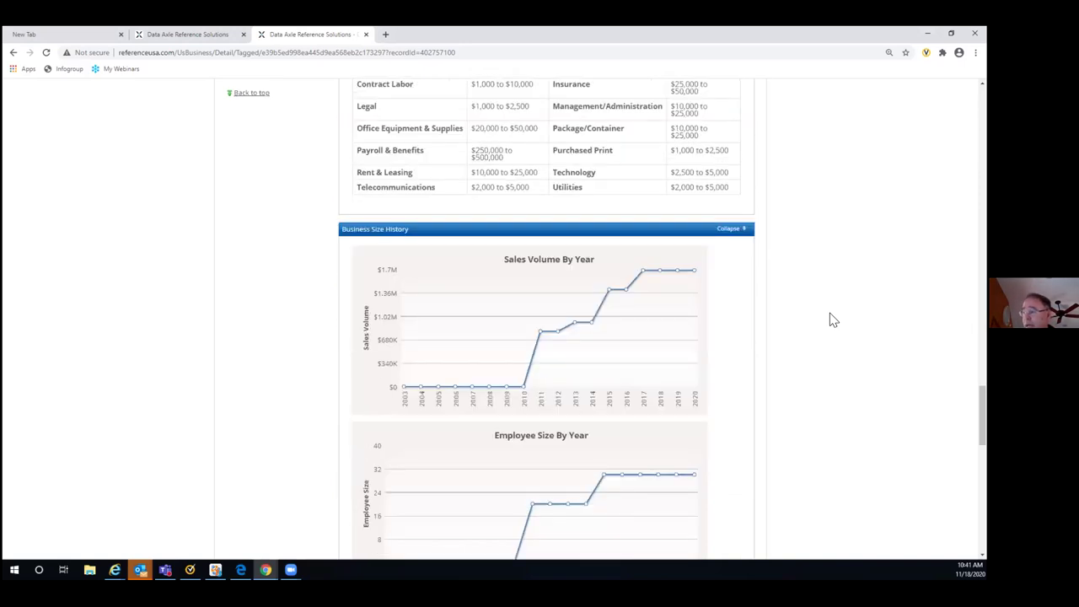
scroll(833, 320, "down", 4)
scroll(833, 320, "down", 2)
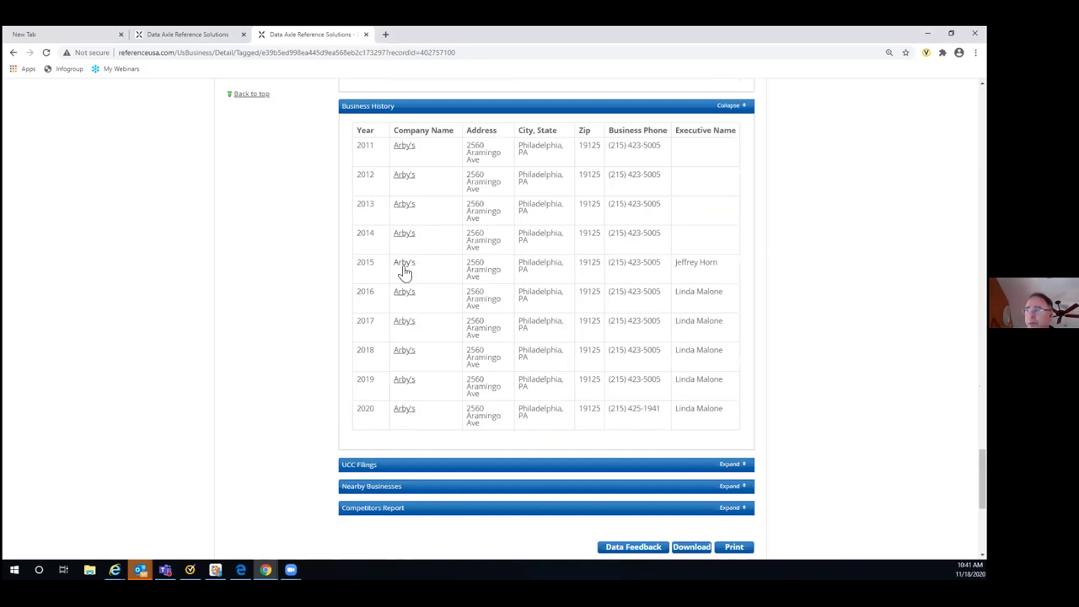
- Open the 2015 historical Arby's record, shift its data year to 2014 and return to the detailed record
left_click(405, 271)
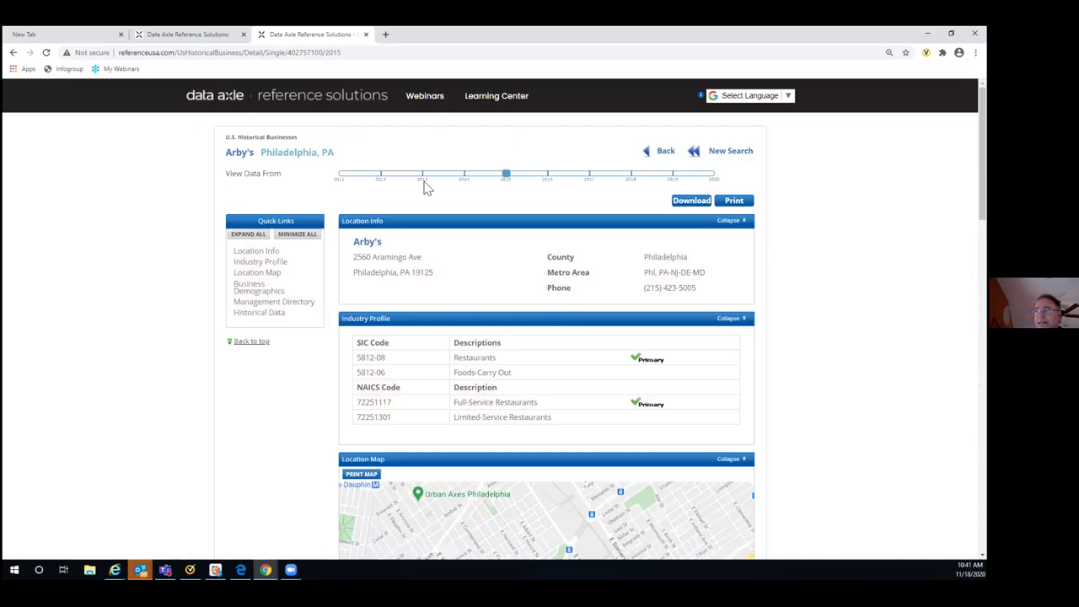
left_click_drag(506, 182, 460, 179)
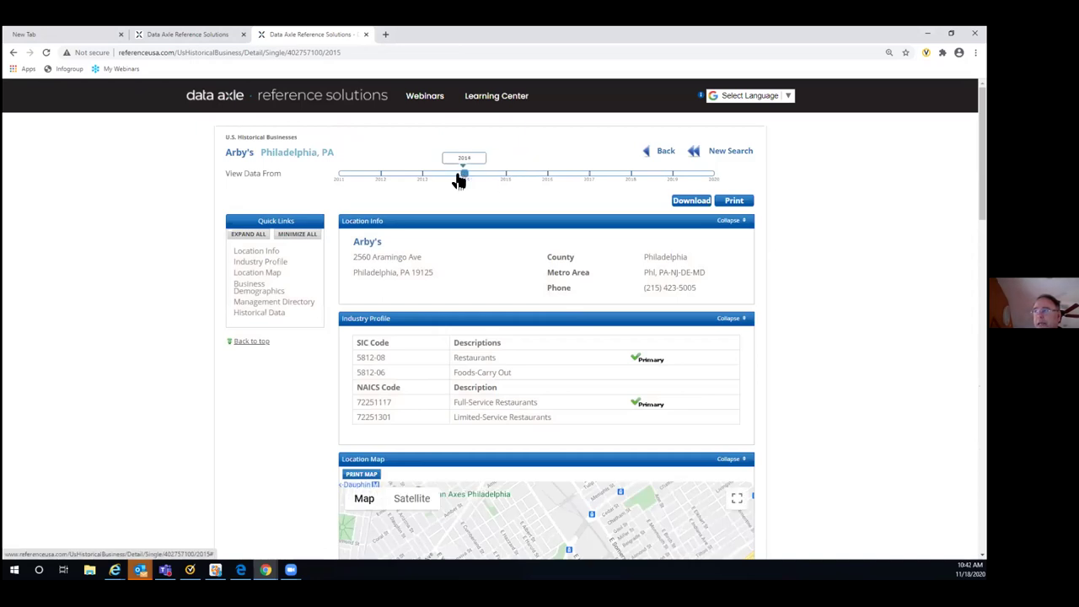
left_click(666, 153)
- Expand the UCC Filings and Nearby Businesses sections of the Arby's record and look over their contents
scroll(745, 338, "down", 2)
left_click(730, 312)
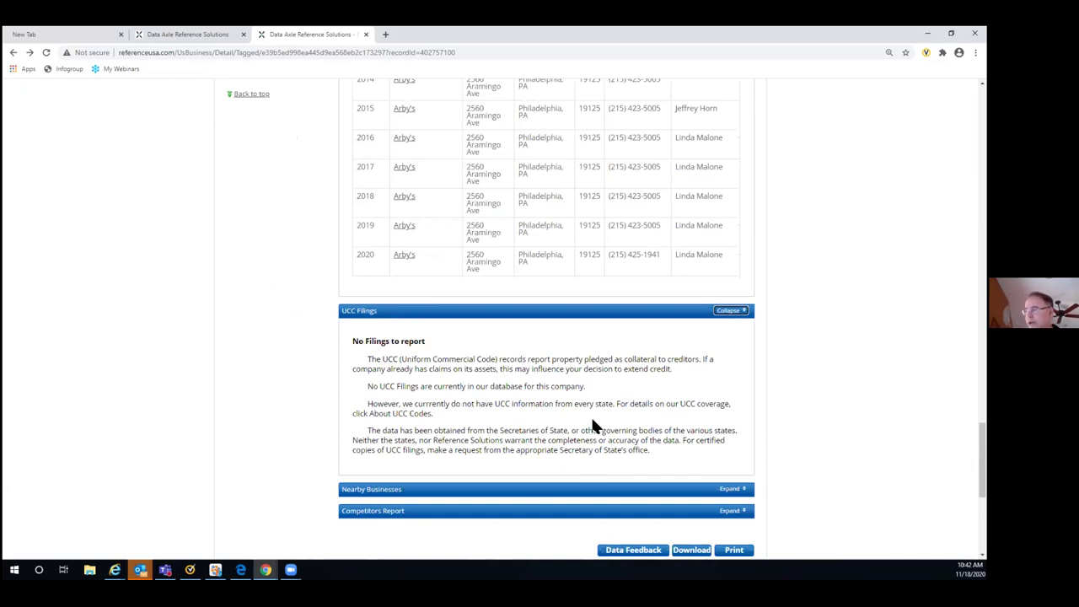
scroll(810, 400, "down", 2)
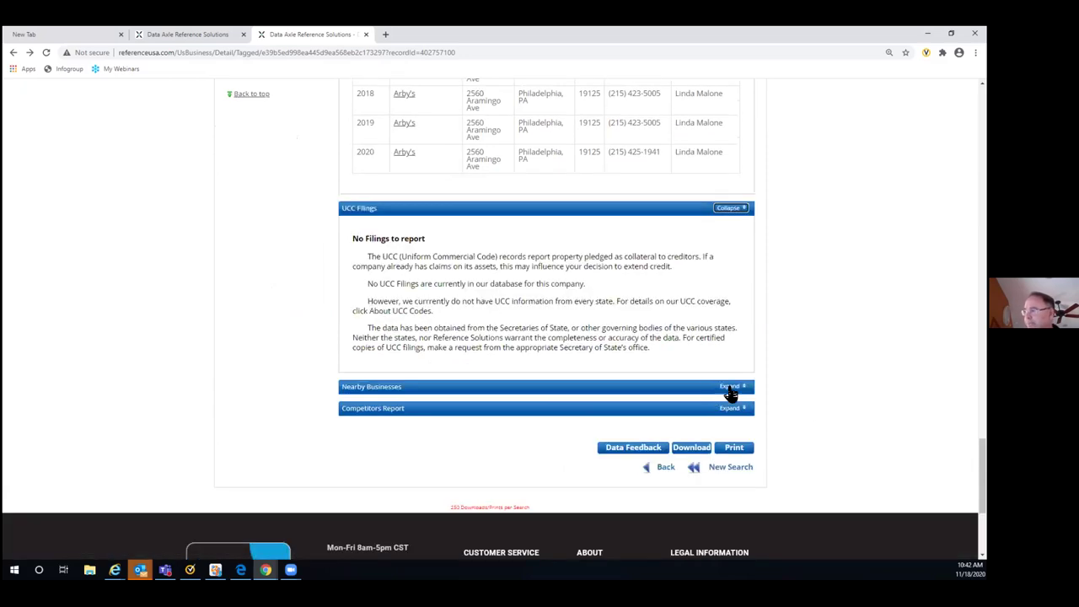
left_click(730, 387)
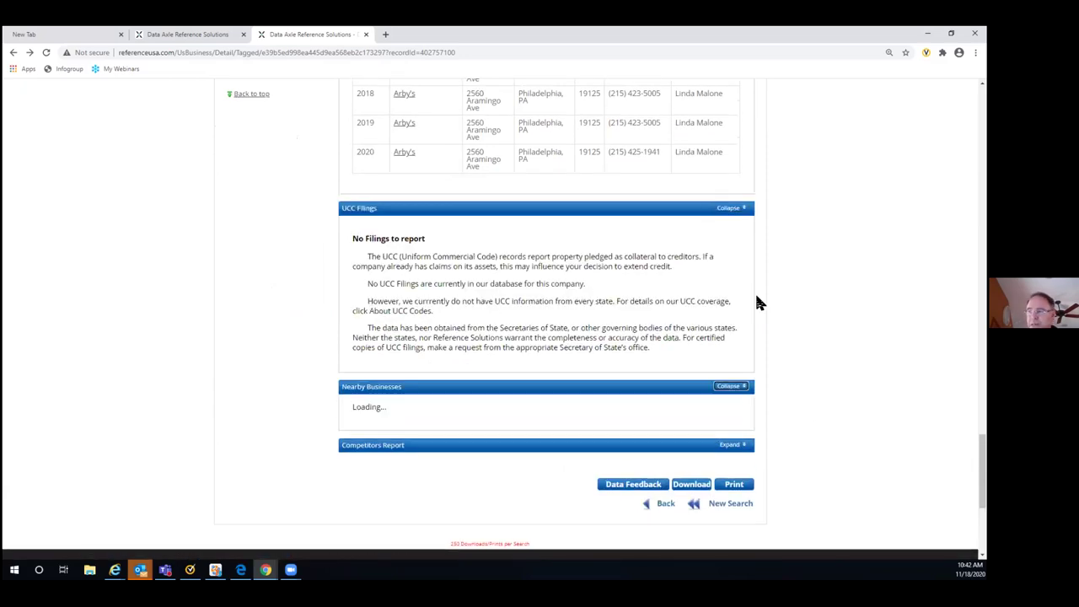
scroll(757, 303, "down", 2)
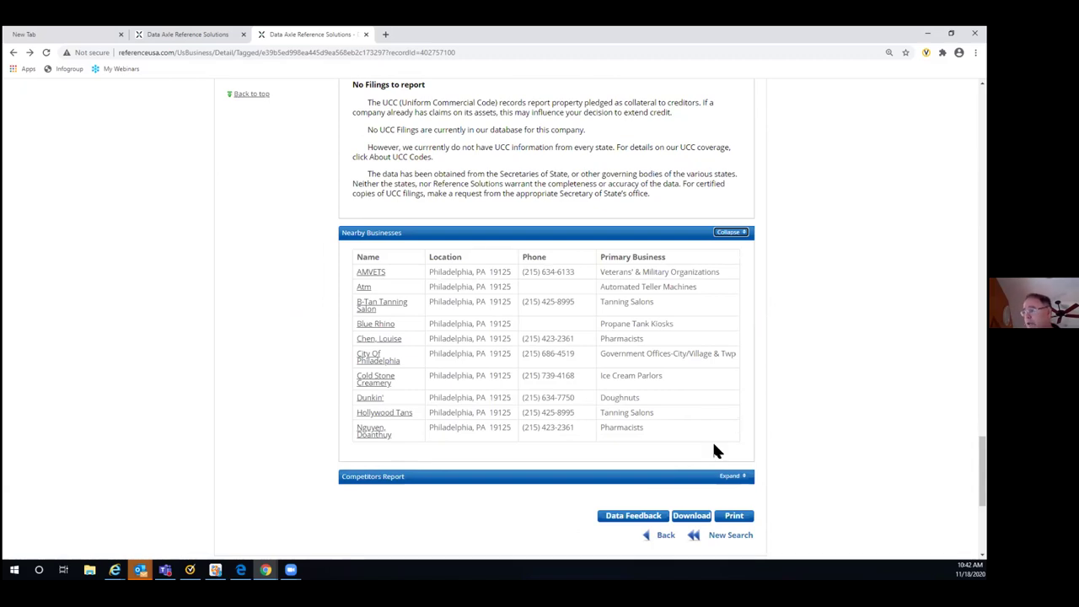
- Expand the Competitors Report, open the Applebee's record from it and return to the Arby's record
scroll(767, 426, "down", 1)
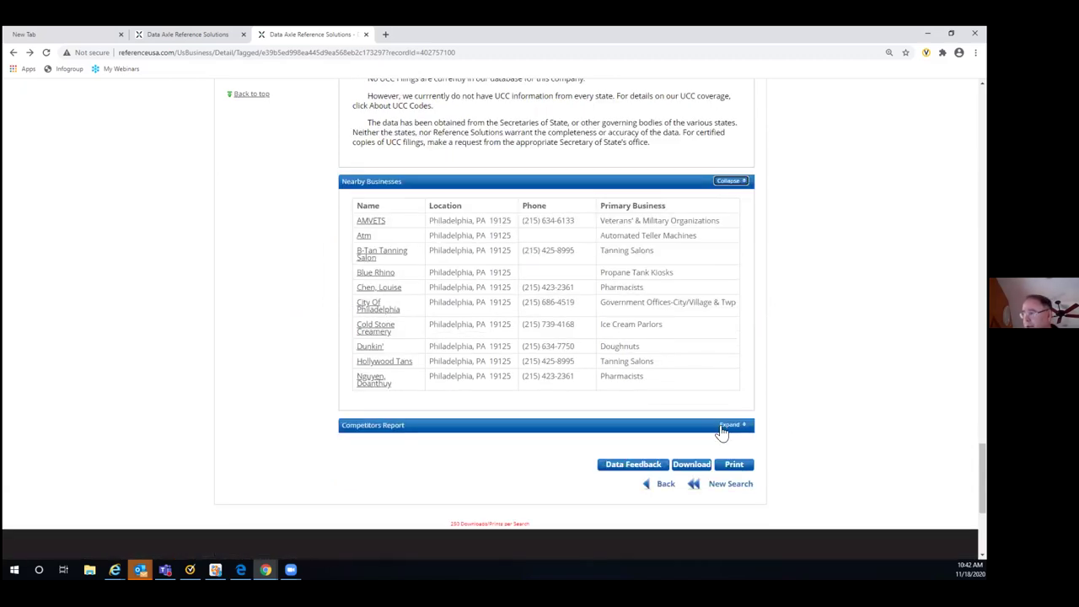
left_click(730, 425)
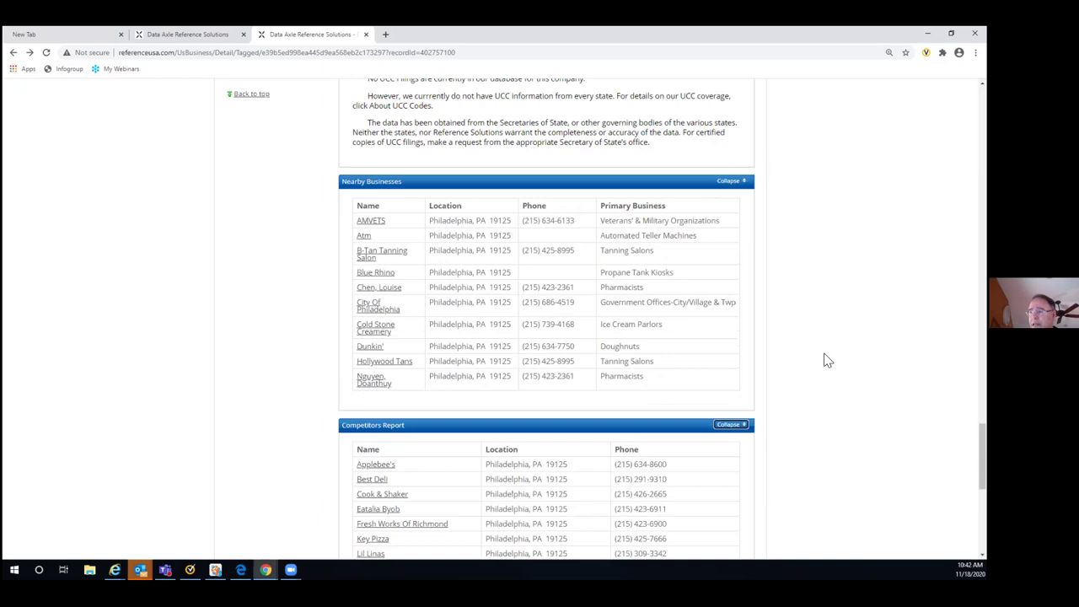
scroll(828, 358, "down", 3)
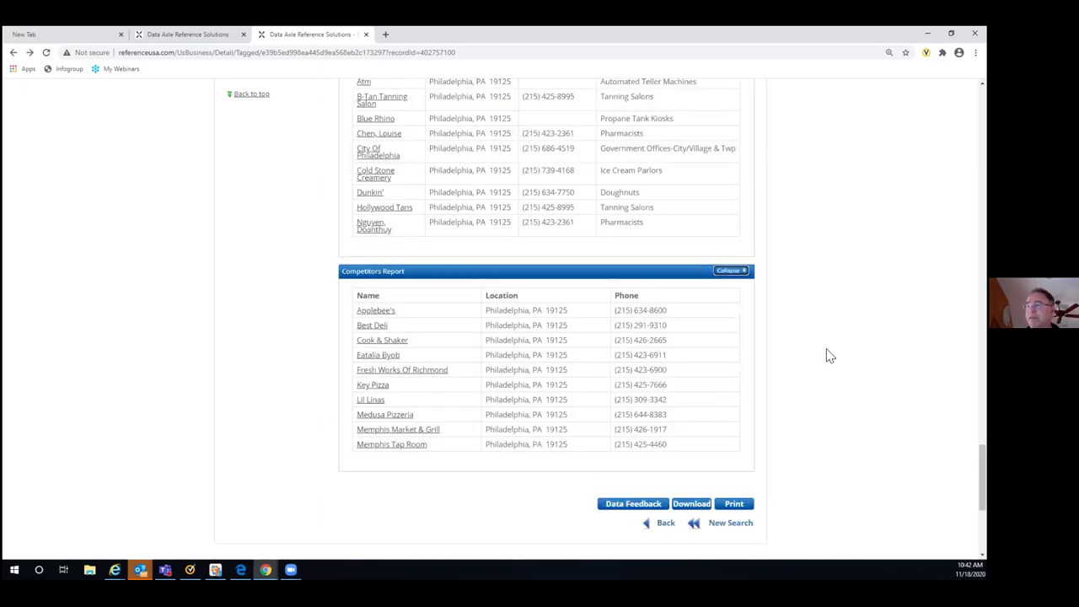
left_click(374, 316)
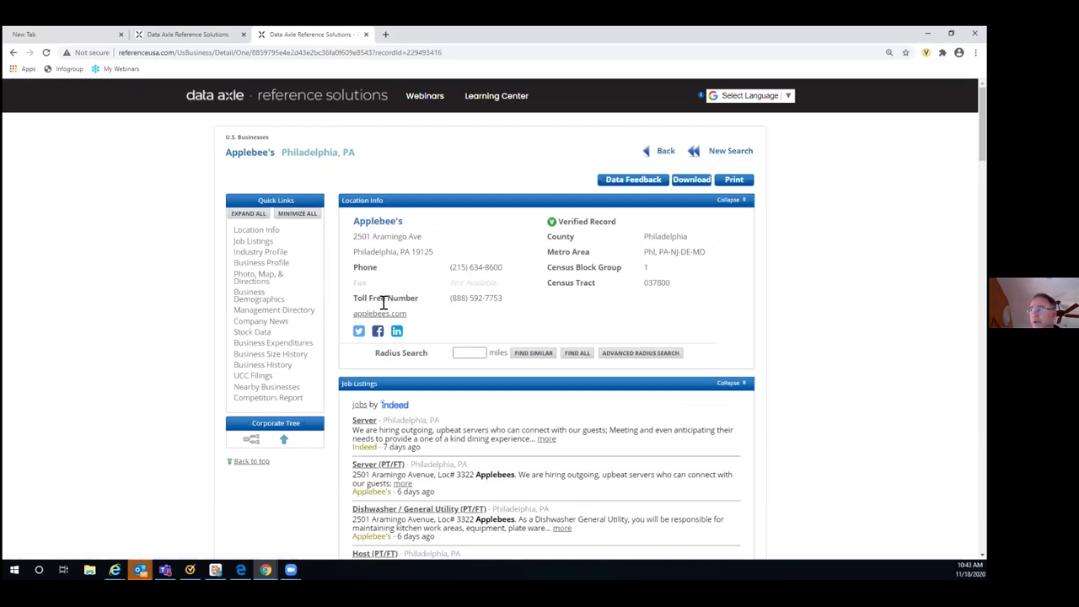
left_click(666, 153)
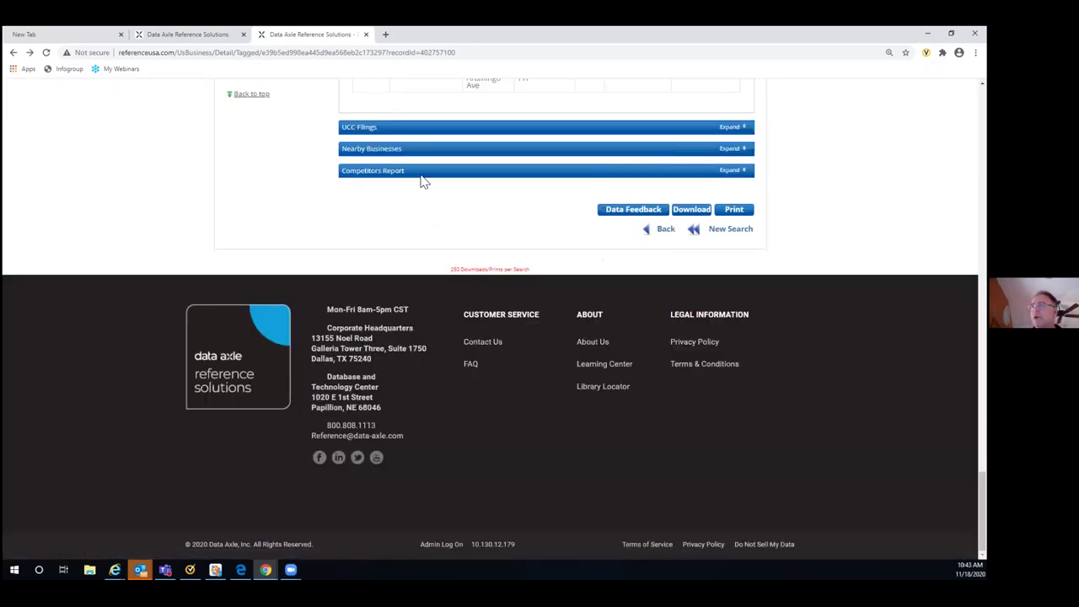
- Jump from the top of the Arby's record to its Management Directory section and return to the top
left_click(246, 97)
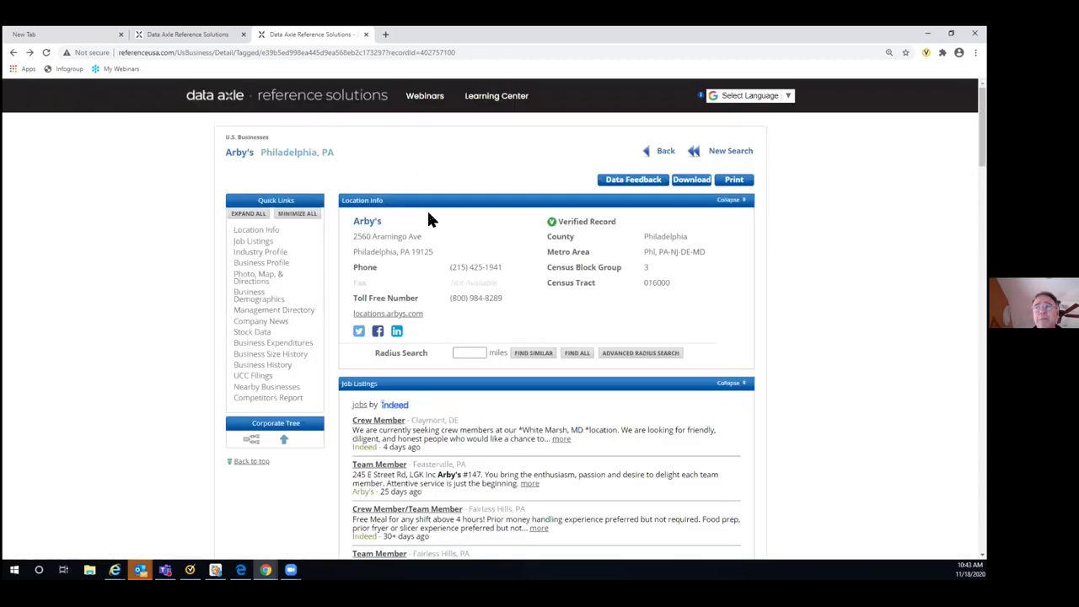
left_click(261, 310)
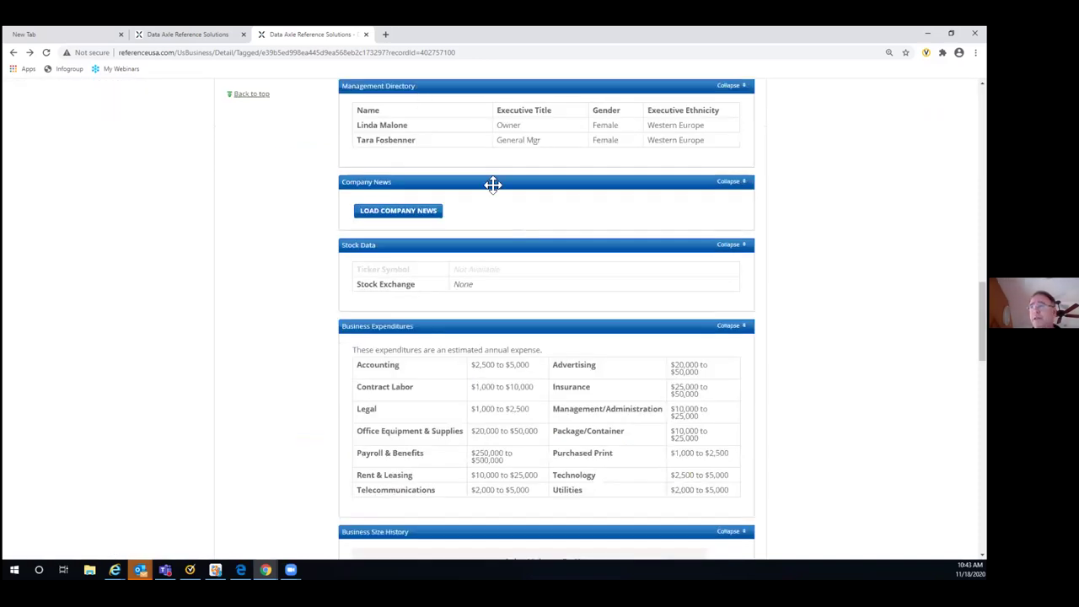
left_click(266, 97)
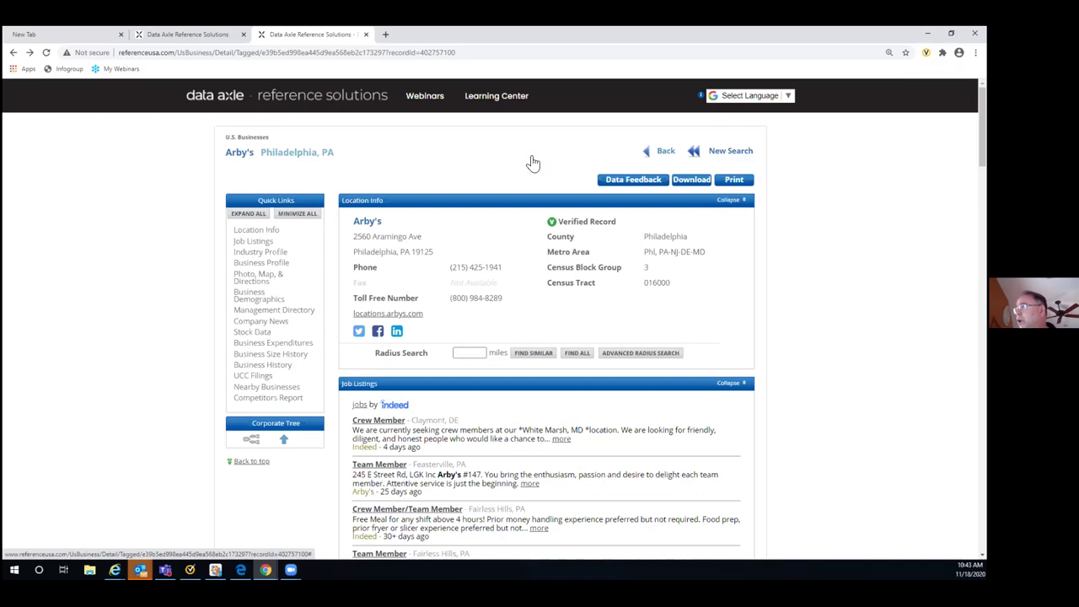
- Return from the Arby's record to the restaurant results list and look over the end of page 7
left_click(662, 154)
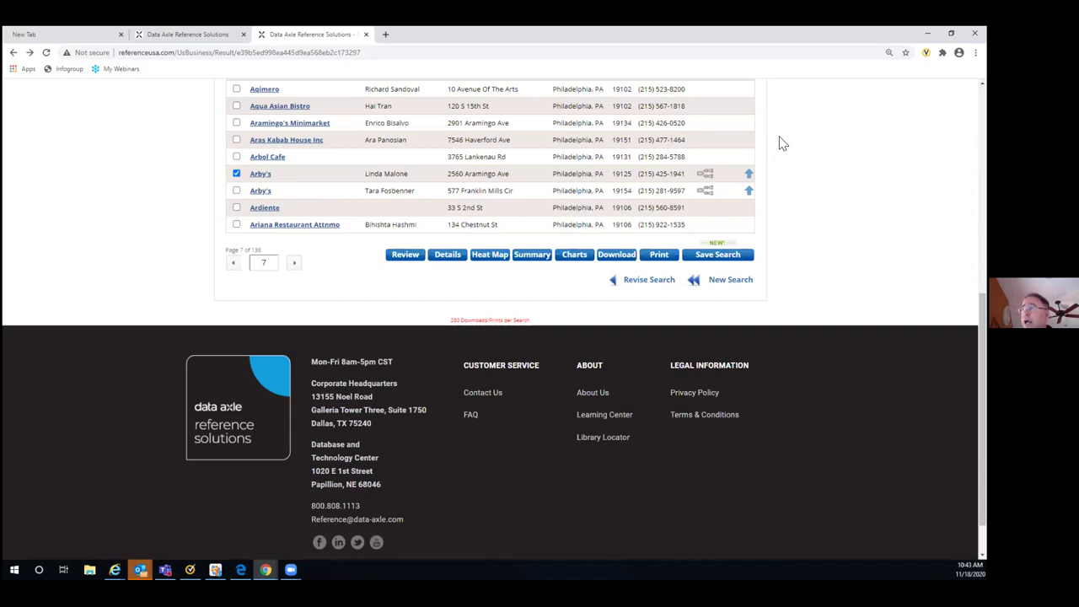
scroll(783, 144, "up", 2)
scroll(448, 362, "down", 2)
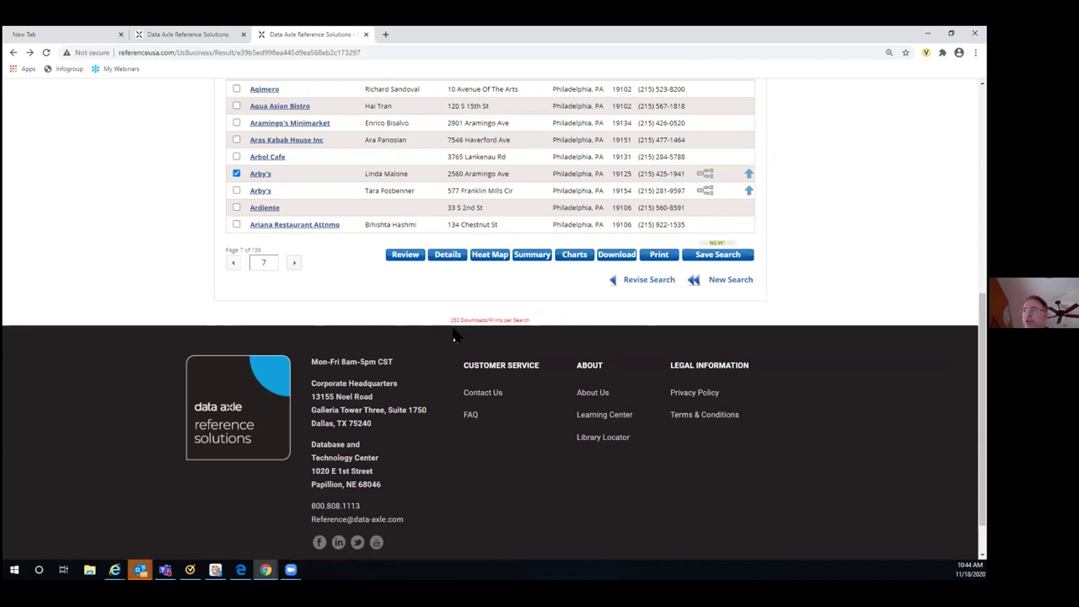
- Select all records on each of the results pages 7 through 12
scroll(326, 315, "up", 1)
scroll(306, 301, "up", 5)
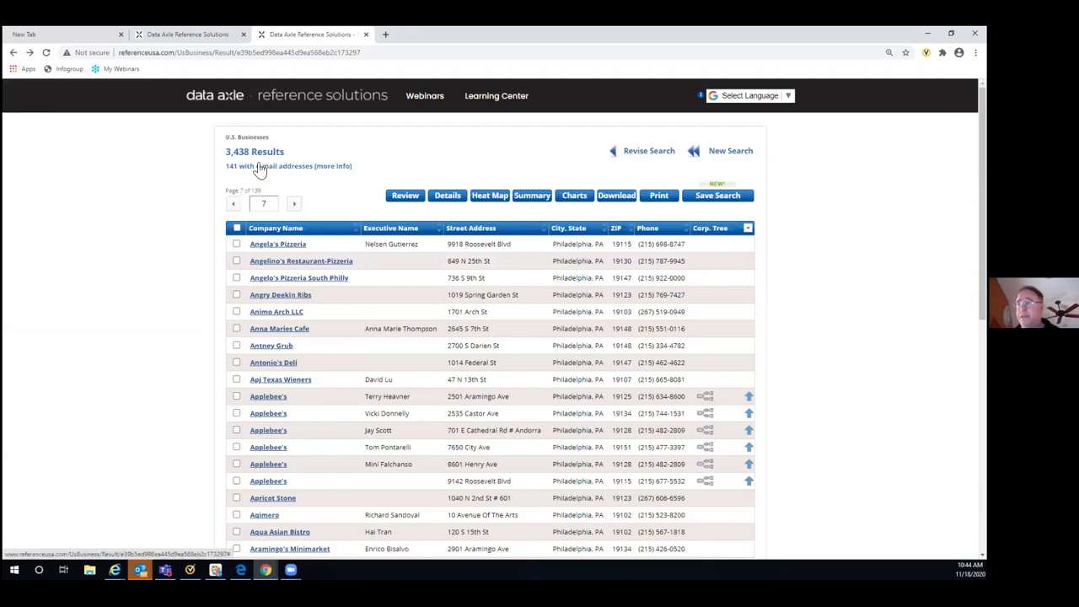
left_click(238, 229)
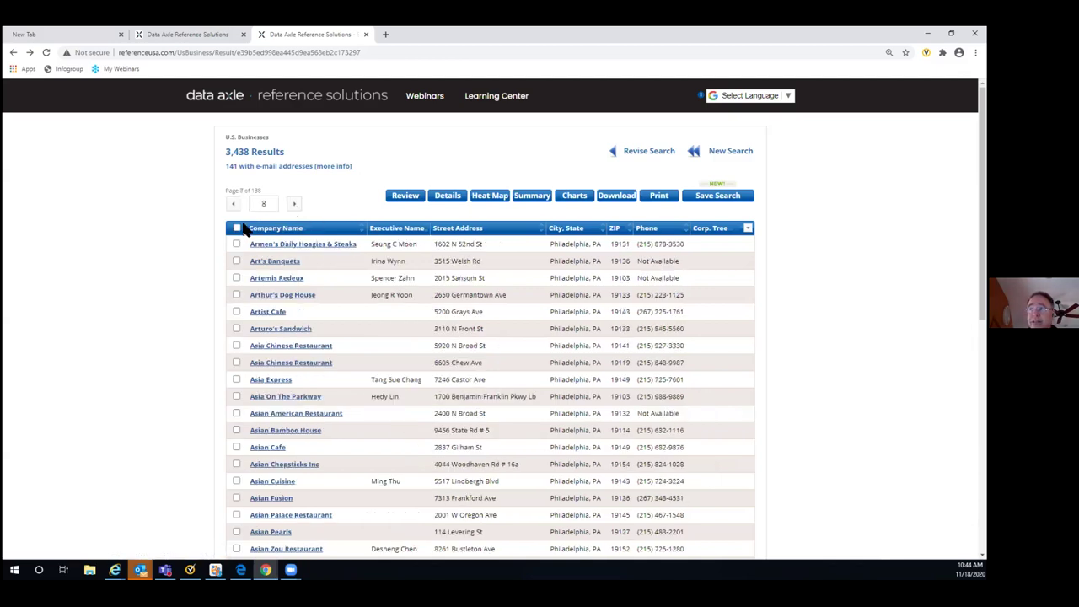
left_click(291, 205)
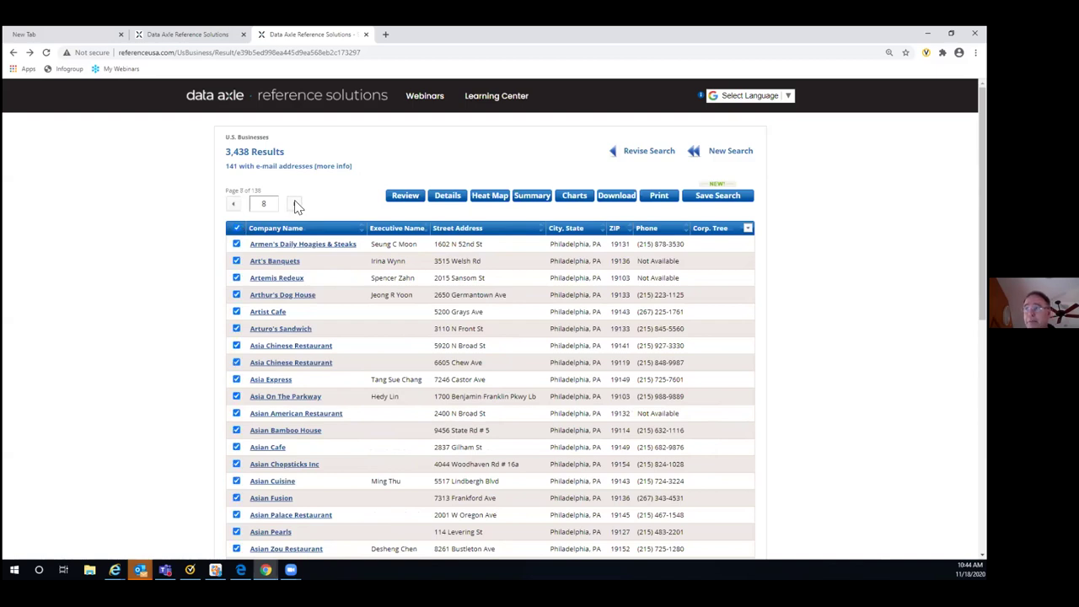
left_click(237, 229)
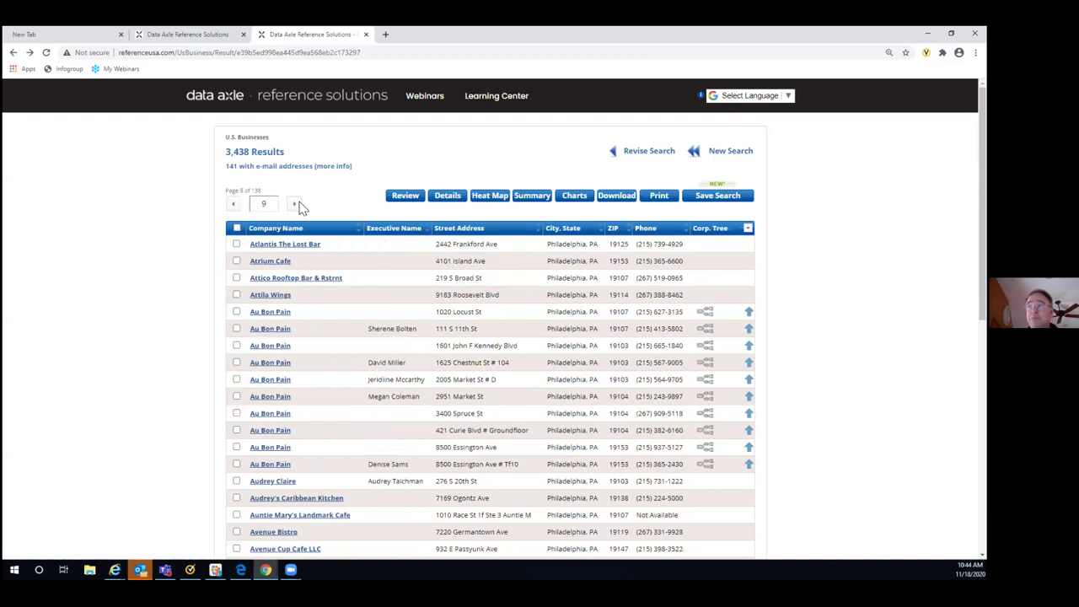
left_click(295, 206)
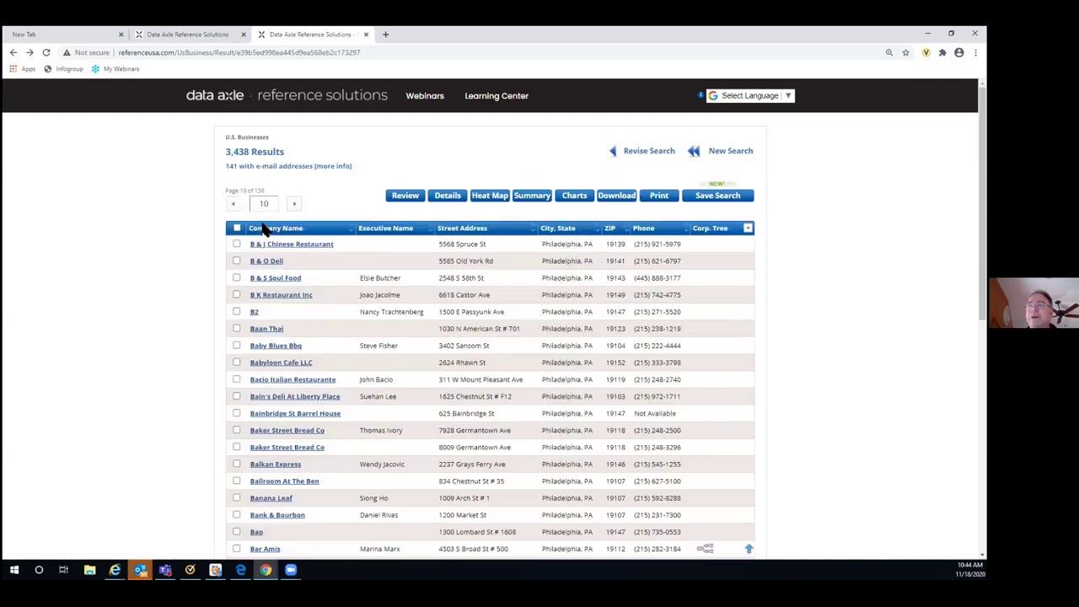
left_click(237, 229)
left_click(294, 204)
left_click(237, 229)
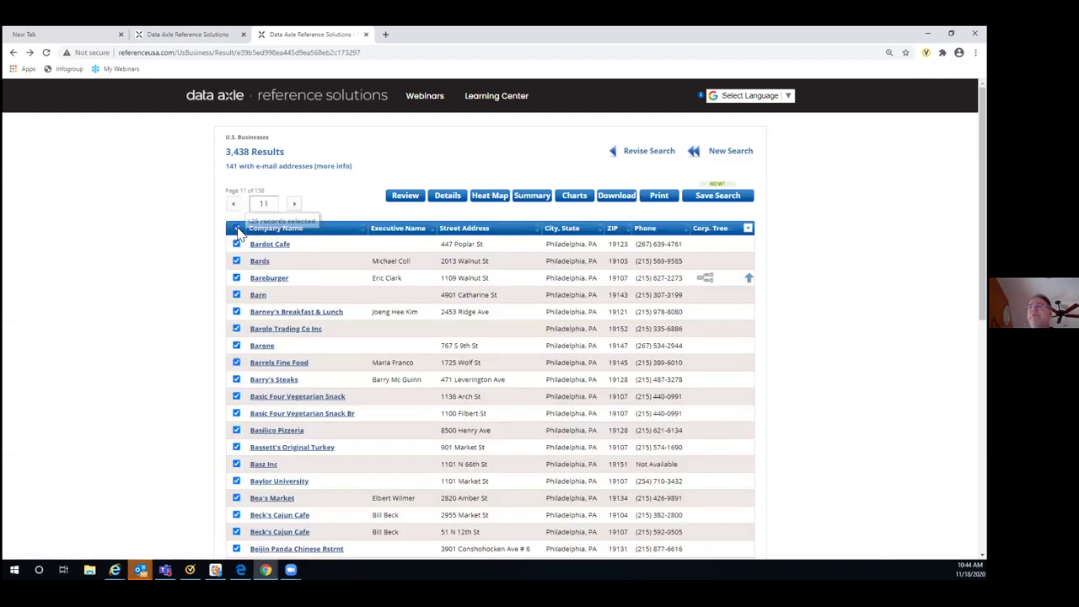
left_click(294, 205)
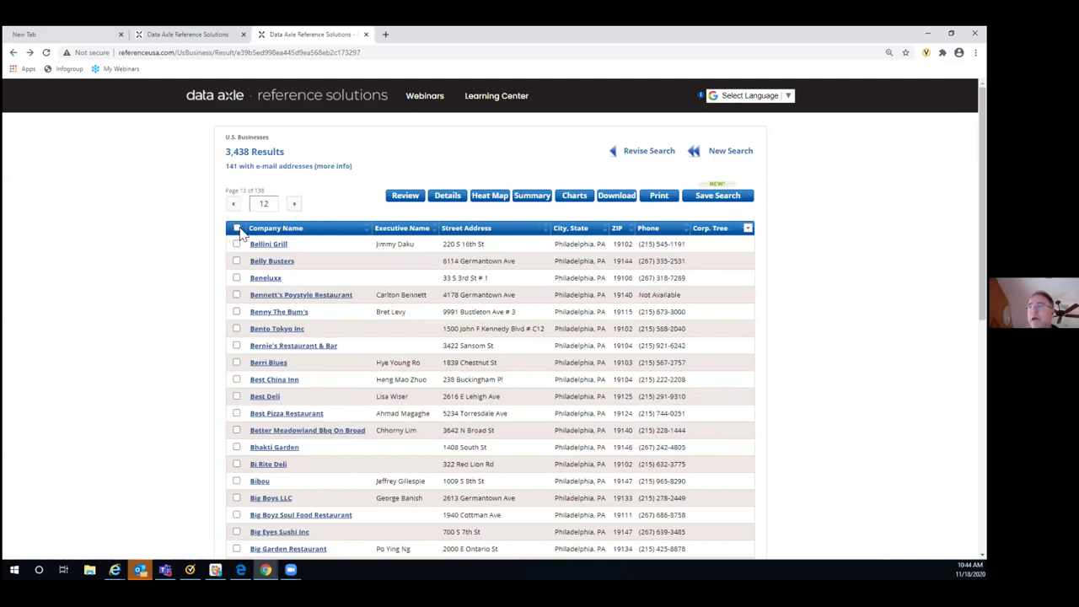
left_click(237, 229)
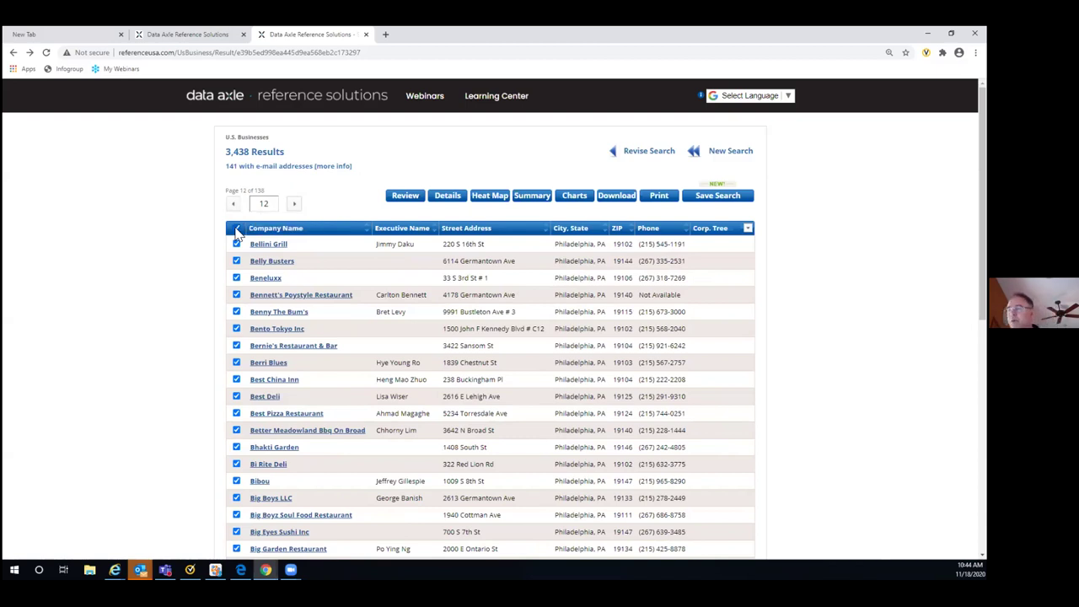
- Download the selected records as a comma-delimited file with Summary detail and open it in Excel to look over the exported data
left_click(610, 199)
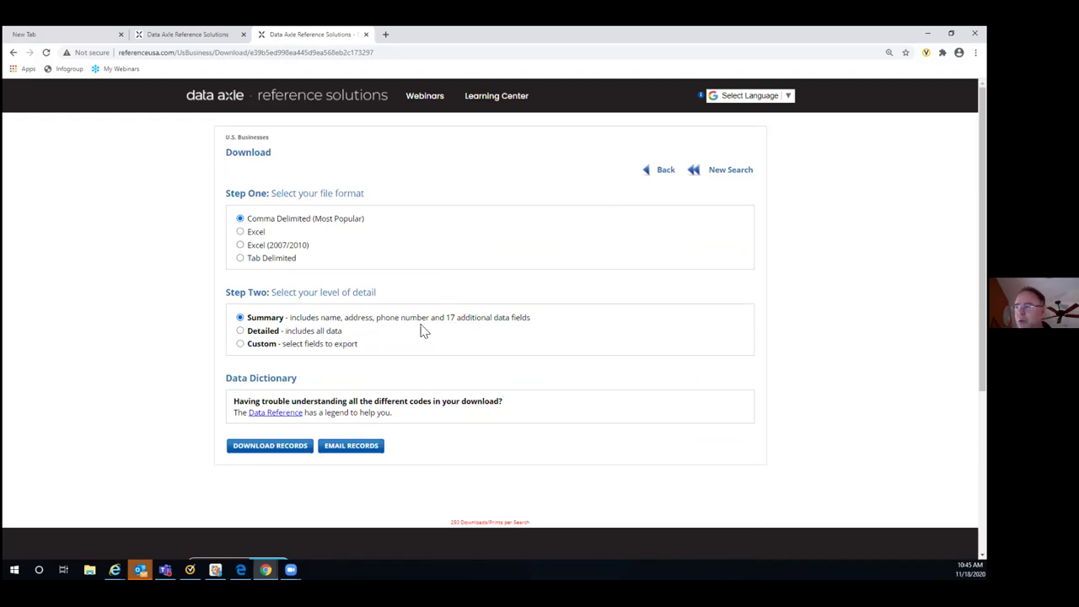
left_click(272, 447)
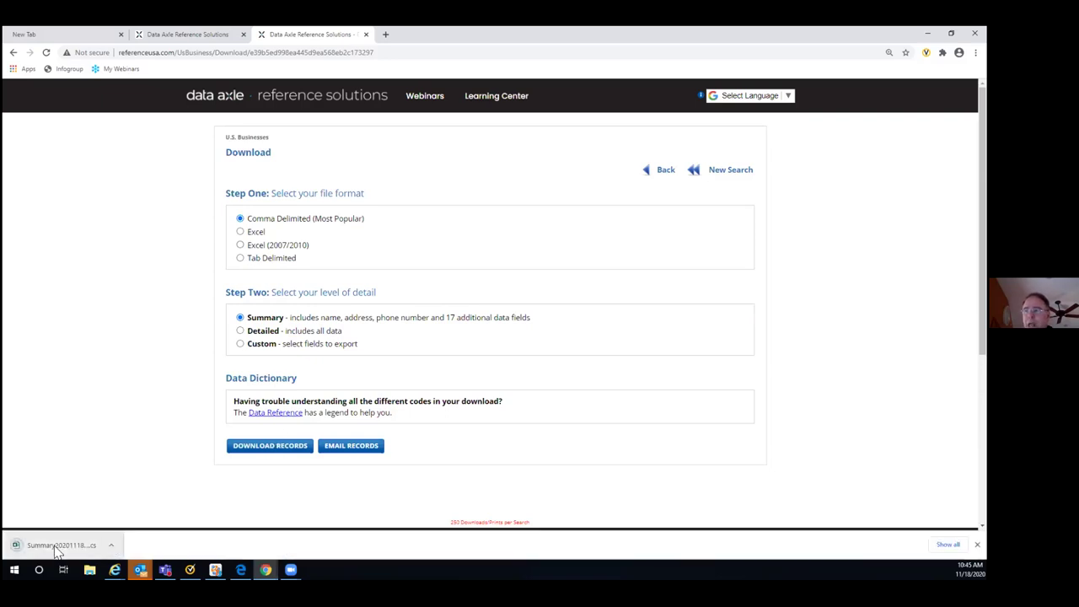
left_click(57, 546)
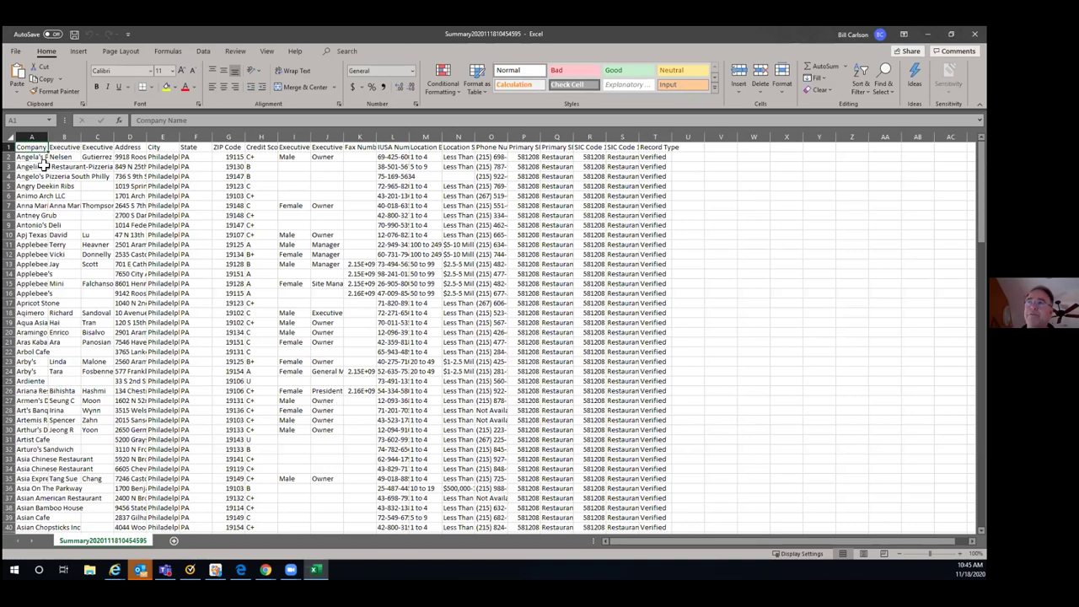
left_click(7, 135)
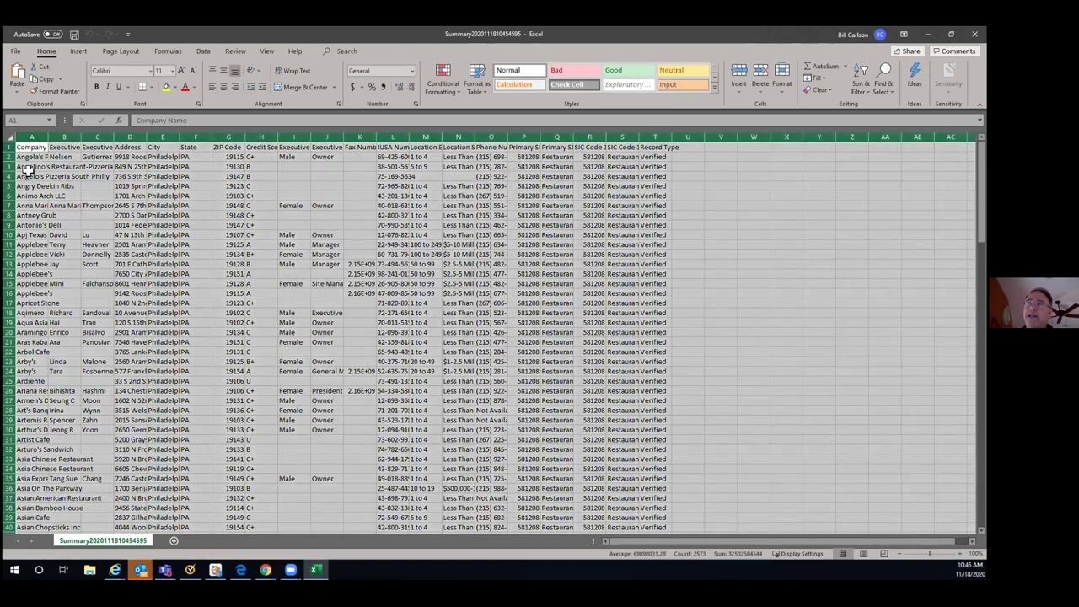
right_click(25, 171)
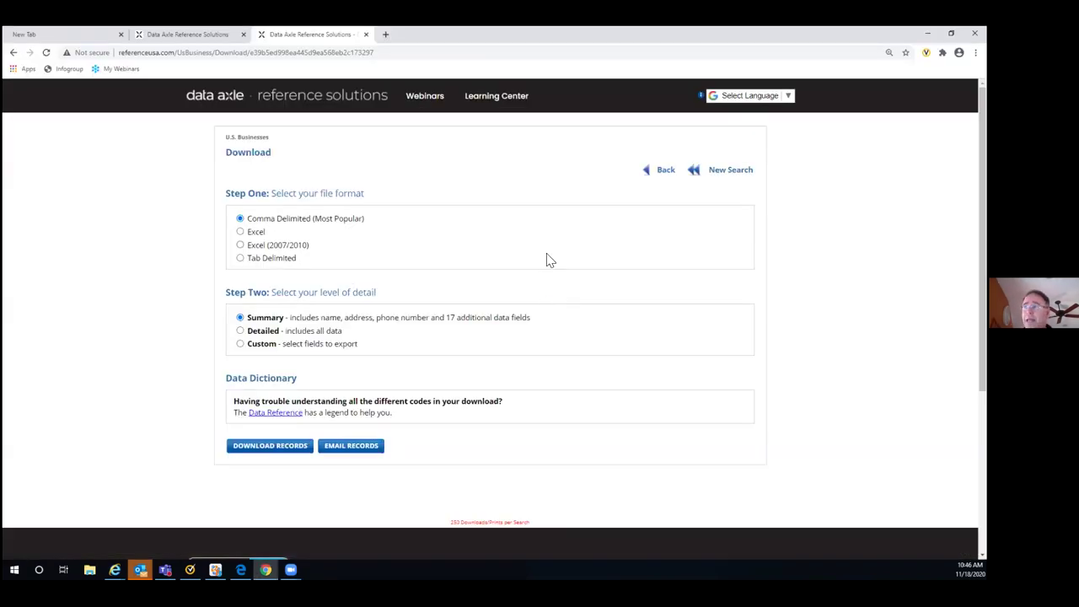
- Return from the download page to the search criteria and view the results again to start with a fresh record selection
left_click(664, 172)
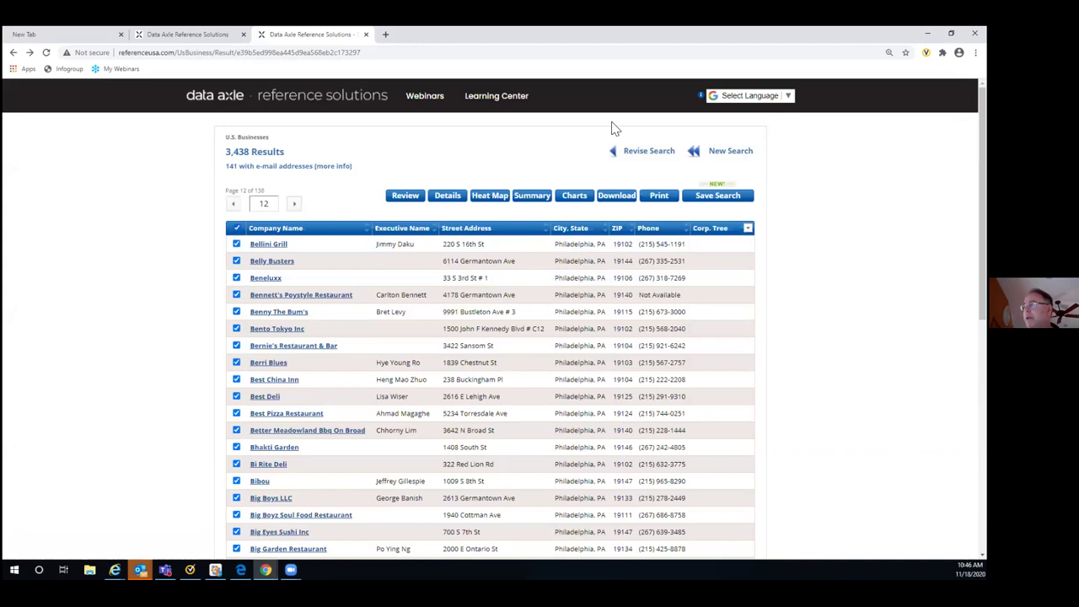
left_click(641, 155)
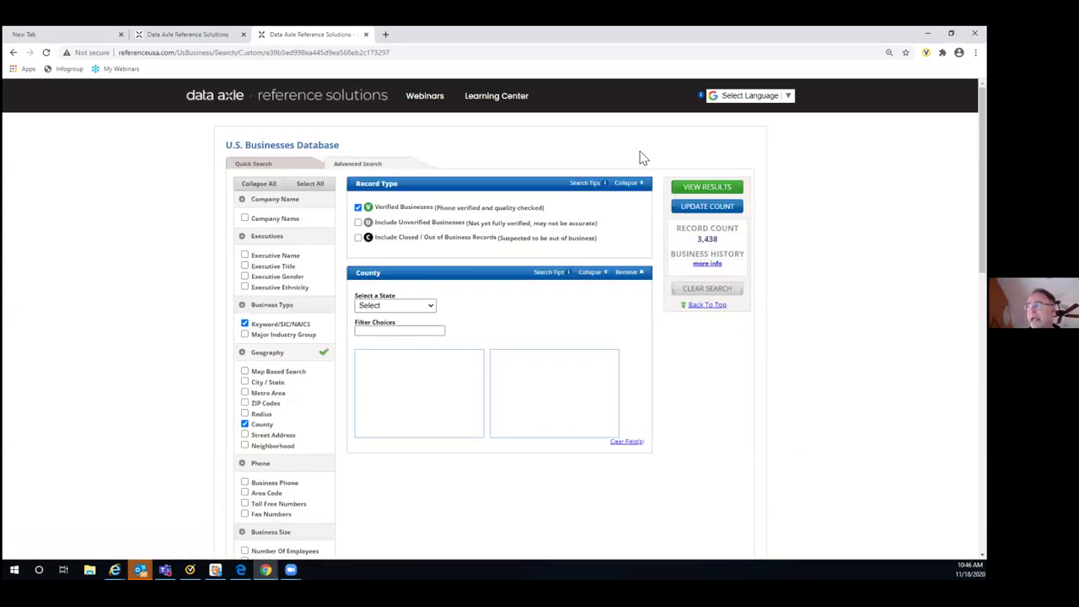
left_click(708, 189)
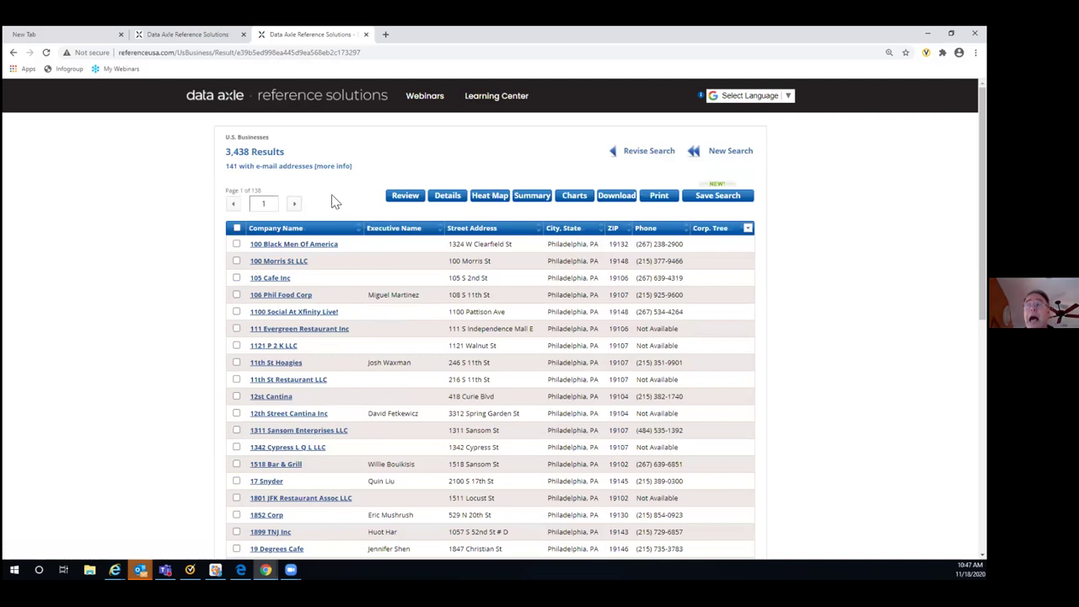
- Jump to page 13 of the results and select all the records on it
left_click(269, 207)
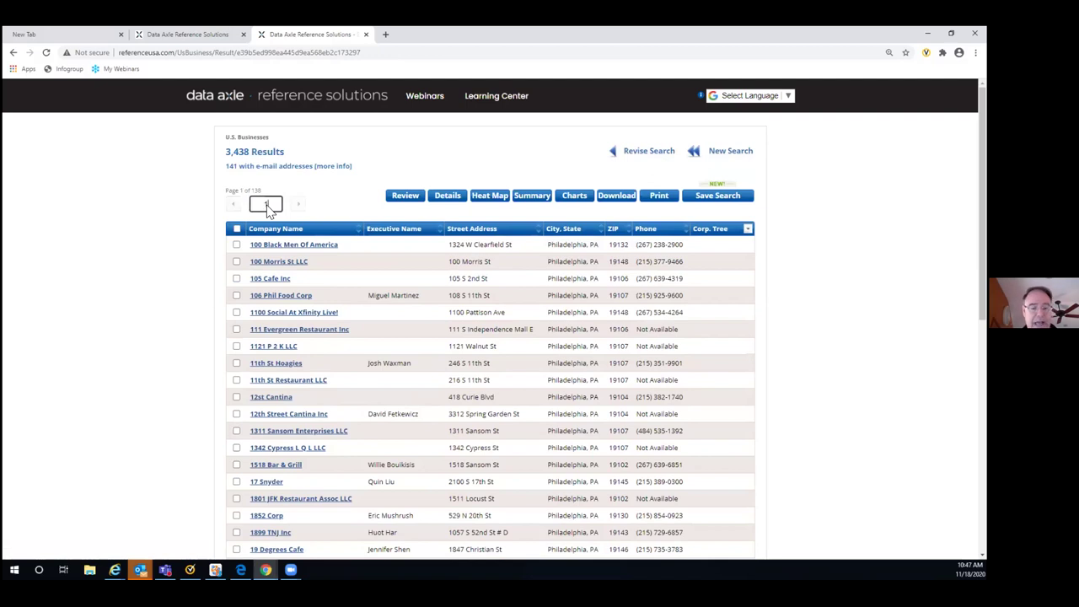
type("13")
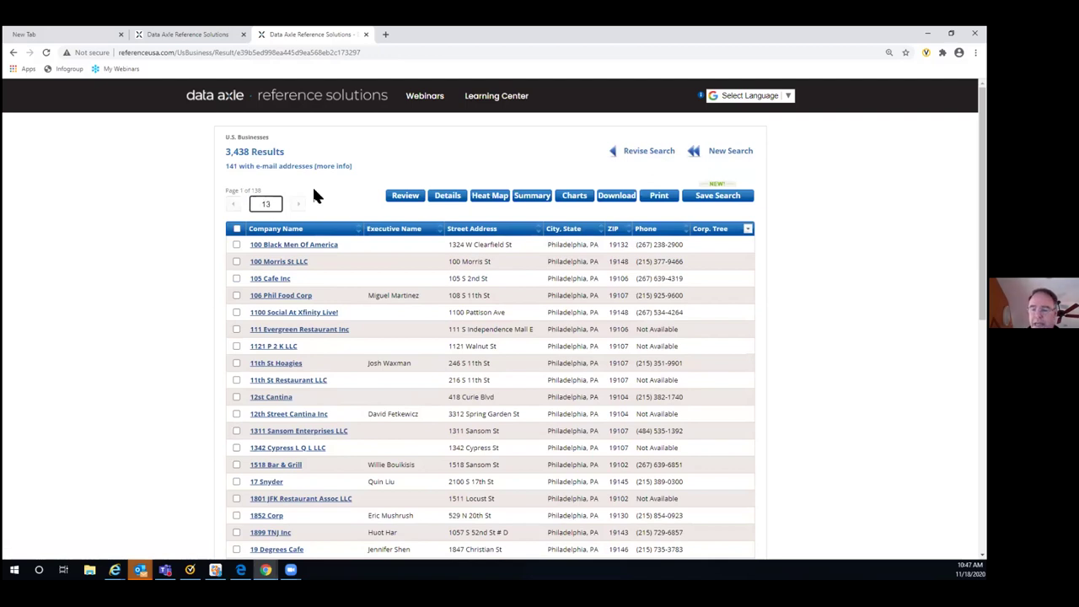
key("Return")
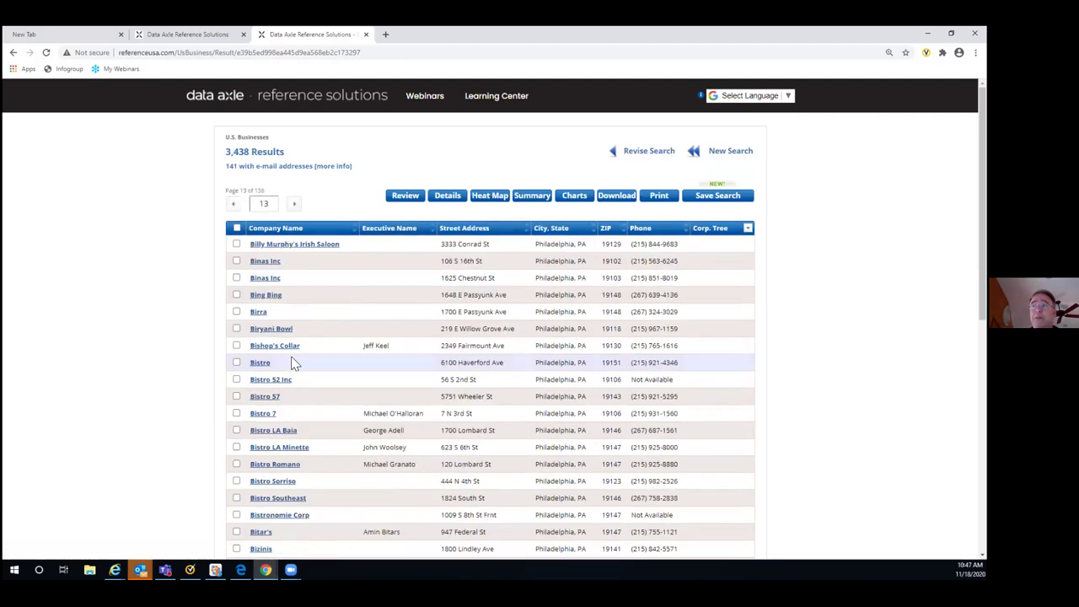
left_click(237, 229)
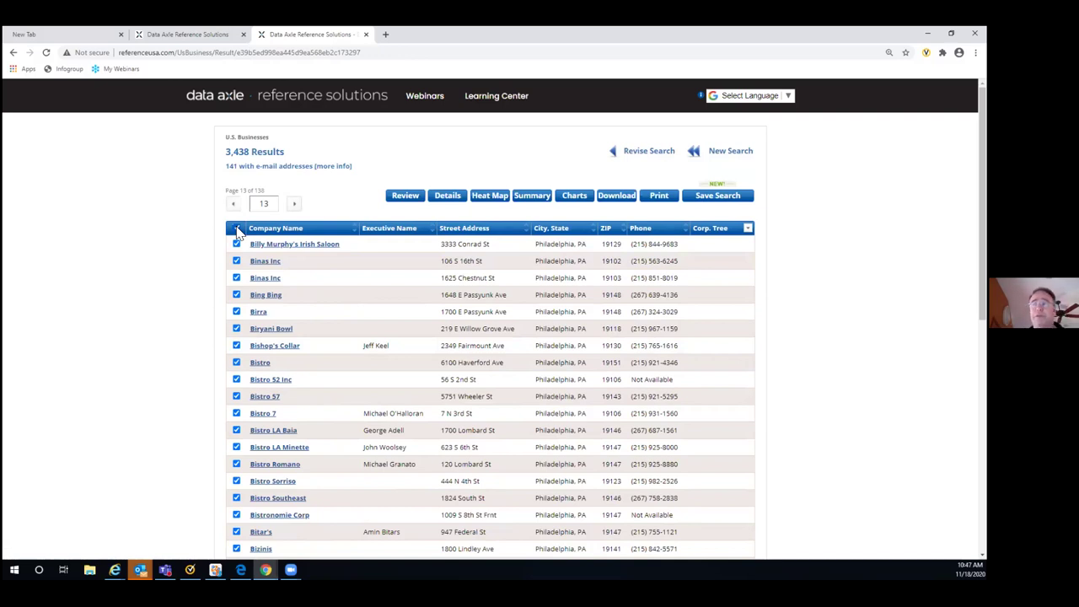
- Open the download options for the selected page 13 records and look over the formats, detail levels and email choice
left_click(612, 195)
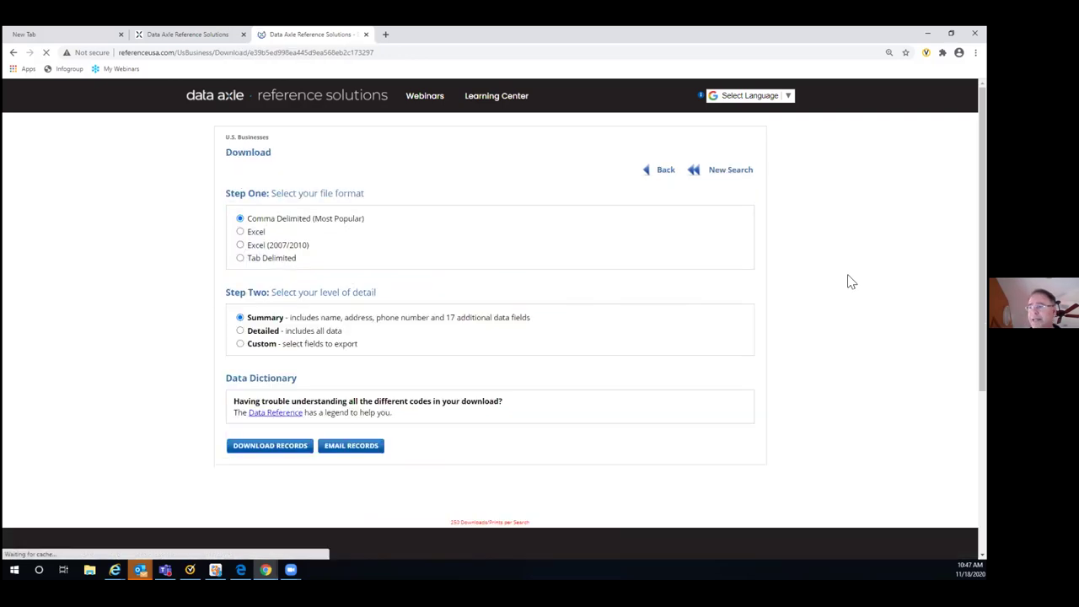
scroll(321, 404, "down", 2)
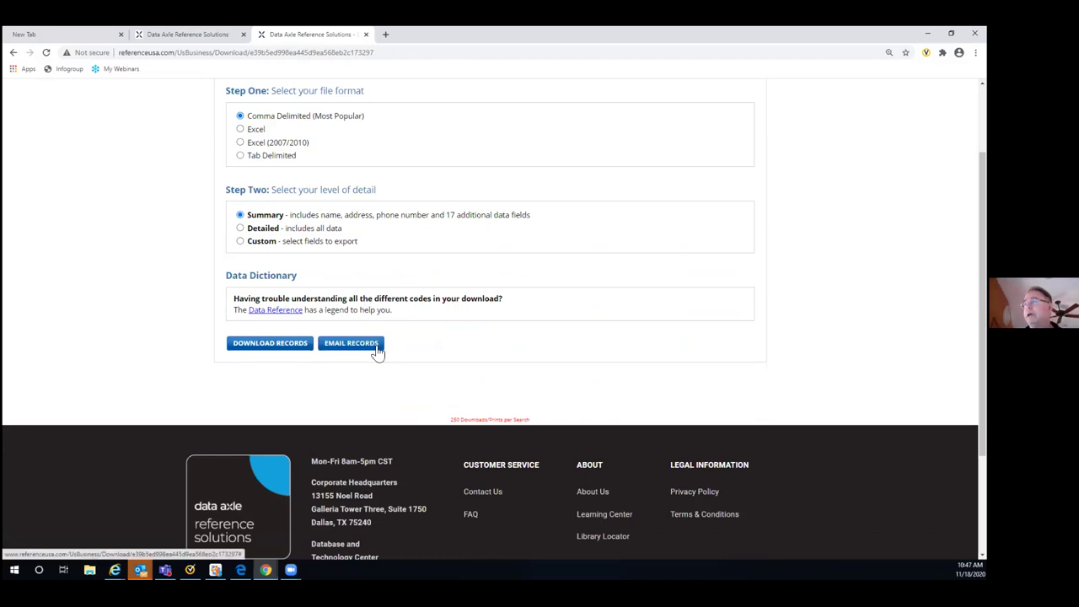
scroll(540, 290, "up", 2)
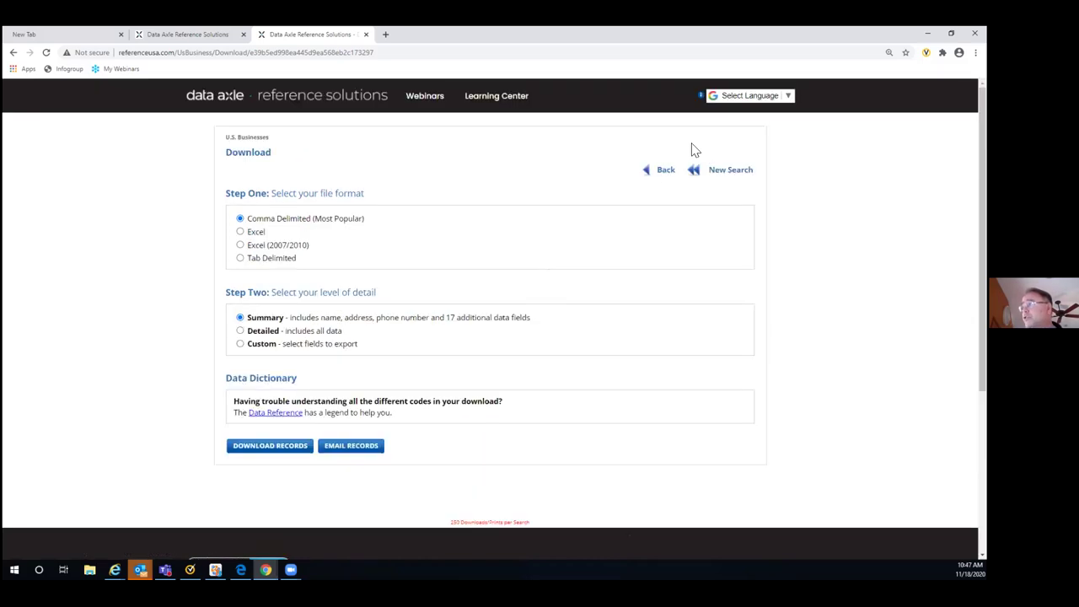
- Go back to revise the search and remove the County criterion, keeping the 581208 - RESTAURANTS selection
left_click(666, 171)
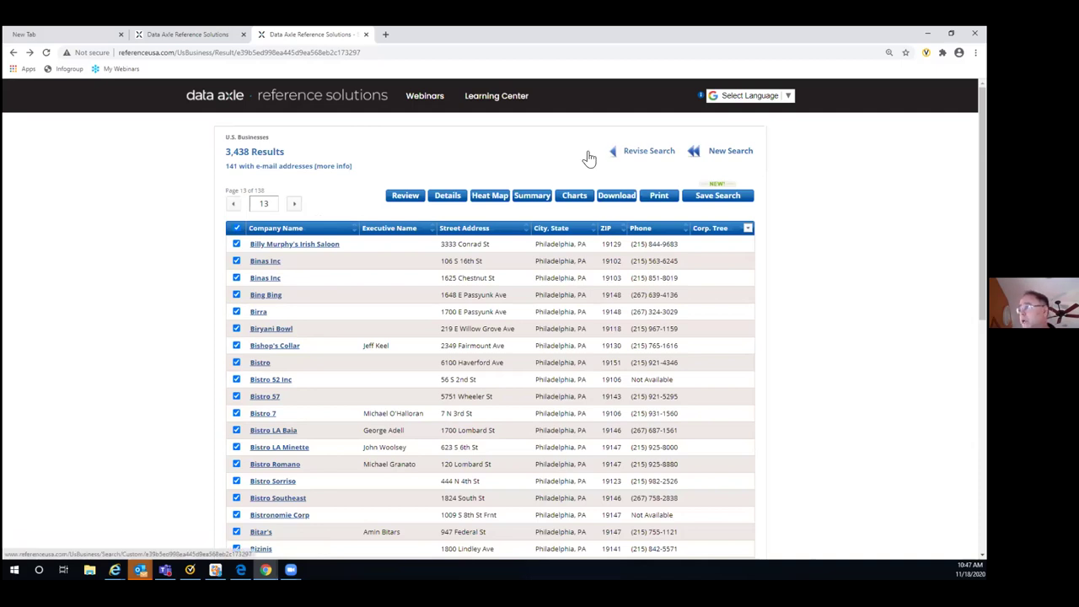
left_click(638, 154)
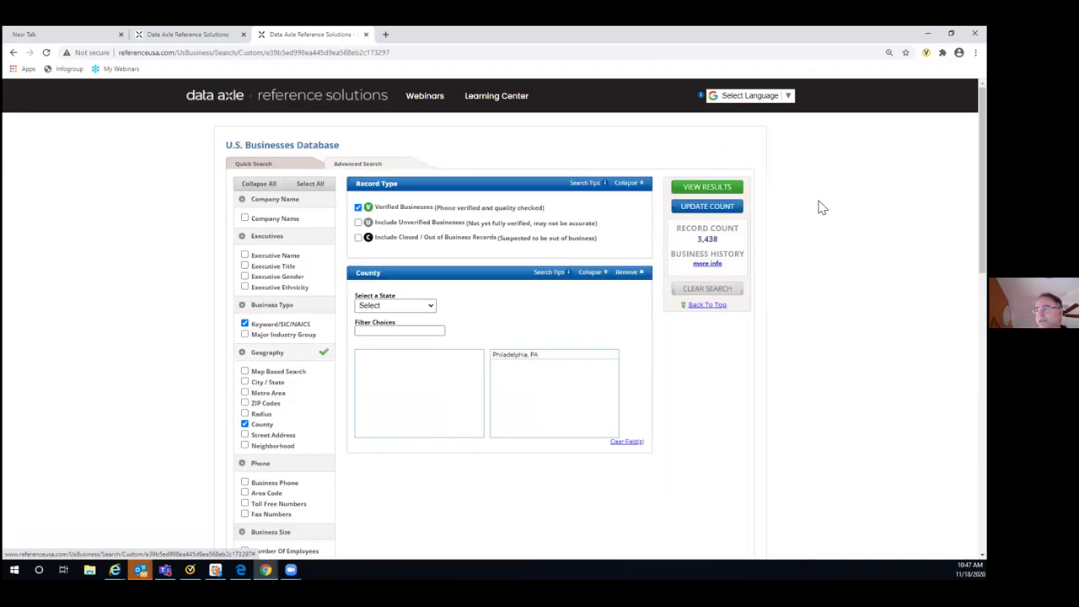
scroll(455, 344, "down", 1)
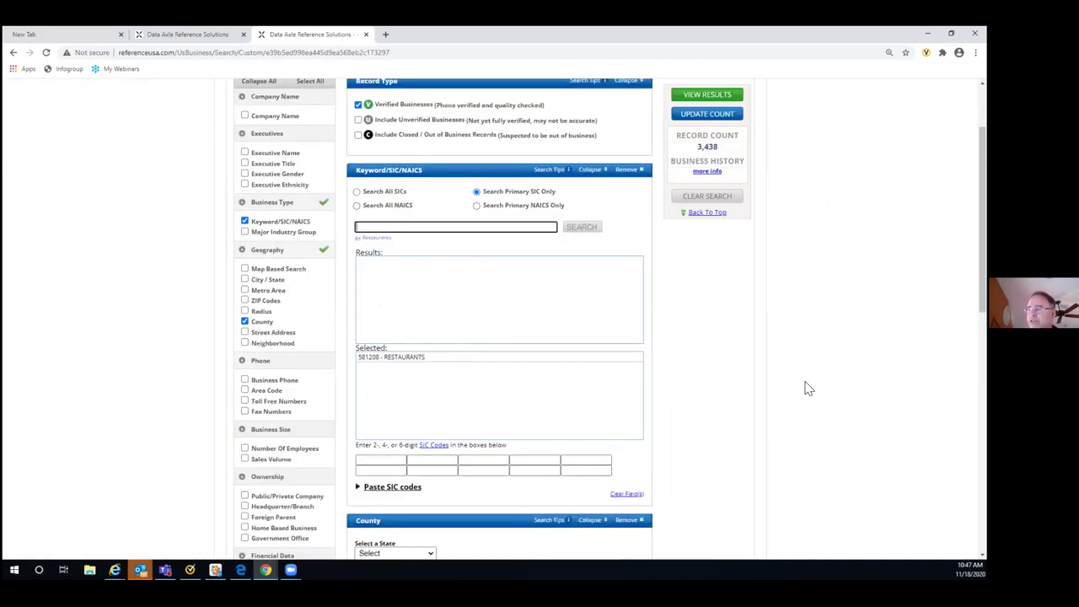
scroll(363, 376, "down", 2)
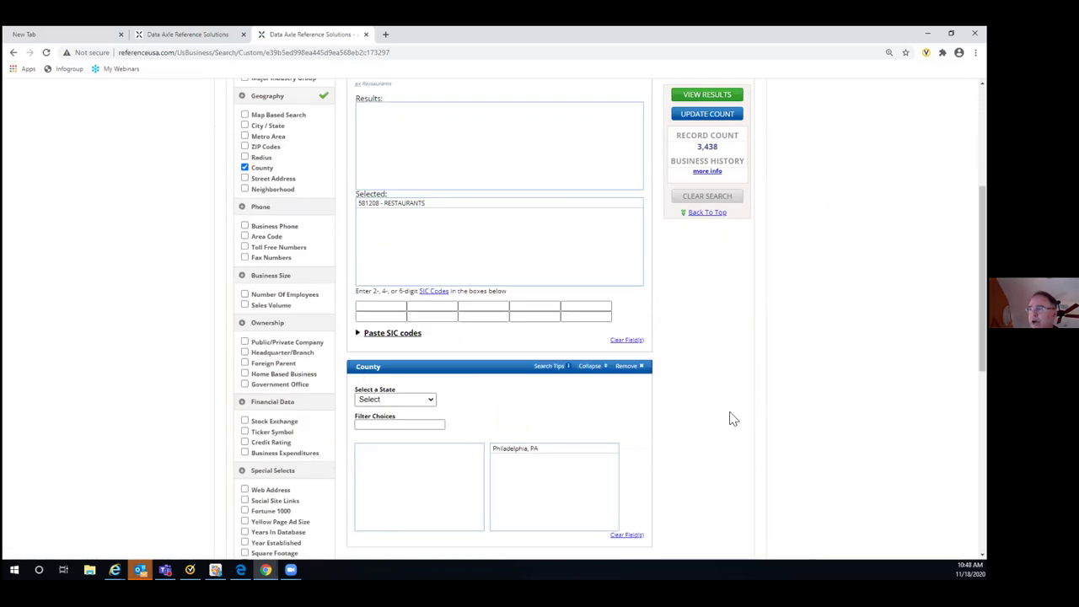
left_click(626, 368)
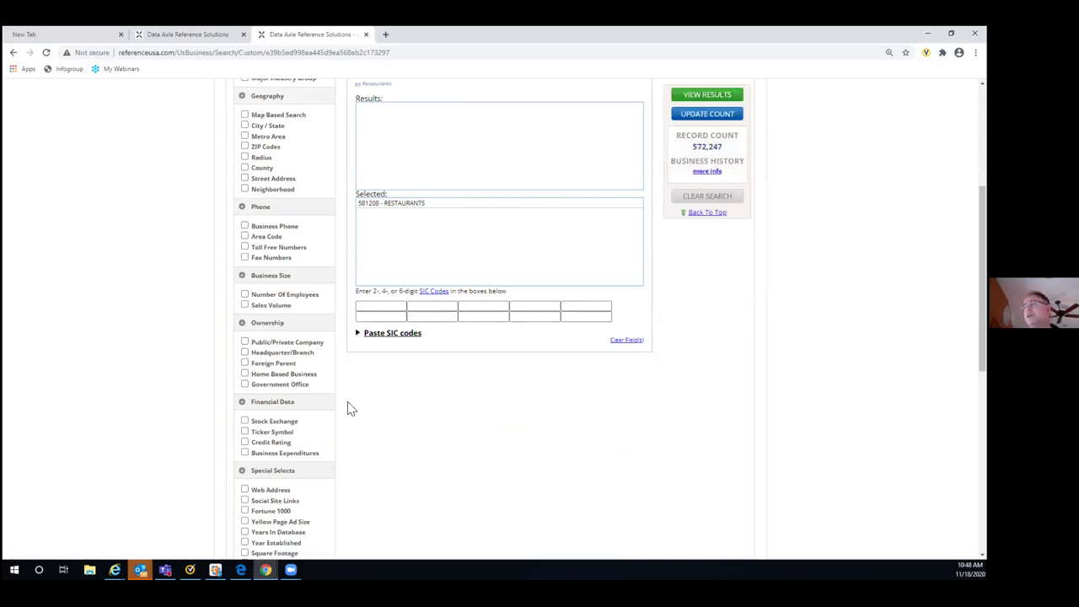
- Add the Number Of Employees criterion and select the 5-9 and 10-19 ranges
left_click(244, 294)
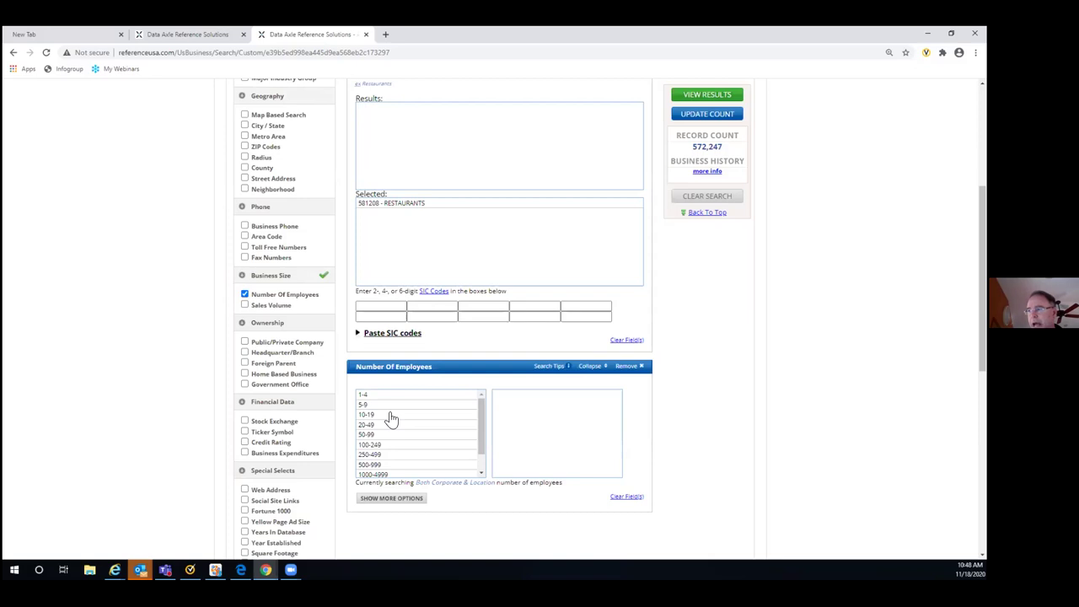
double_click(374, 406)
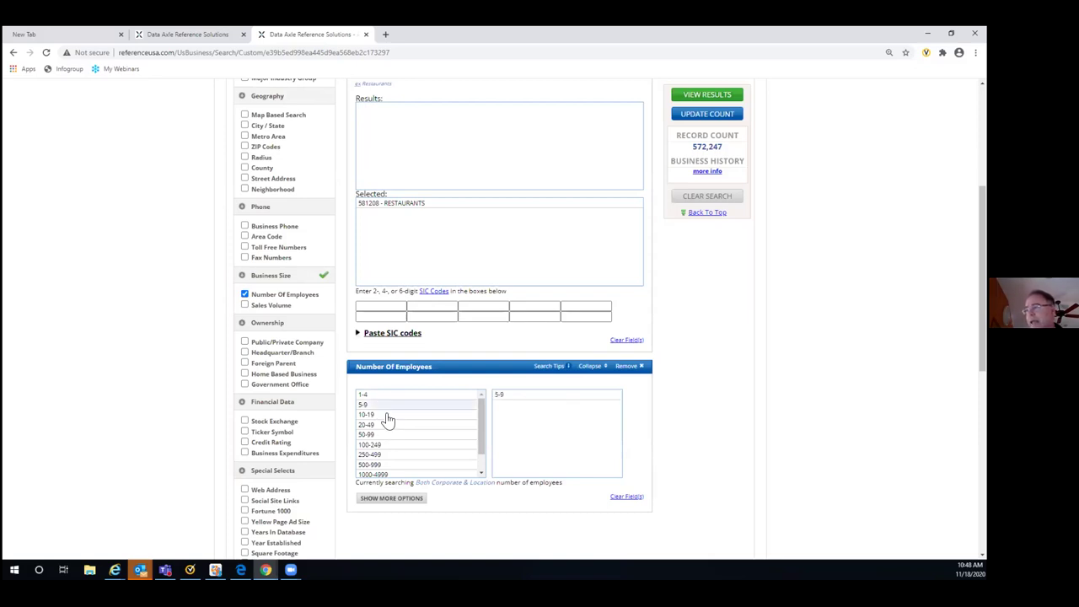
double_click(388, 415)
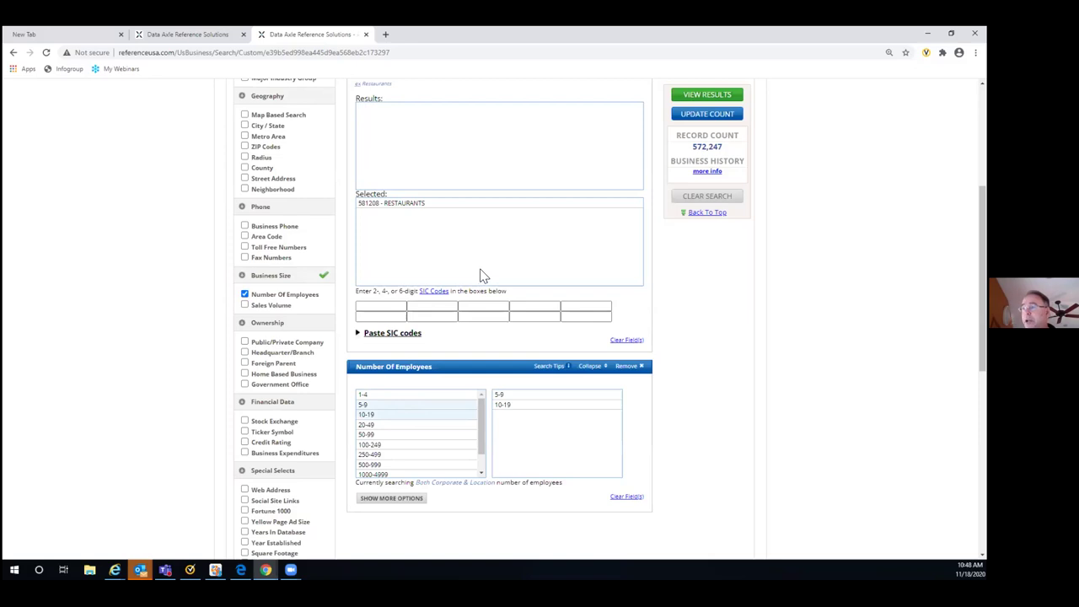
- Add the Web Address criterion and limit the search to only companies with a web address
scroll(333, 385, "down", 3)
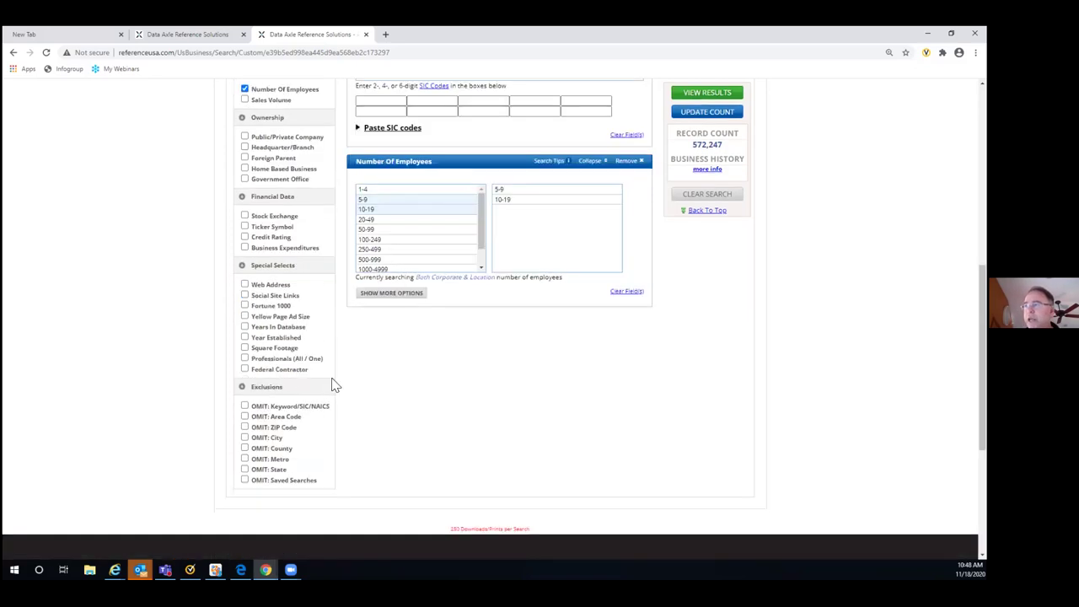
left_click(244, 285)
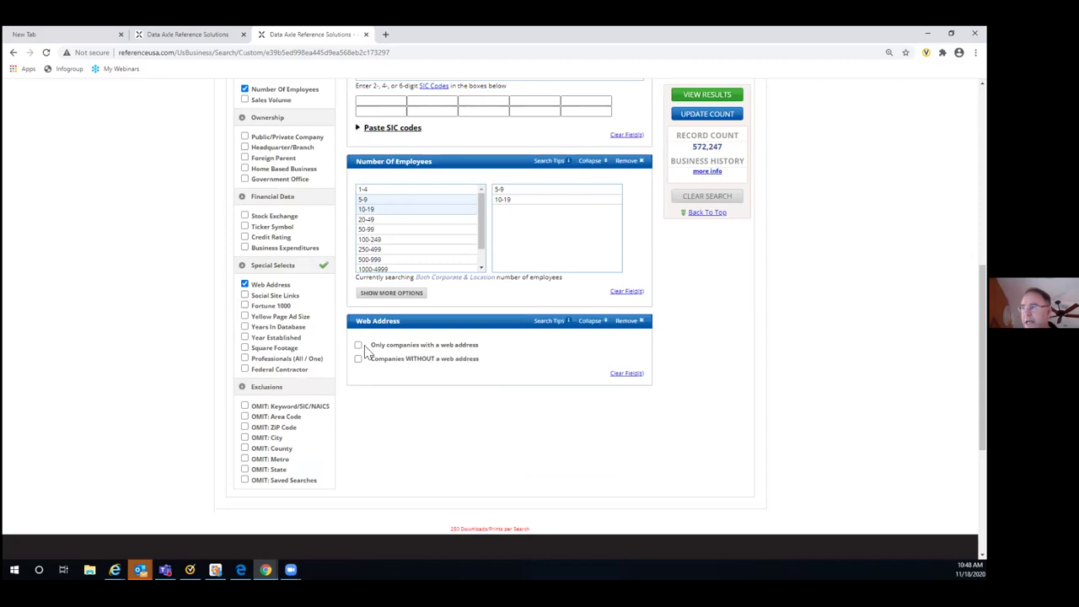
left_click(359, 345)
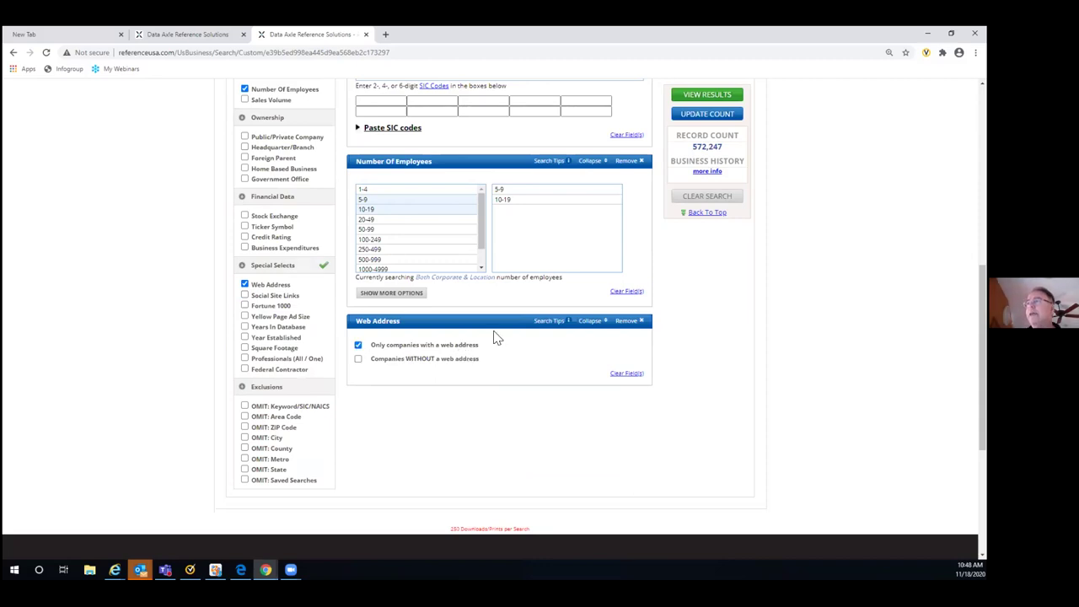
scroll(446, 321, "up", 3)
scroll(305, 279, "up", 2)
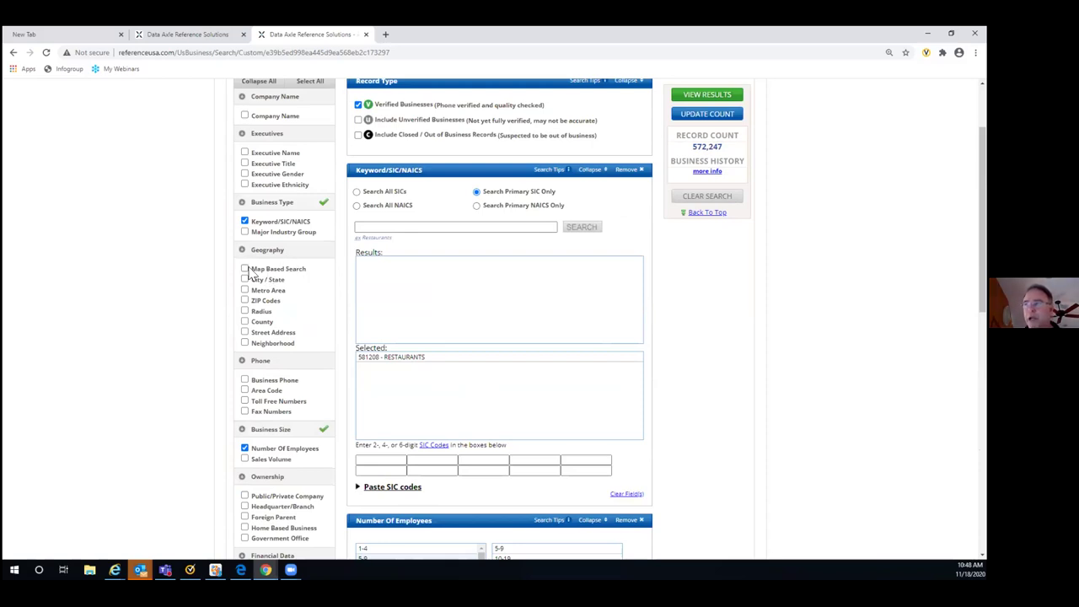
- Add the Map Based Search criterion to the restaurant search and open its map
left_click(245, 269)
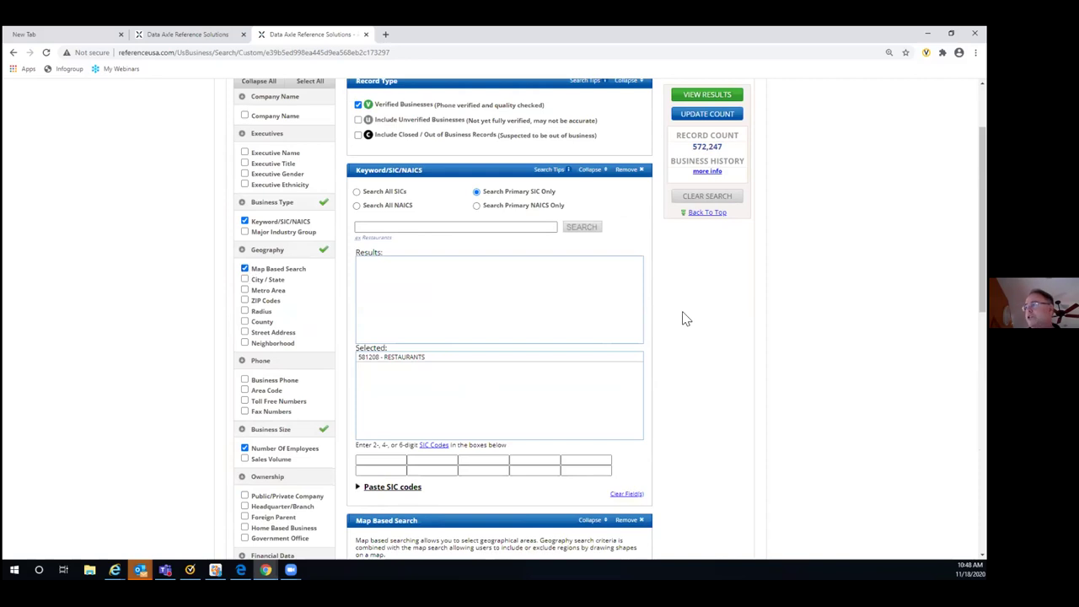
scroll(699, 312, "down", 2)
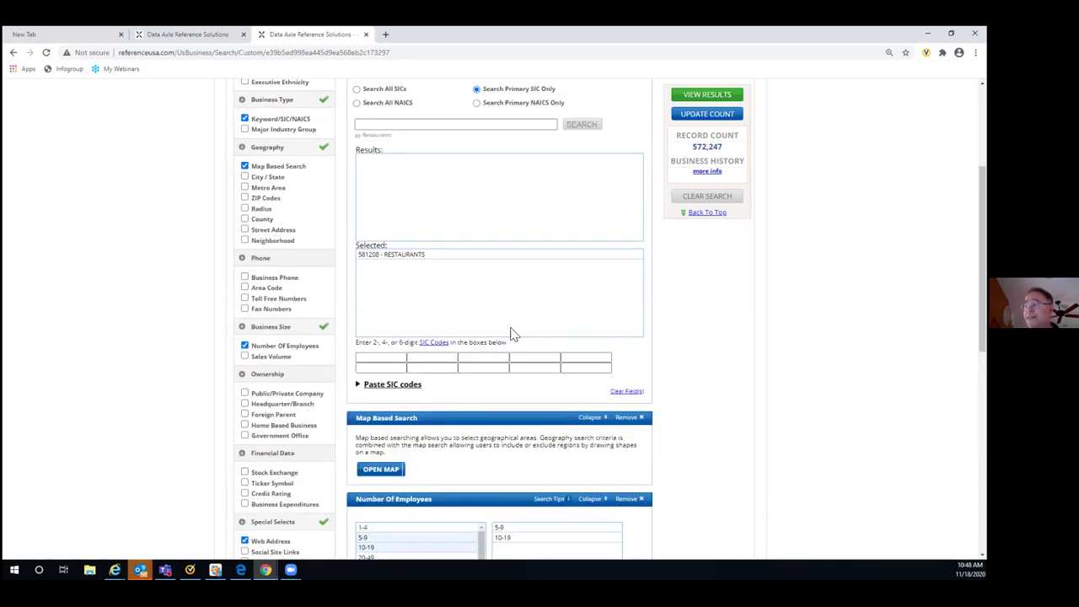
scroll(511, 332, "down", 2)
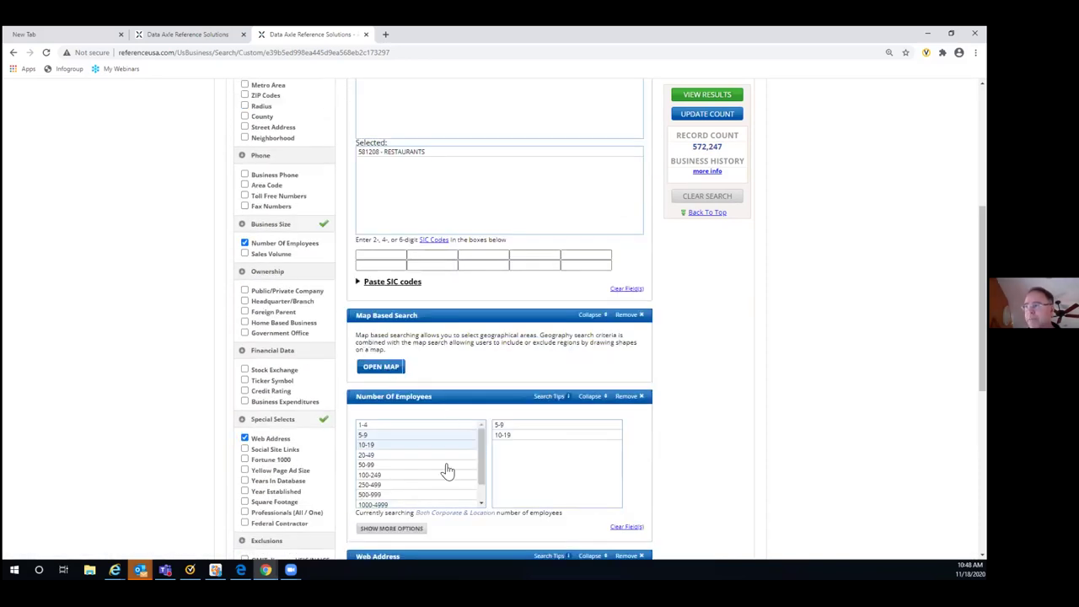
left_click(377, 368)
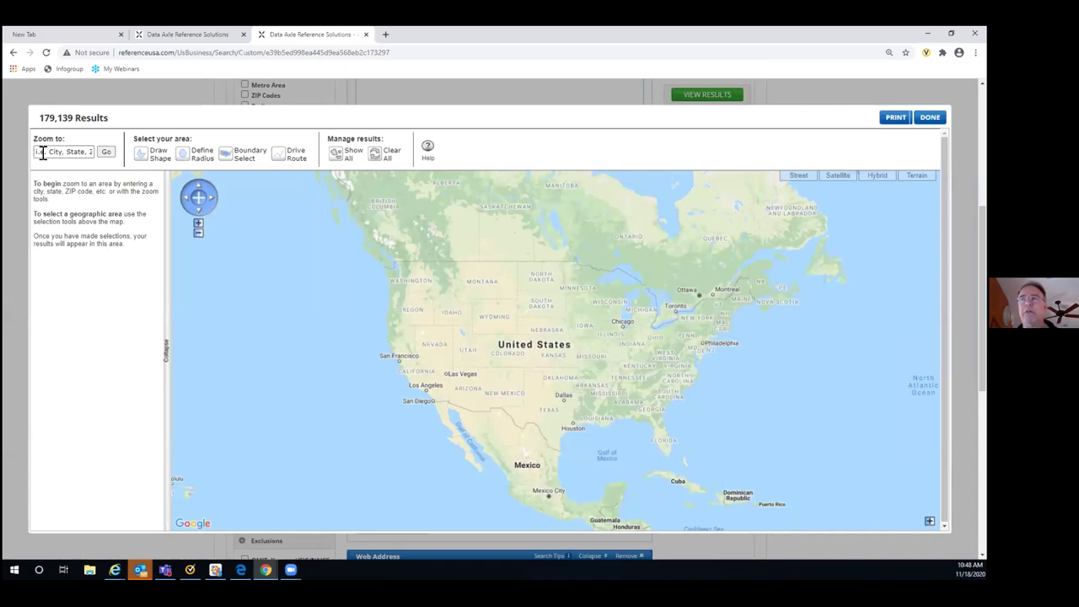
- Center the map on ZIP code 19125 in Philadelphia
left_click(42, 153)
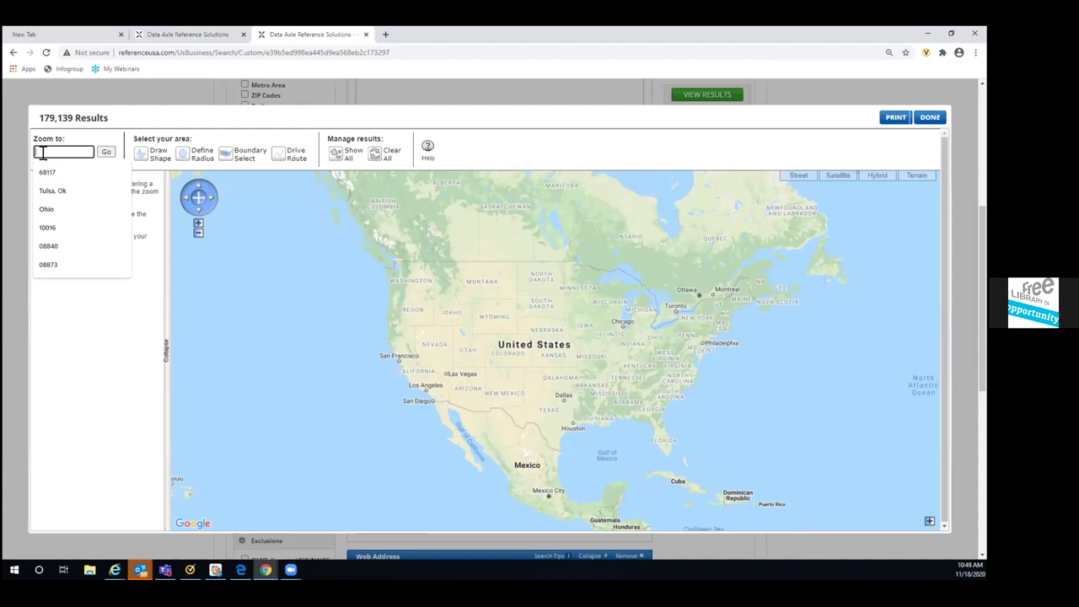
type("1")
type("512")
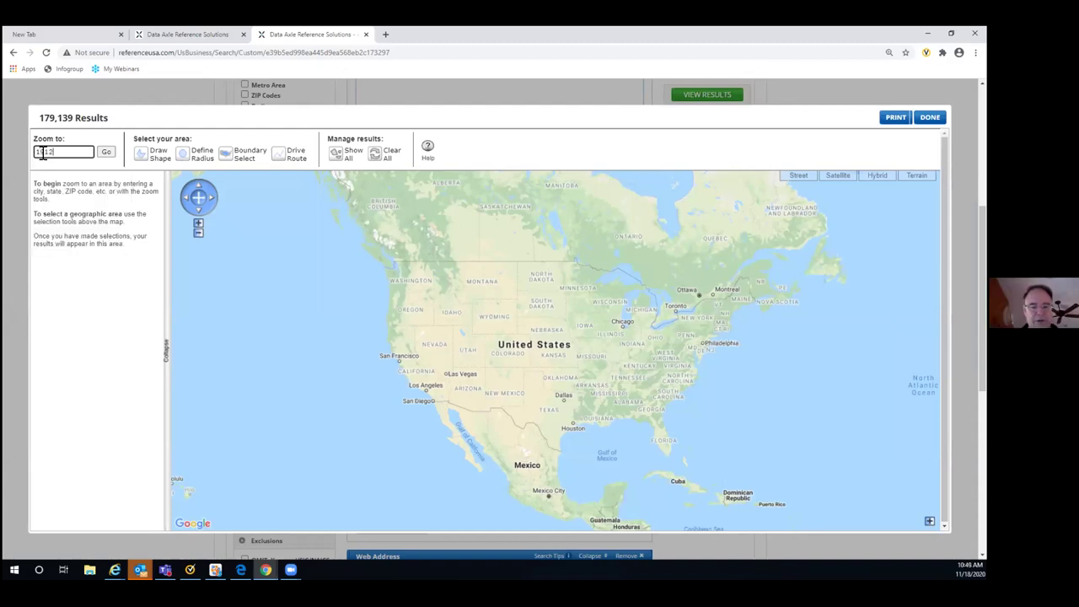
type("5")
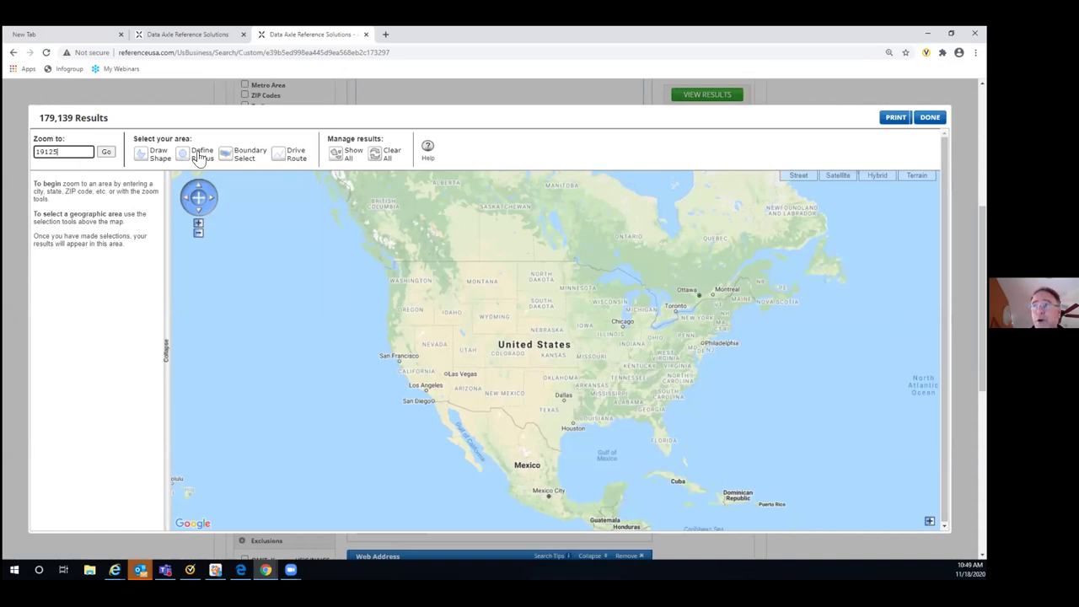
left_click(63, 153)
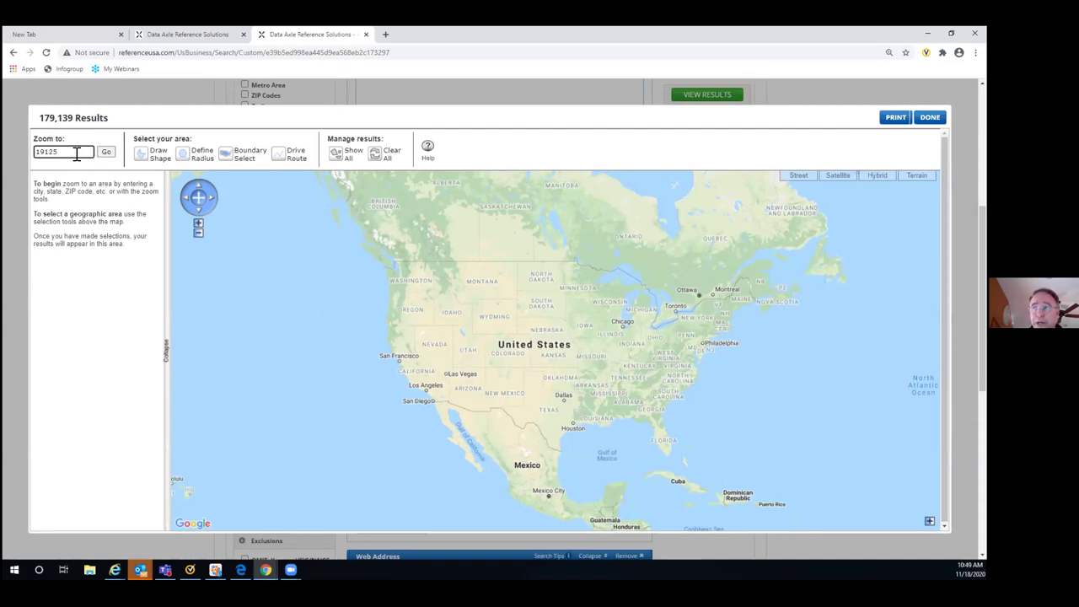
left_click(105, 153)
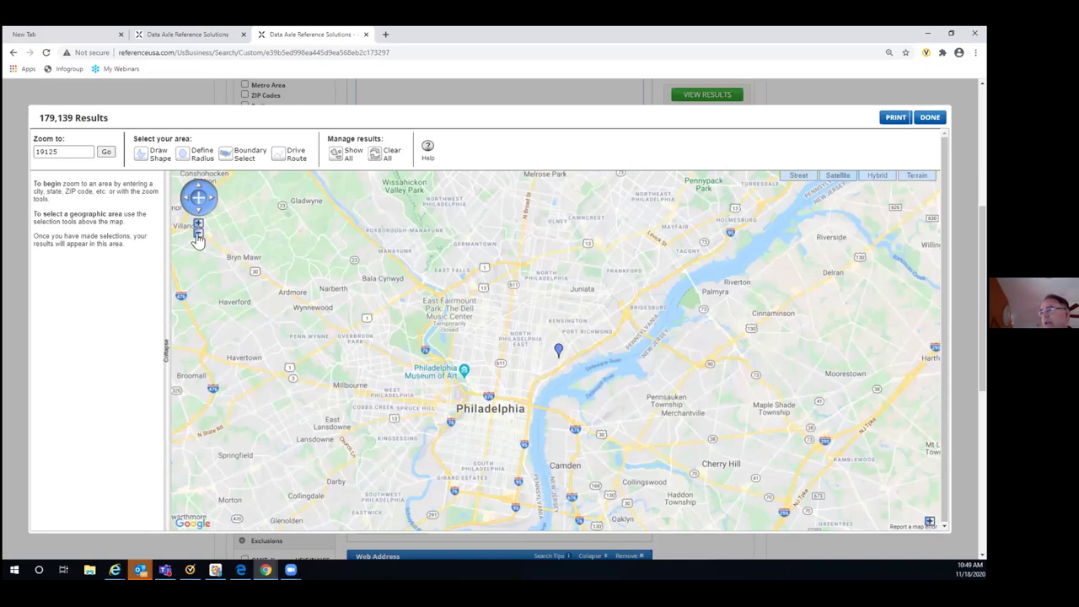
- Draw a freeform search shape southwest of central Philadelphia, enclosing the Springfield area and reaching down toward Chester
left_click(198, 236)
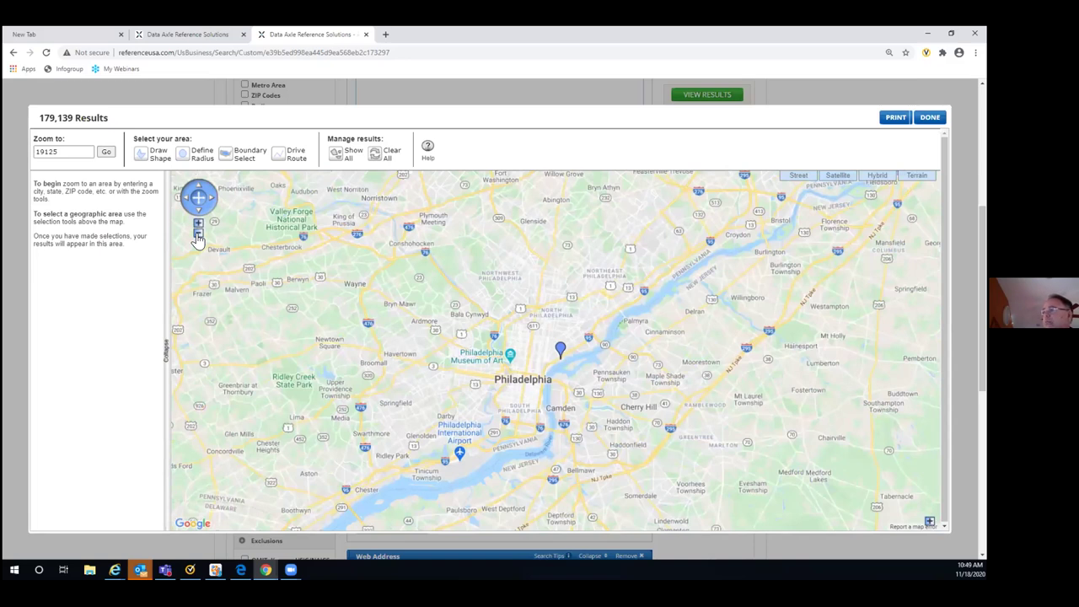
left_click(198, 236)
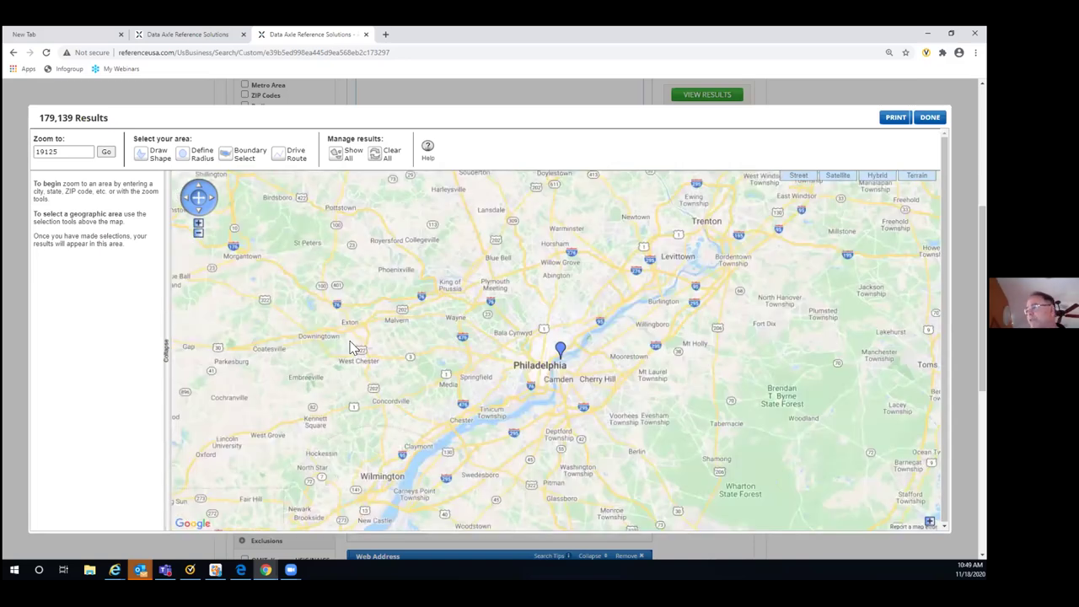
left_click_drag(353, 346, 337, 306)
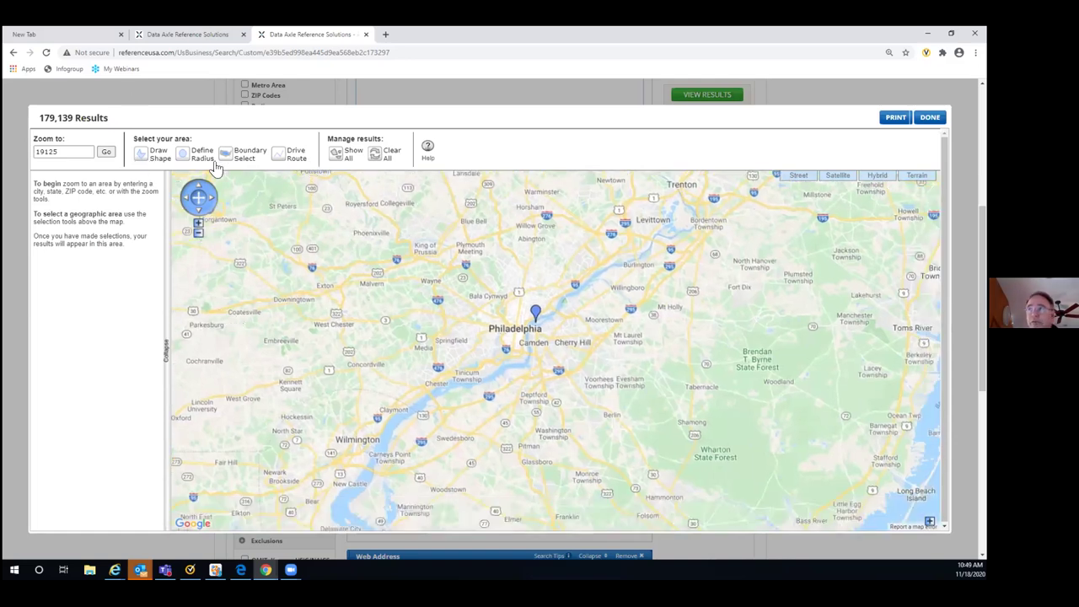
left_click(140, 160)
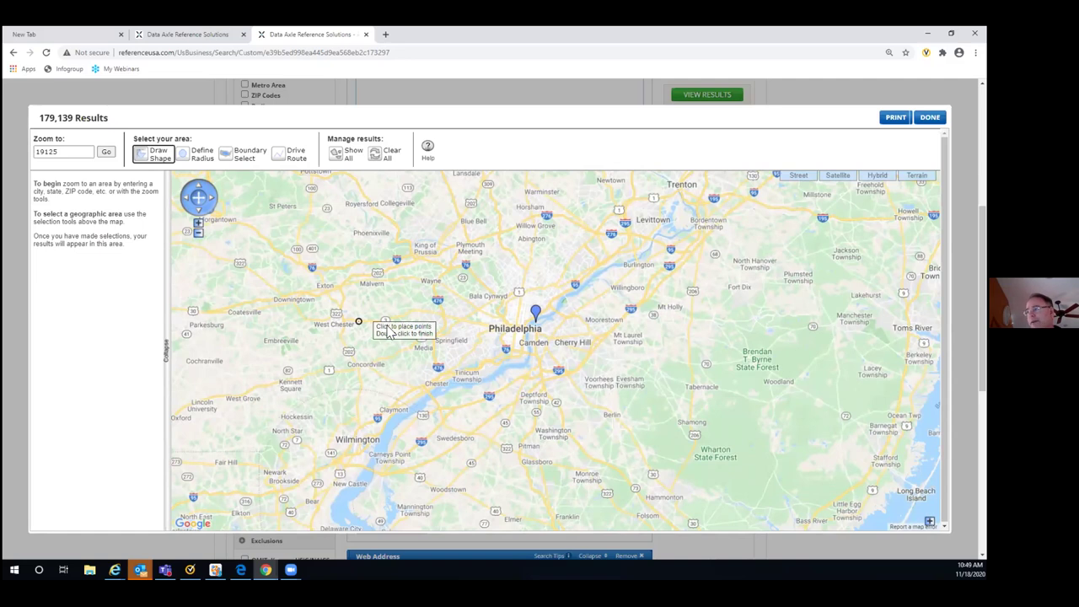
left_click(521, 331)
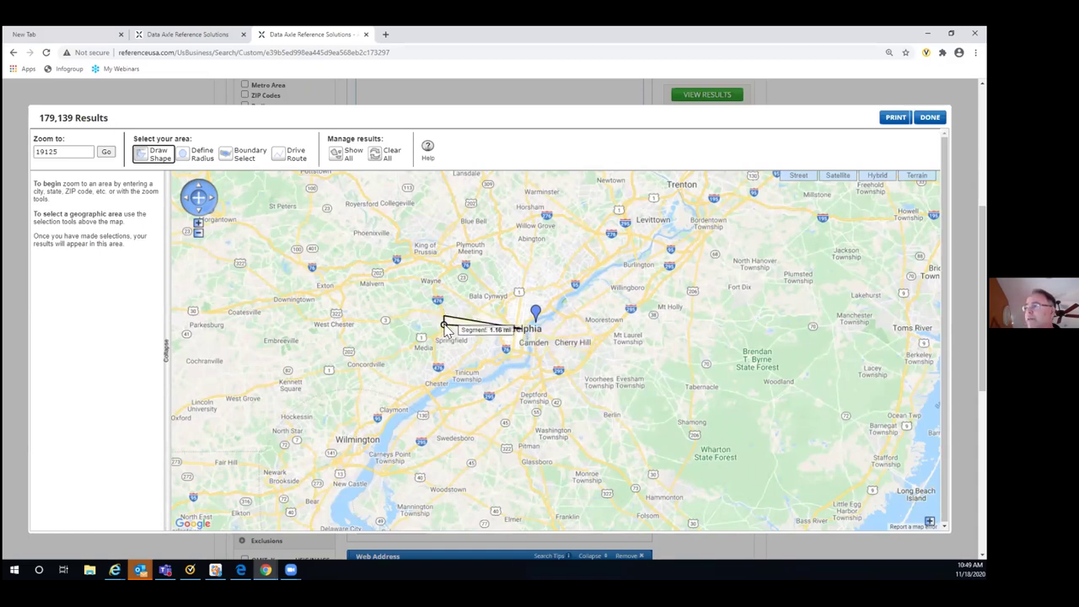
left_click(445, 318)
left_click(432, 338)
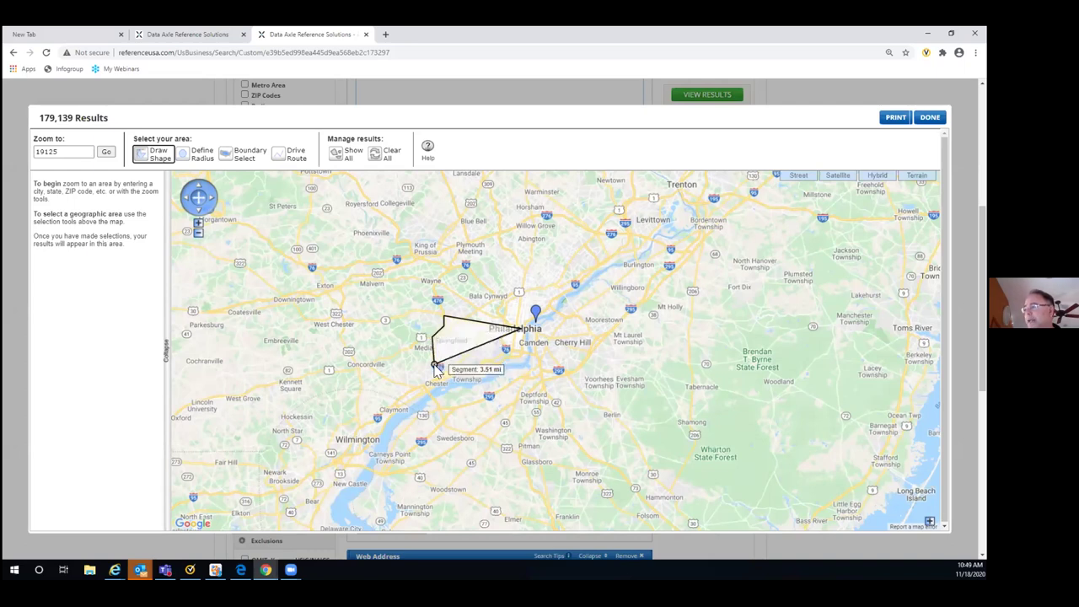
left_click(436, 368)
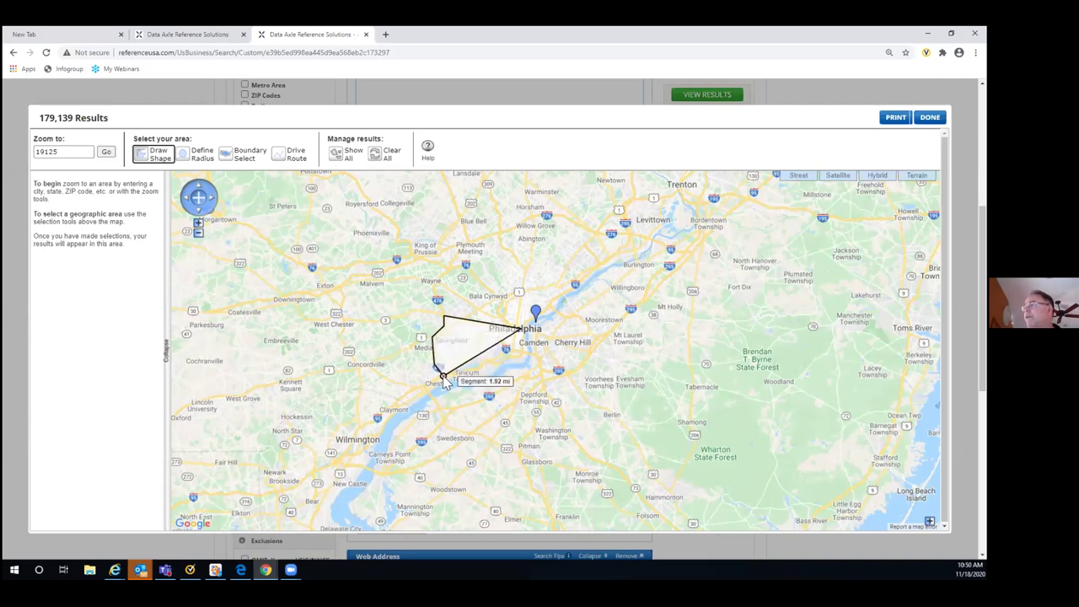
left_click(455, 374)
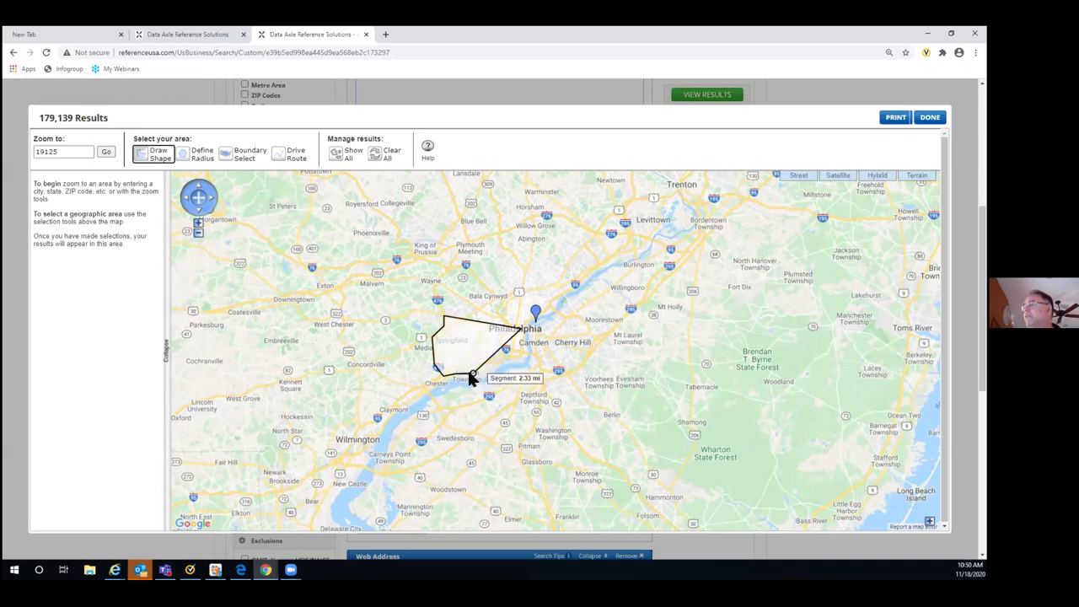
left_click(471, 372)
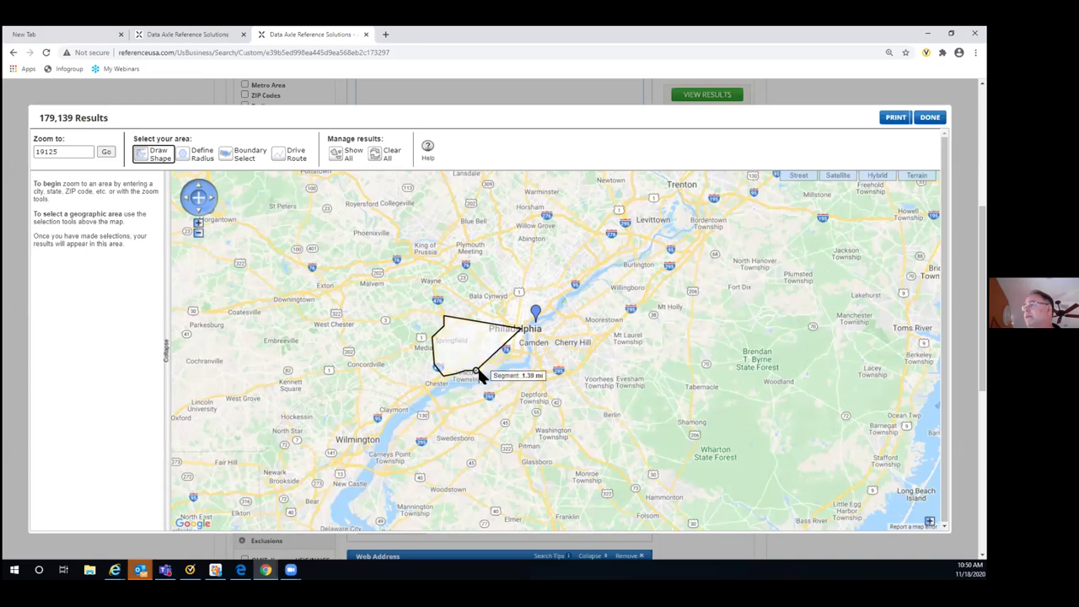
left_click(489, 362)
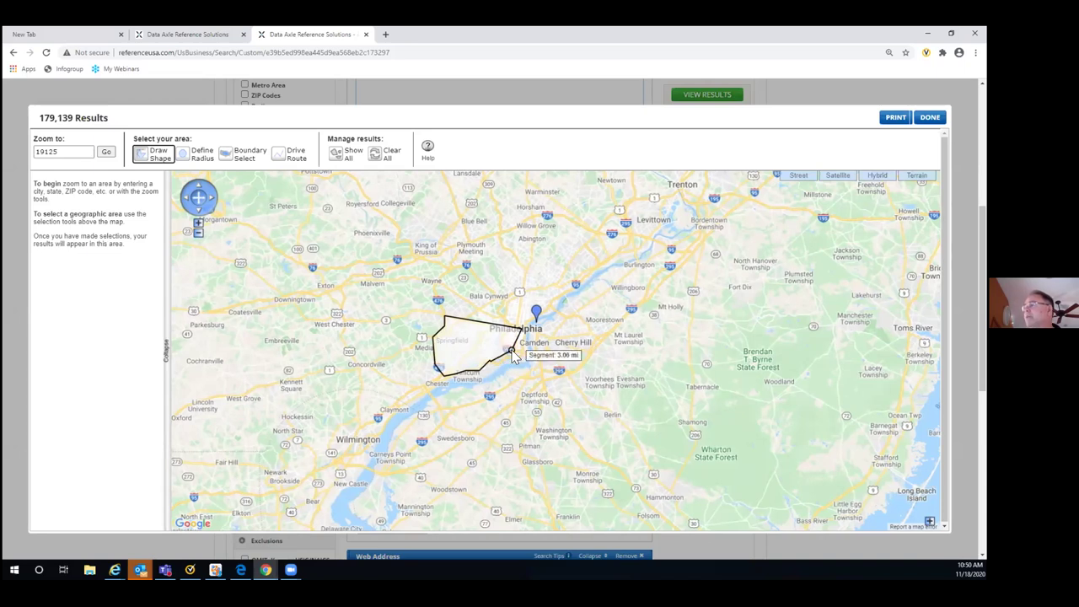
left_click(522, 351)
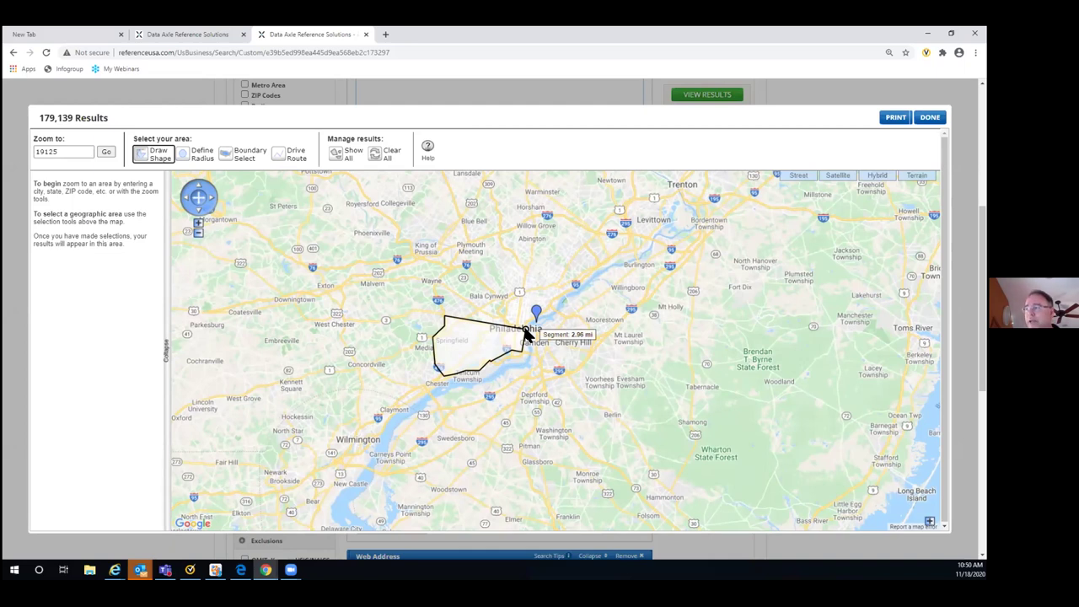
left_click(527, 329)
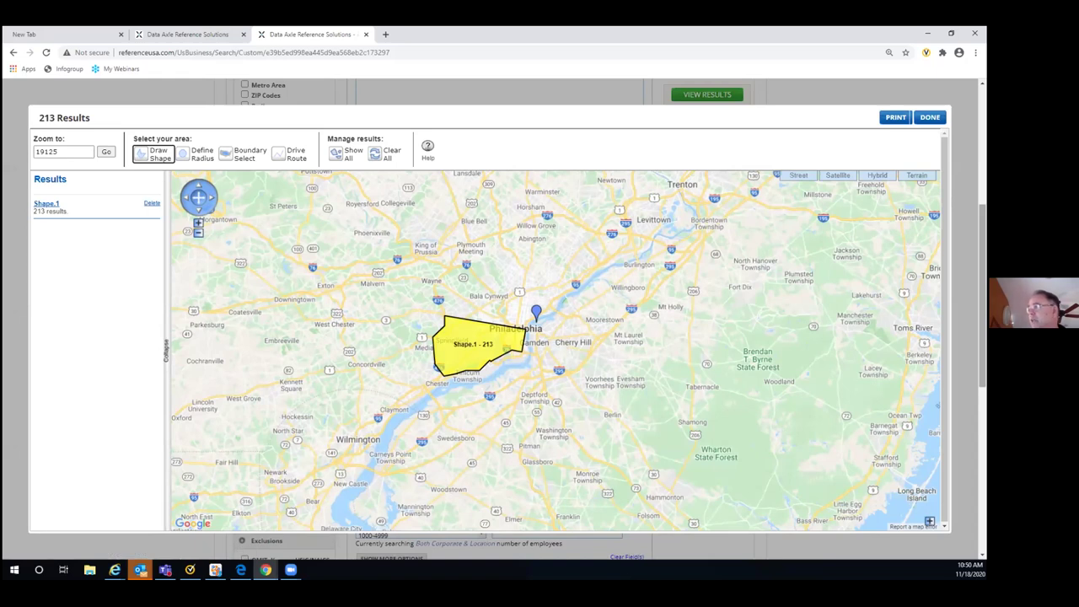
- Delete the drawn shape from the map search results
scroll(753, 133, "up", 2)
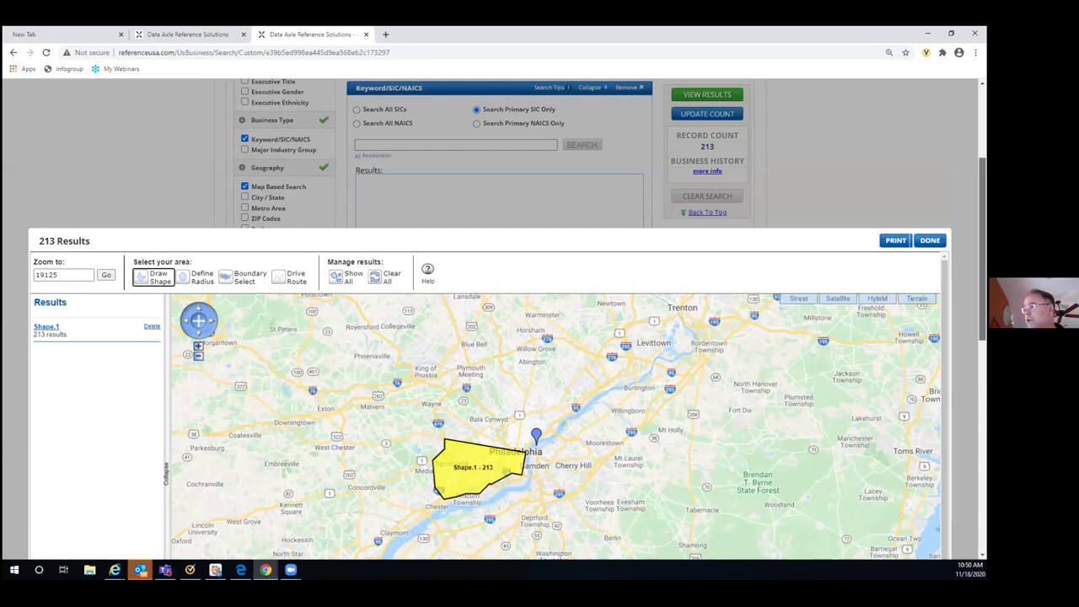
scroll(368, 225, "down", 2)
scroll(369, 225, "up", 1)
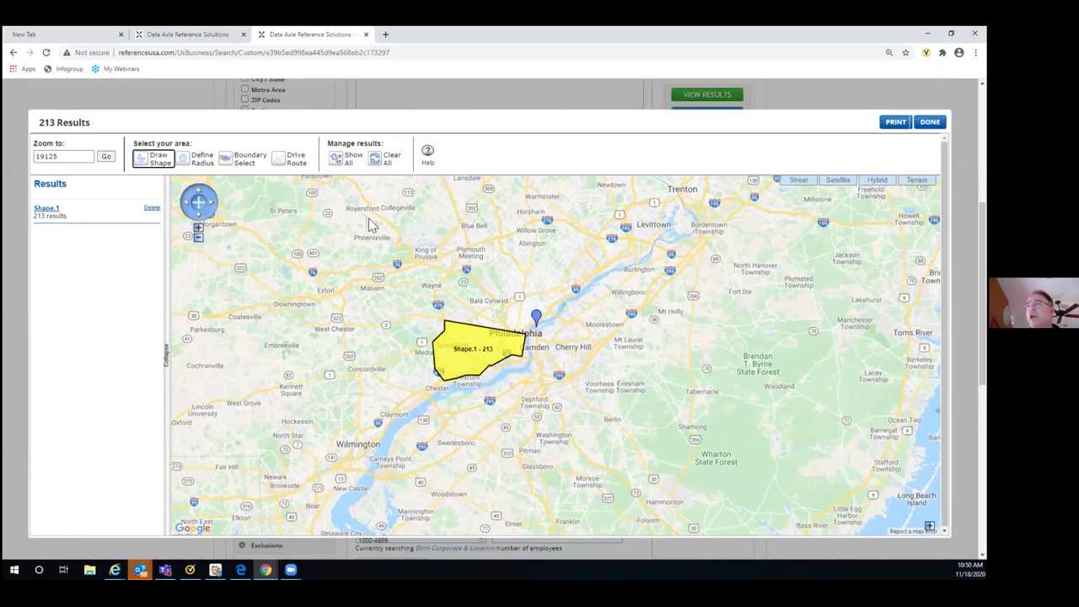
left_click(151, 208)
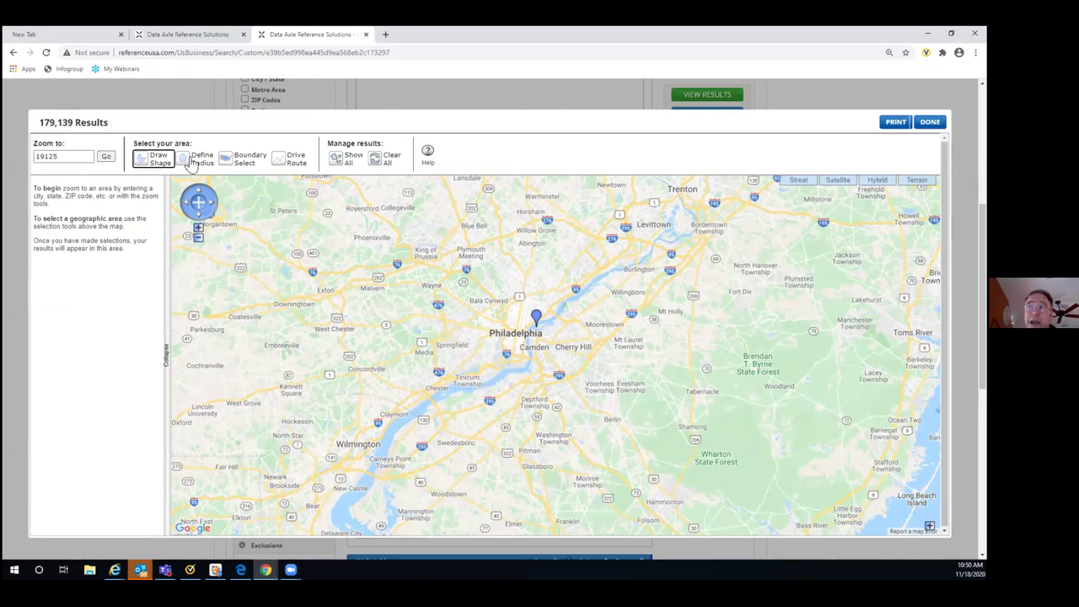
- Start defining a radius search area on a wider map view around Philadelphia
left_click(198, 241)
left_click(198, 241)
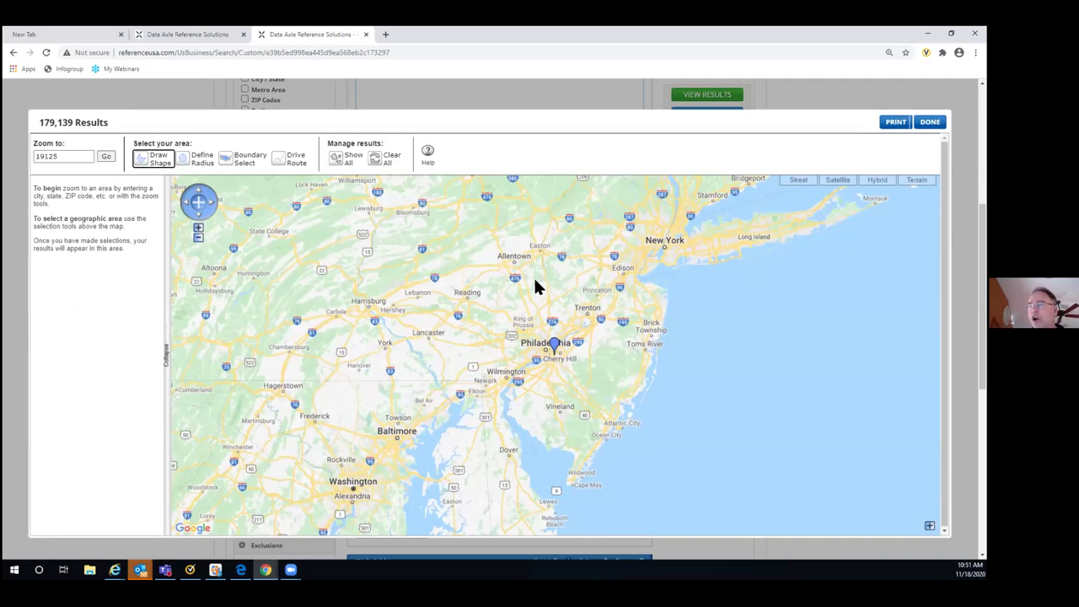
left_click(150, 159)
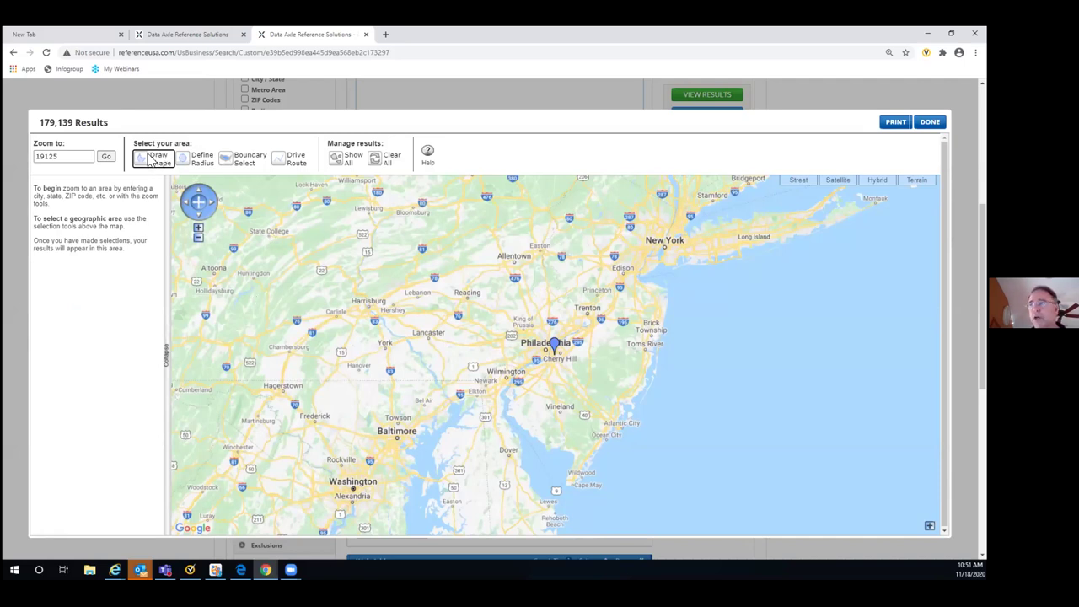
left_click(199, 229)
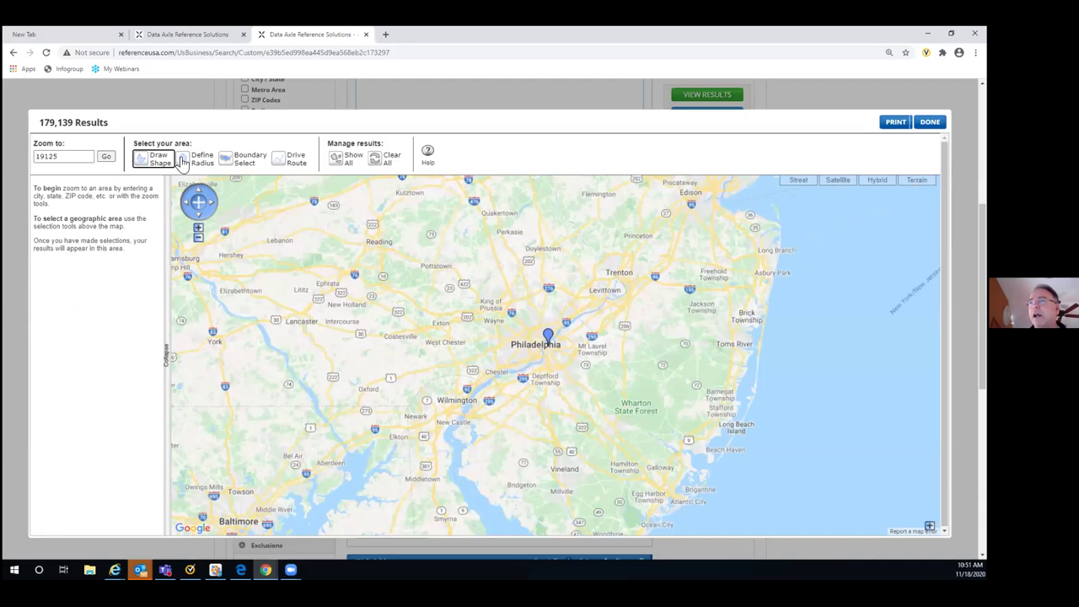
left_click(184, 160)
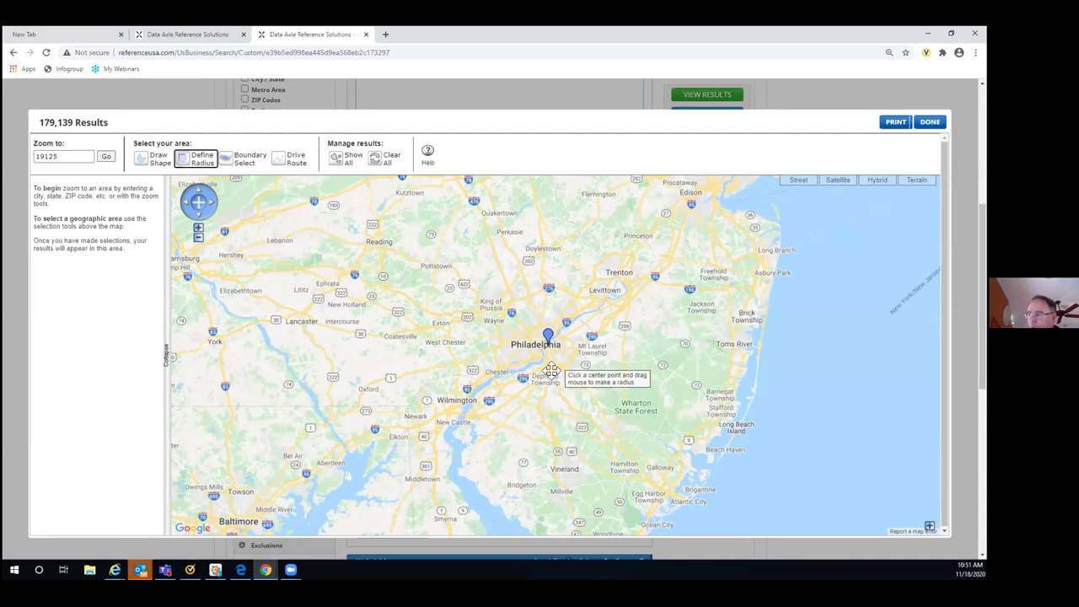
- Draw a radius of about 4 miles just south of Philadelphia and delete it from the map selections
left_click_drag(551, 370, 550, 384)
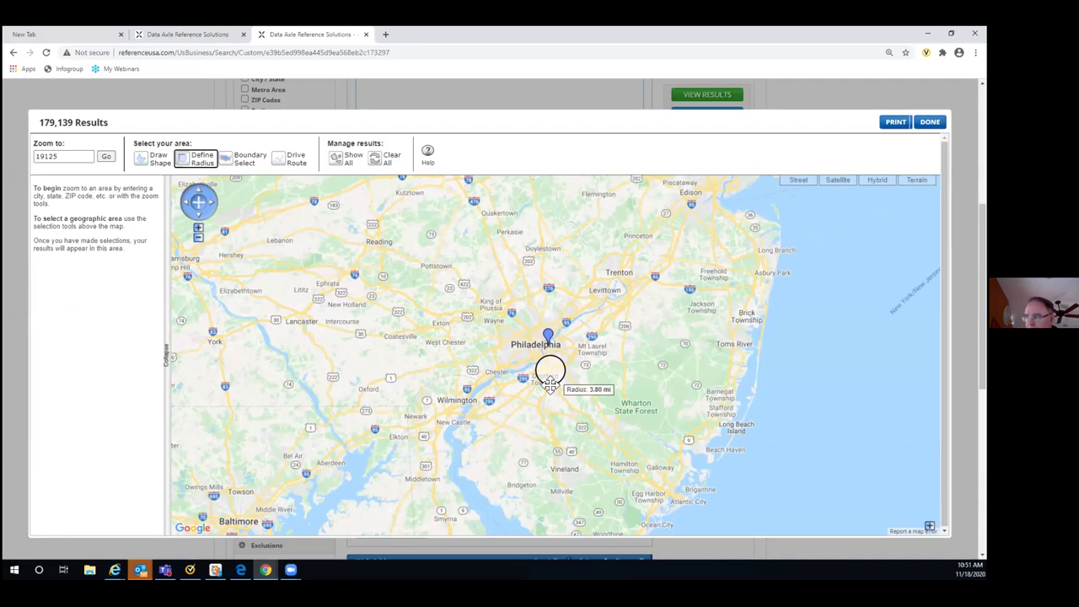
left_click_drag(550, 384, 552, 385)
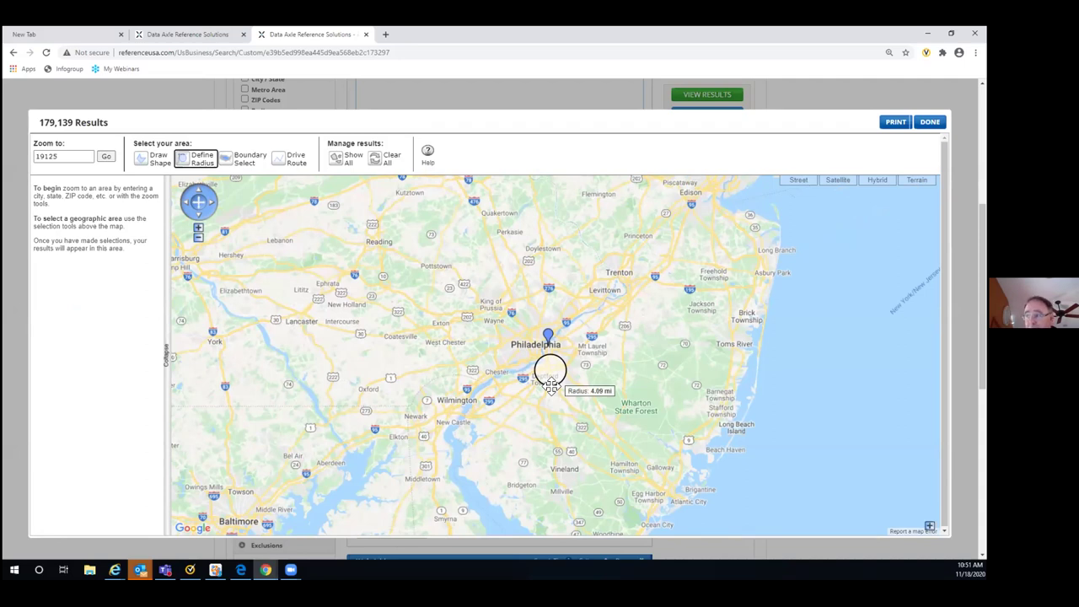
left_click_drag(550, 385, 550, 386)
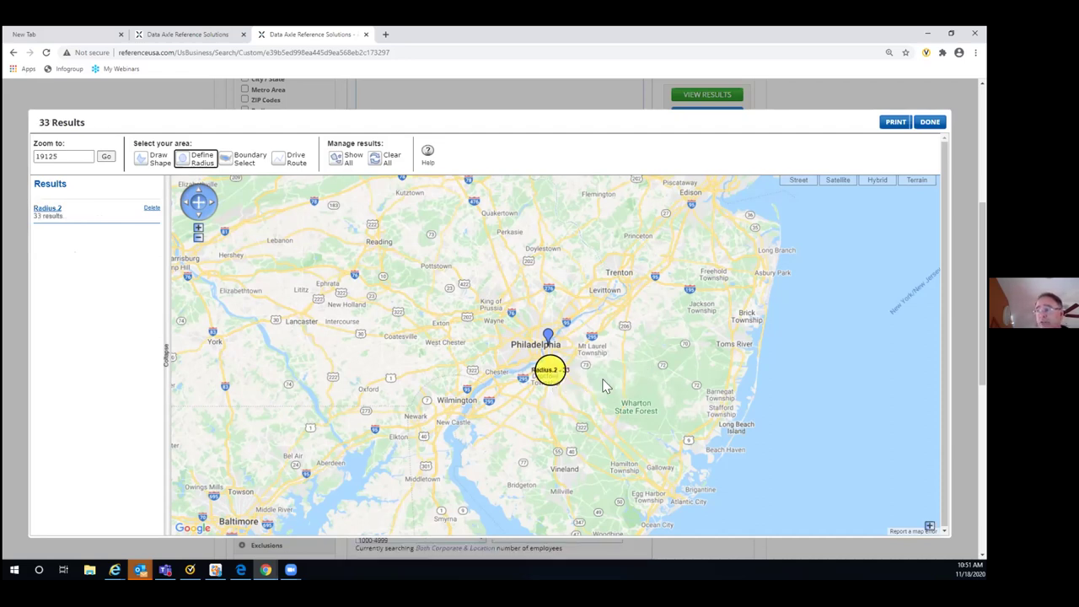
left_click(152, 207)
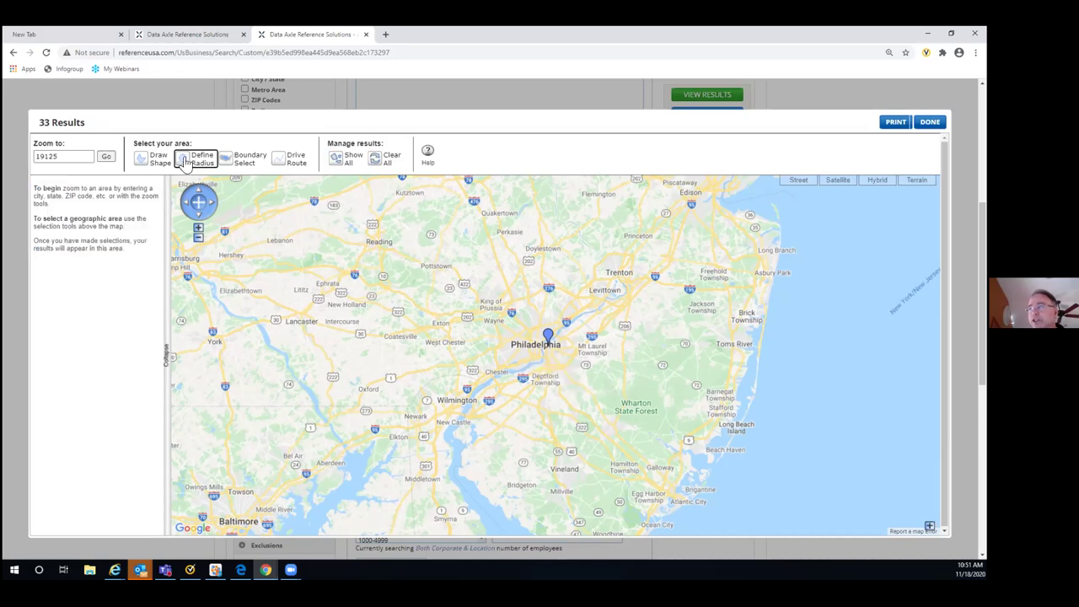
- Define a large radius centred on the Philadelphia marker, extending past Wilmington and Trenton
left_click(185, 160)
left_click(548, 339)
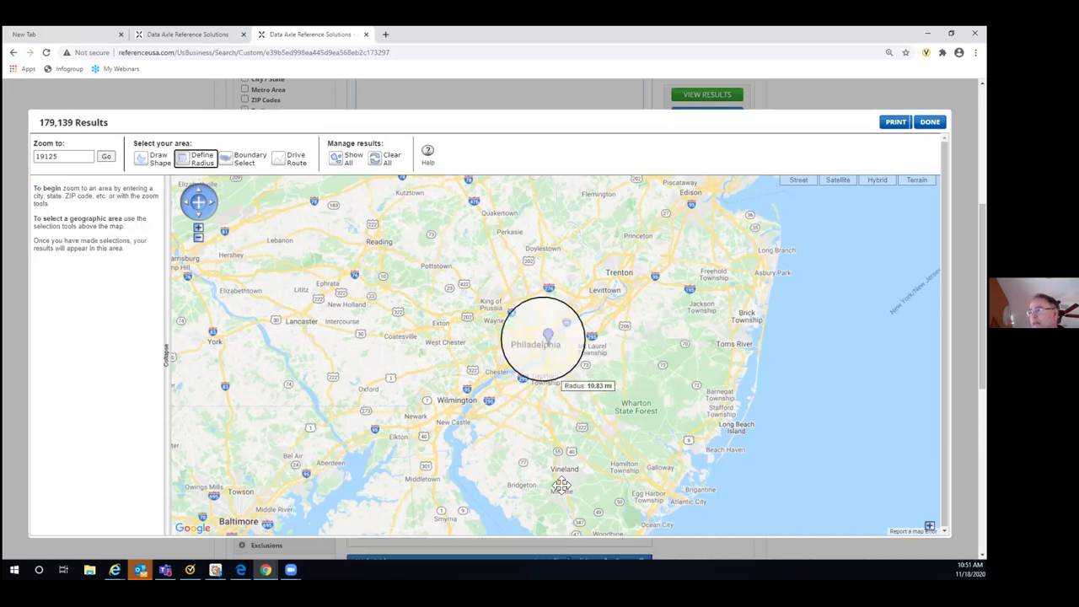
left_click_drag(560, 487, 571, 503)
left_click(571, 503)
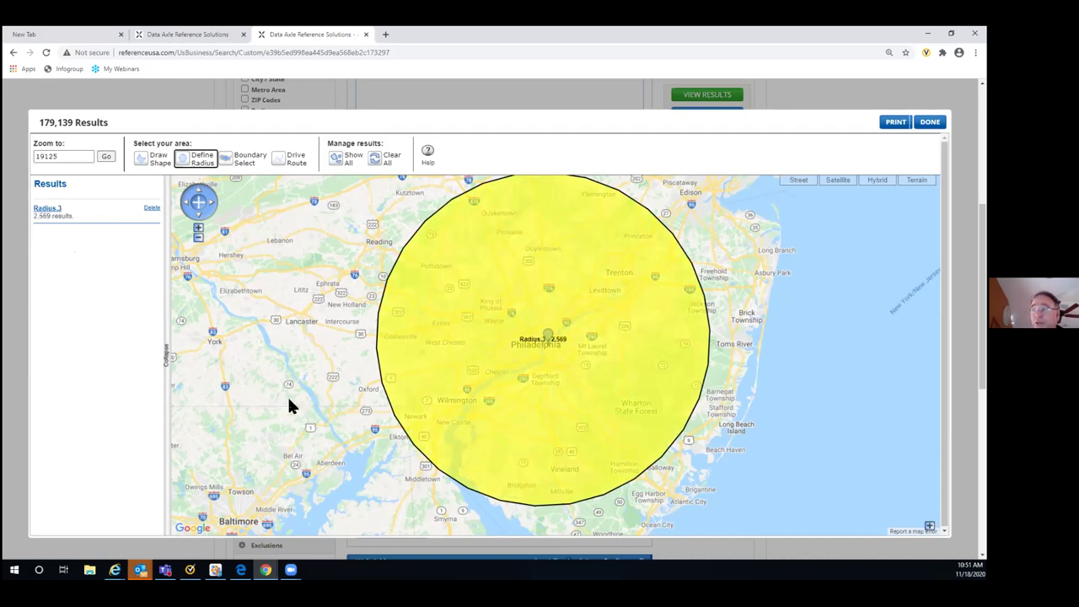
- Draw a small four-sided shape around the King of Prussia area, northwest of Philadelphia and inside the radius
left_click(145, 163)
left_click(534, 335)
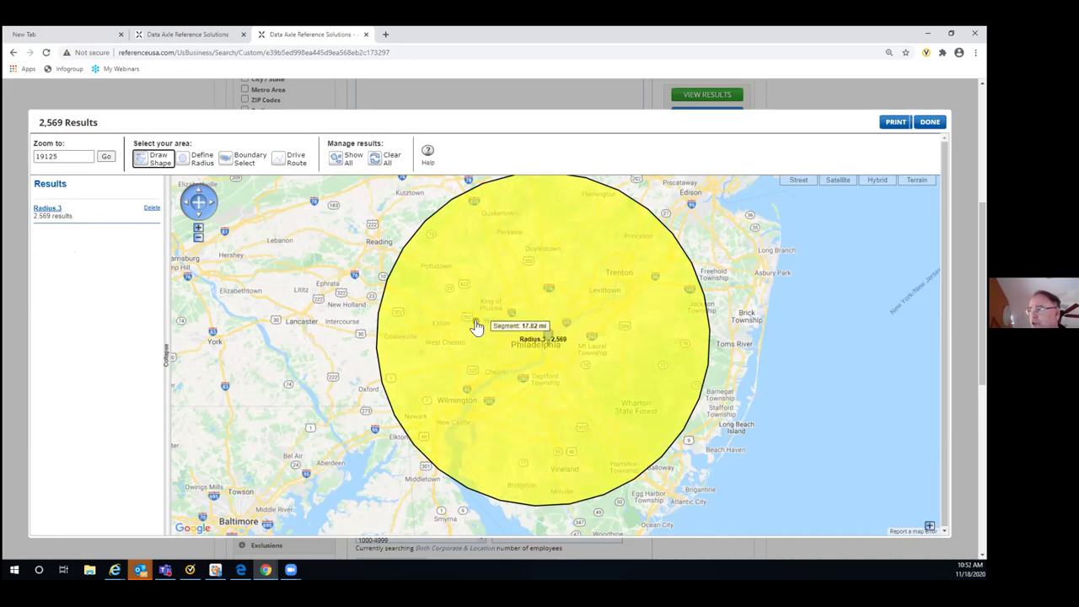
left_click(476, 324)
left_click(520, 321)
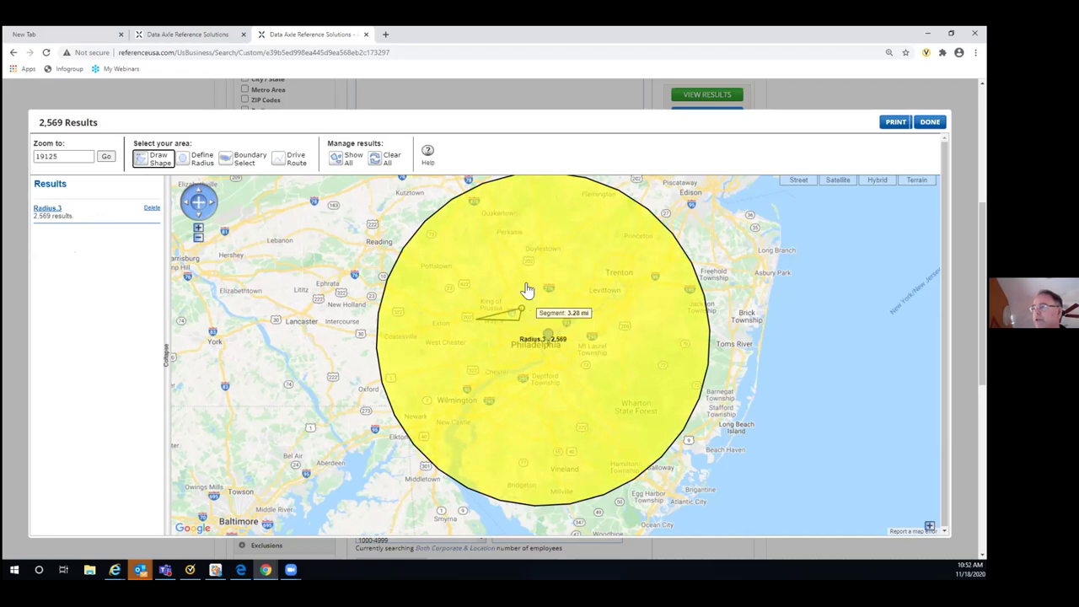
double_click(473, 287)
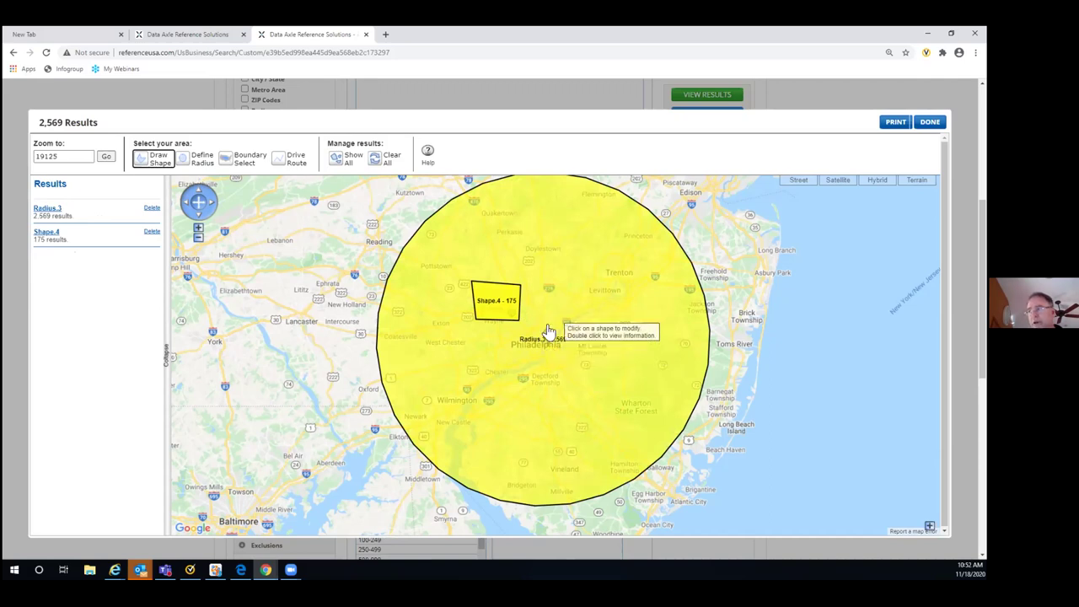
- Set the four-sided shape near King of Prussia to Exclude
double_click(493, 317)
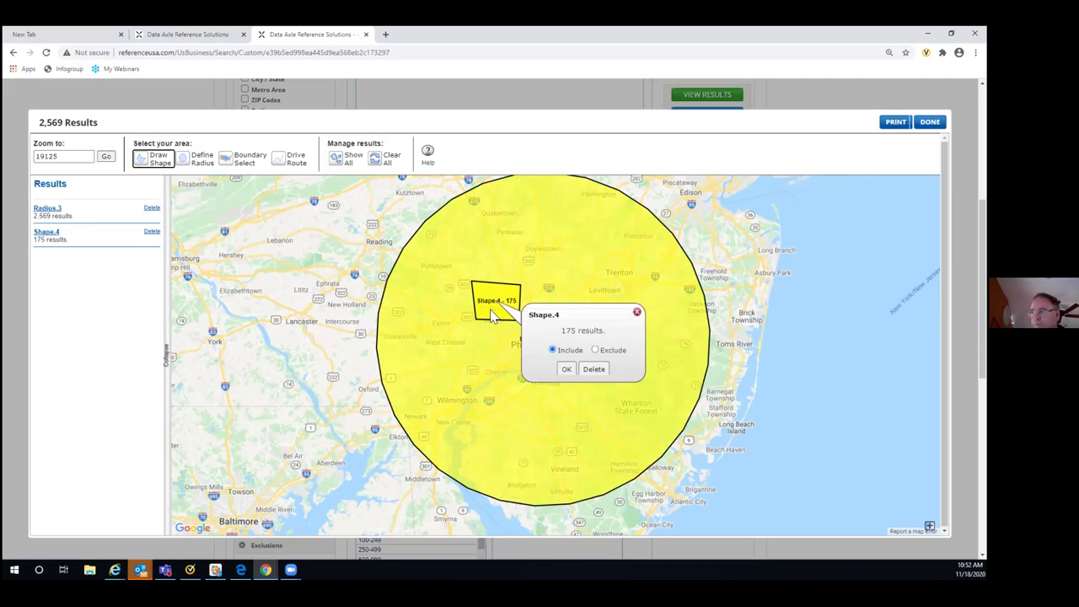
left_click(596, 351)
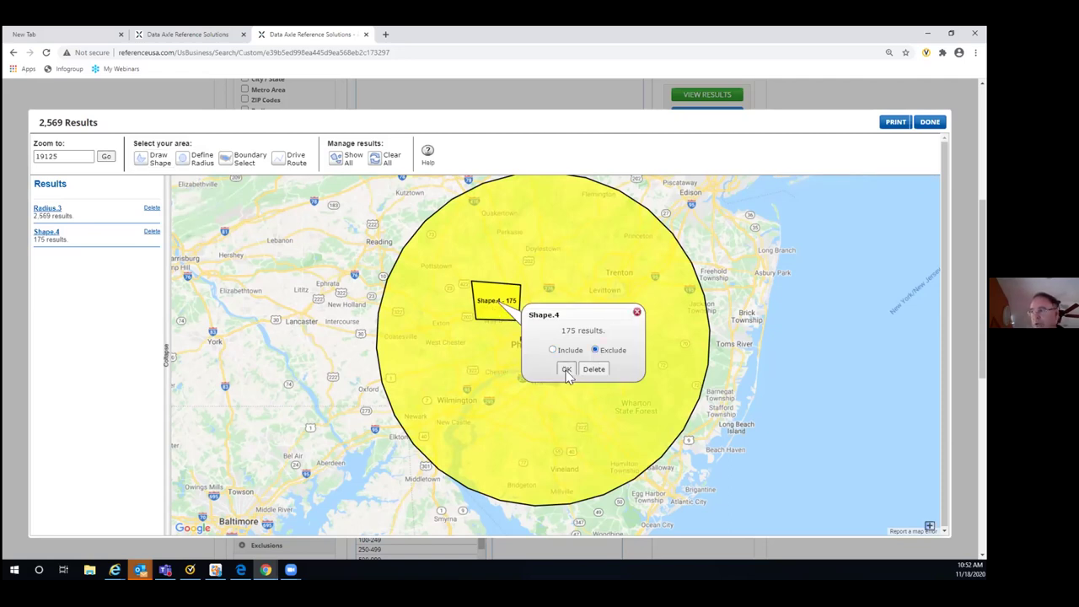
left_click(567, 371)
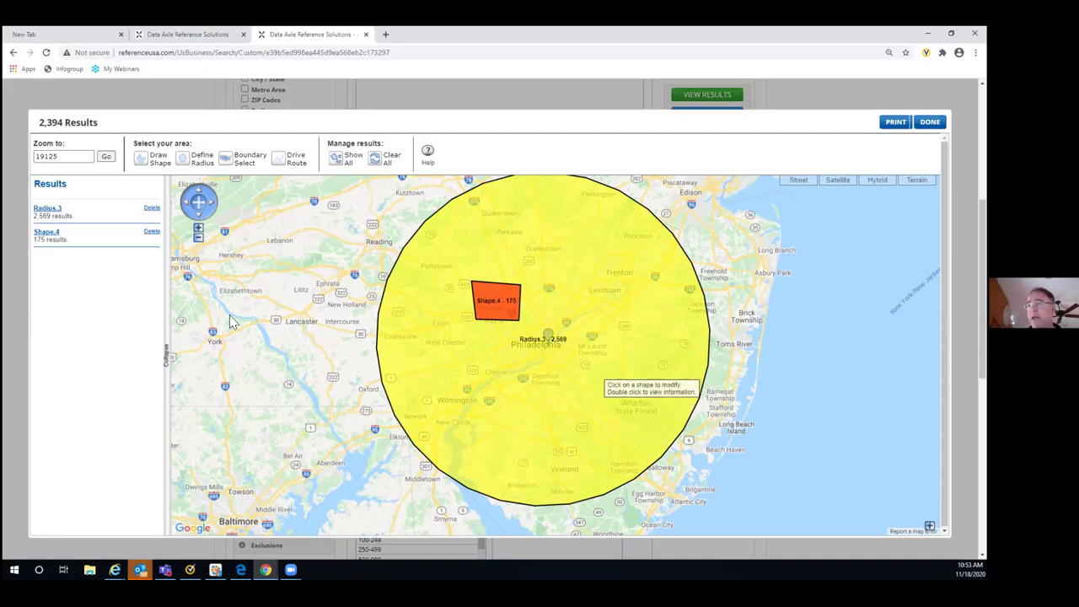
- Delete both the excluded shape and the large radius from the map selections
left_click(151, 232)
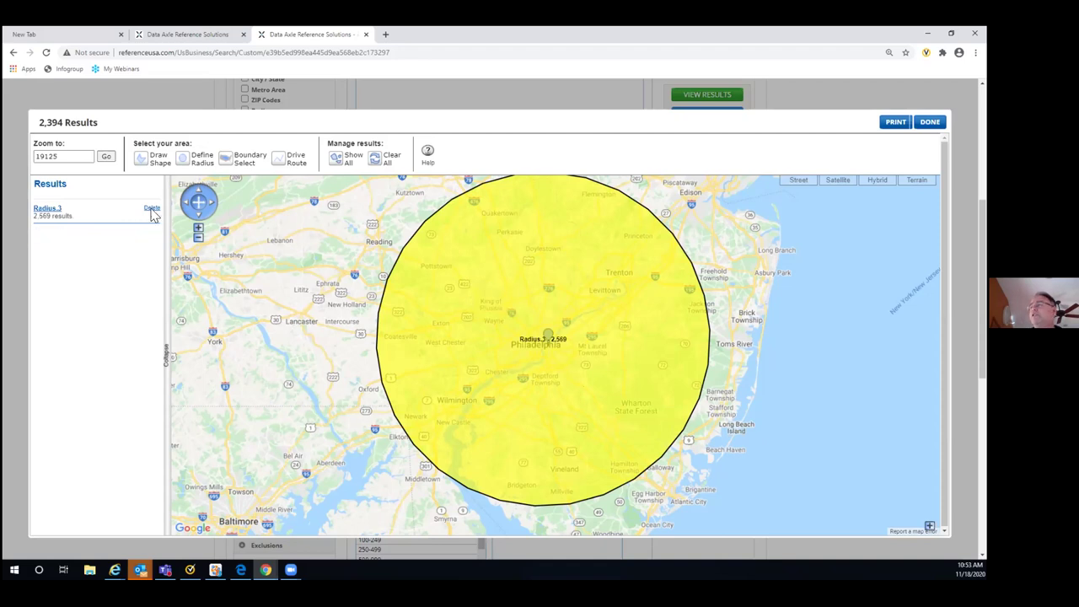
left_click(151, 209)
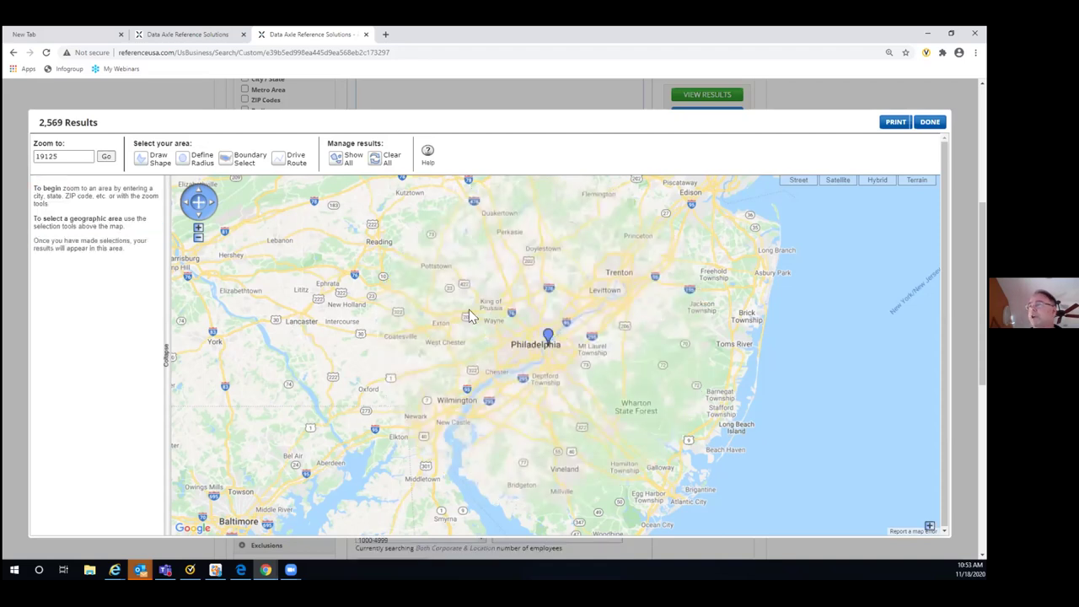
- Use Boundary Select with ZIP Codes to add areas 19132, 19124 and 19125 in Philadelphia
left_click(226, 156)
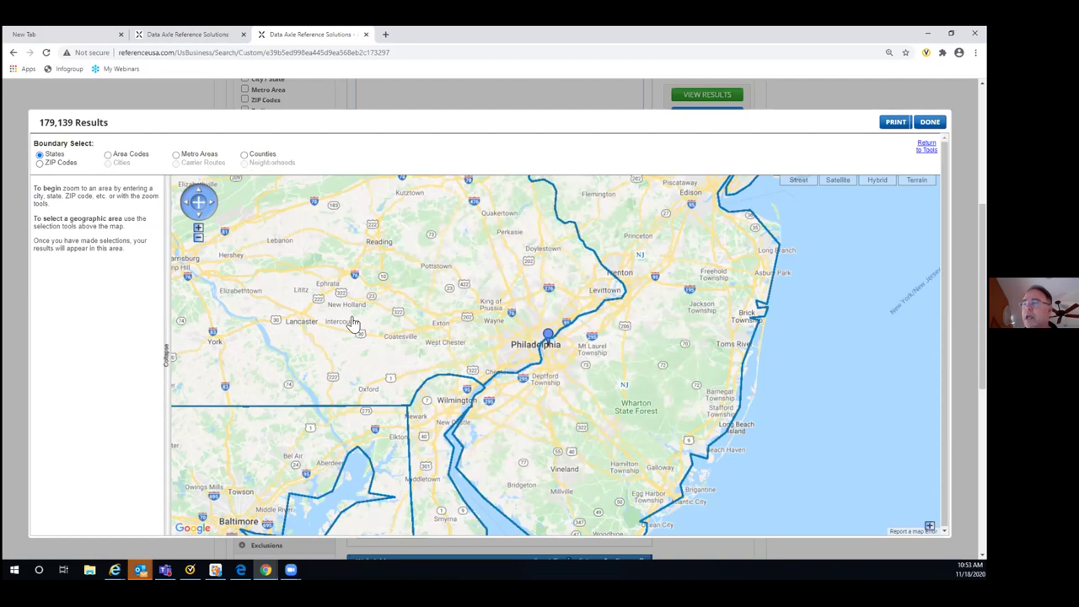
left_click(198, 231)
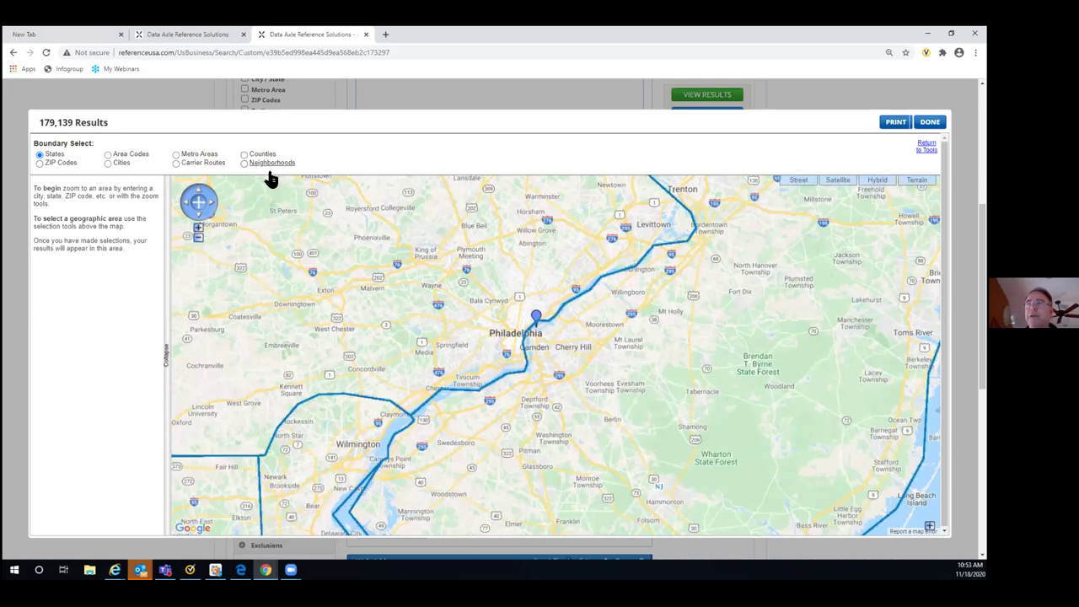
left_click(40, 164)
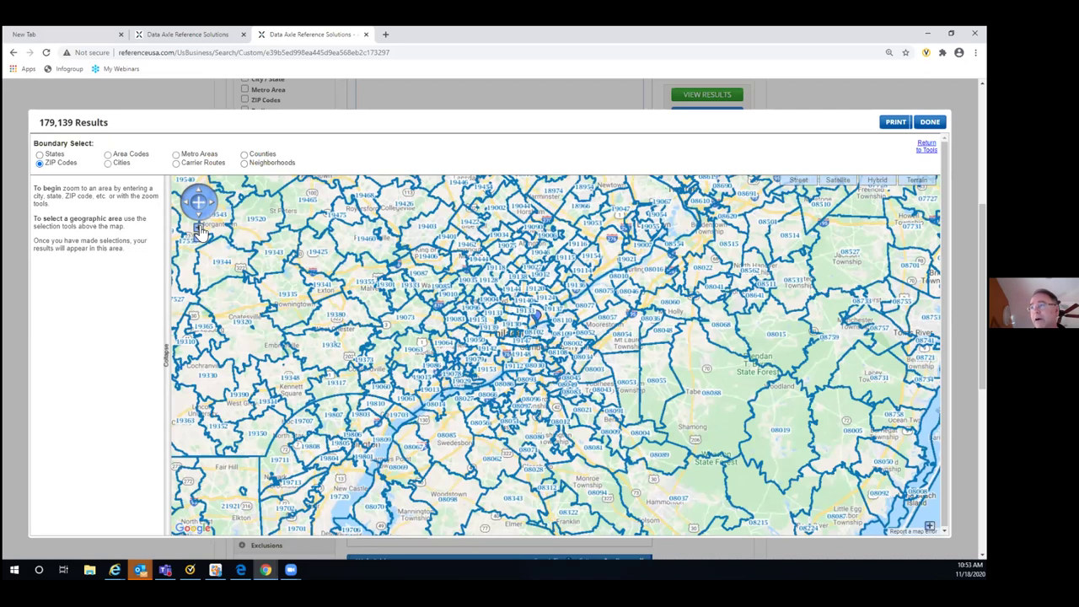
left_click(198, 235)
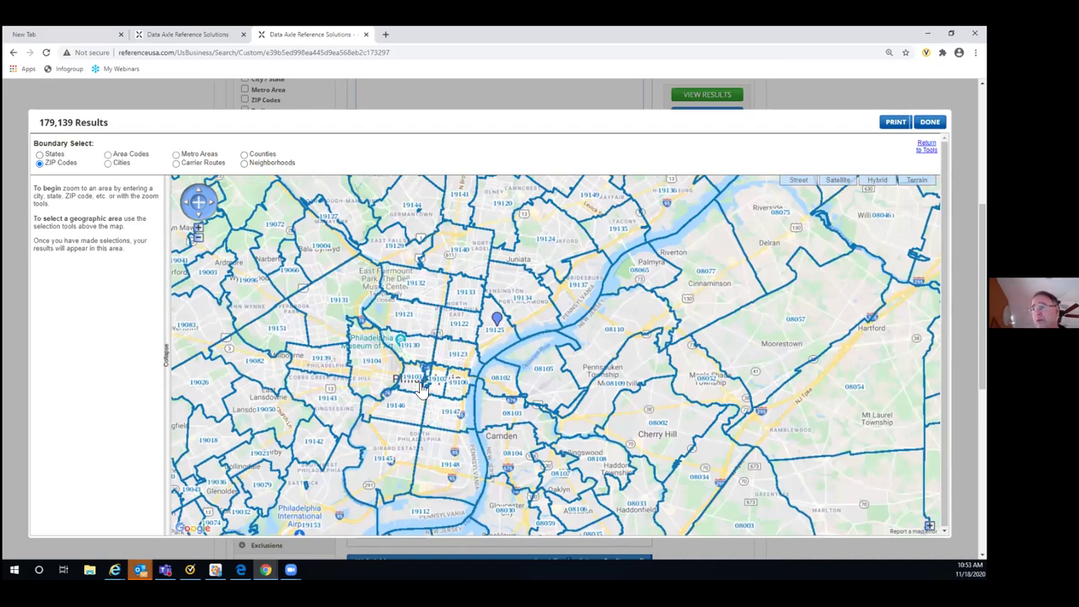
left_click(424, 289)
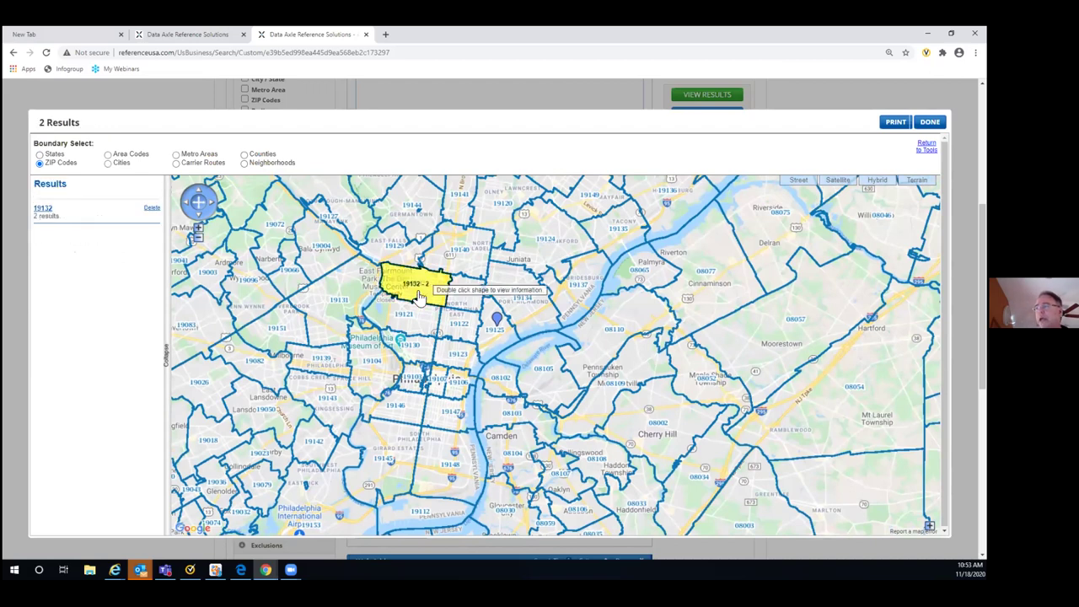
left_click(551, 242)
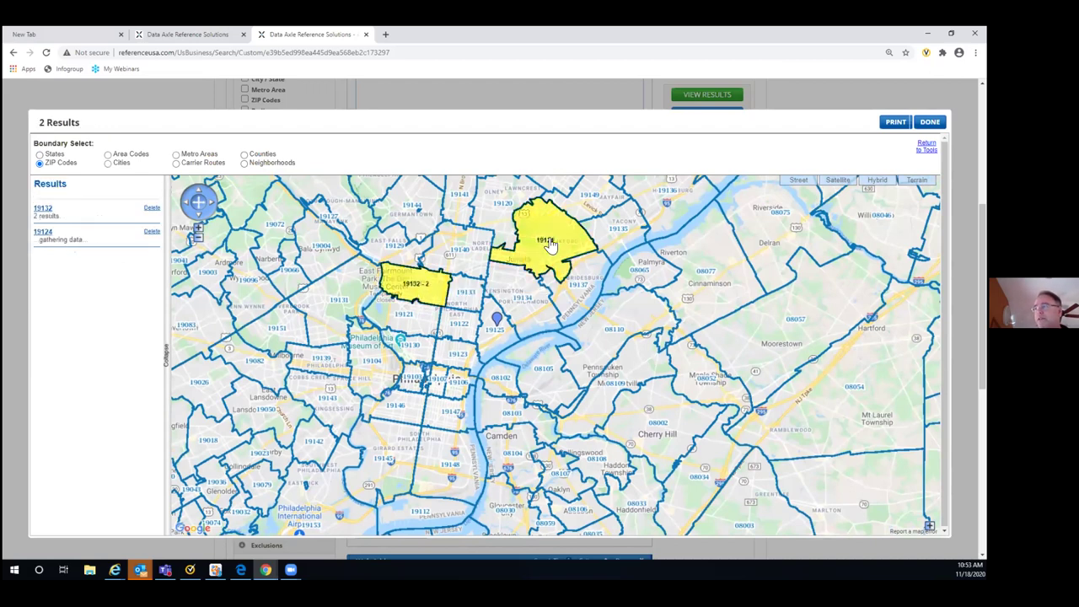
left_click(495, 346)
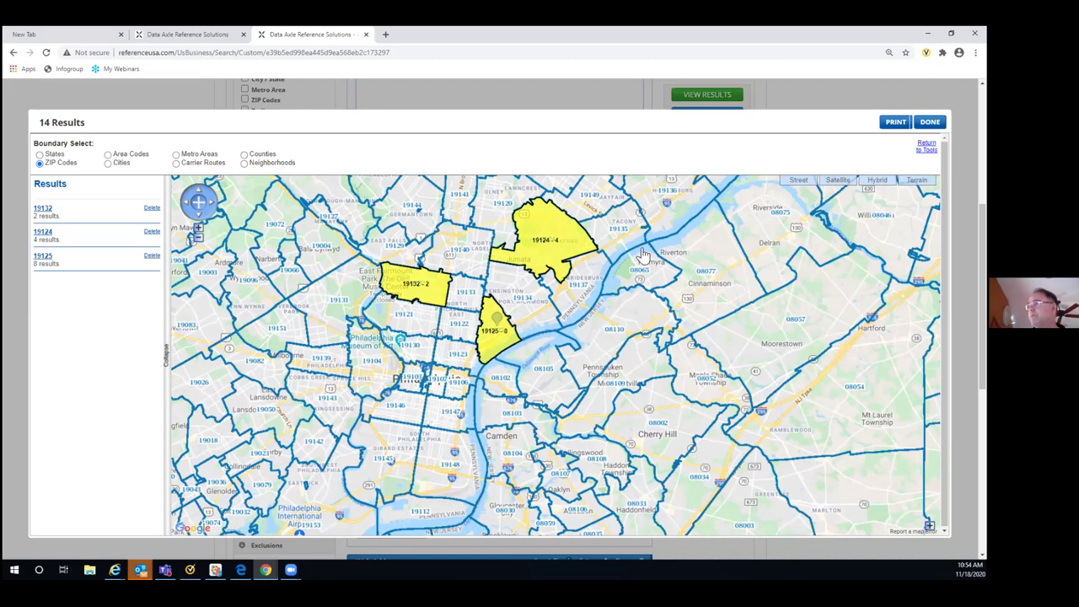
- Delete the three selected ZIP code areas and return to the area selection tools
left_click(153, 210)
left_click(153, 210)
left_click(153, 209)
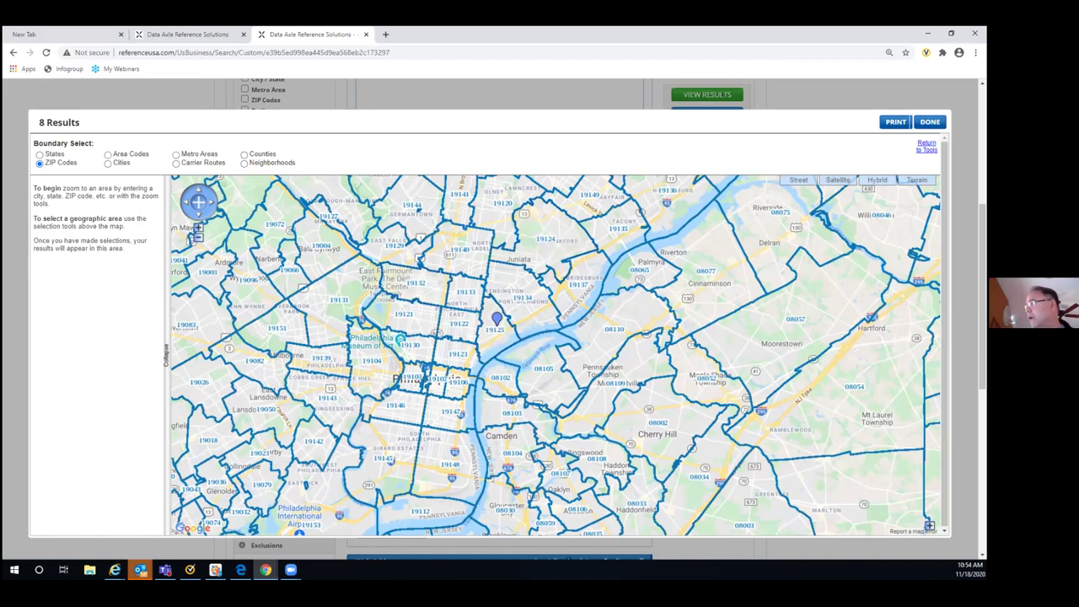
left_click(927, 146)
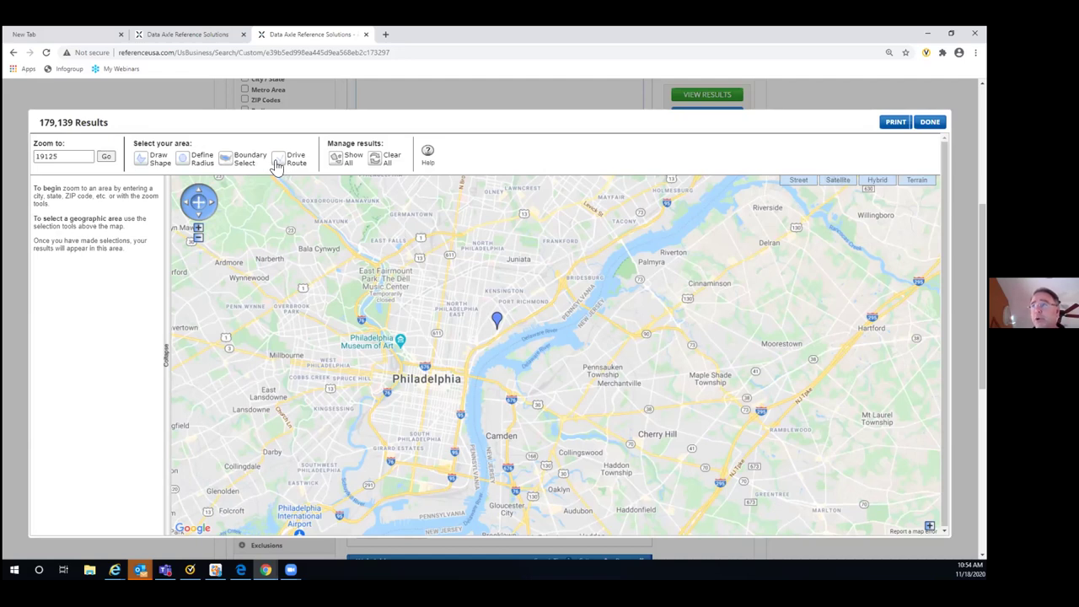
- Create a buffered drive route from Omaha, NE to Lincoln, NE with a buffer distance of .3 miles
left_click(277, 164)
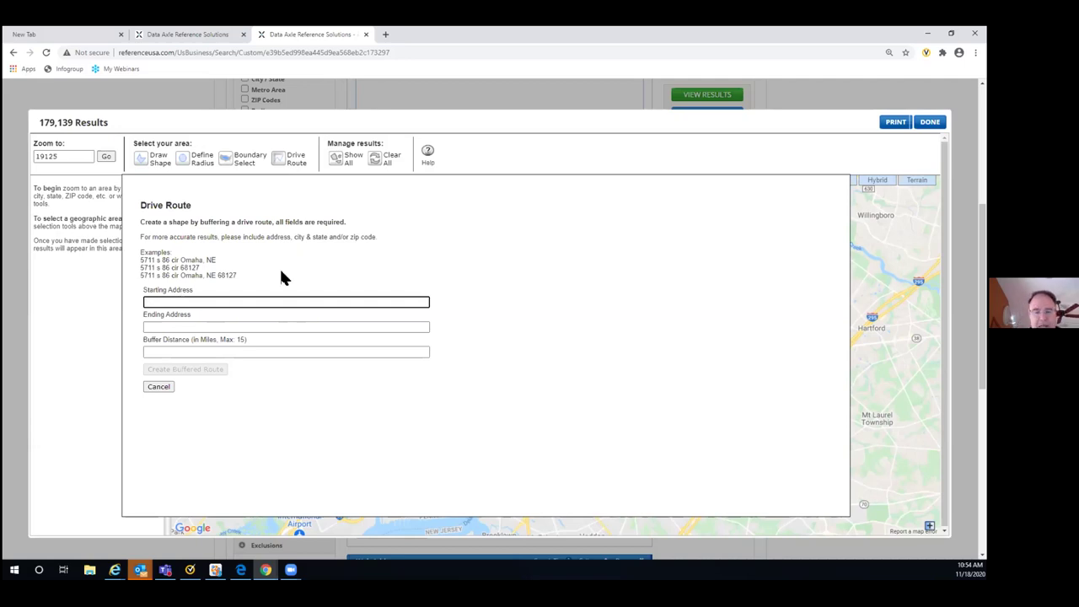
type("o")
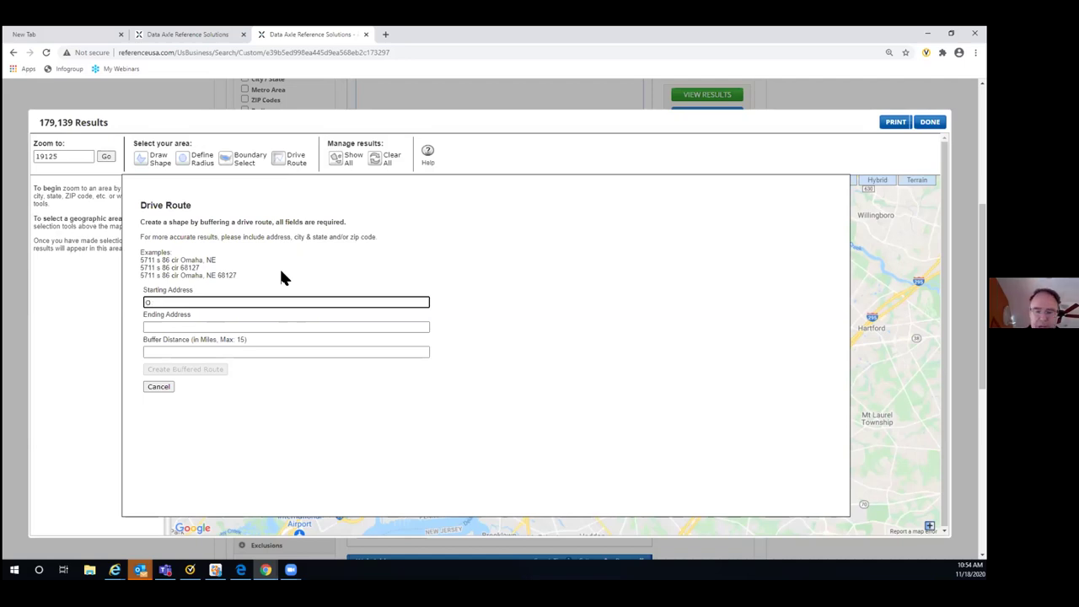
type("maha, NE")
key("Tab")
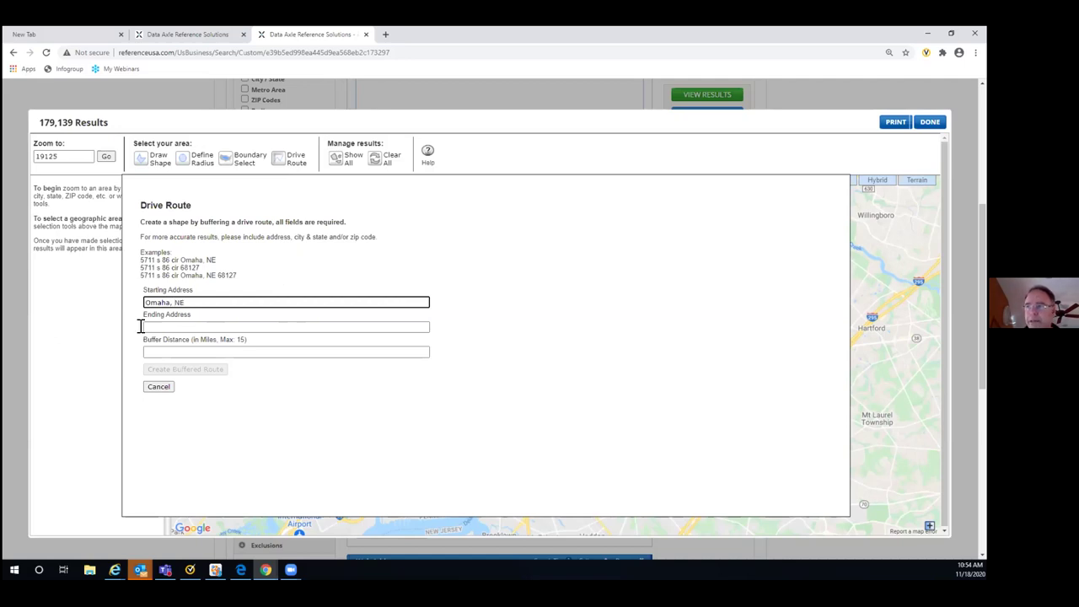
type("Lincoln")
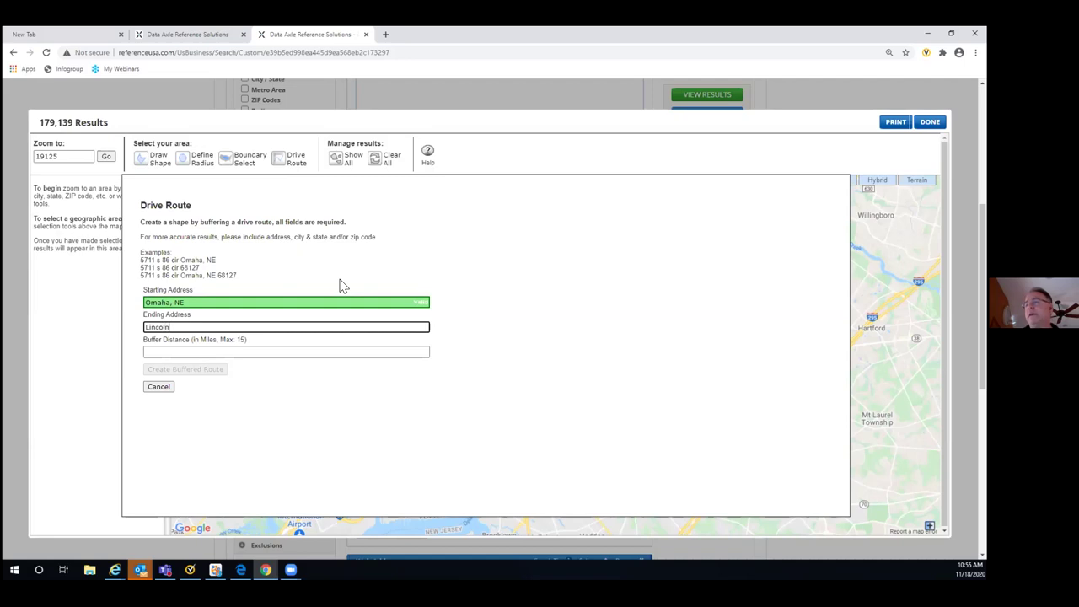
type(", NE")
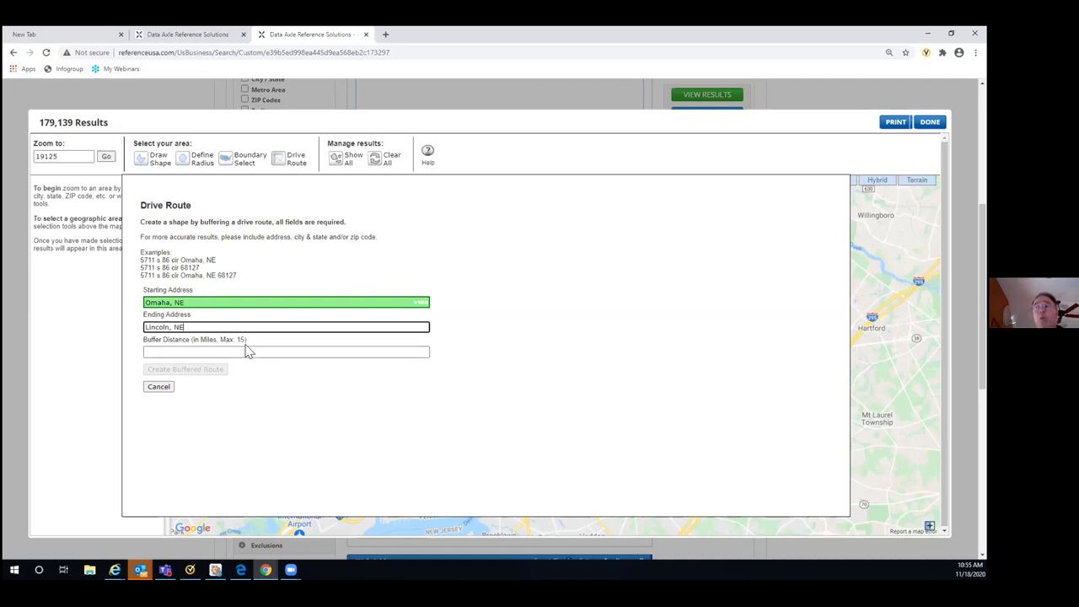
left_click(198, 352)
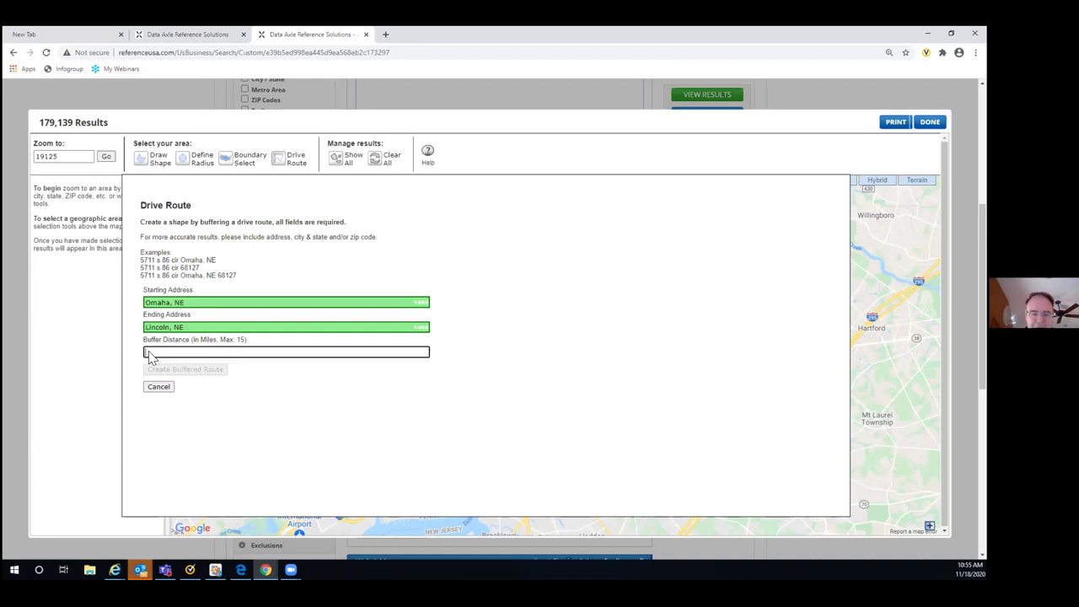
type(".3")
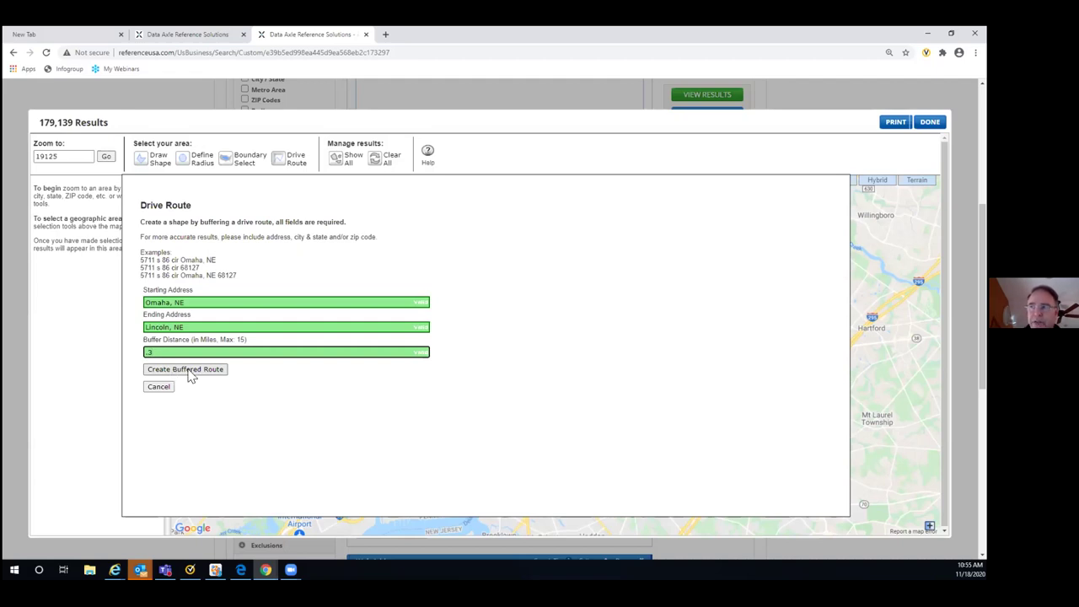
left_click(189, 371)
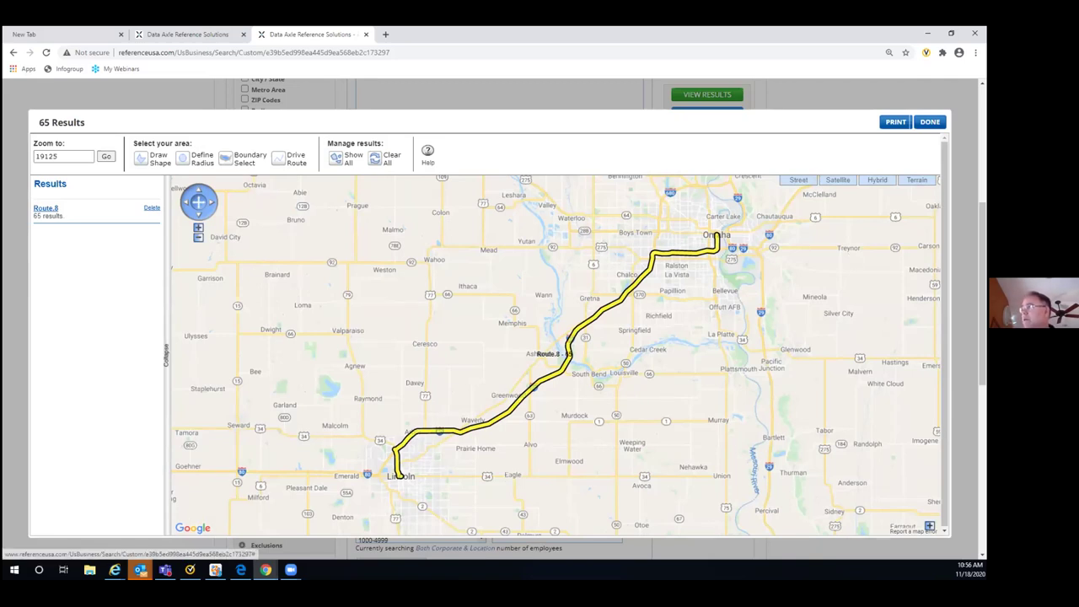
- Apply the map selection to the restaurant search and open the Heat Map of its results
left_click(930, 121)
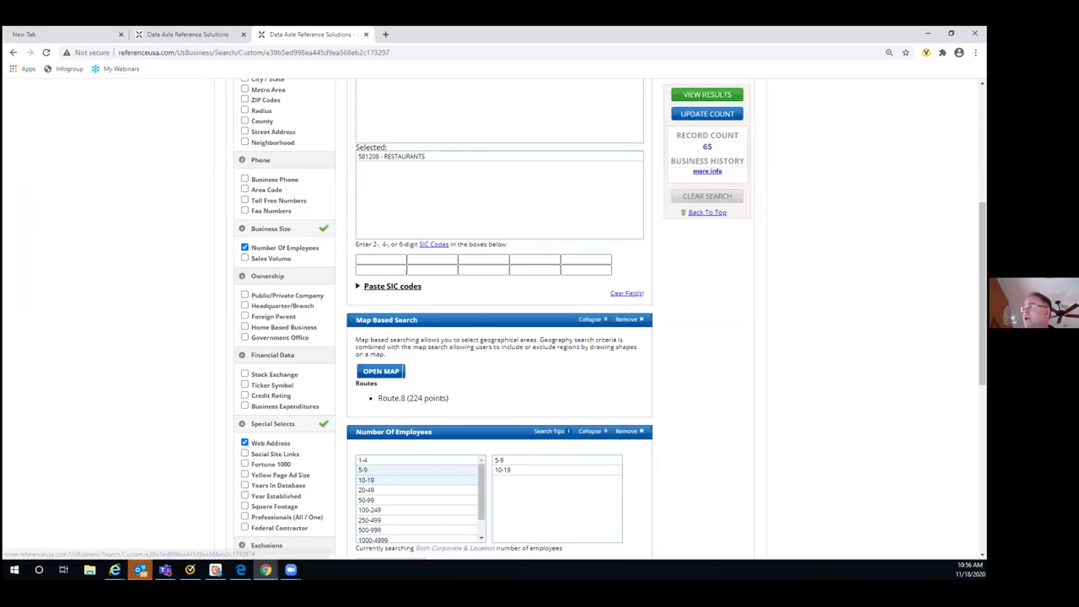
left_click(705, 95)
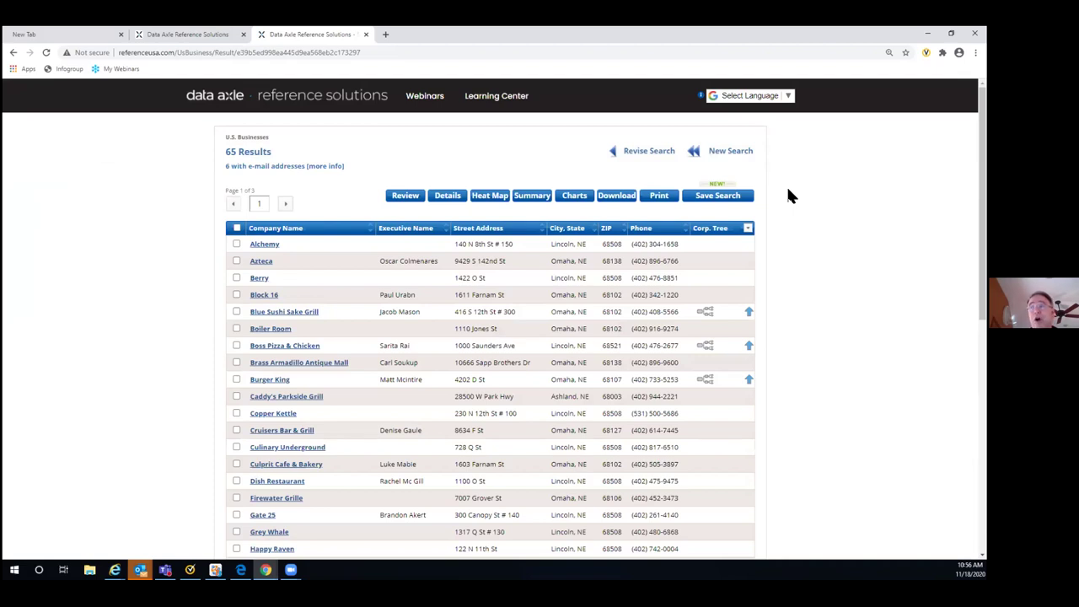
left_click(488, 199)
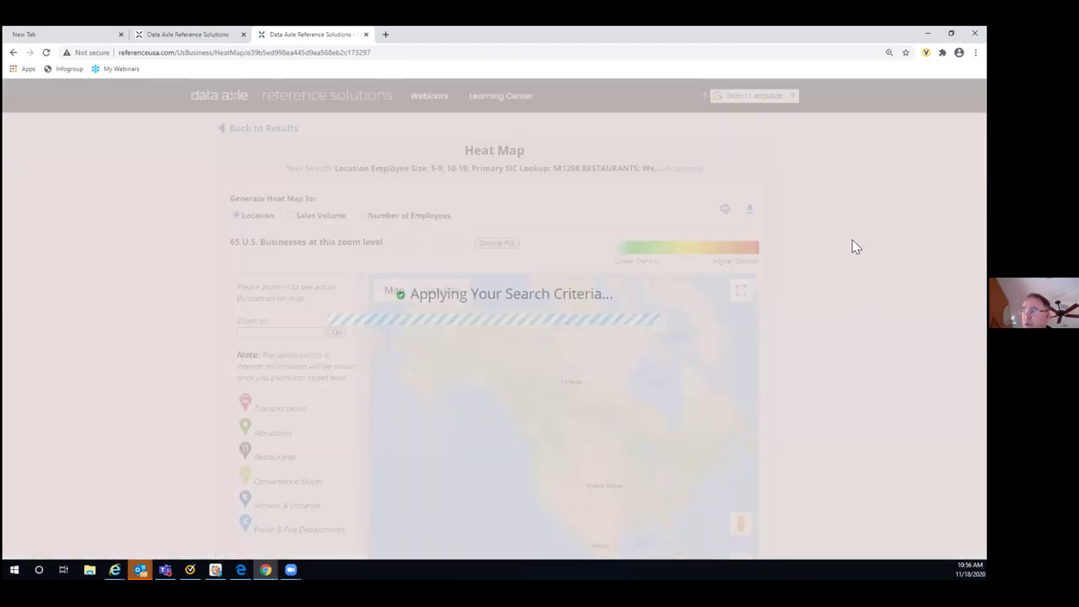
scroll(847, 247, "down", 1)
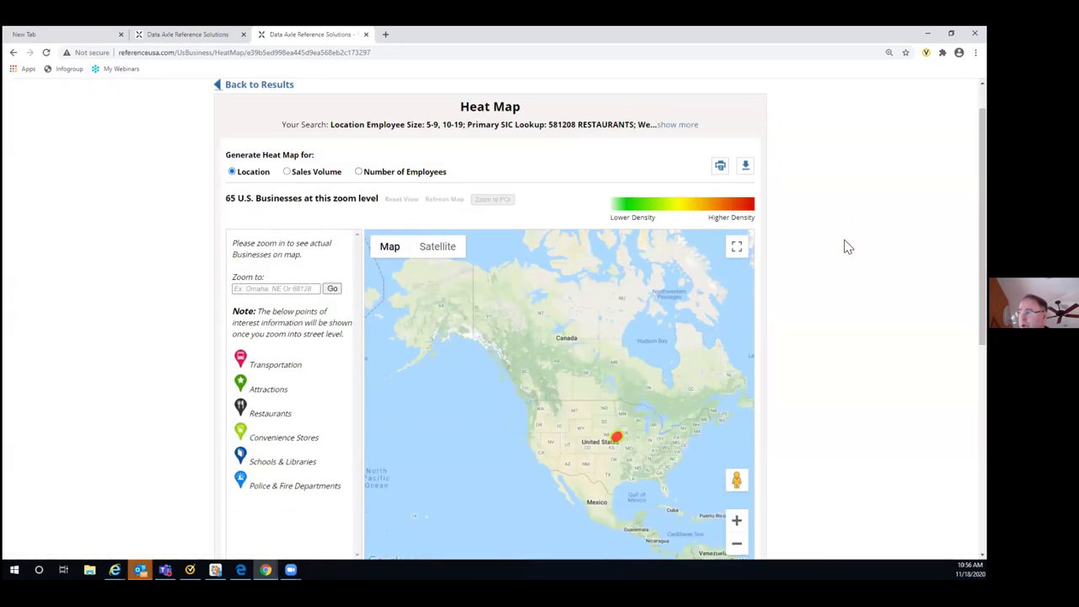
- Examine the restaurant locations on the heat map at closer zoom levels along the Omaha–Lincoln route
scroll(844, 241, "down", 2)
mouse_move(584, 286)
left_mouse_down()
mouse_move(552, 279)
mouse_move(564, 272)
mouse_move(538, 273)
mouse_move(545, 280)
left_mouse_up()
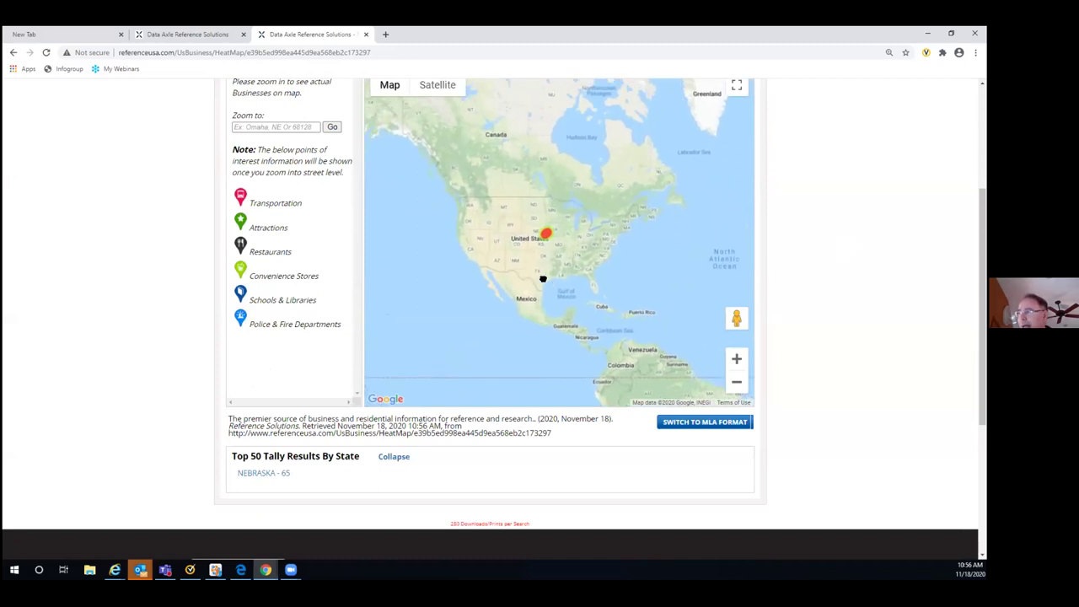
left_click(737, 360)
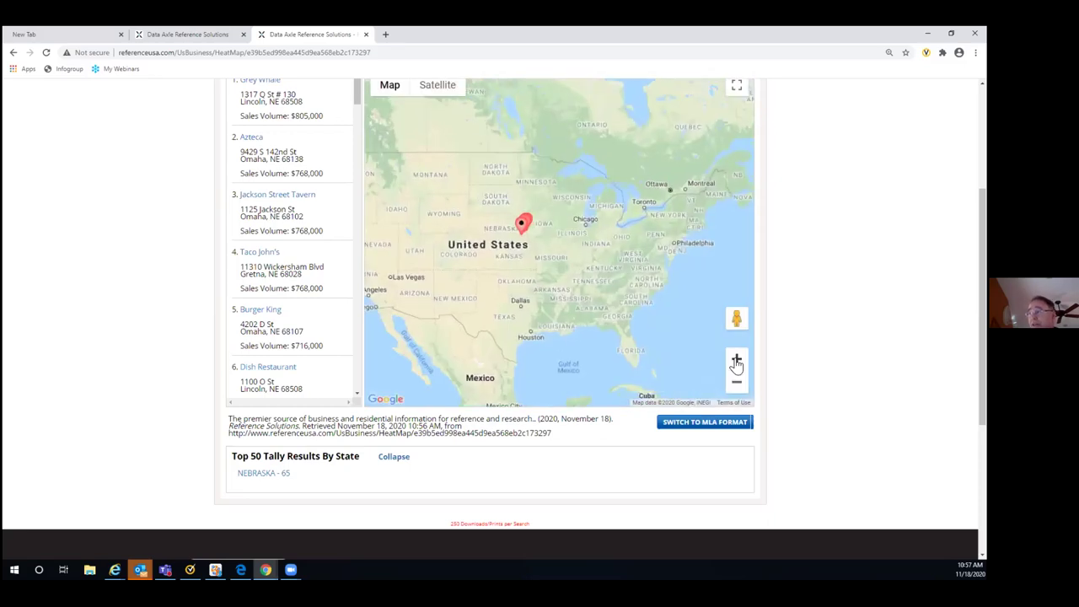
left_click(737, 360)
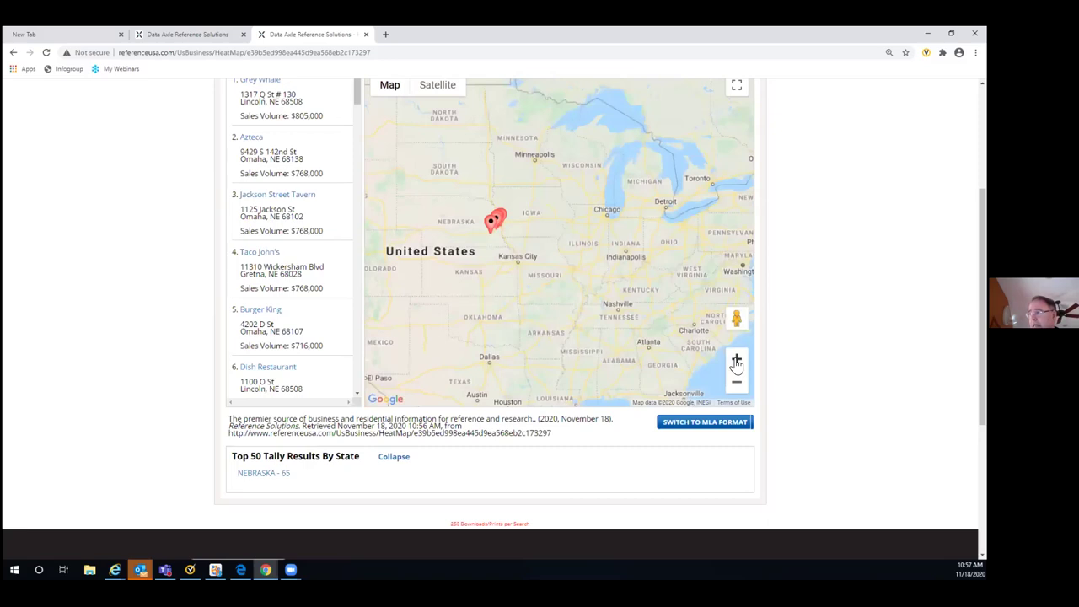
left_click(737, 360)
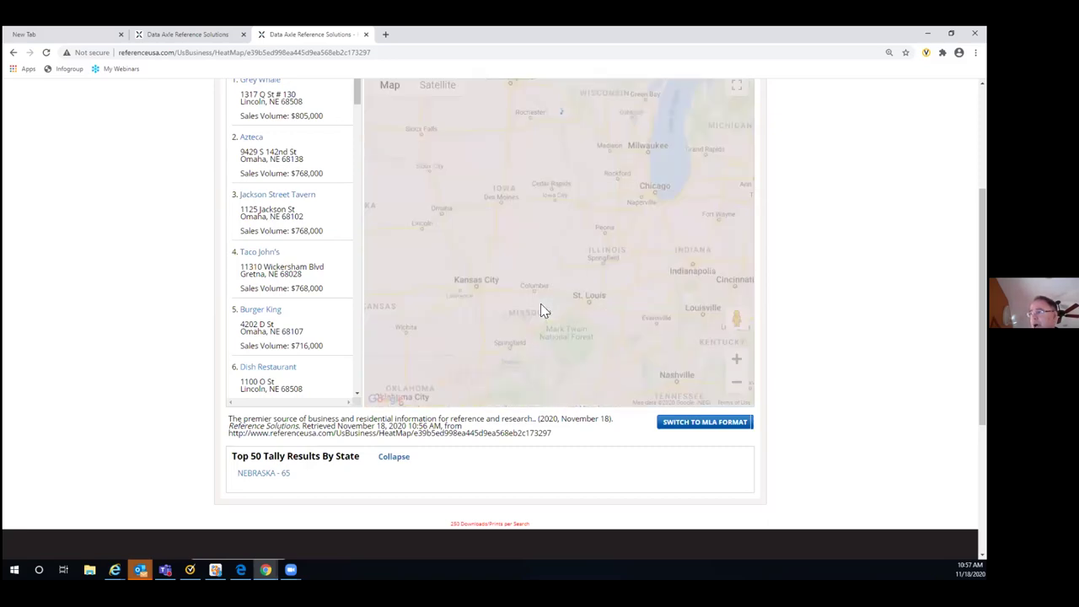
left_click_drag(542, 302, 638, 336)
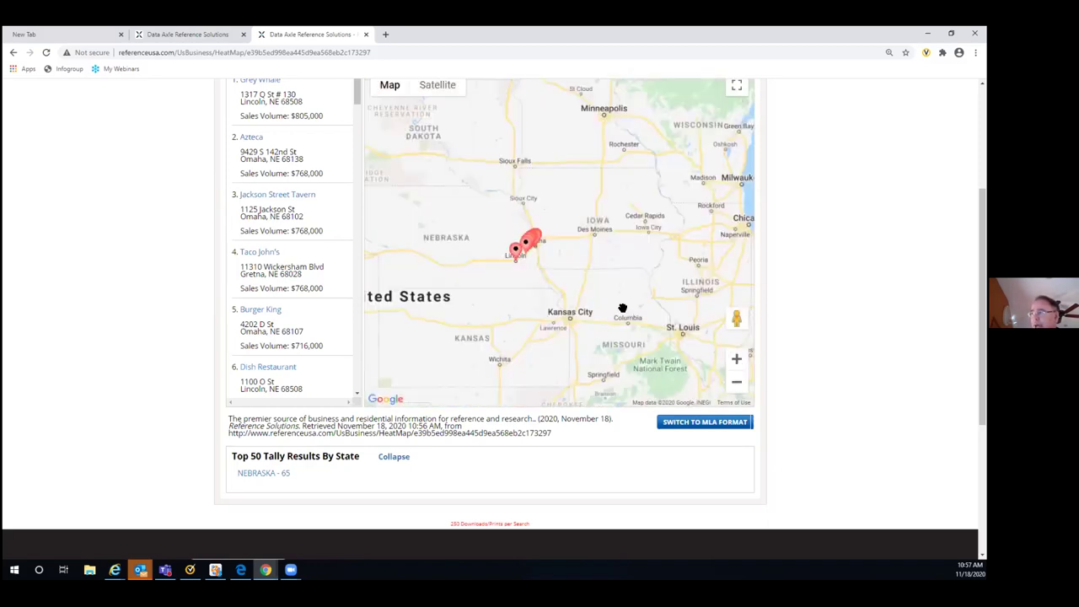
left_click(737, 359)
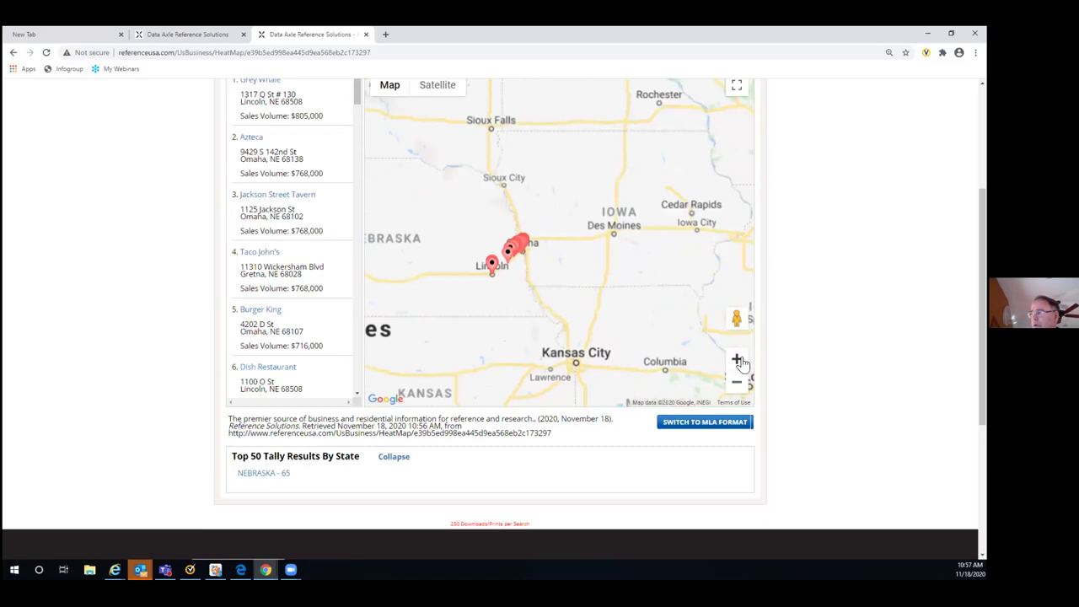
left_click(737, 360)
left_click(737, 360)
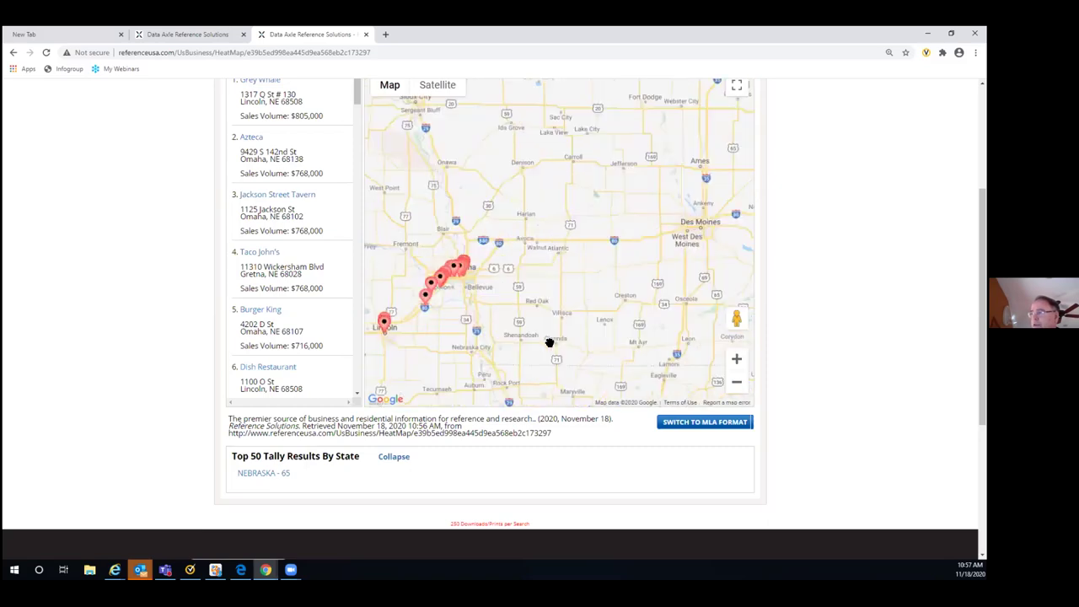
left_click_drag(549, 342, 645, 312)
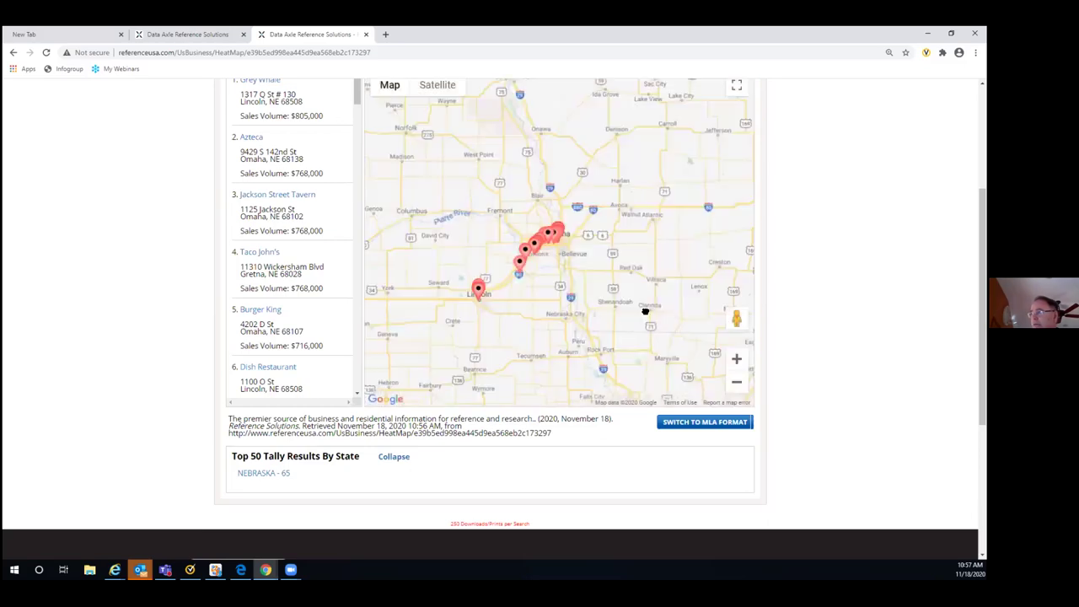
left_click(737, 360)
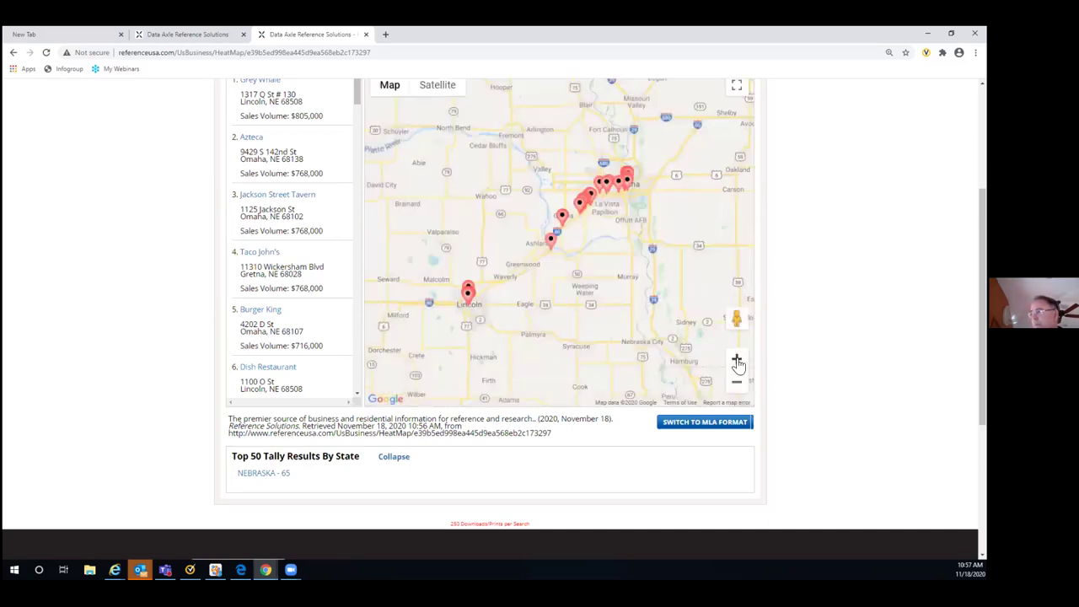
left_click(737, 361)
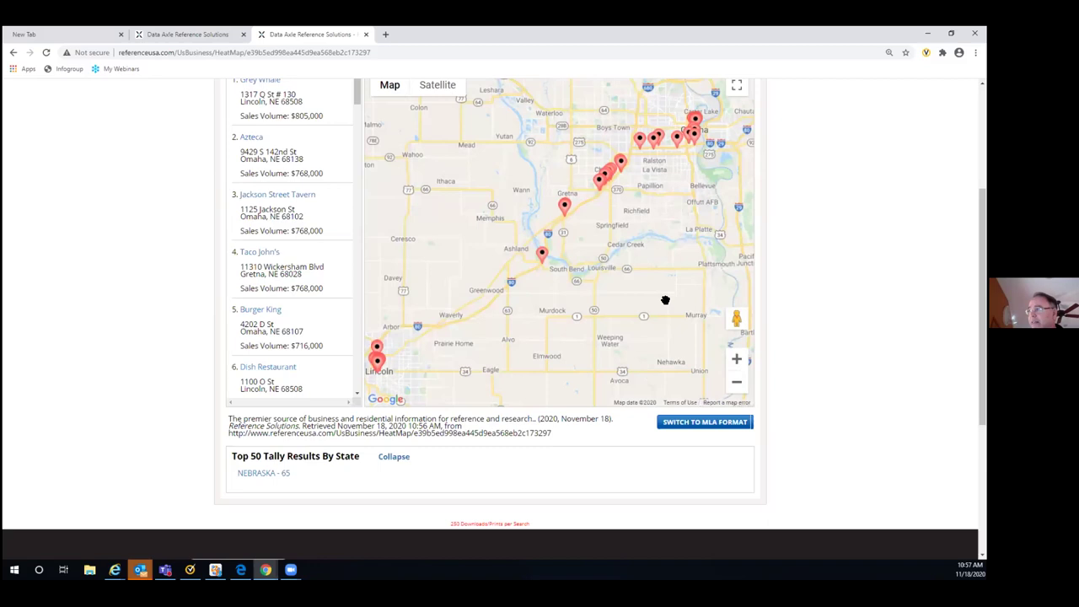
left_click_drag(666, 301, 678, 300)
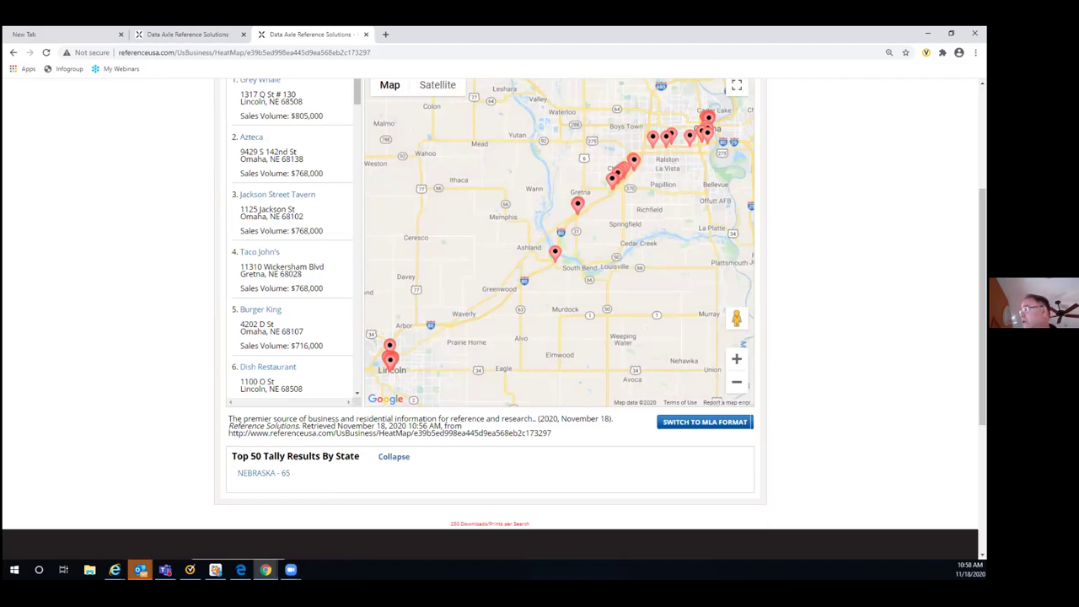
- Return from the Heat Map to the results list and sort the restaurants by Street Address
scroll(491, 320, "up", 2)
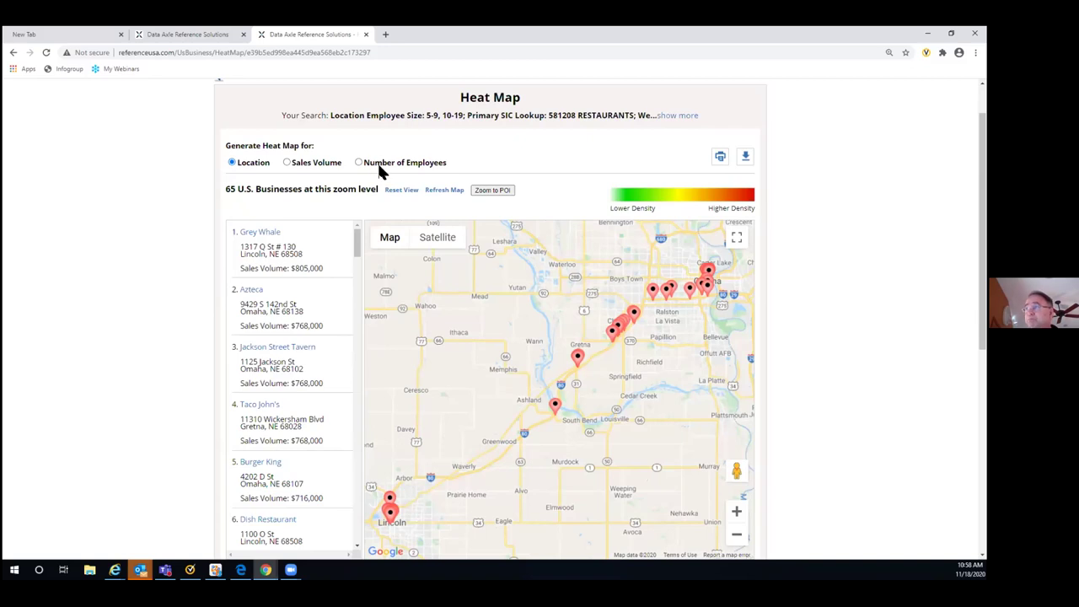
scroll(420, 136, "up", 1)
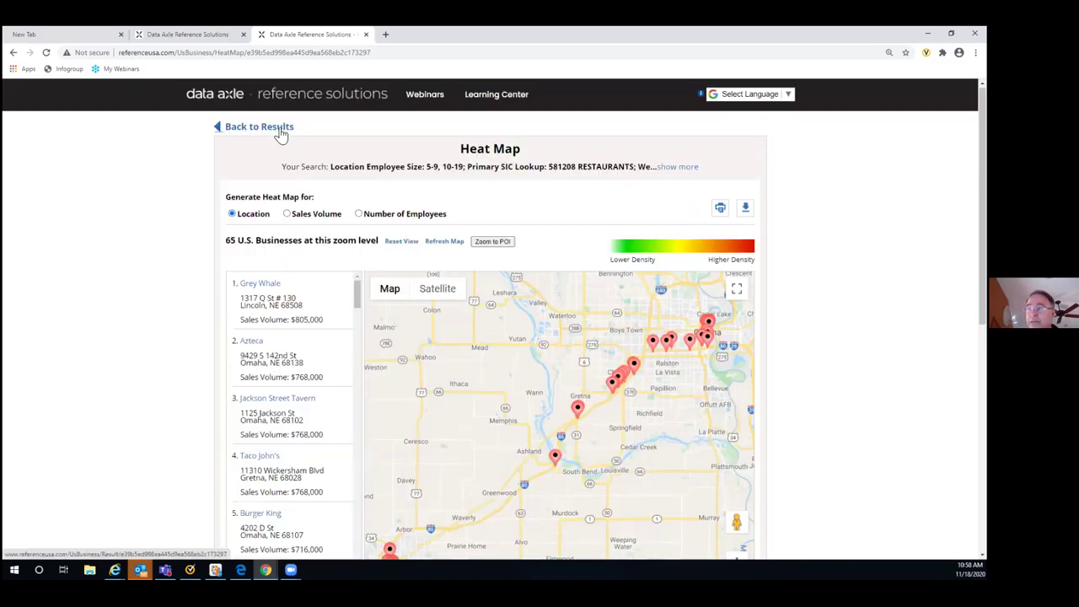
left_click(280, 134)
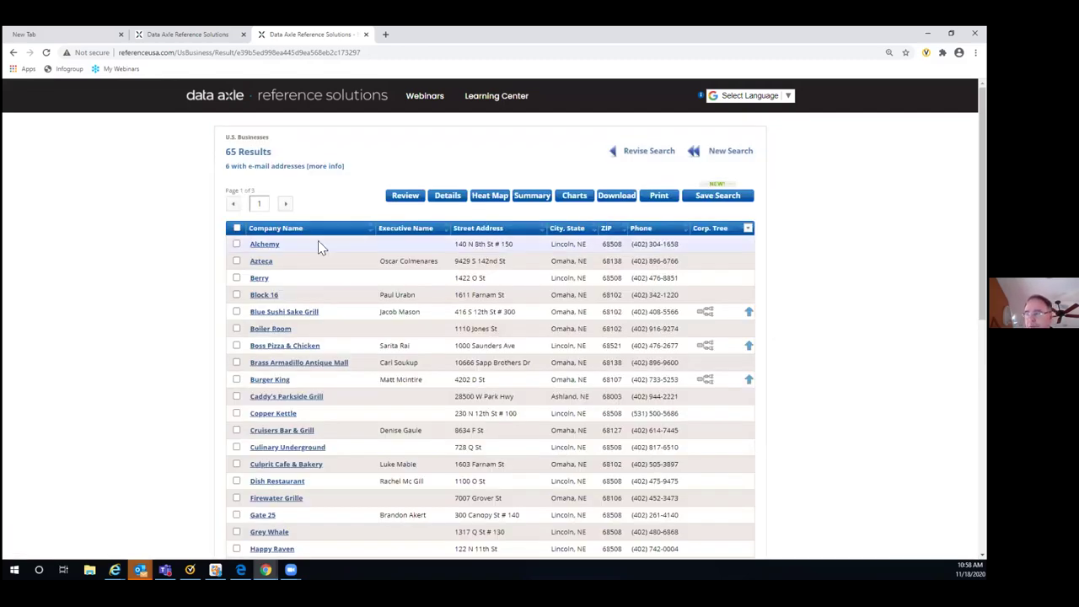
left_click(543, 231)
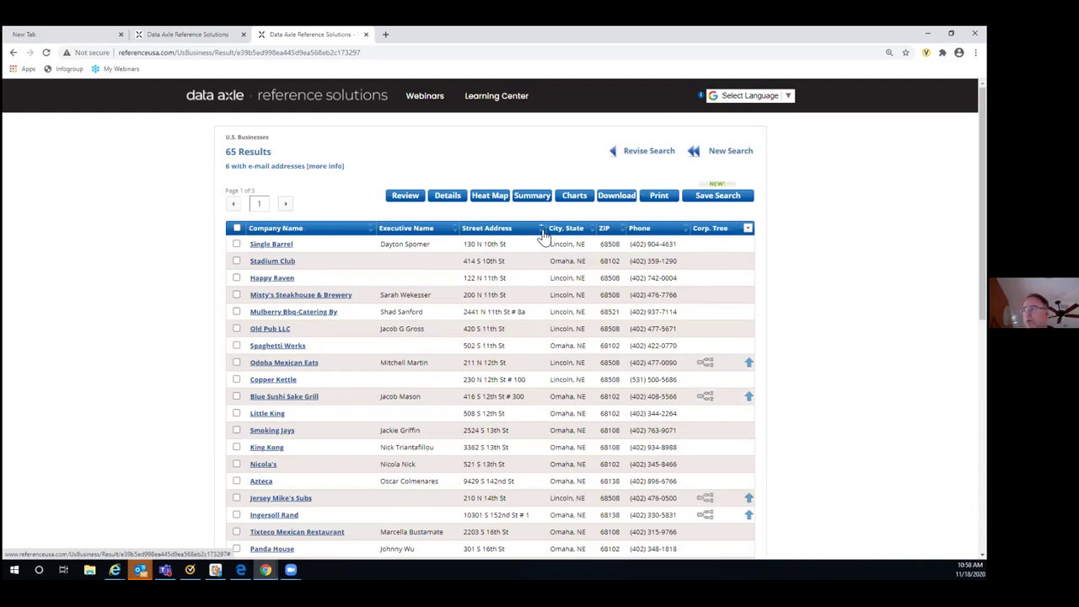
- Reopen the search for revision and review its SIC, map route, Number Of Employees and Web Address criteria
left_click(665, 155)
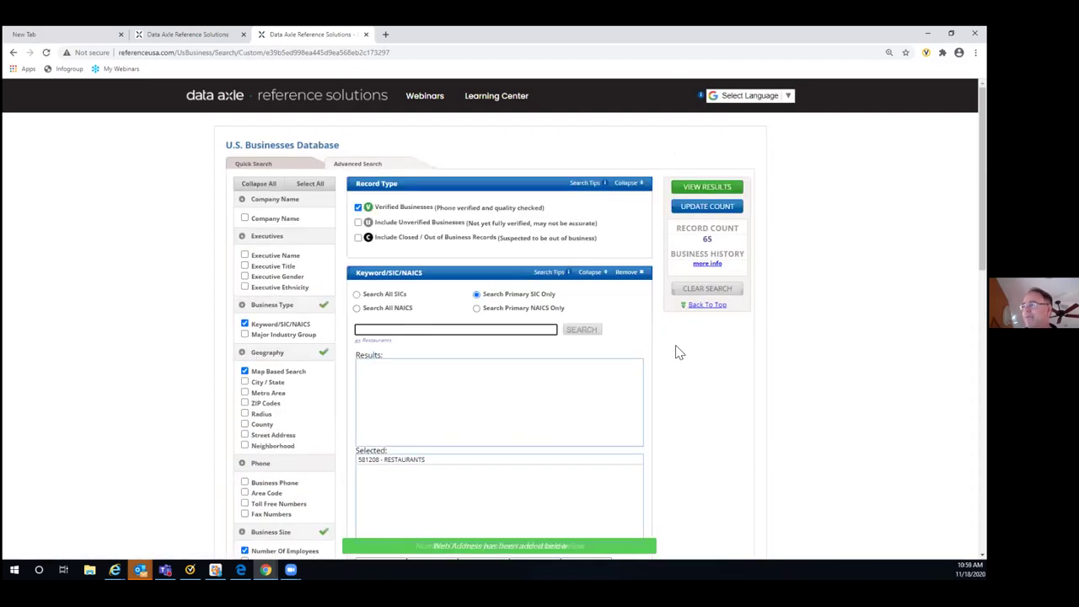
scroll(660, 319, "down", 1)
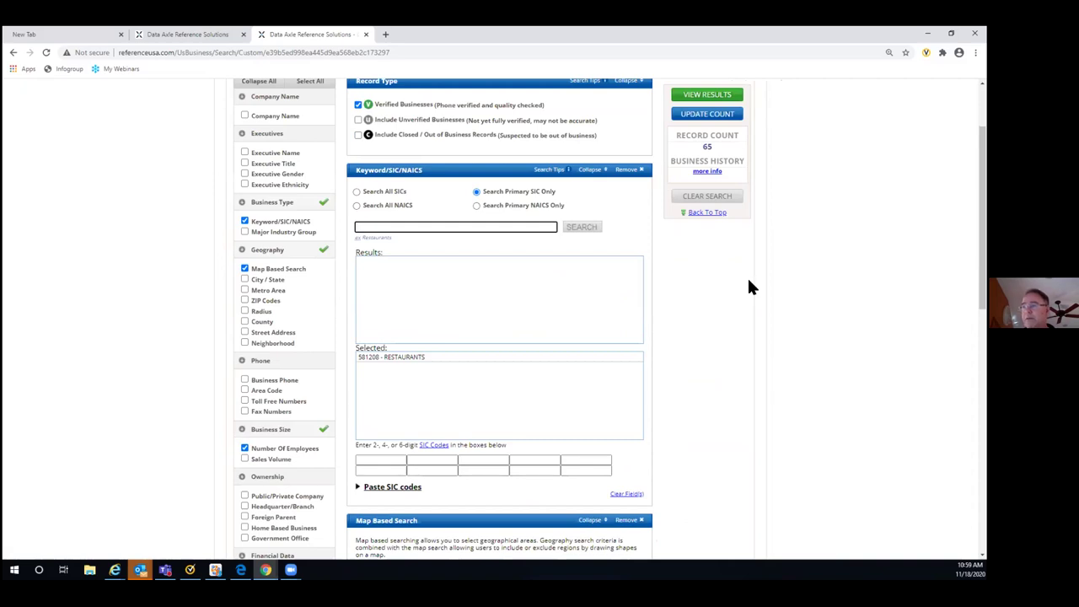
scroll(749, 287, "down", 1)
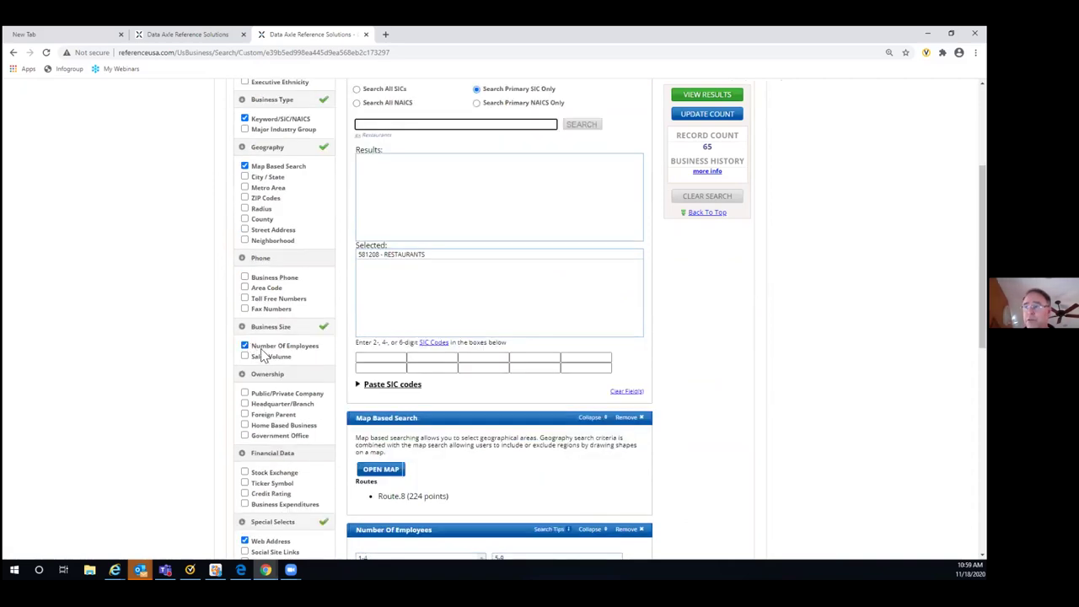
scroll(253, 392, "down", 2)
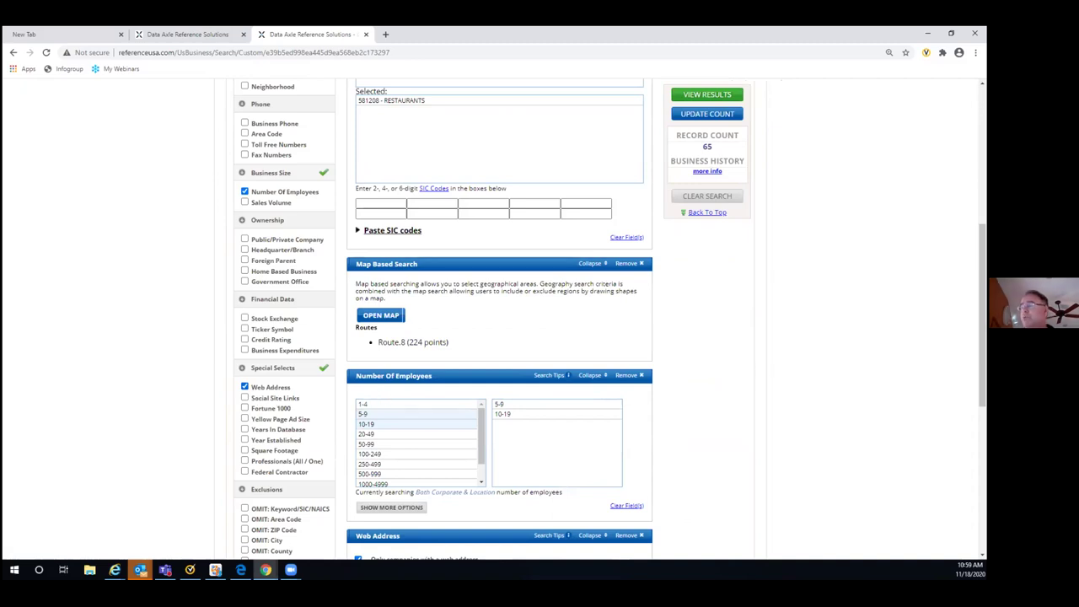
scroll(540, 320, "up", 5)
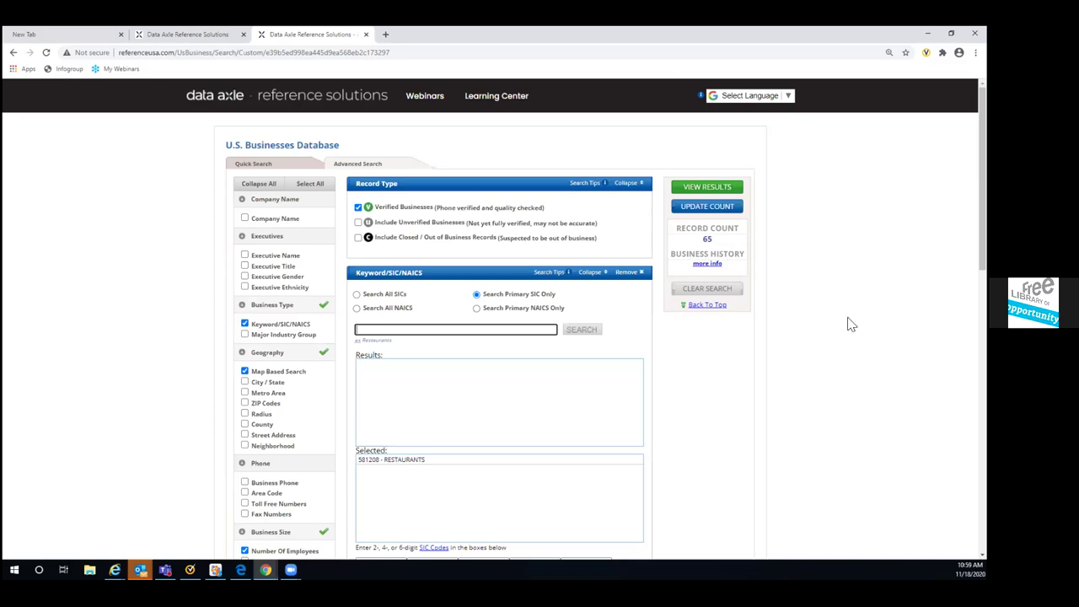
- Go to the home page, open the U.S. New Businesses database and switch to its Advanced Search
left_click(312, 101)
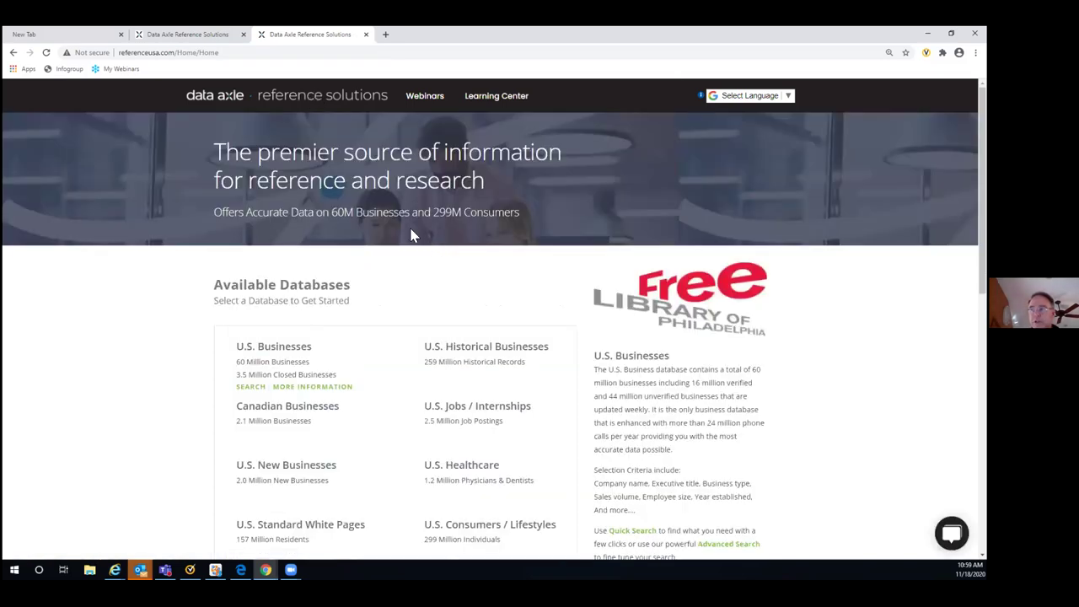
scroll(410, 233, "down", 2)
scroll(405, 231, "down", 1)
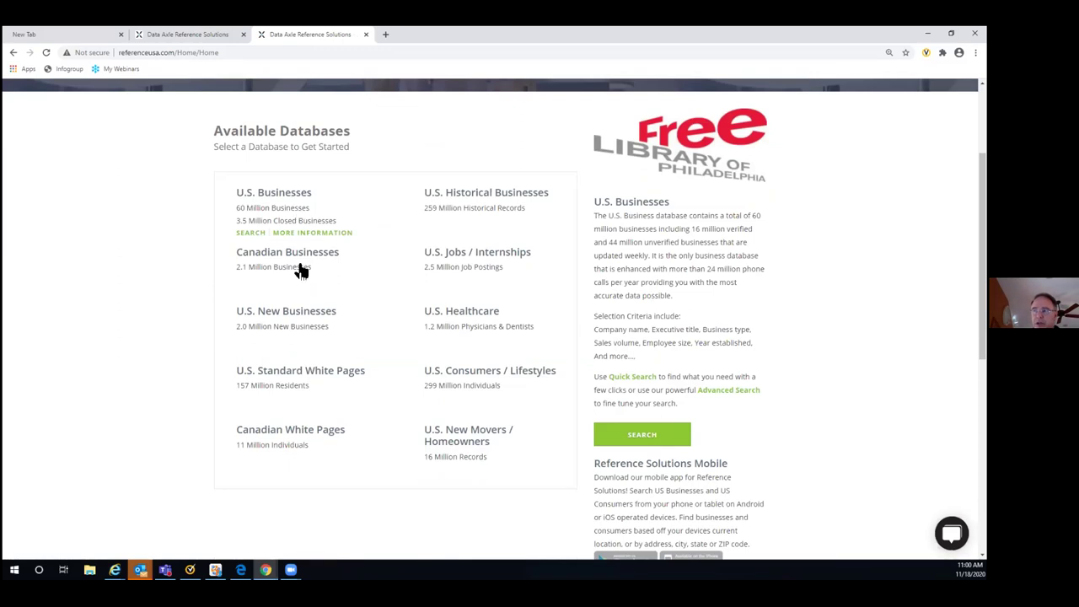
mouse_move(329, 351)
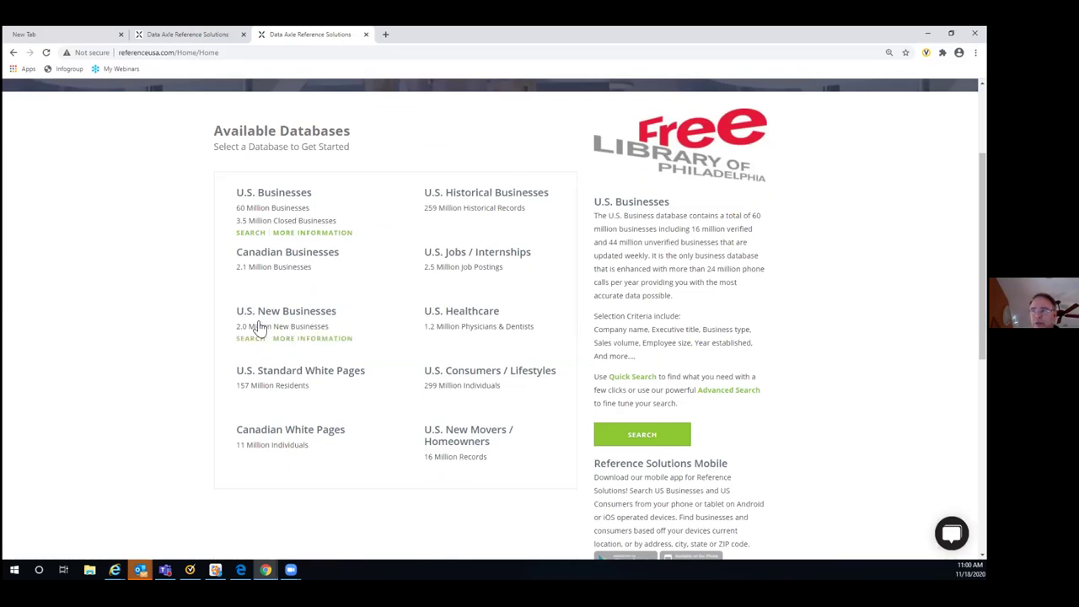
left_click(258, 328)
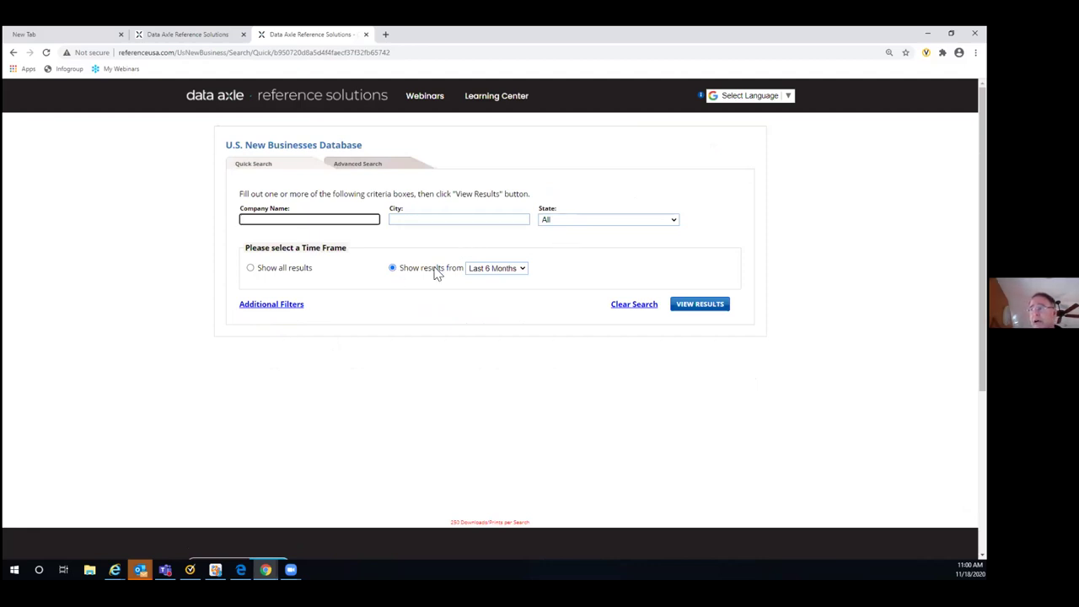
left_click(521, 270)
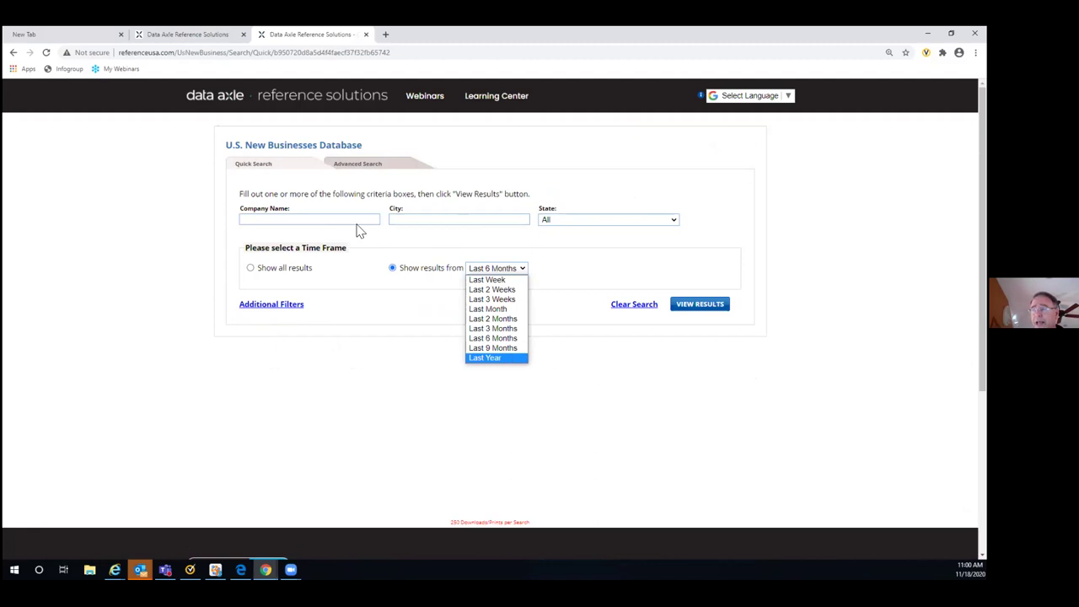
left_click(360, 168)
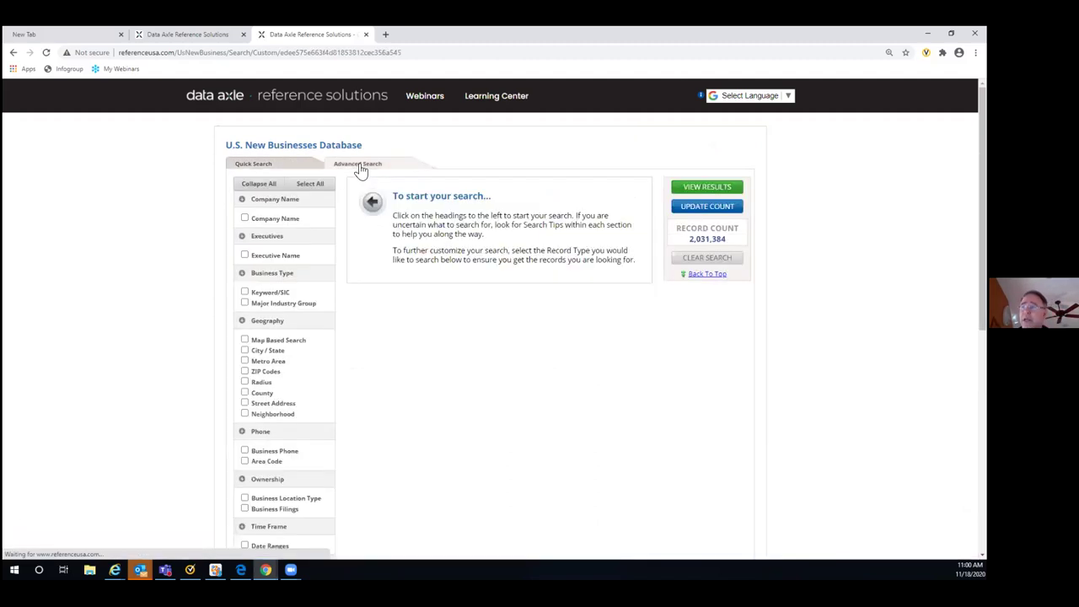
- Add a County criterion for Pennsylvania, filter the choices with "Phi" and select Philadelphia, PA
scroll(334, 222, "down", 1)
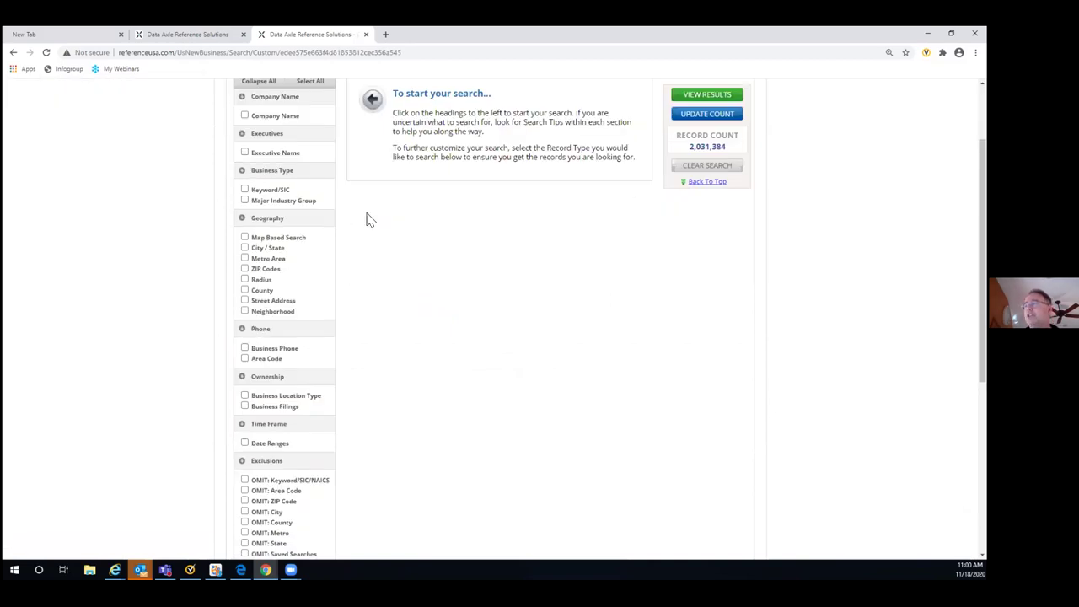
left_click(245, 290)
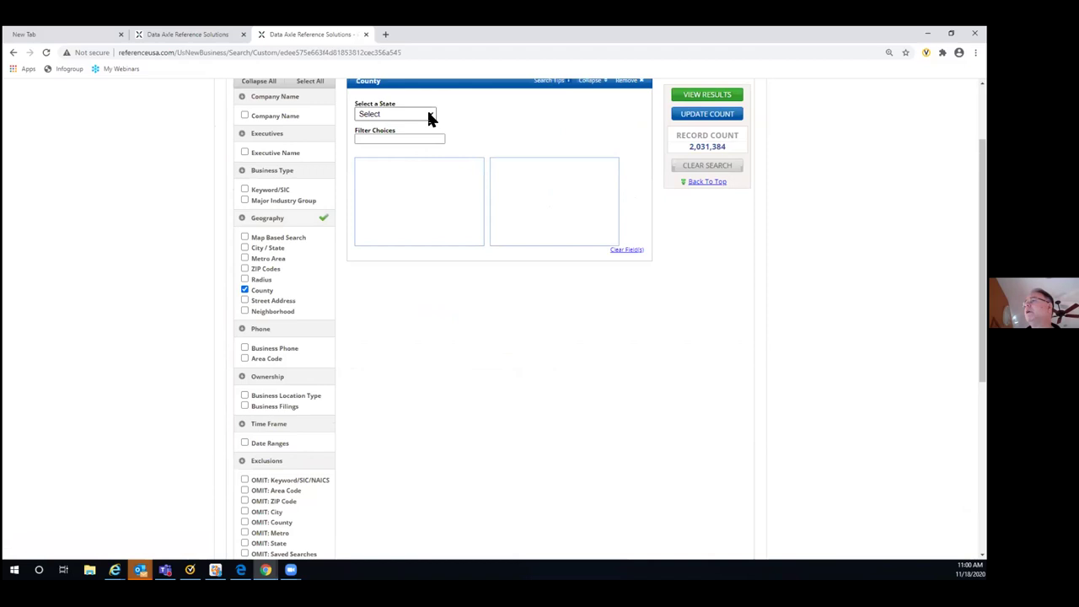
left_click(429, 115)
left_click_drag(429, 142, 429, 236)
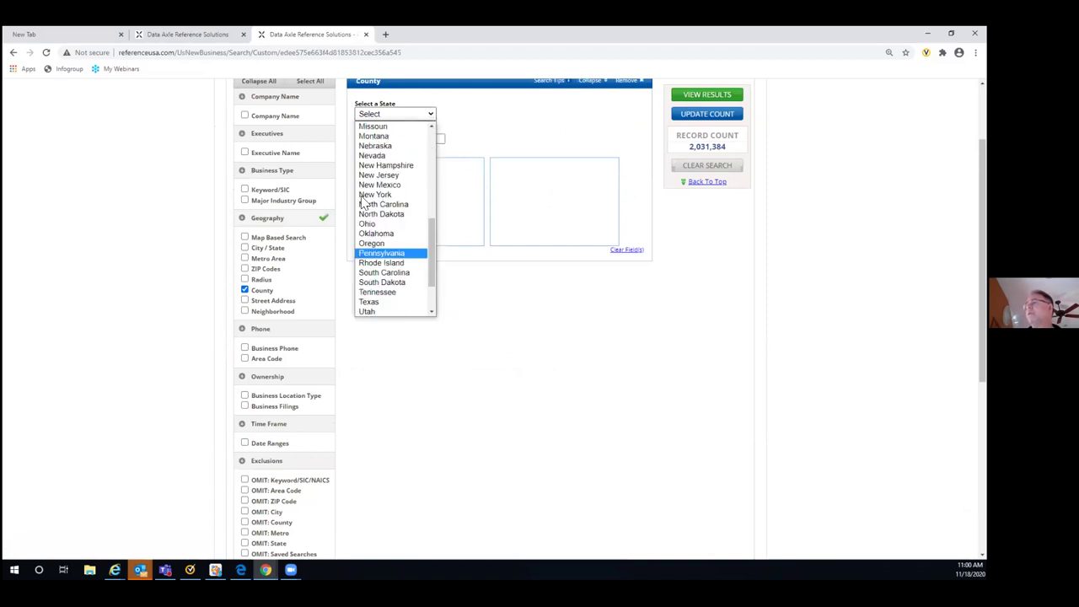
left_click(381, 253)
left_click(365, 140)
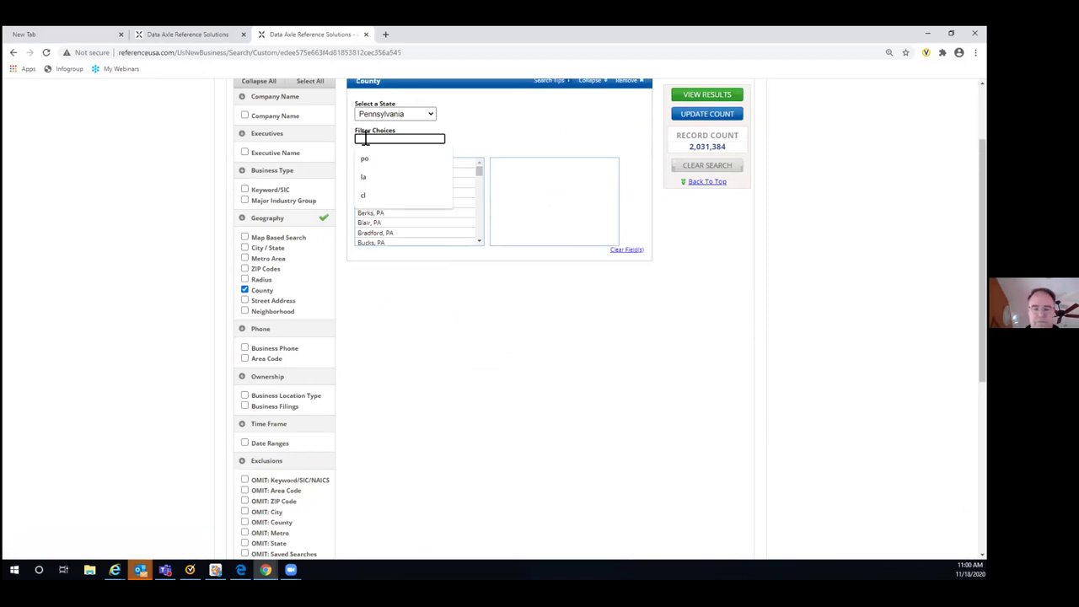
type("Ph")
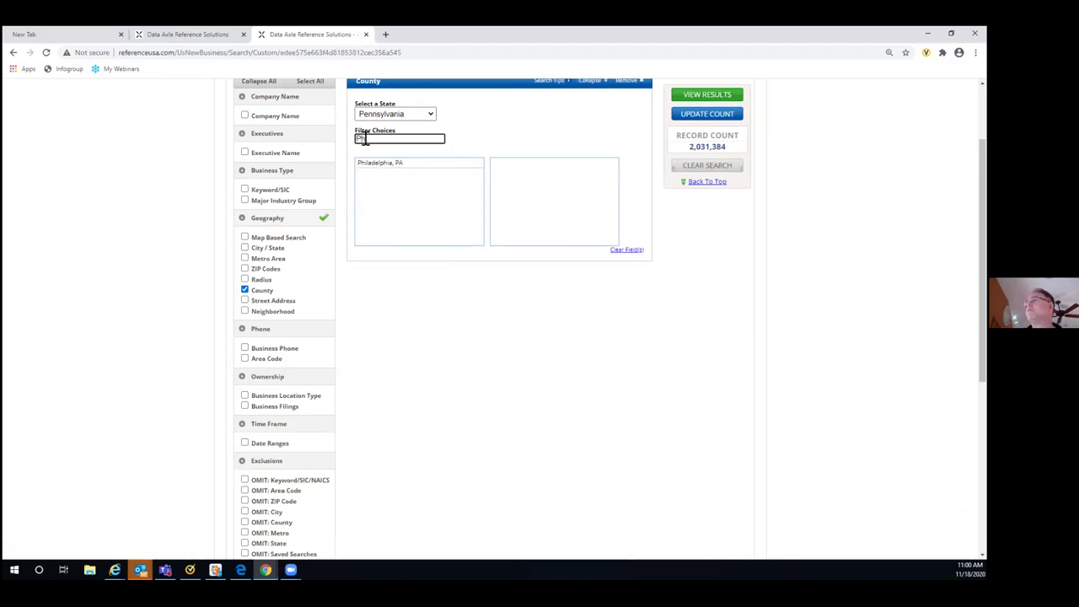
type("i")
double_click(376, 163)
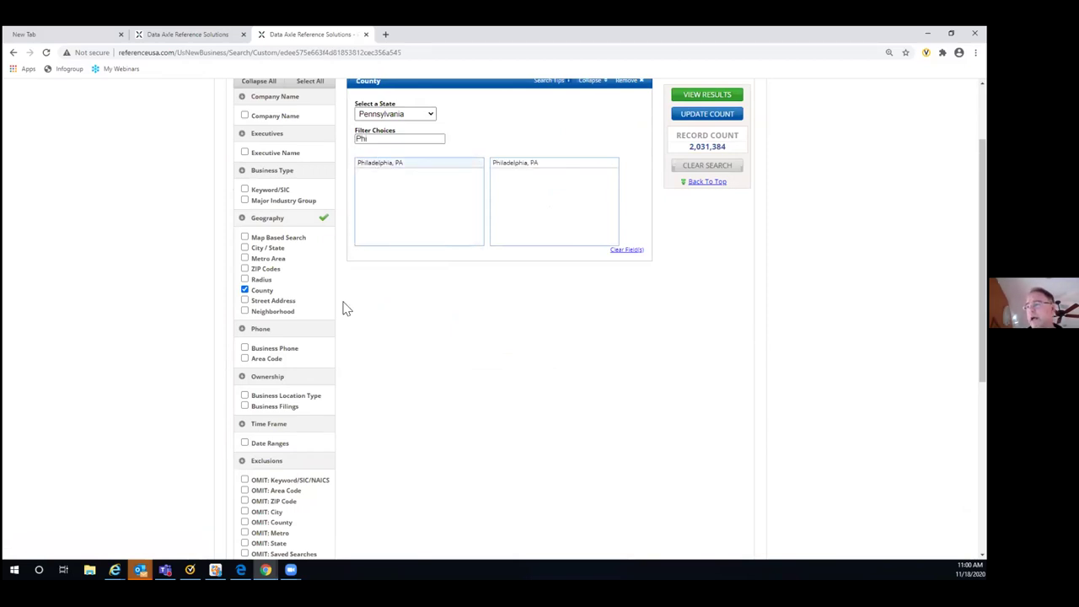
- Add a Date Ranges criterion set to Last 3 Months and update the record count
scroll(345, 306, "down", 1)
scroll(346, 308, "down", 1)
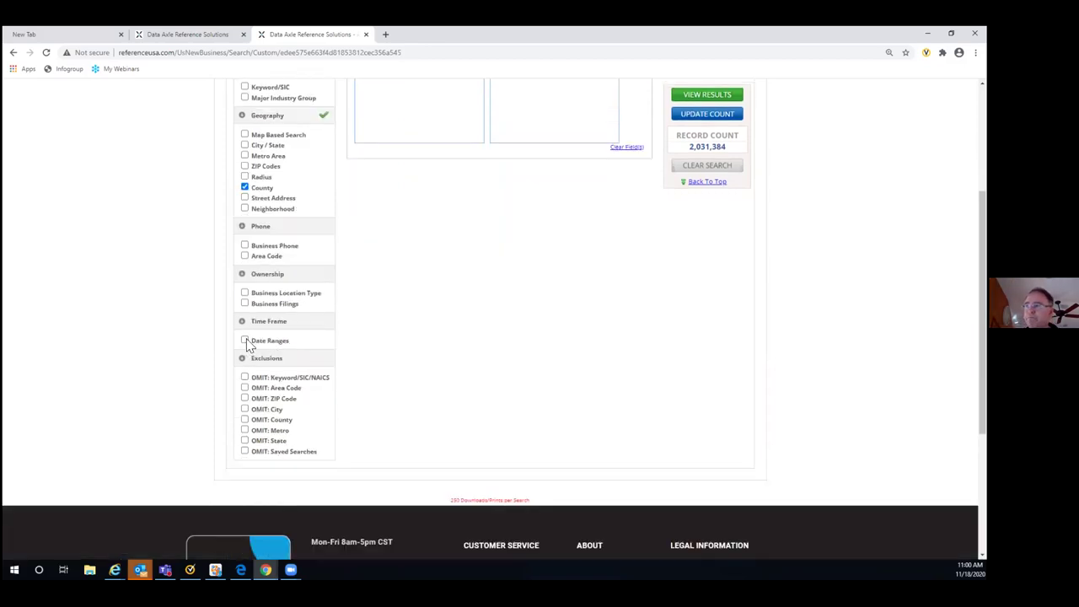
left_click(245, 341)
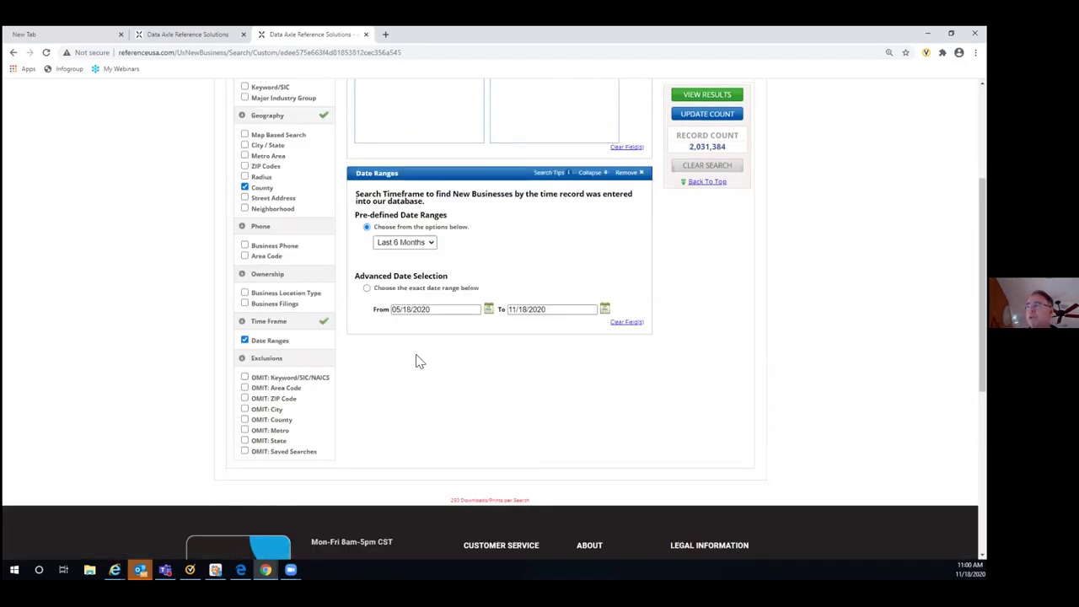
left_click(430, 242)
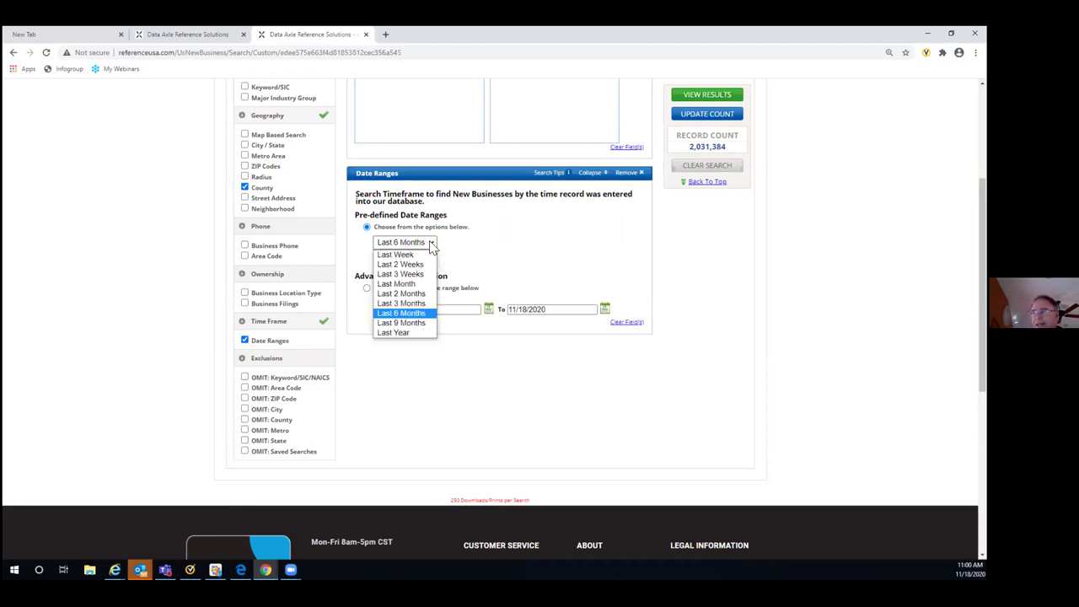
left_click(422, 305)
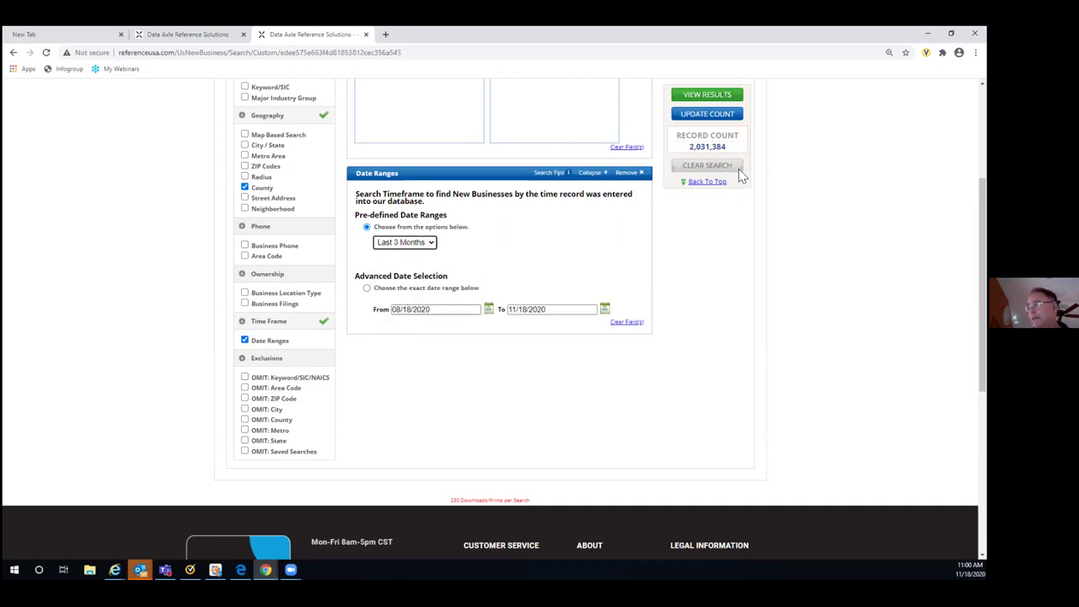
left_click(704, 118)
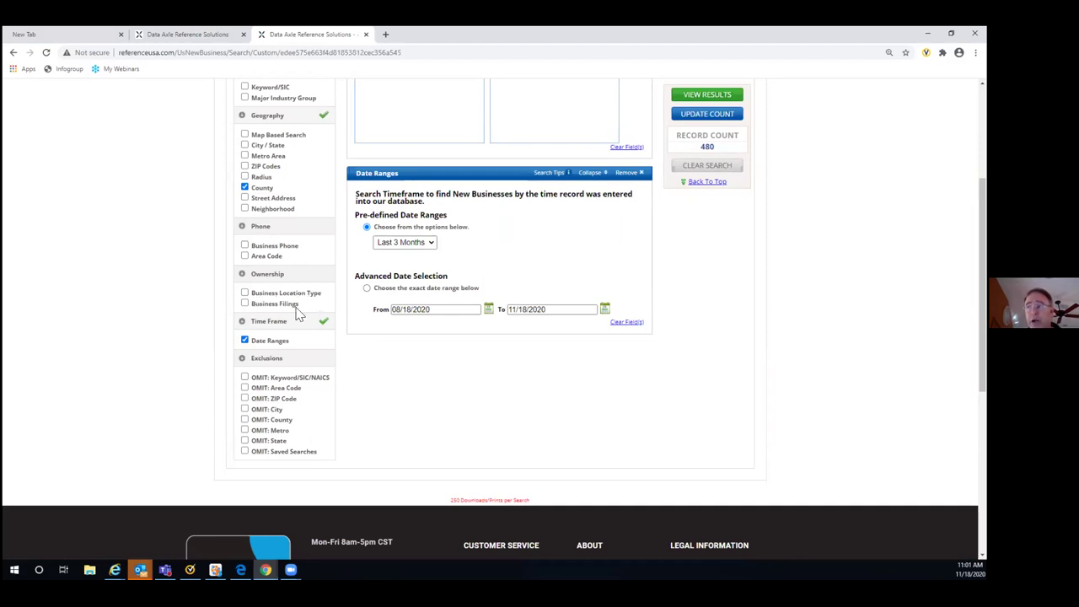
- Add Business Location Type and Business Filings criteria, choose Corporate location and Trade Names / Doing Business As (DBA), and update the count
left_click(246, 293)
left_click(244, 303)
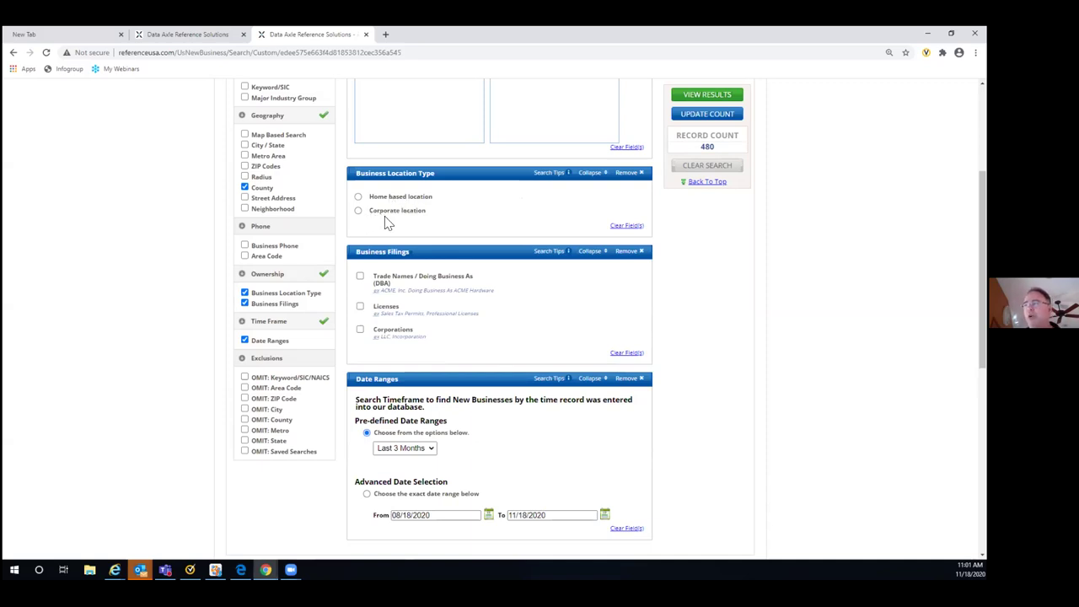
left_click(359, 210)
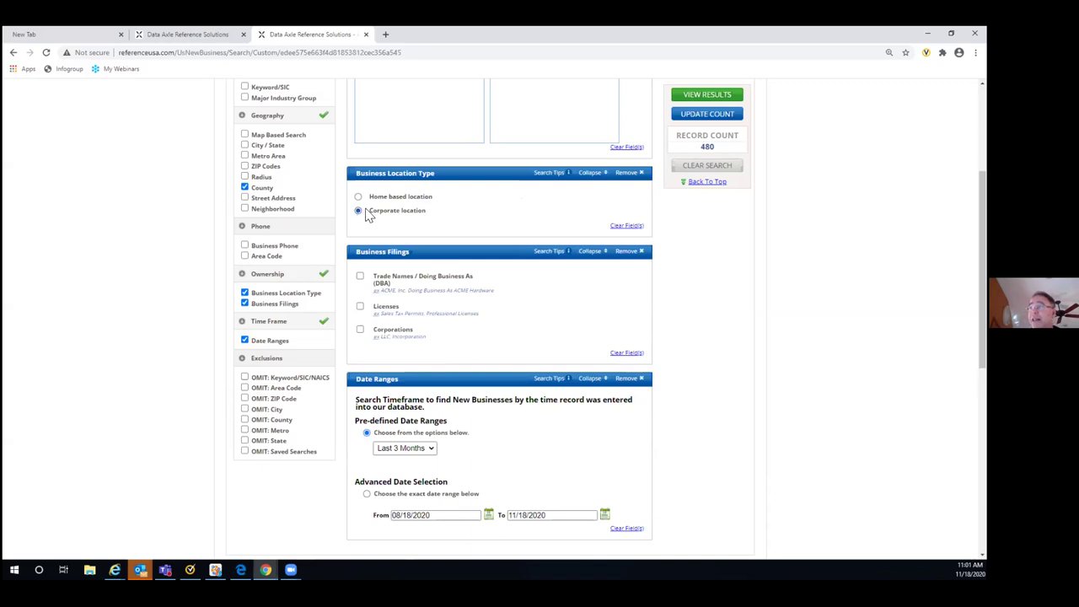
left_click(709, 114)
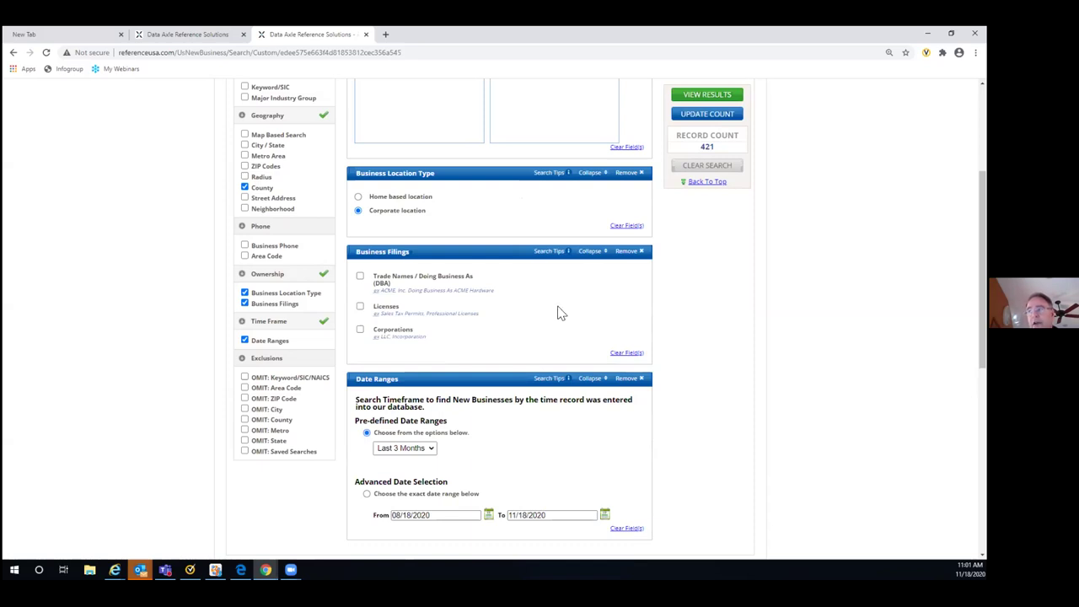
left_click(360, 278)
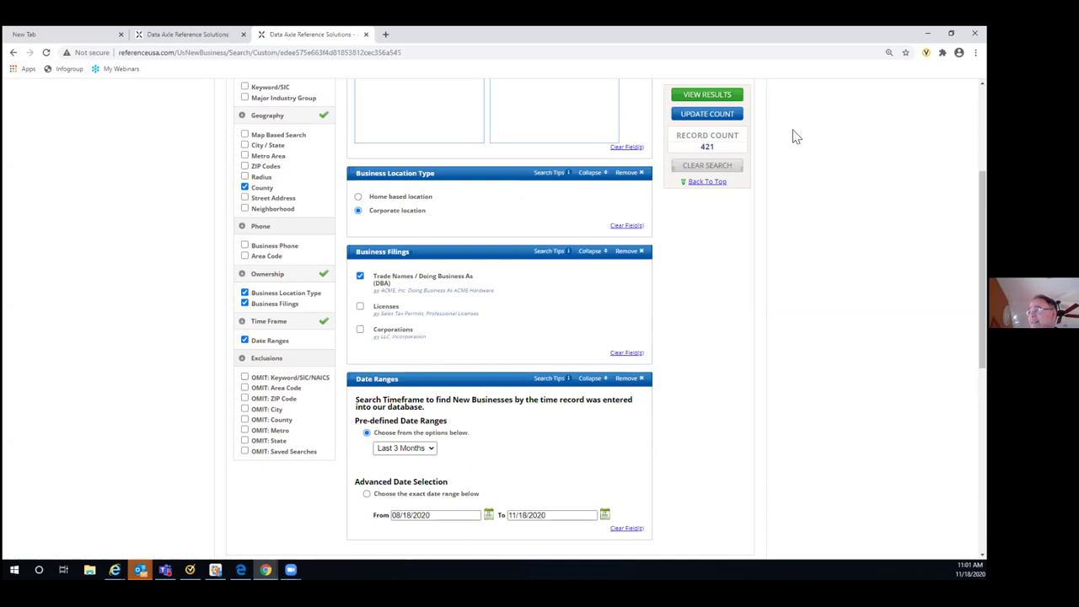
left_click(706, 118)
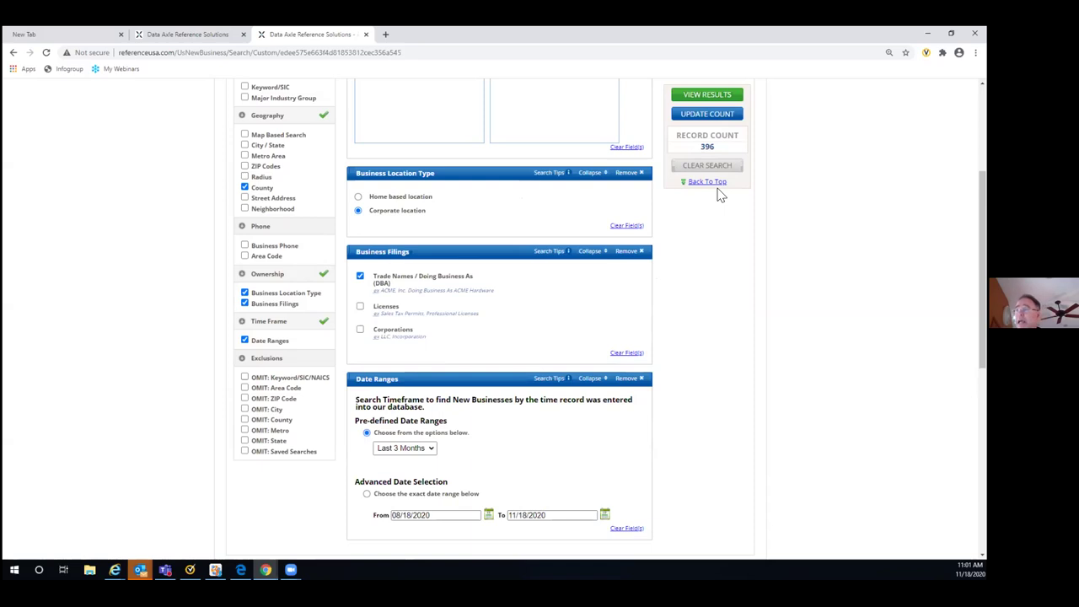
- View the search results, examine the Glam Shop record's location and corporate information, and return to the results list
scroll(851, 222, "up", 1)
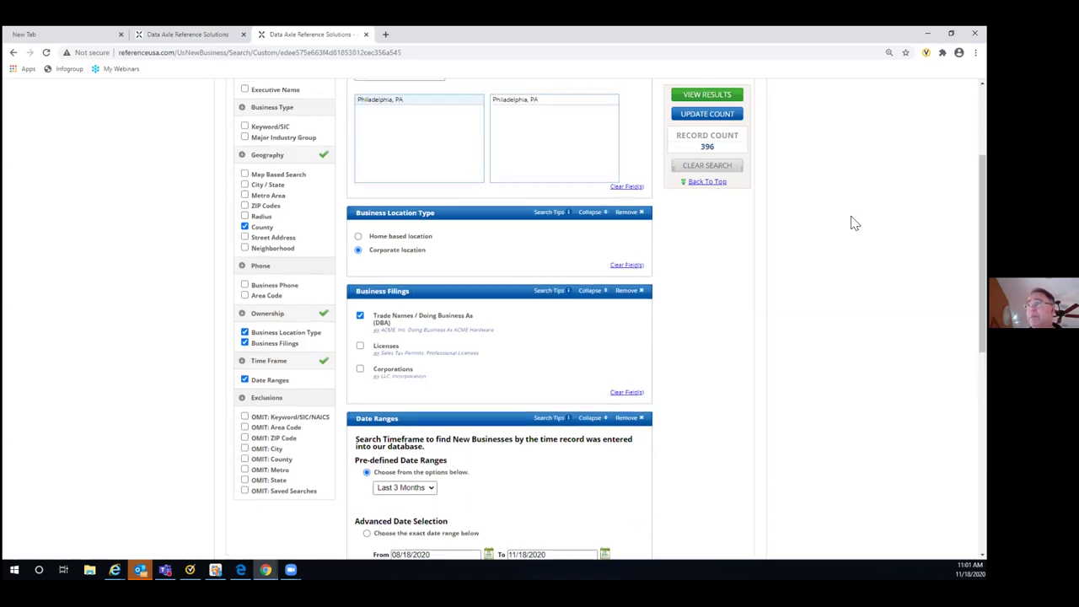
scroll(256, 160, "up", 1)
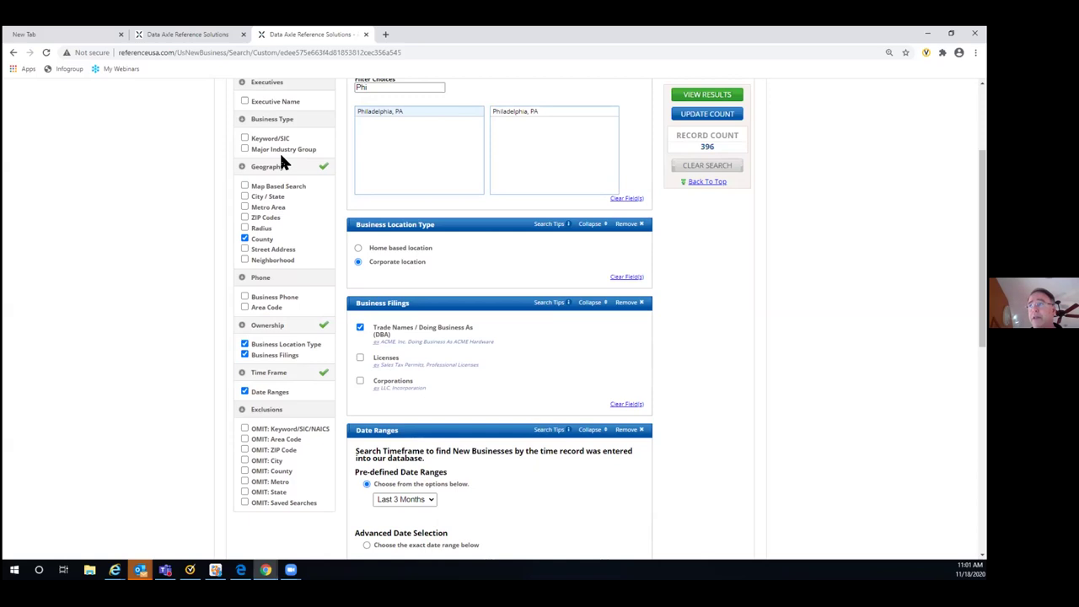
left_click(706, 95)
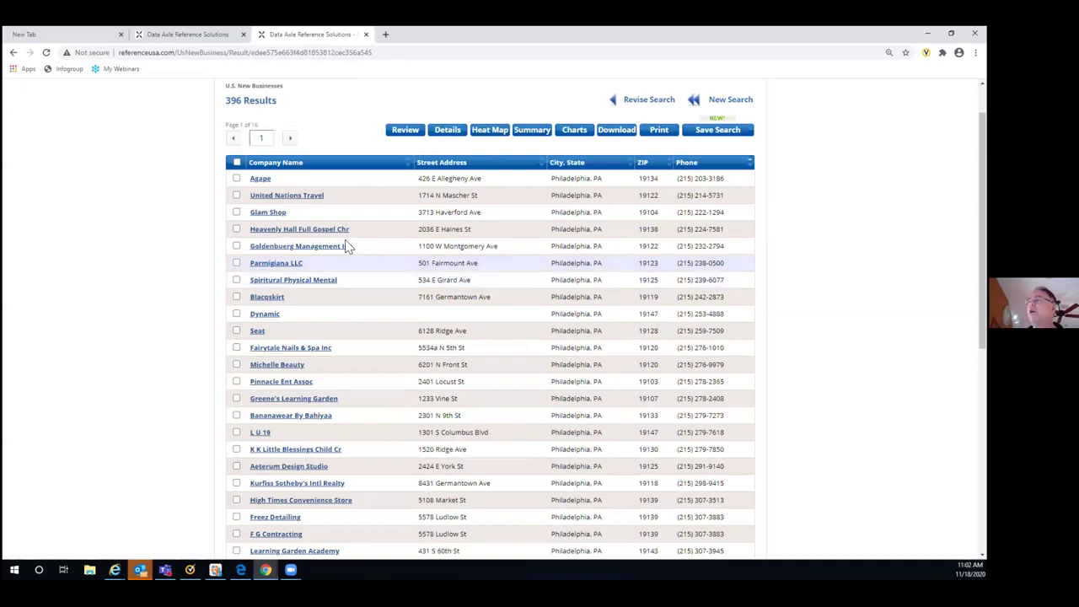
left_click(274, 217)
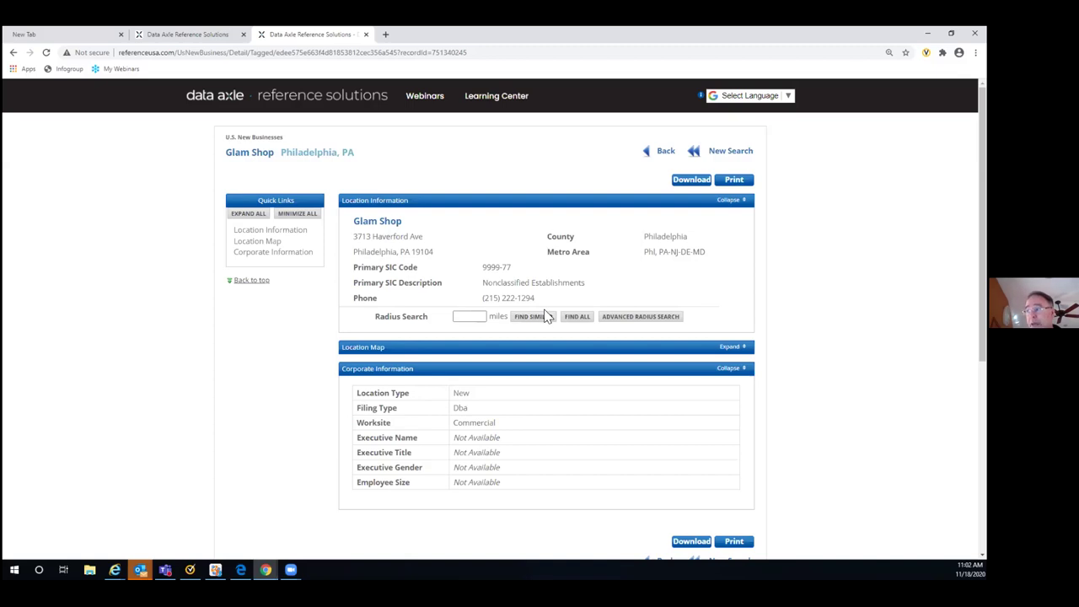
scroll(542, 333, "down", 1)
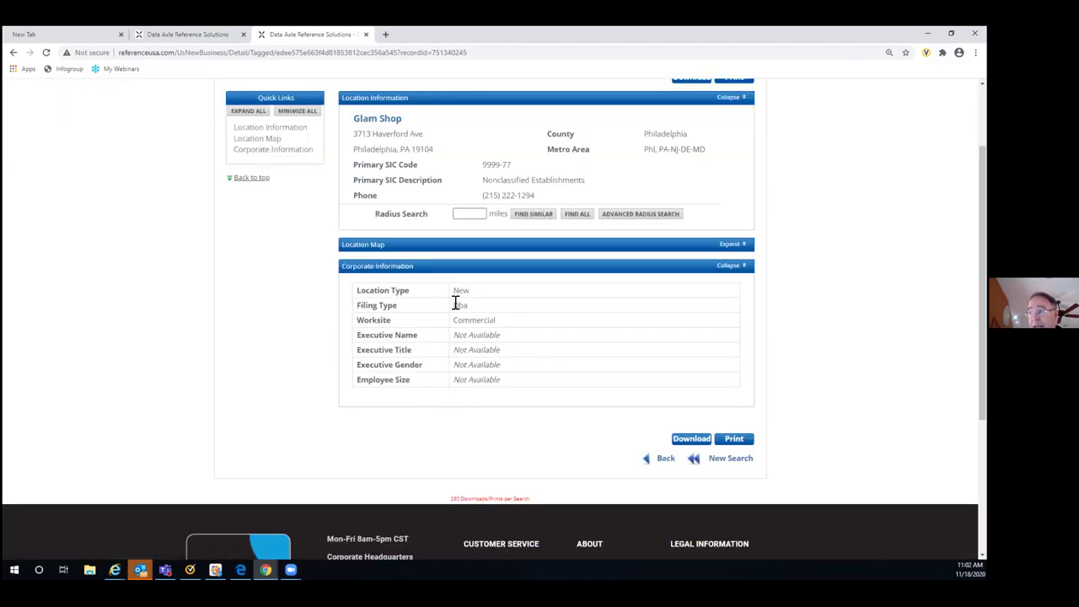
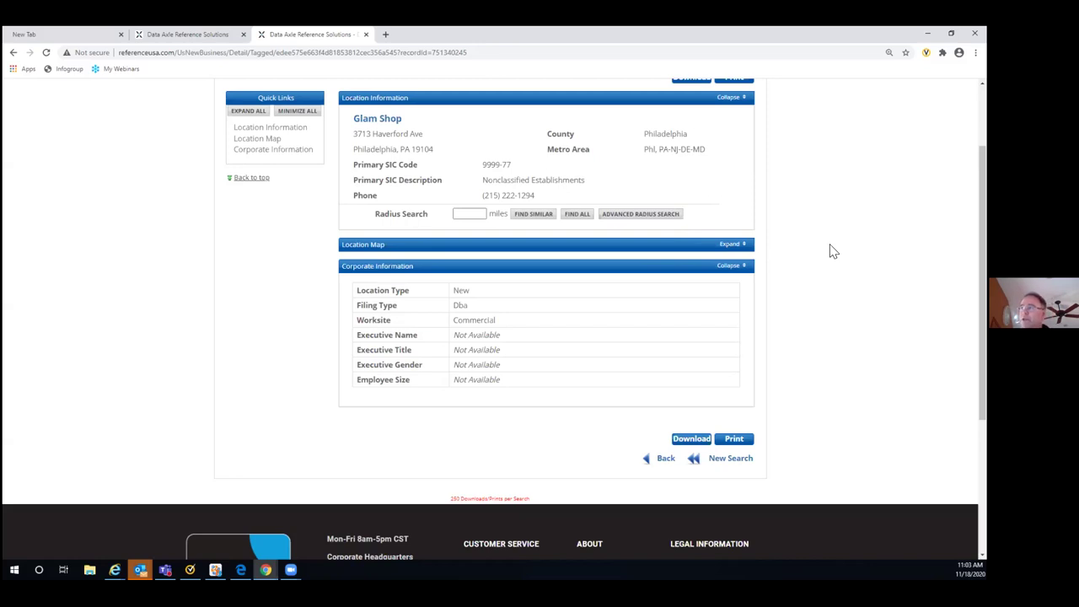
scroll(833, 250, "up", 2)
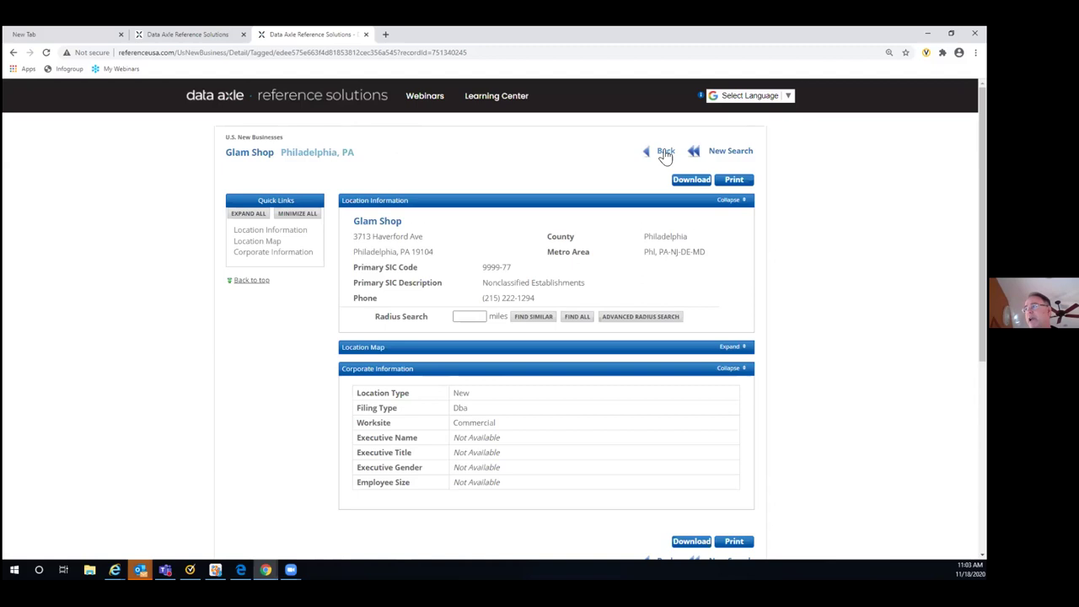
left_click(665, 151)
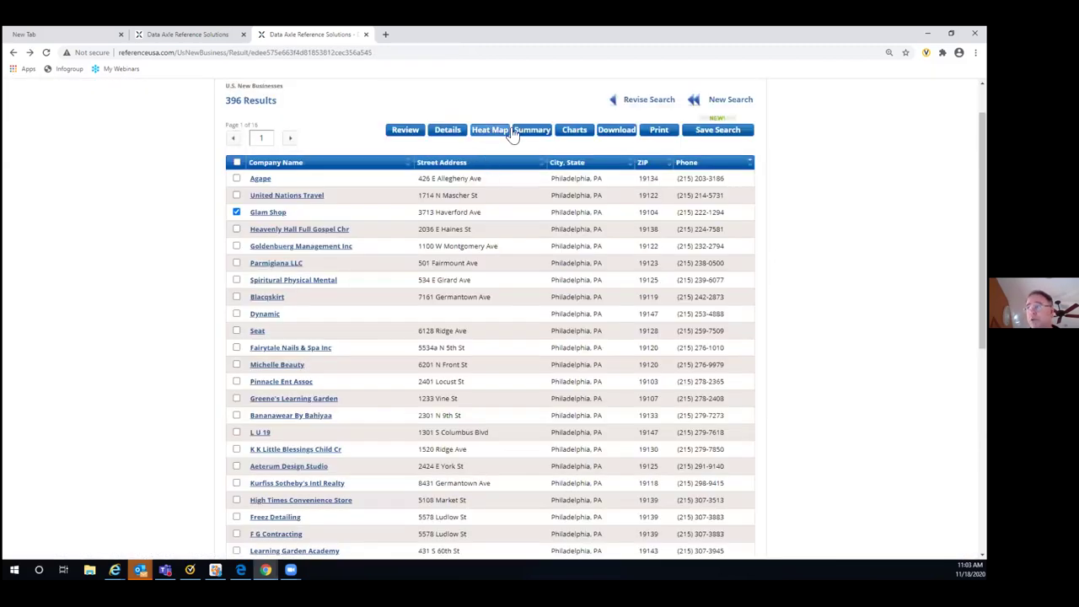
- Open the charts for the results, examine the SIC Code summary and the full report table, and return to the results
left_click(574, 139)
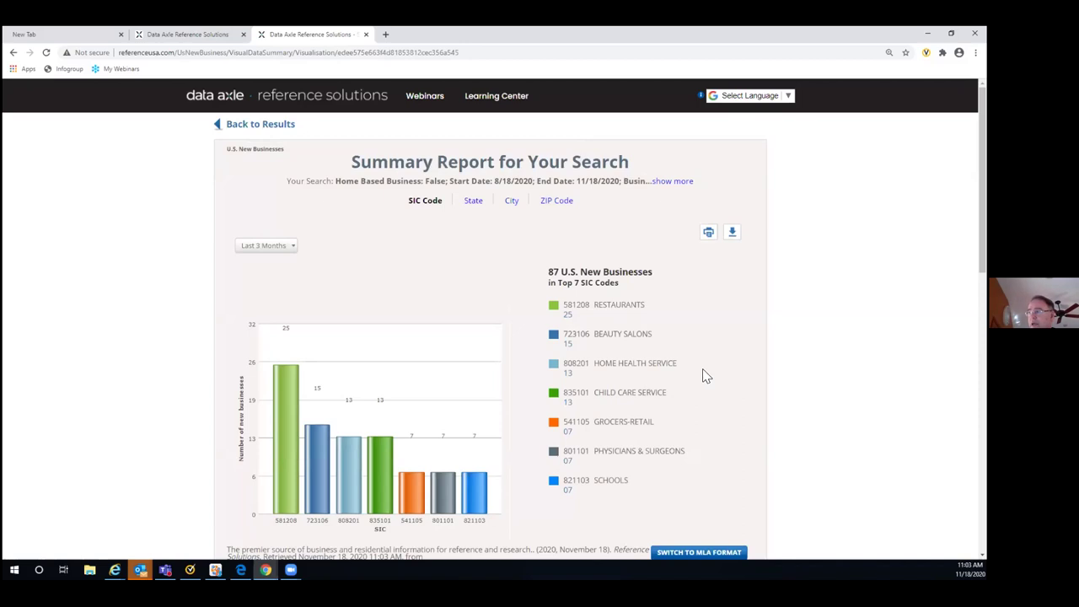
scroll(822, 365, "down", 5)
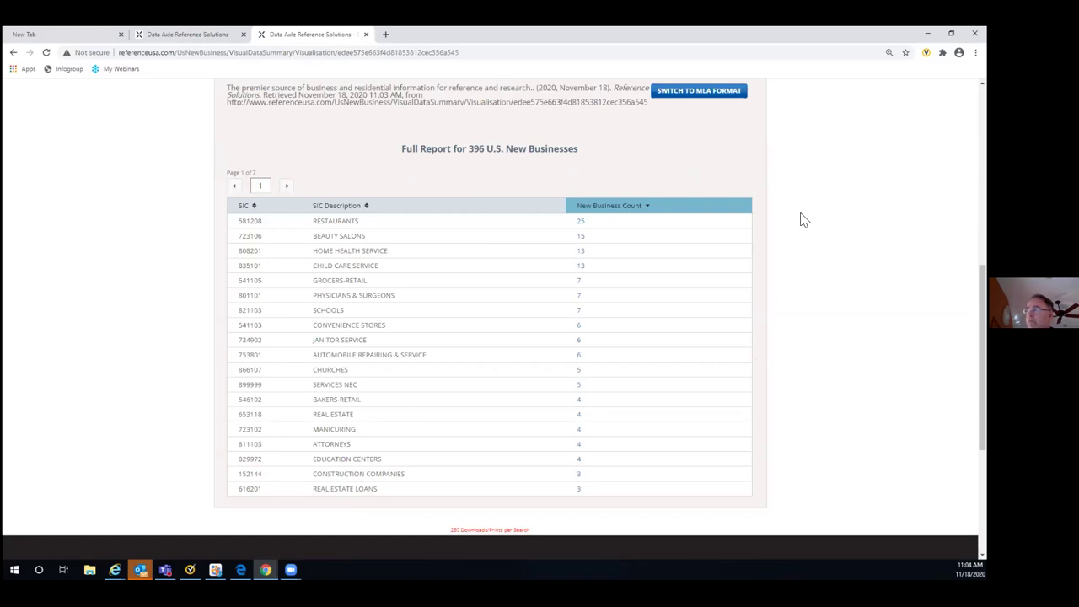
scroll(803, 220, "up", 4)
scroll(607, 212, "up", 4)
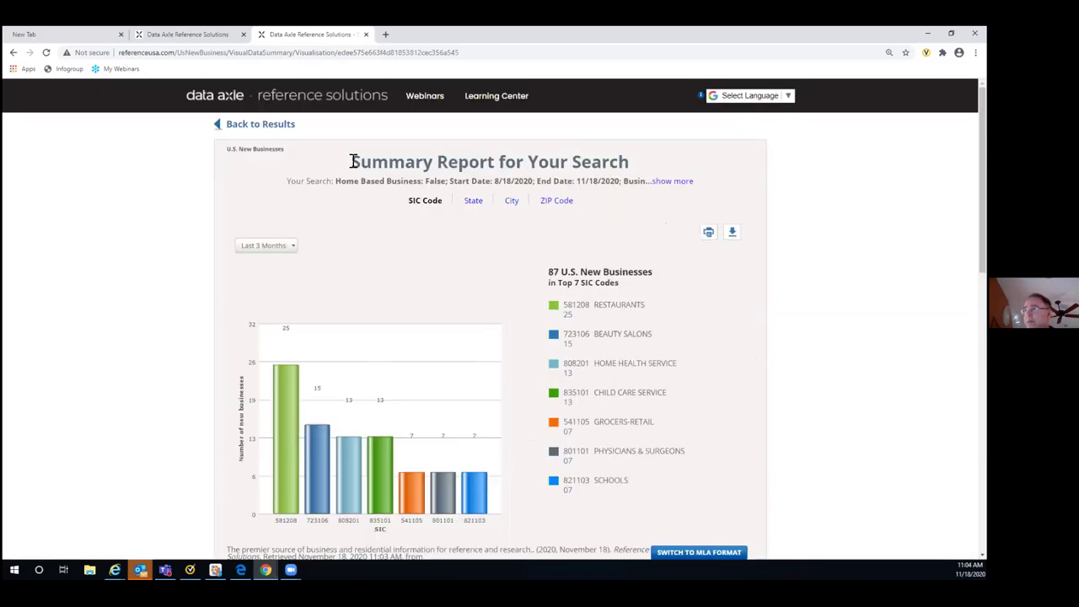
left_click(258, 125)
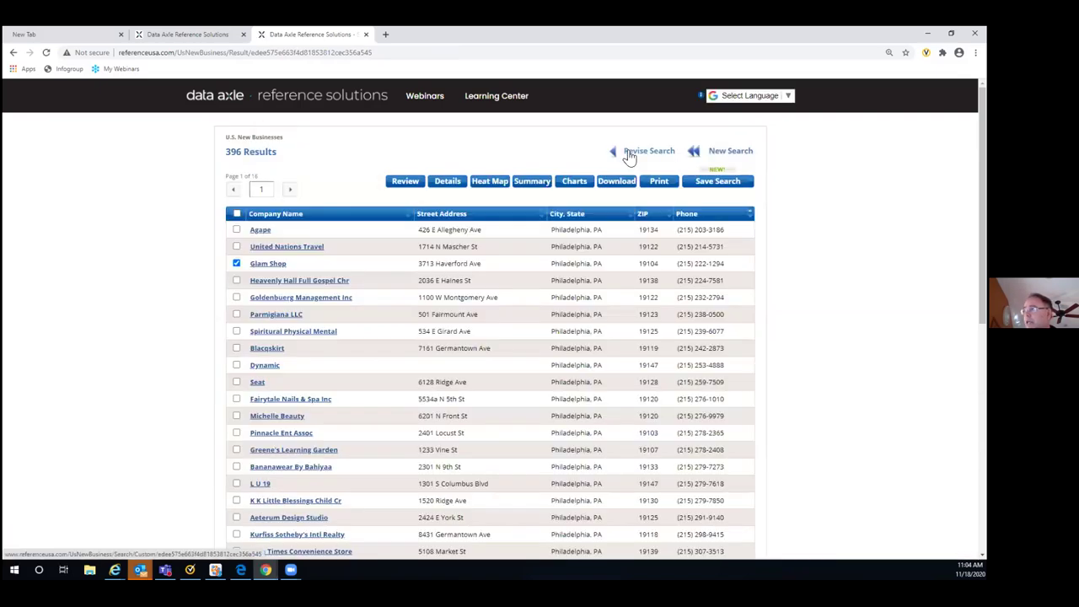
- Reopen the search for revision and review its County, Business Location Type, Business Filings and Date Ranges criteria
left_click(629, 156)
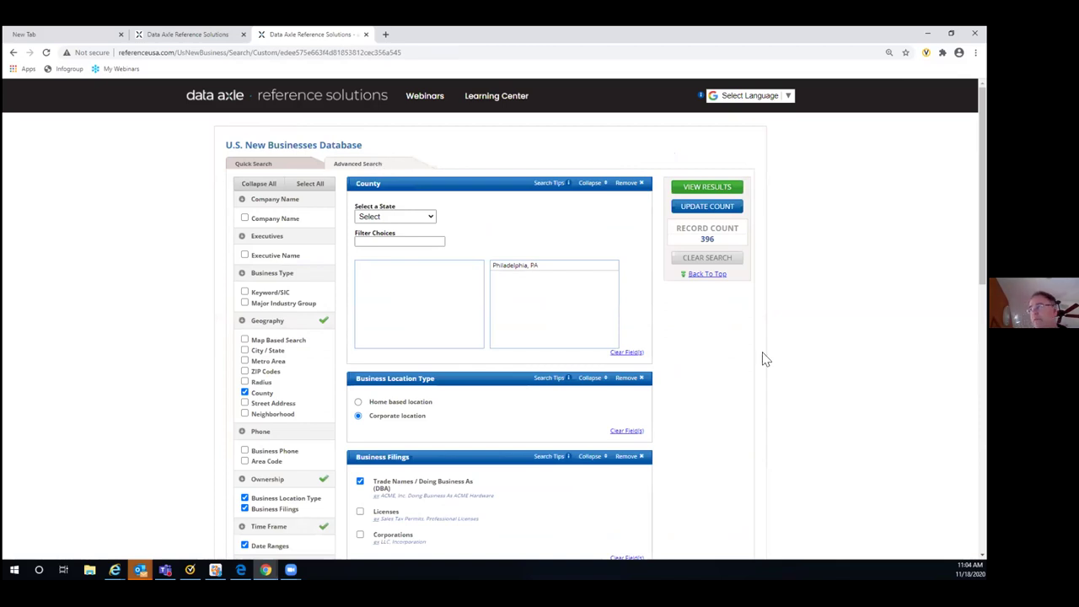
scroll(761, 358, "down", 2)
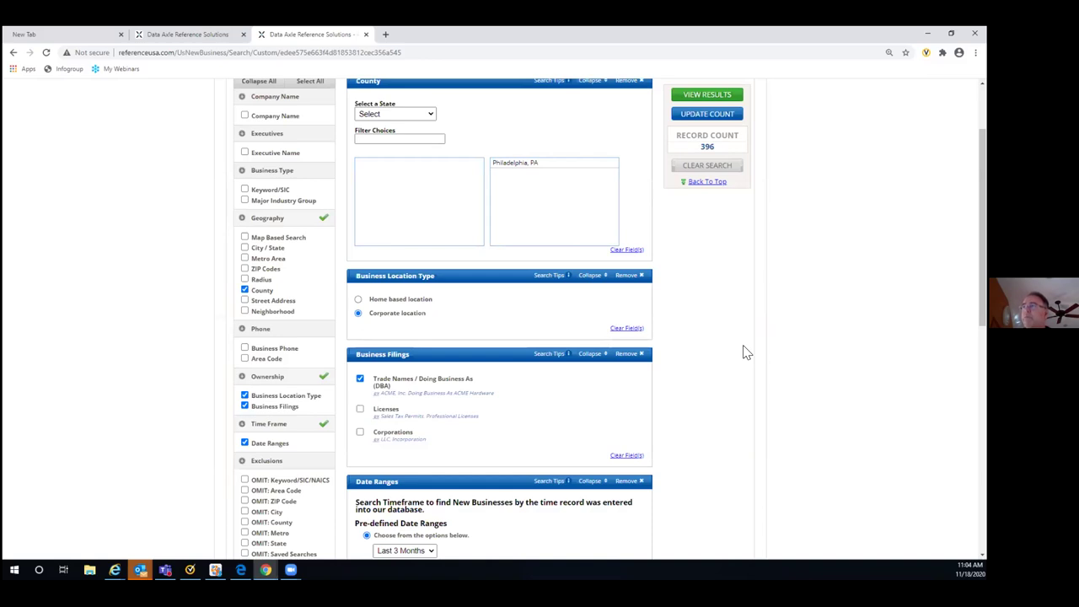
scroll(737, 315, "up", 1)
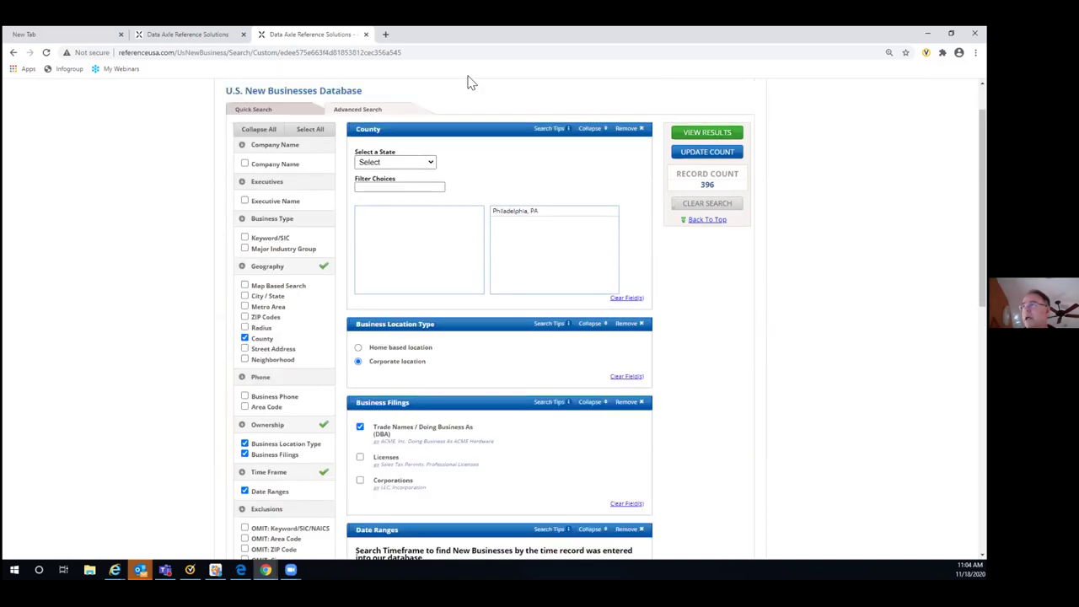
scroll(438, 84, "up", 1)
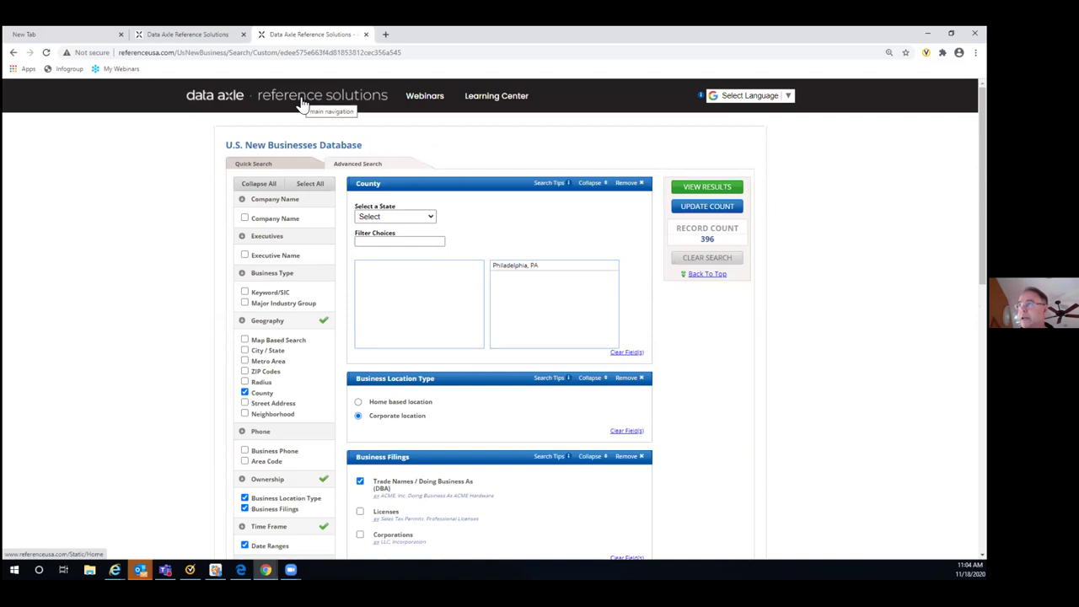
- Go to the home page, open the U.S. Historical Businesses database and switch to its Advanced Search
left_click(302, 103)
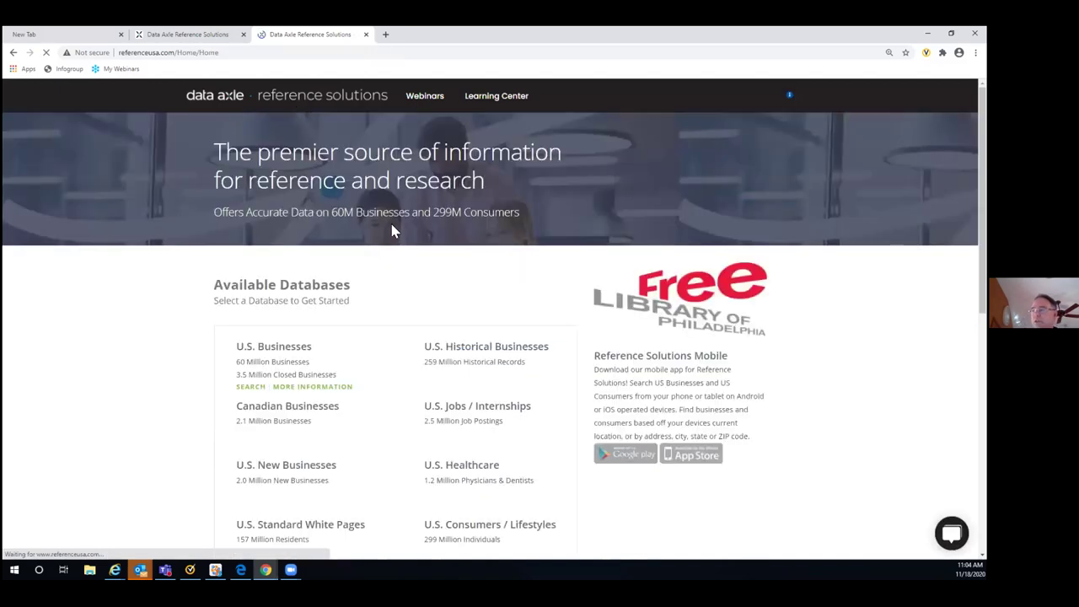
scroll(389, 247, "down", 2)
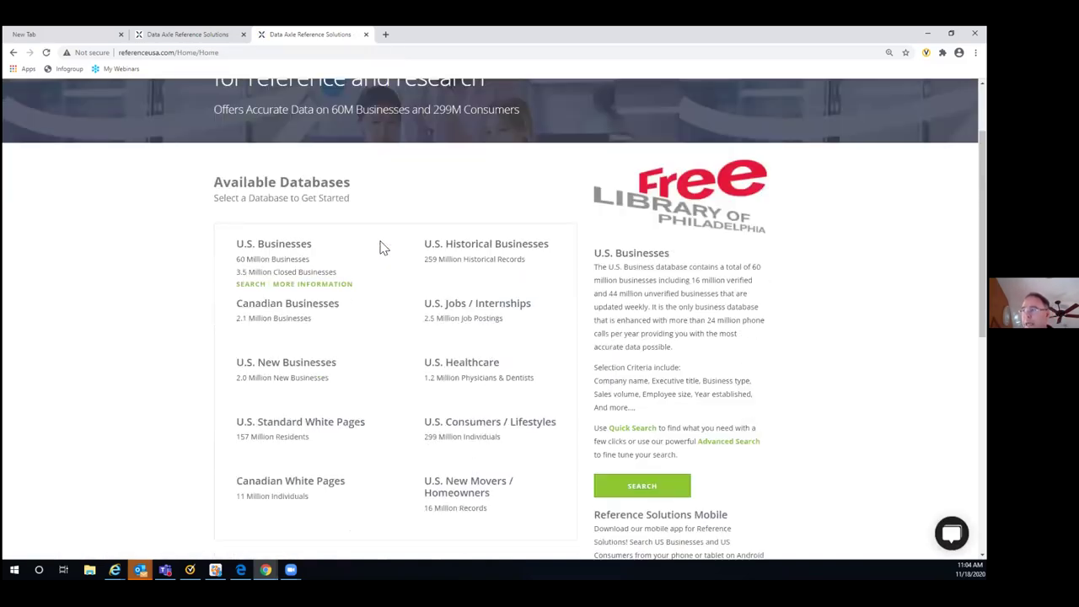
mouse_move(428, 271)
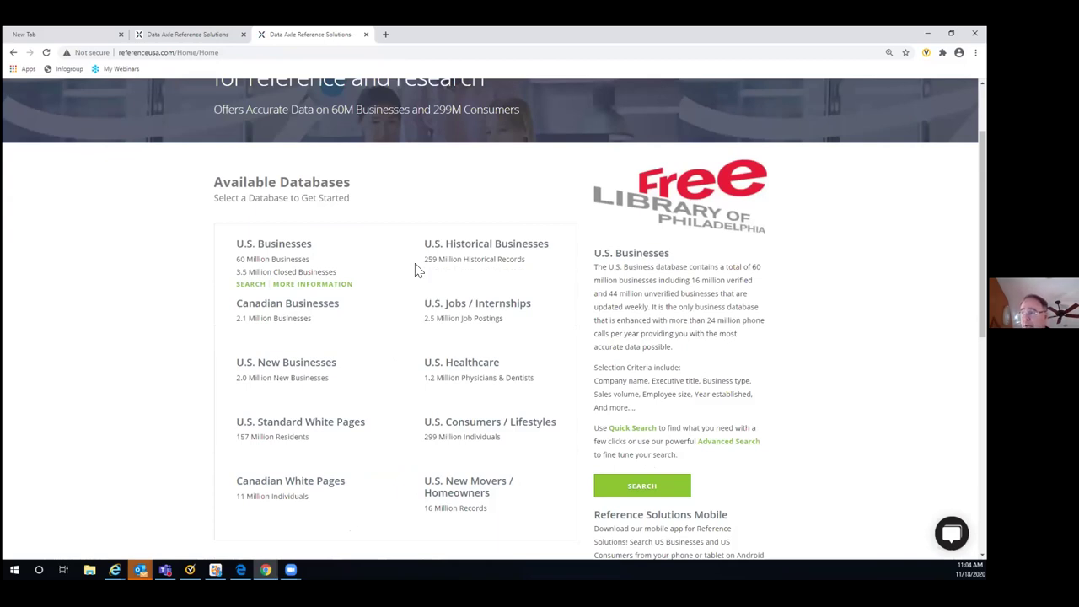
mouse_move(546, 286)
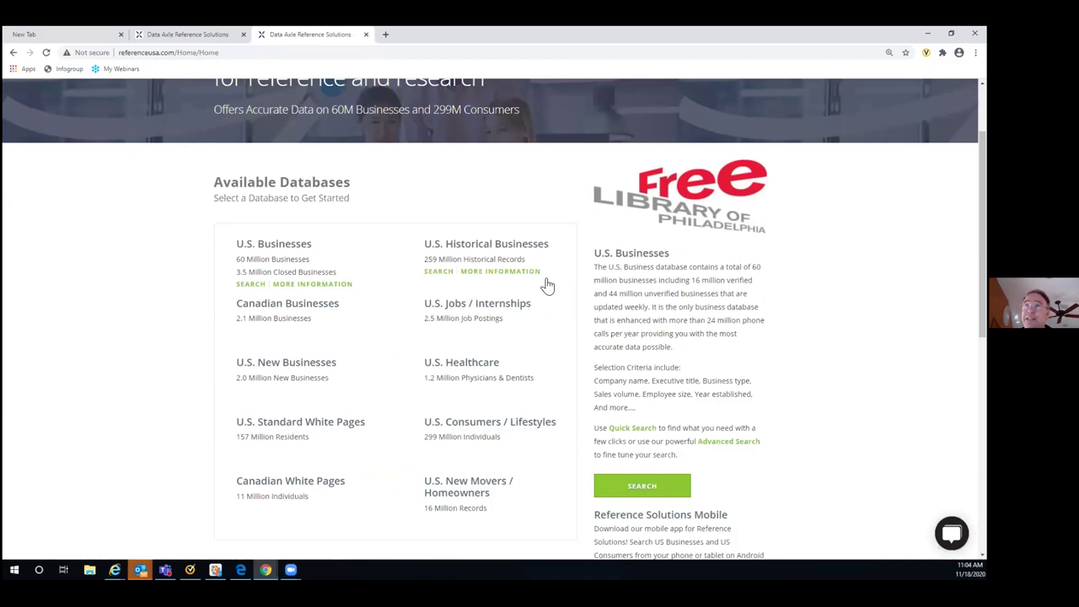
left_click(437, 271)
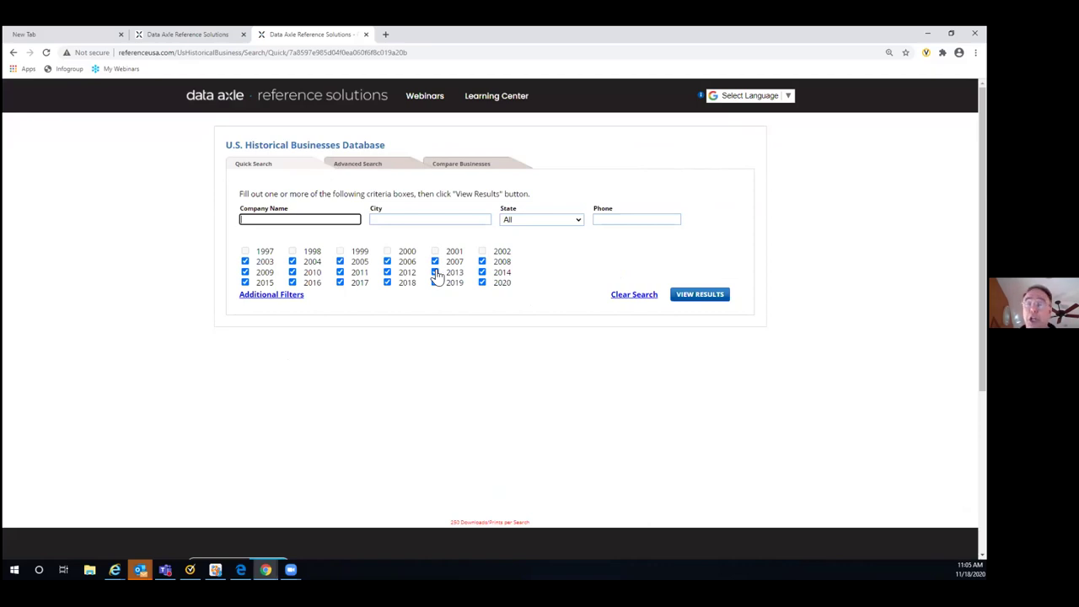
left_click(355, 168)
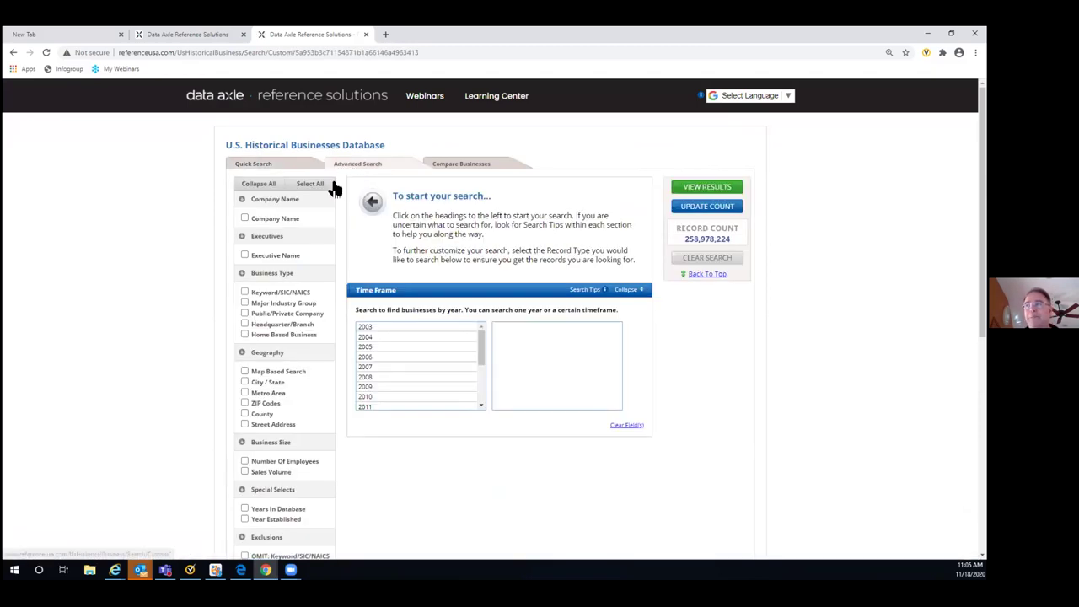
- Add a Major Industry Group criterion to the historical search and select Manufacturing (20-39)
scroll(333, 187, "down", 1)
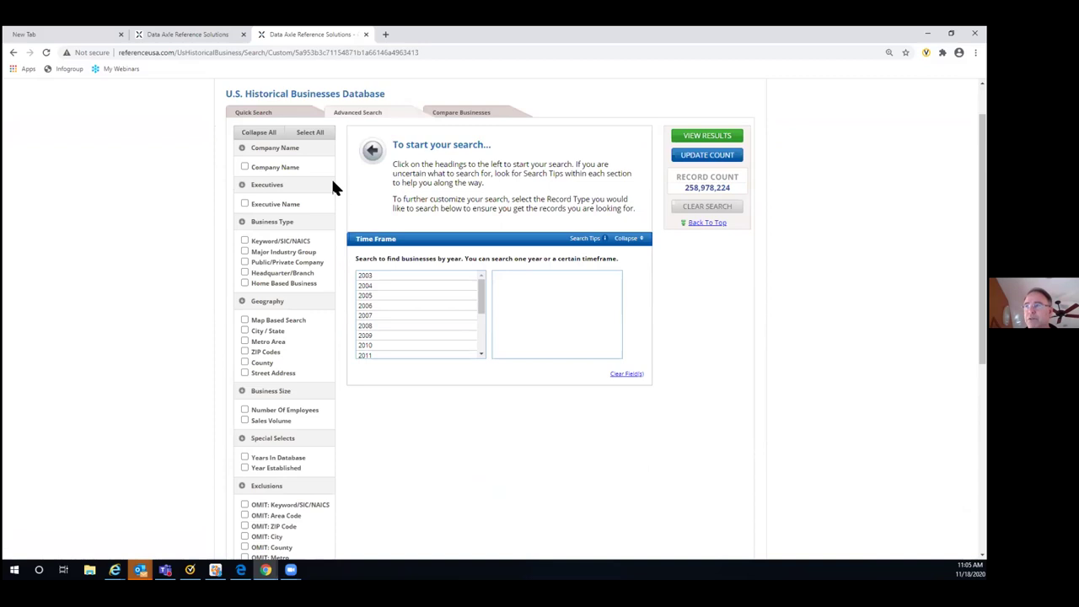
left_click(244, 252)
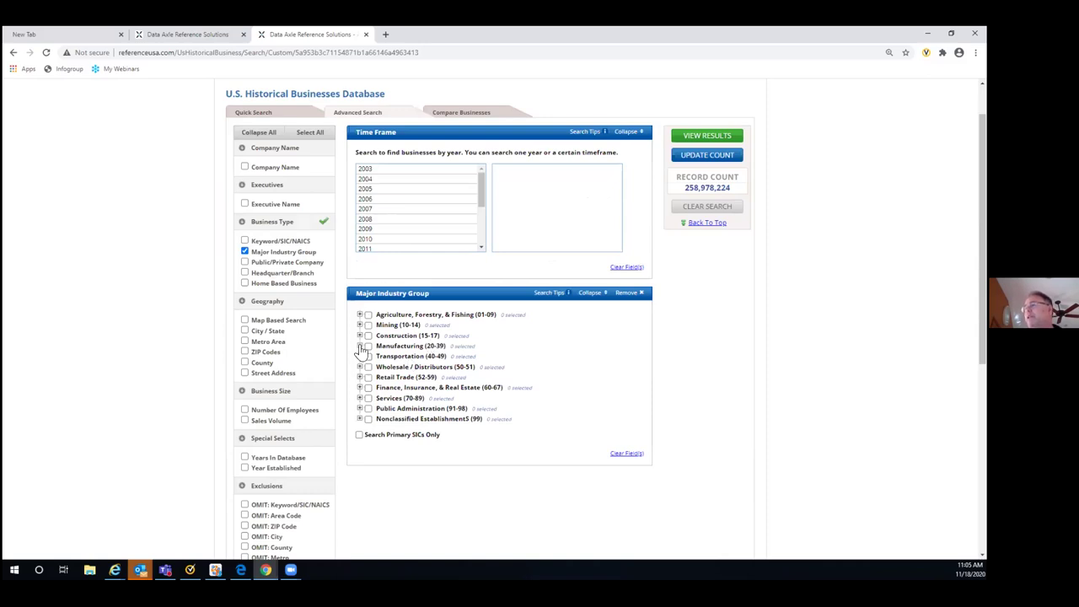
left_click(368, 346)
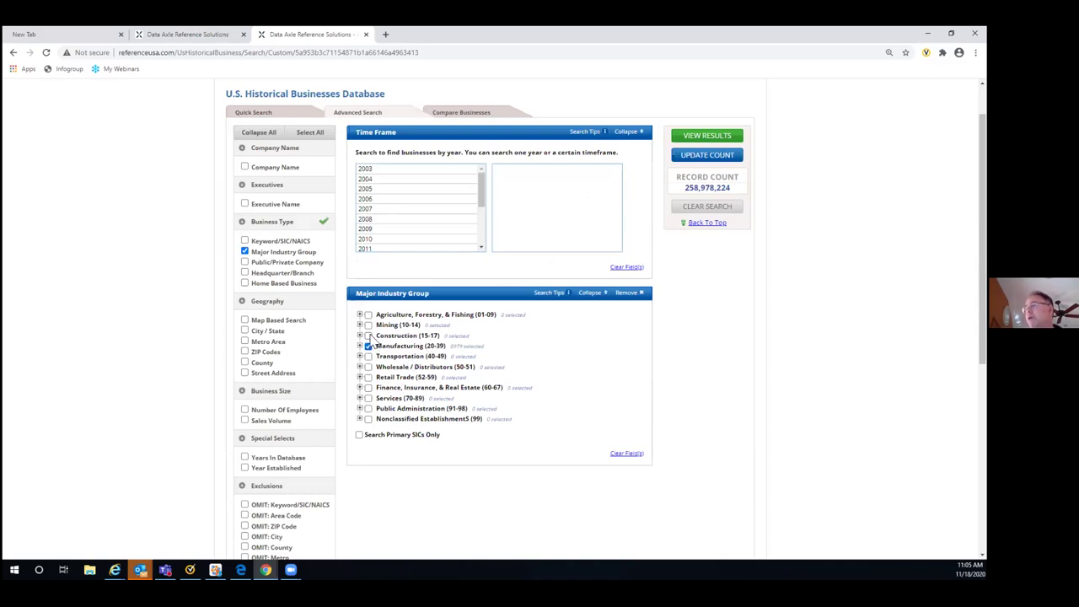
- Add Construction (15-17) to the selected major industry groups and add a County criterion for Philadelphia, Pennsylvania
left_click(367, 336)
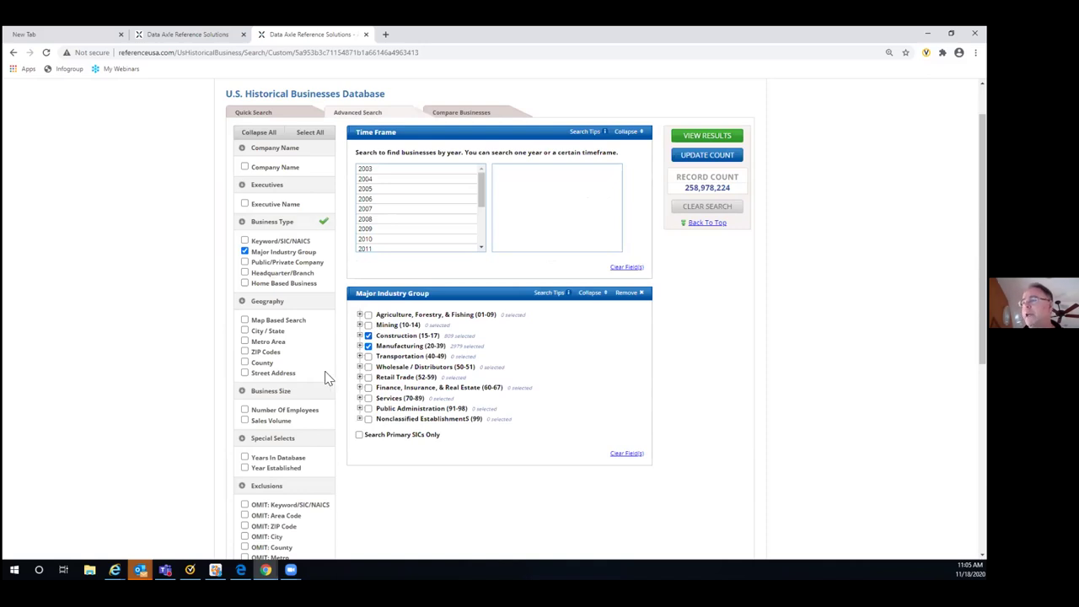
left_click(245, 362)
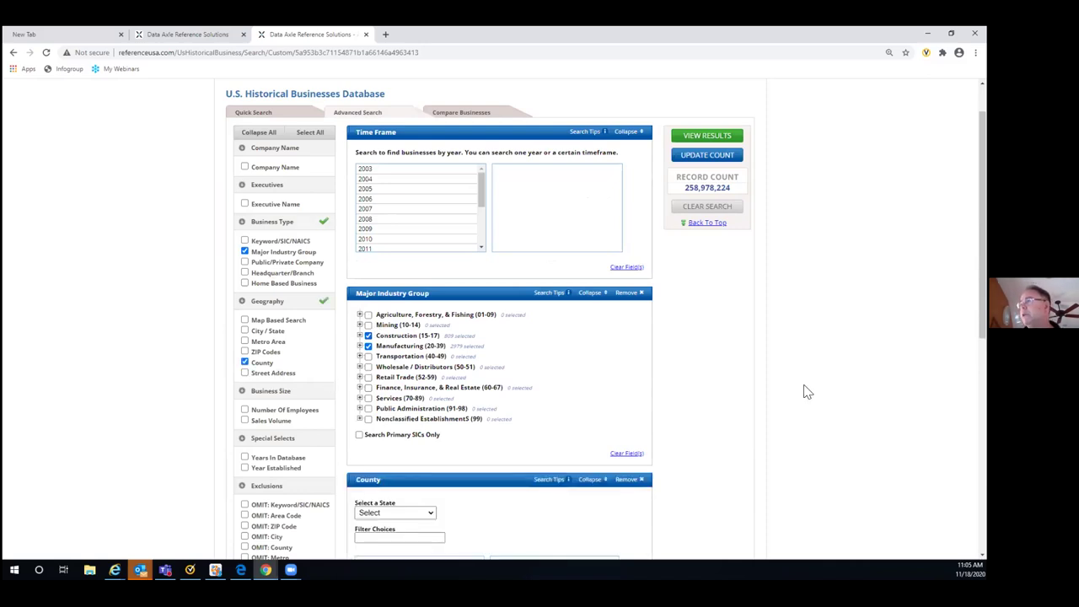
scroll(771, 374, "down", 2)
left_click(430, 361)
scroll(428, 340, "down", 5)
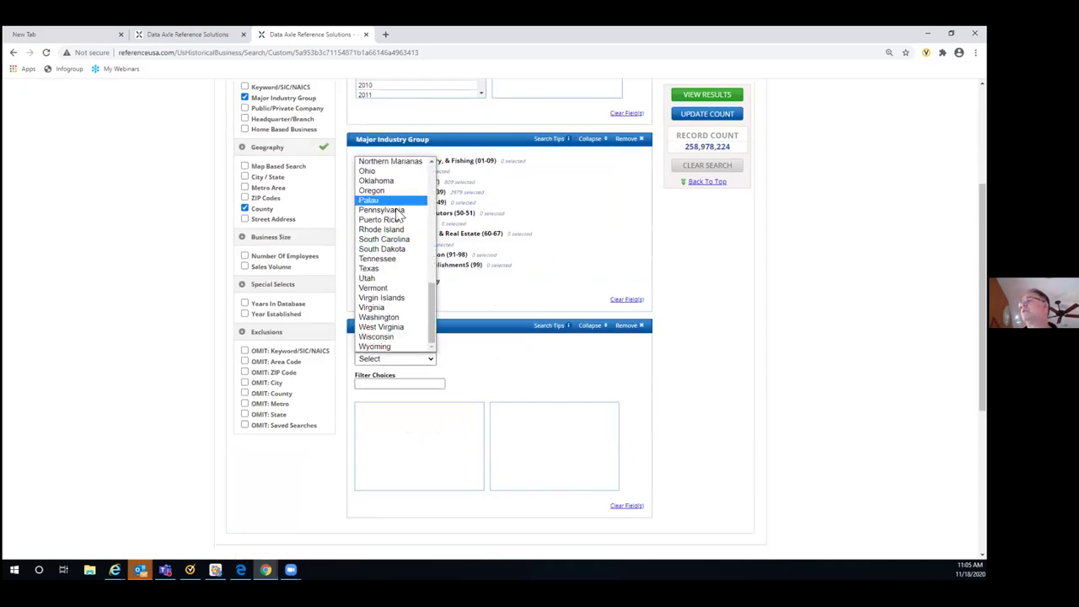
key("Return")
left_click(359, 384)
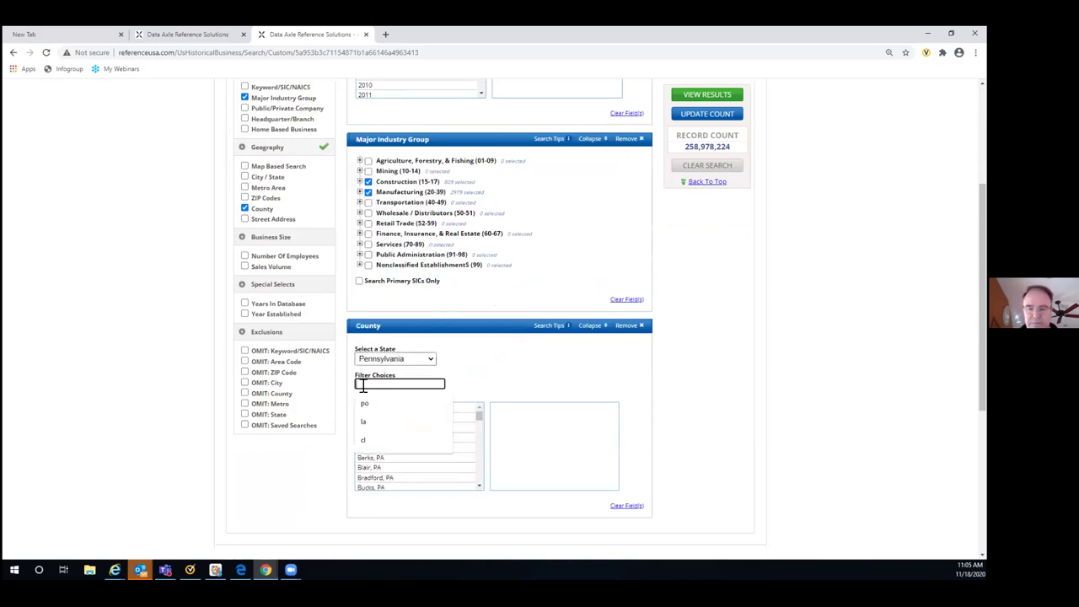
type("ph")
left_click_drag(376, 415, 504, 412)
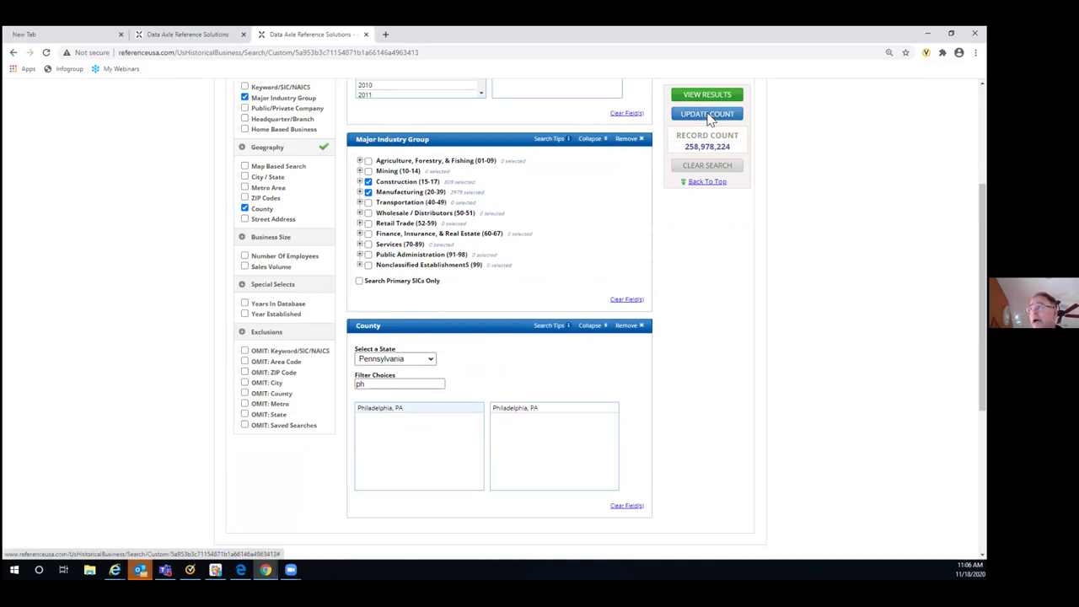
- Select the years 2005 through 2019 as the time frame and update the record count
scroll(456, 183, "up", 2)
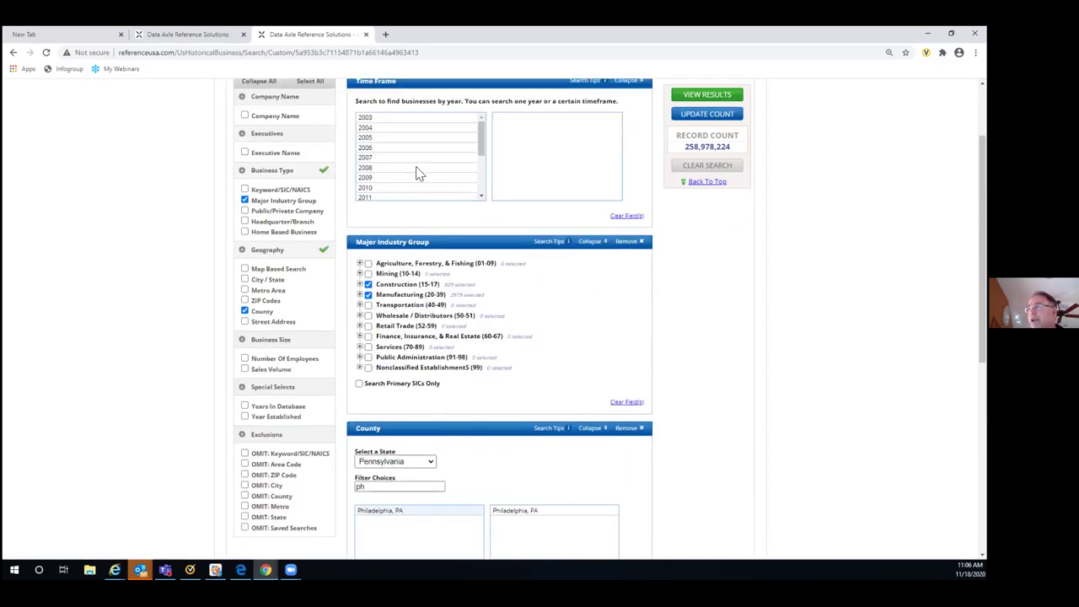
mouse_move(479, 138)
left_mouse_down()
mouse_move(479, 159)
mouse_move(479, 145)
mouse_move(463, 146)
left_mouse_up()
left_click_drag(414, 124, 409, 196)
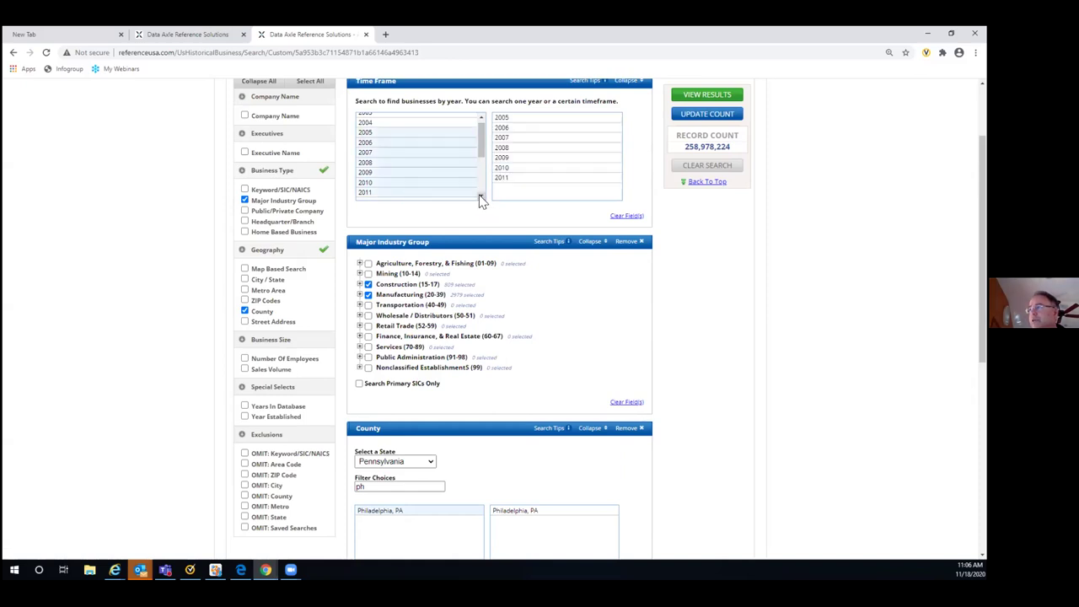
left_click(481, 197)
scroll(393, 126, "down", 3)
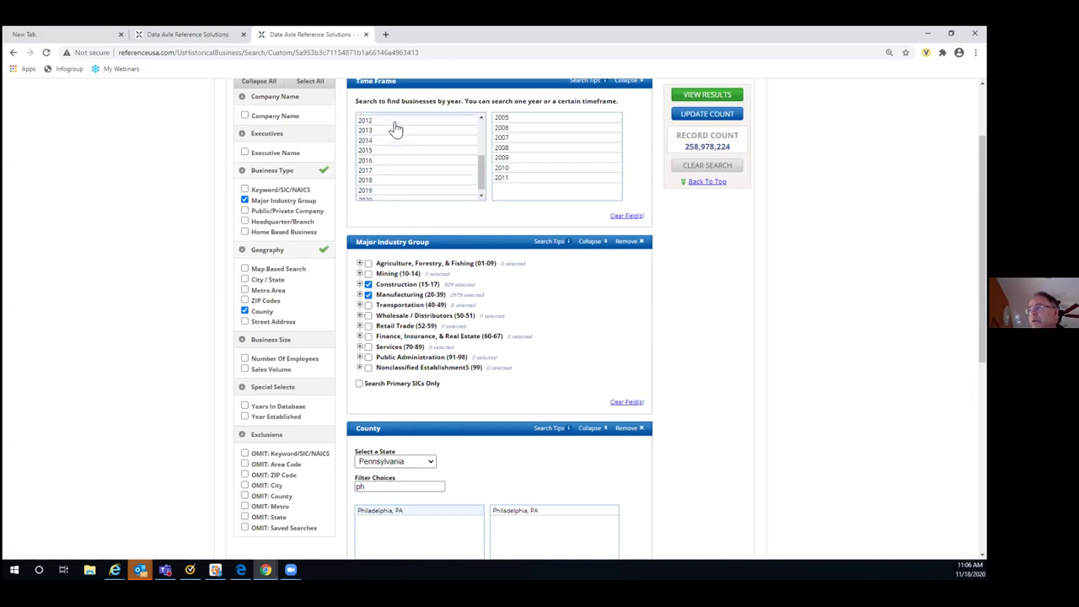
left_click_drag(396, 128, 395, 192)
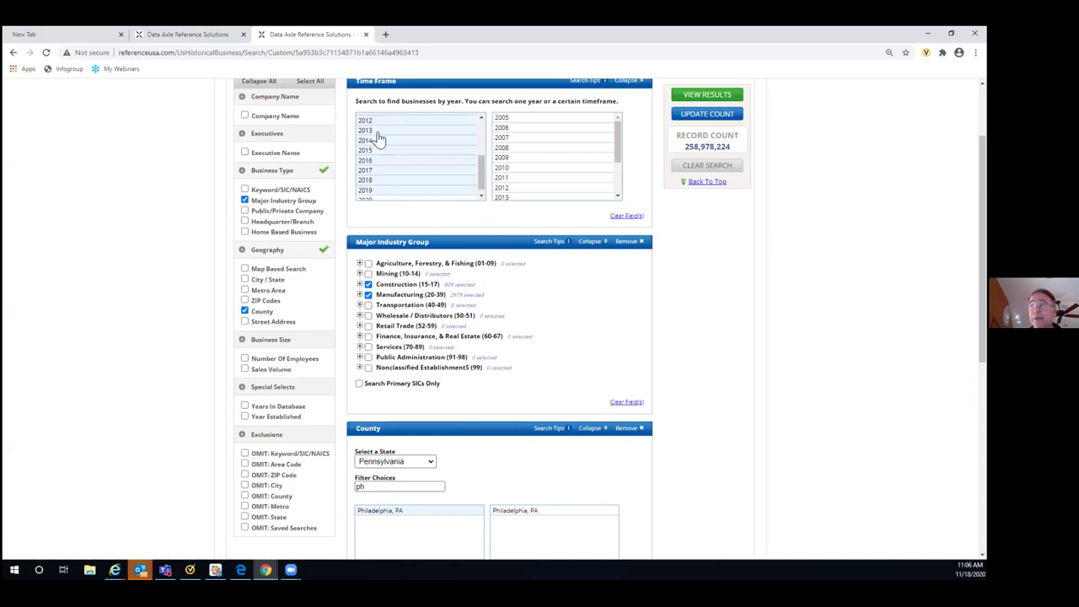
left_click(709, 115)
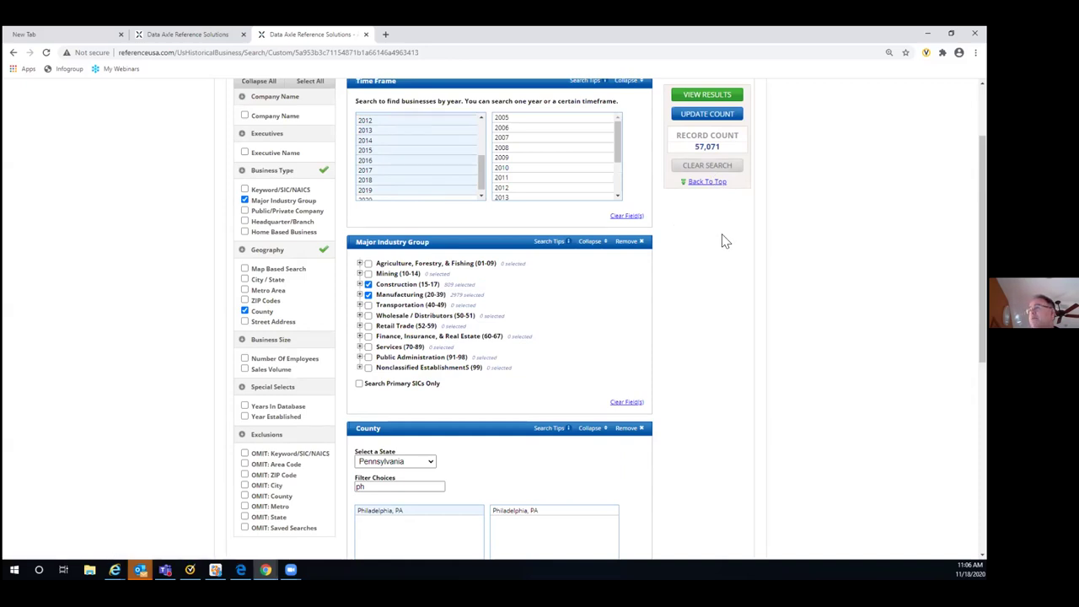
- Check the subcategories of Manufacturing (20-39), remove that group from the industry criteria, and update the record count
left_click(360, 295)
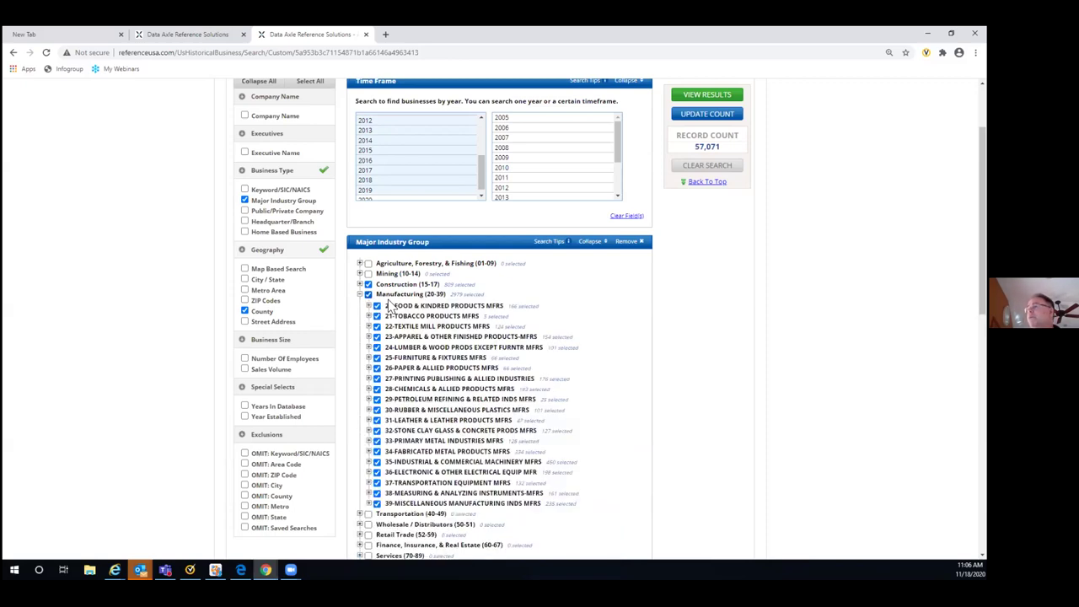
left_click(360, 294)
left_click(368, 295)
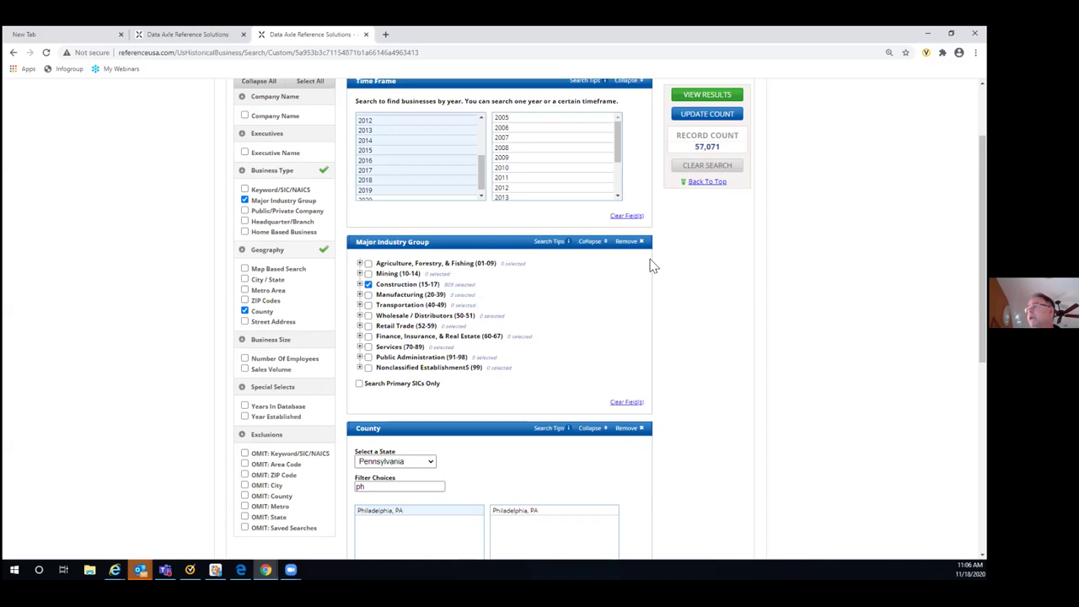
left_click(696, 116)
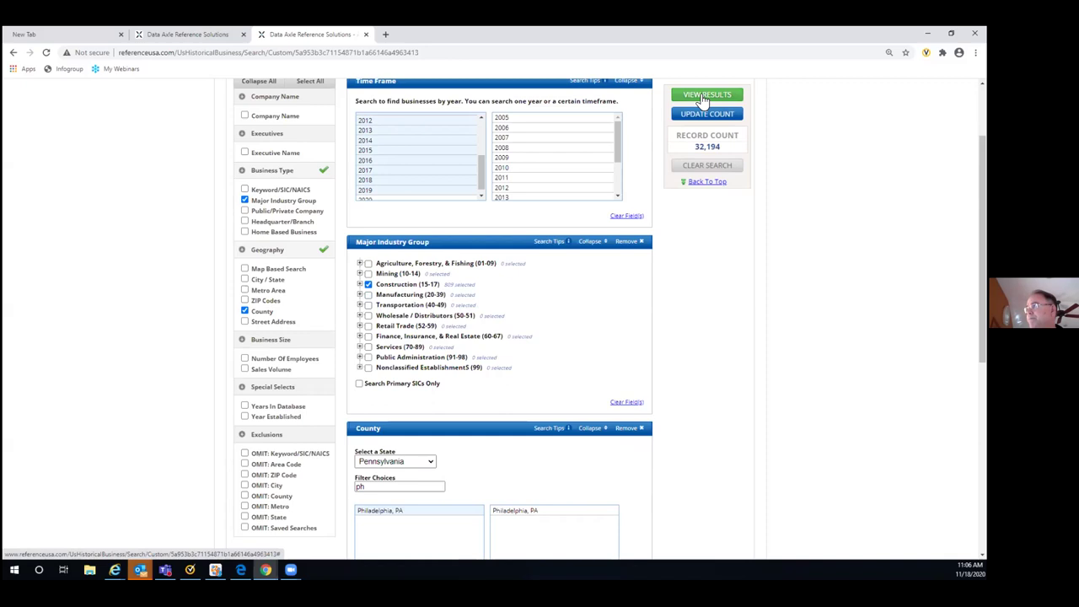
- View the search results and look through the year ranges and companies on the first page
left_click(702, 96)
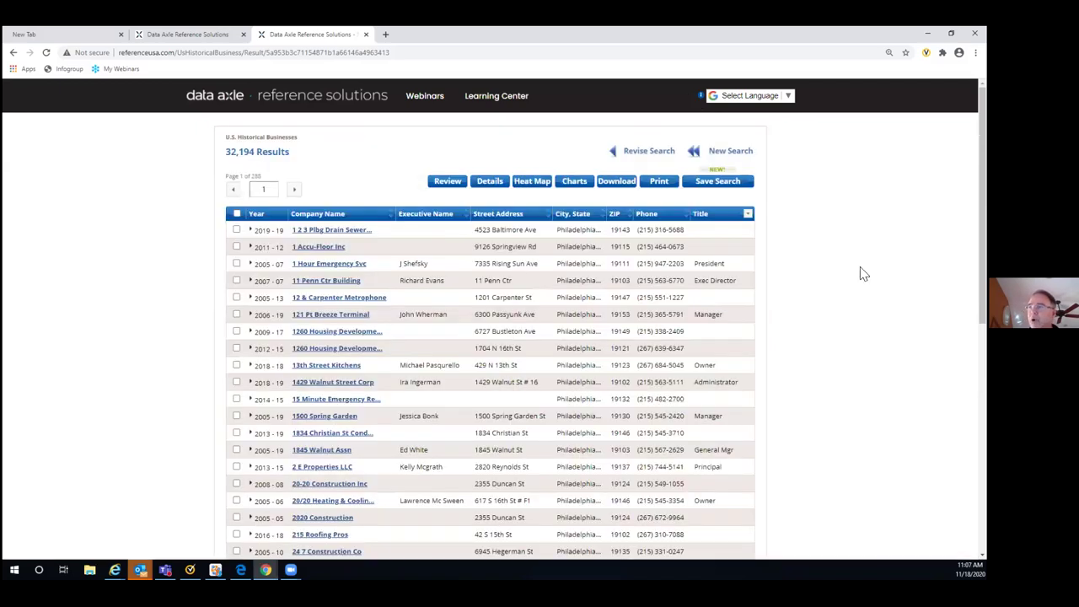
scroll(513, 277, "down", 1)
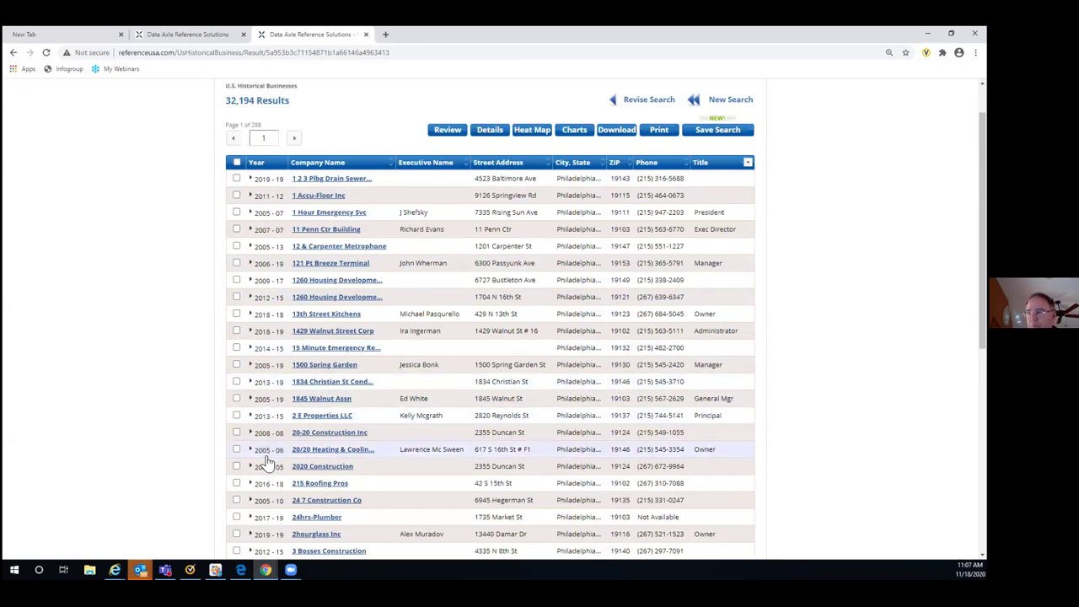
scroll(312, 477, "down", 1)
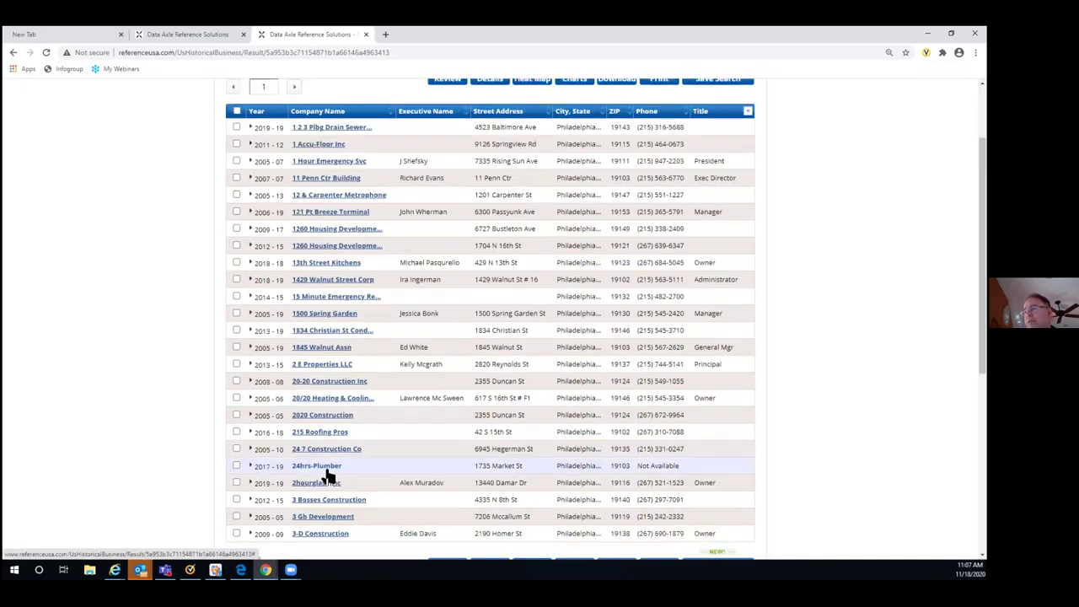
scroll(324, 477, "down", 1)
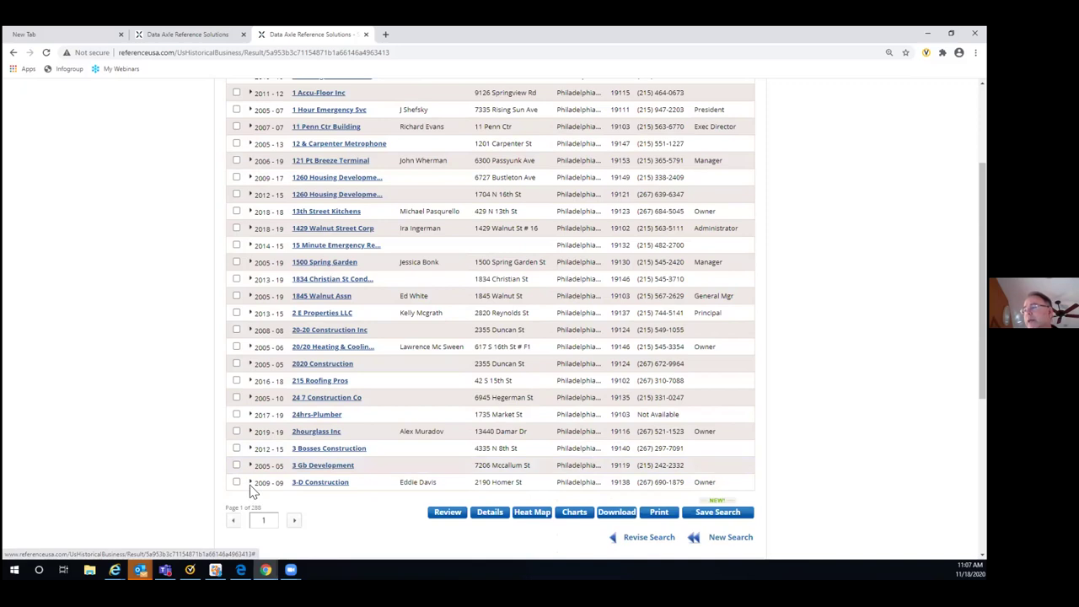
scroll(531, 254, "up", 3)
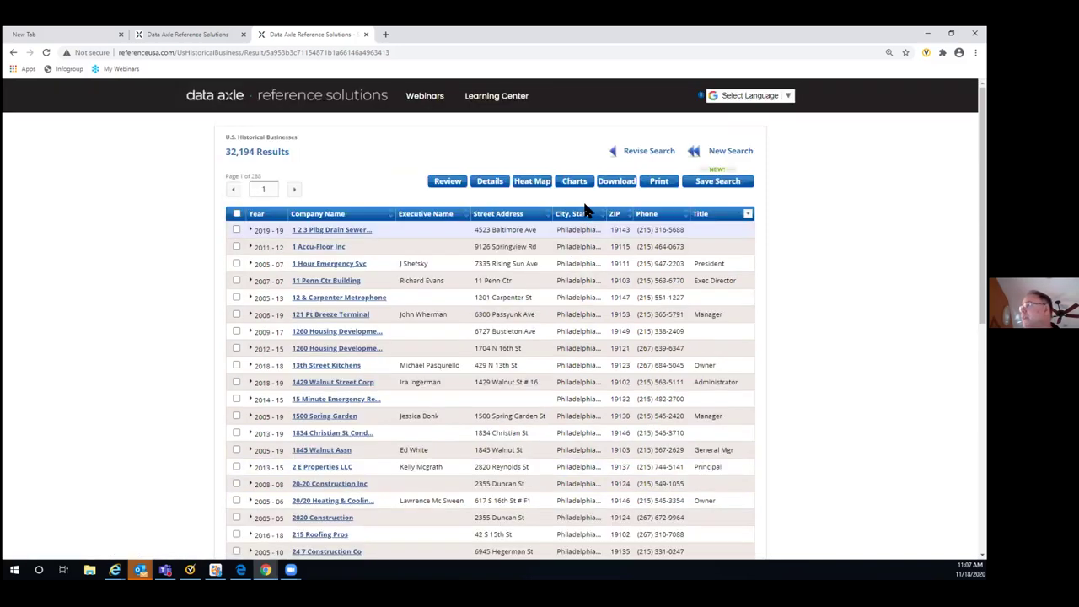
- Open the charts for the results and examine the Total Businesses by Year bars, including 2006 and 2009
left_click(569, 183)
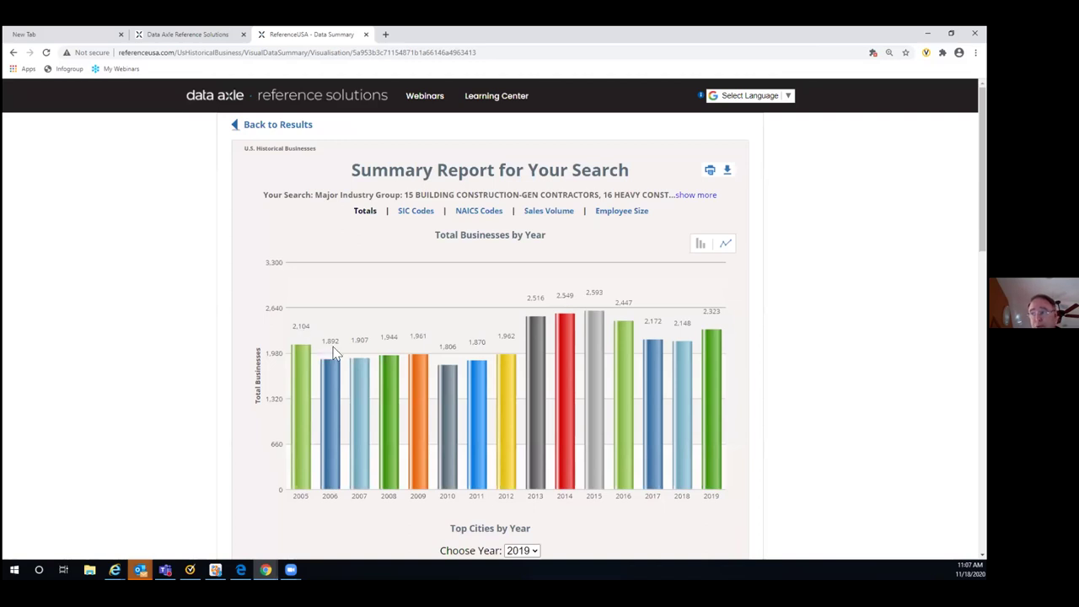
mouse_move(344, 404)
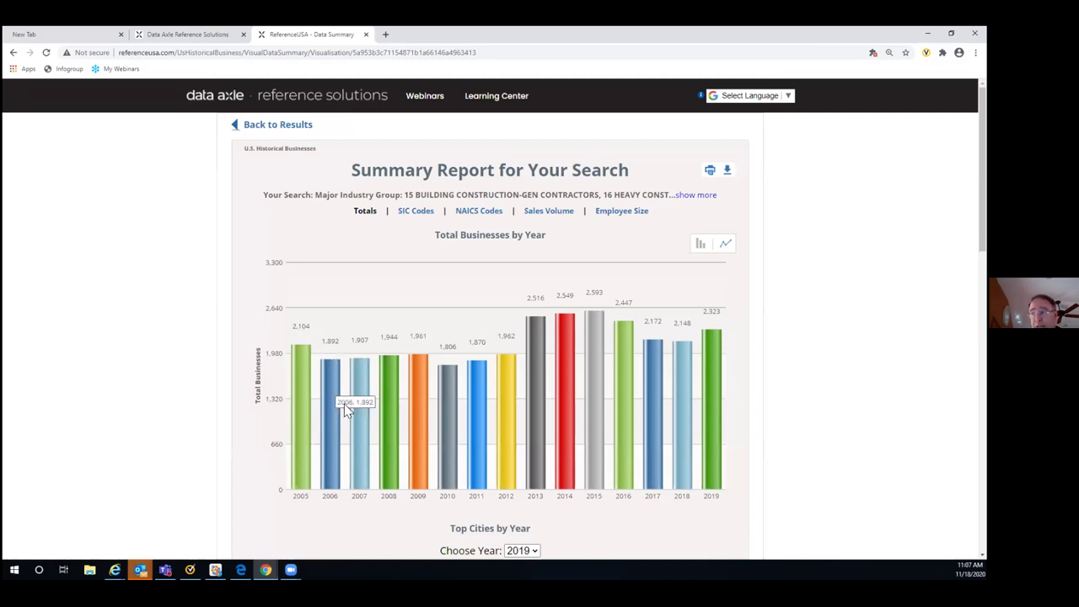
mouse_move(392, 361)
mouse_move(419, 388)
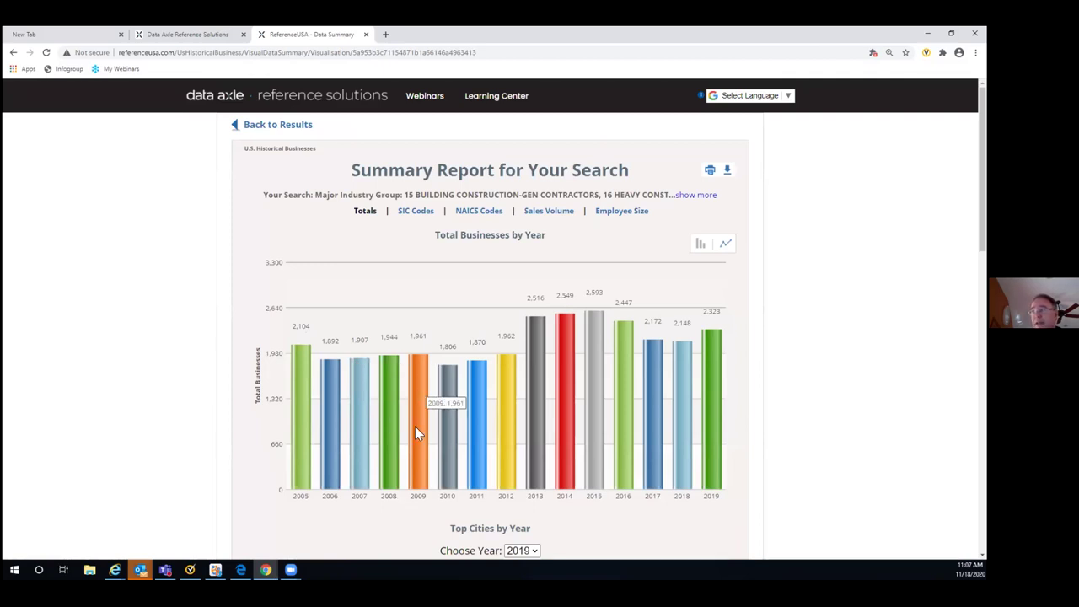
- Open the SIC Codes summary and examine its 2019 pie chart, business count table and yearly trend lines
left_click(418, 217)
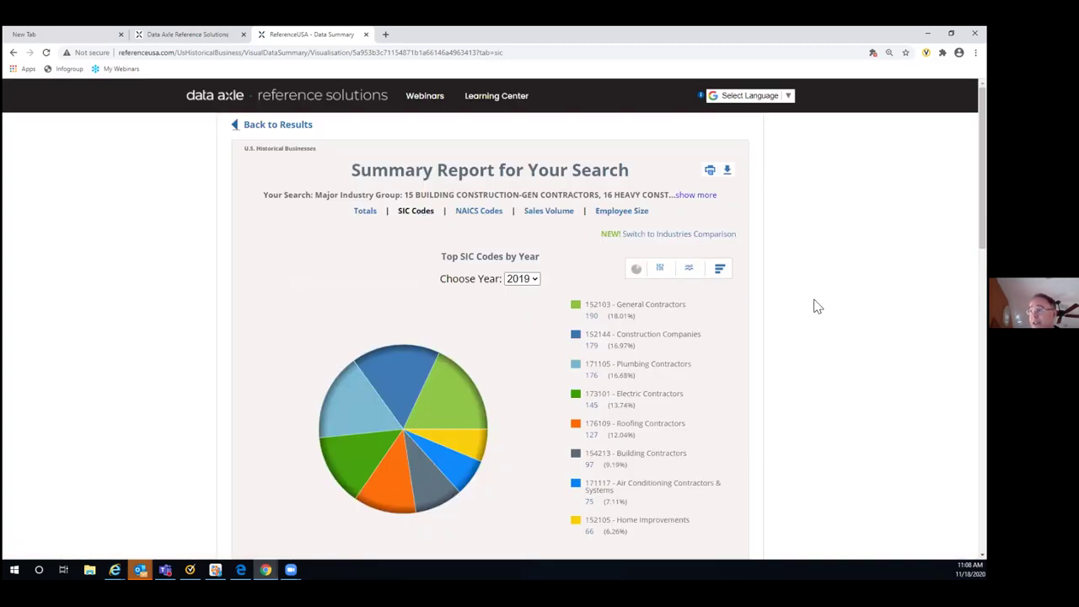
scroll(816, 306, "down", 1)
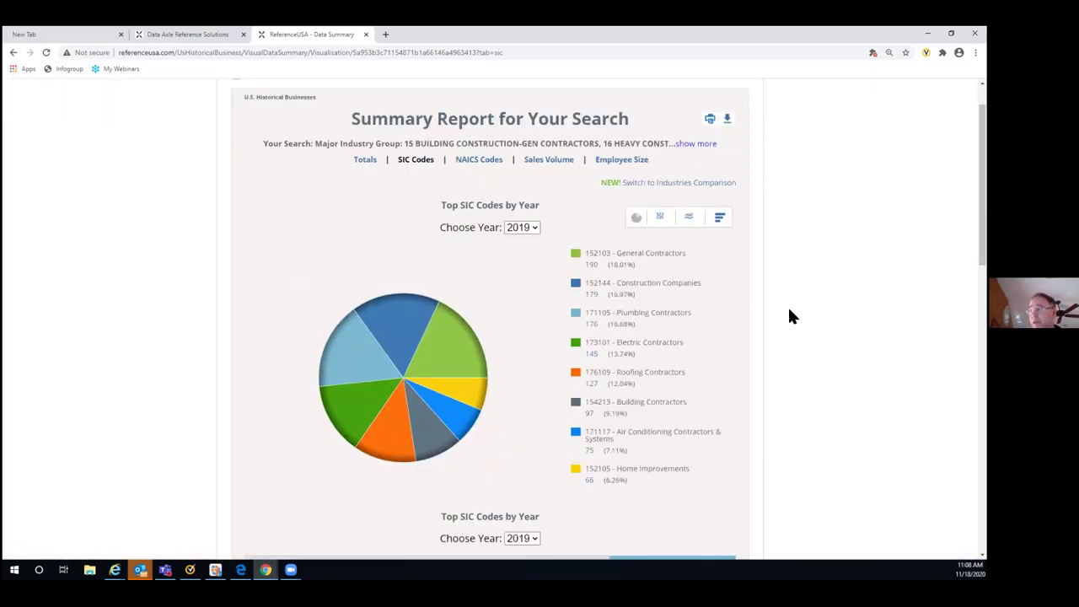
scroll(788, 310, "down", 1)
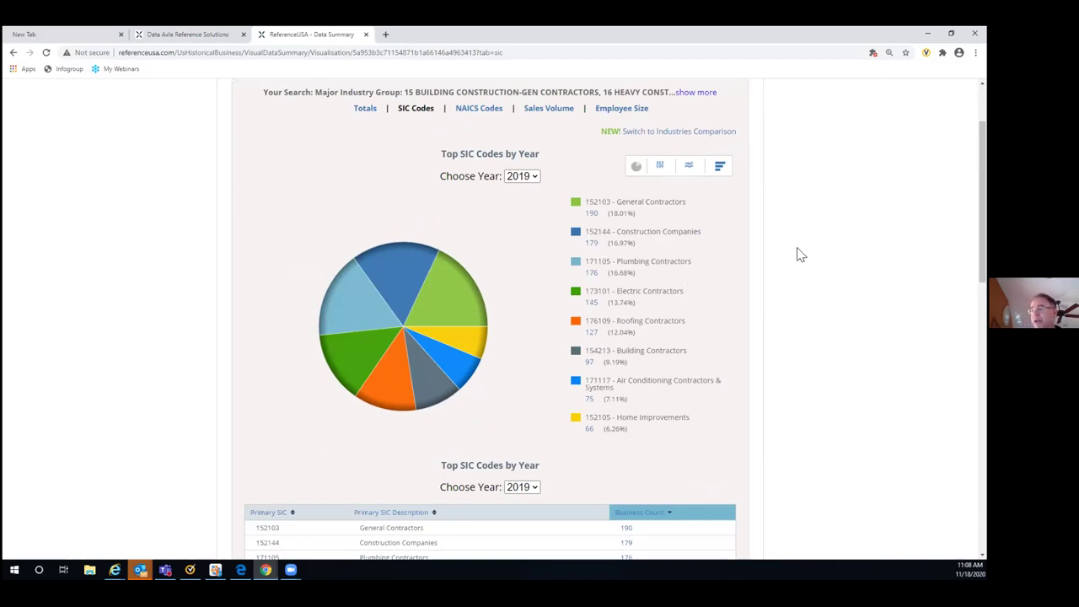
scroll(801, 255, "down", 3)
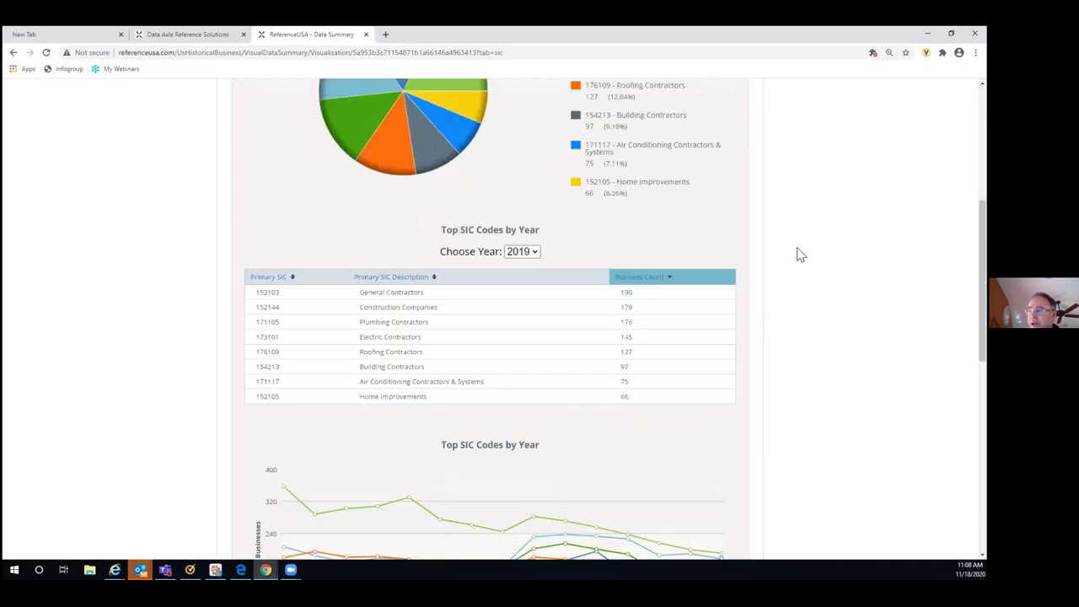
scroll(801, 255, "down", 1)
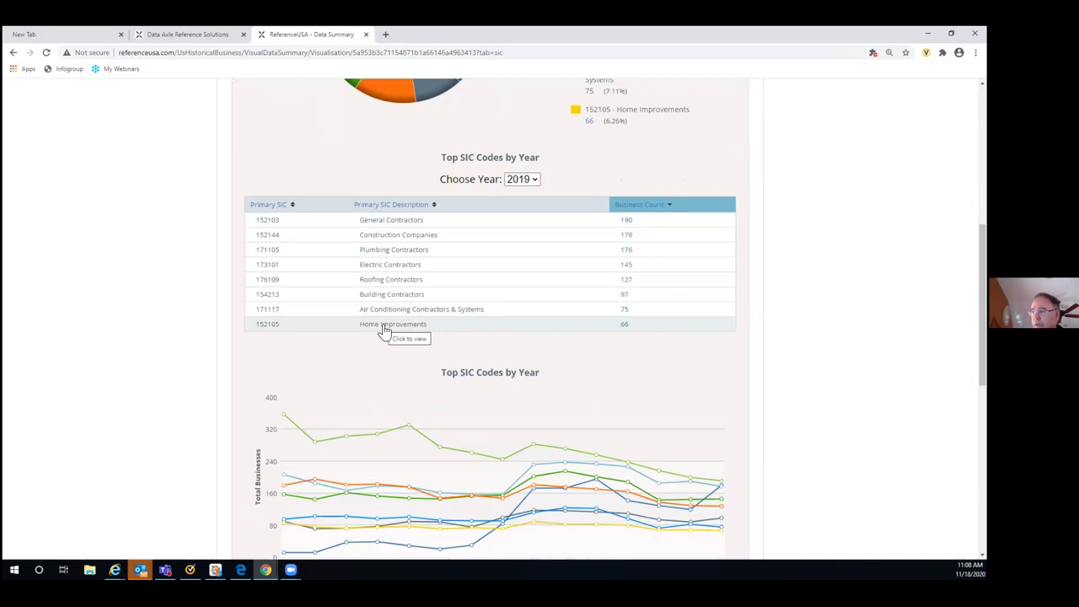
scroll(839, 319, "down", 1)
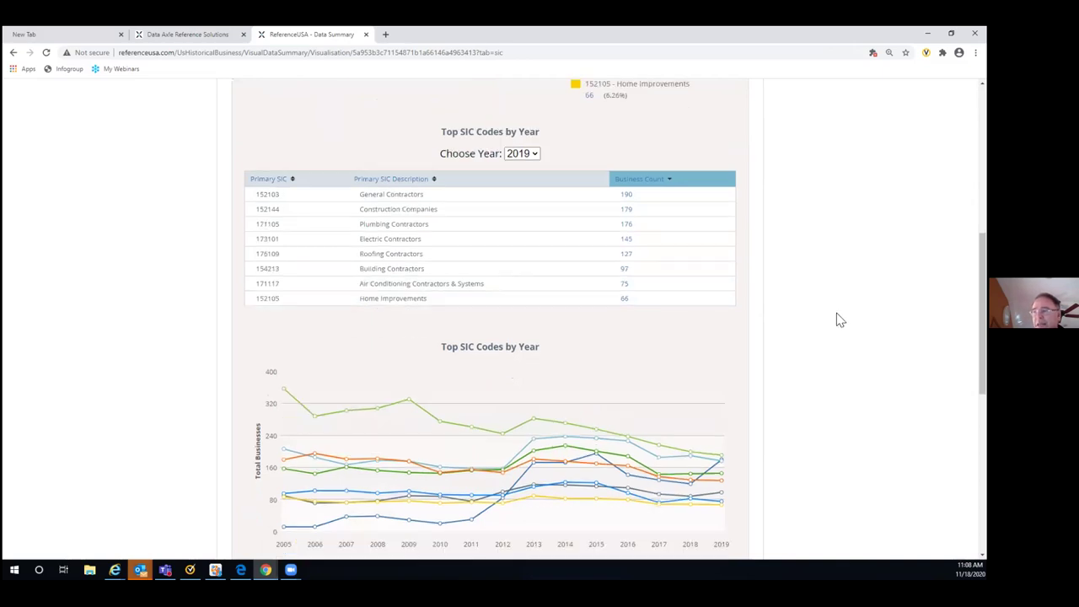
scroll(834, 320, "down", 2)
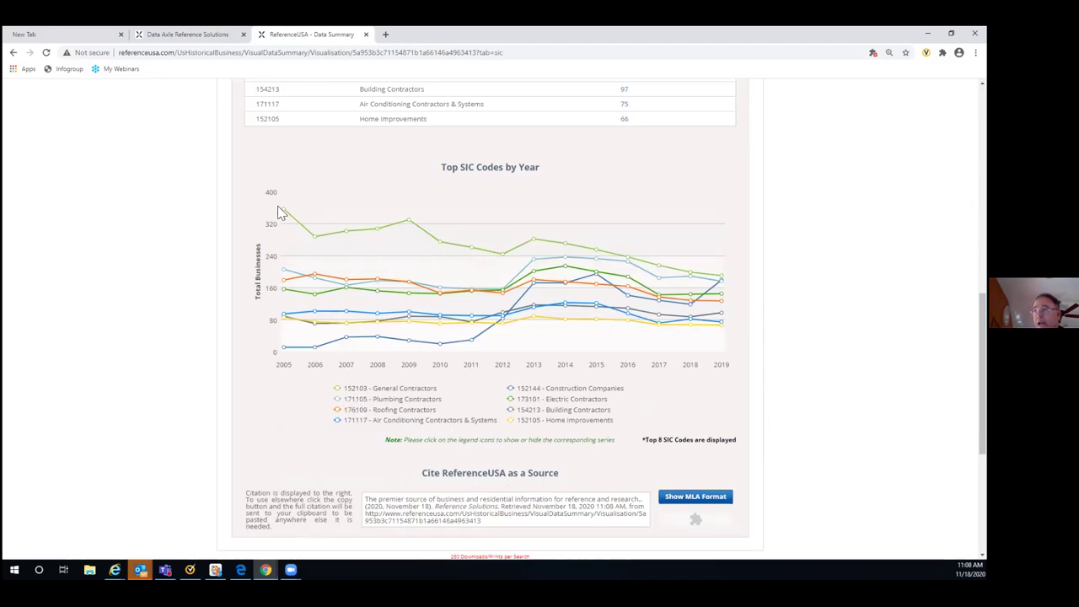
mouse_move(443, 234)
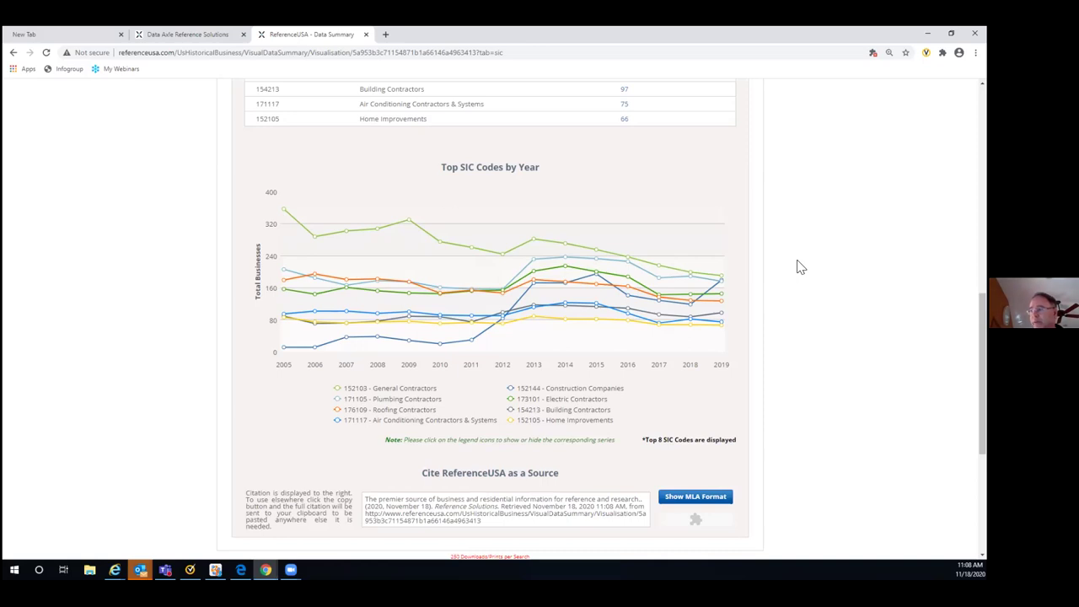
scroll(800, 267, "up", 1)
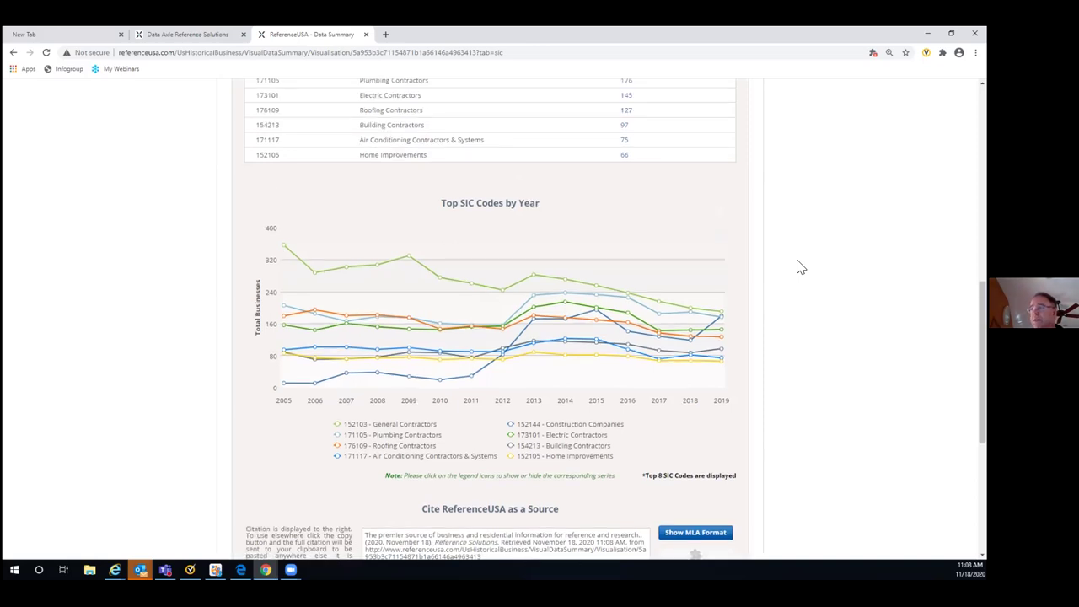
scroll(800, 268, "up", 4)
scroll(800, 268, "up", 2)
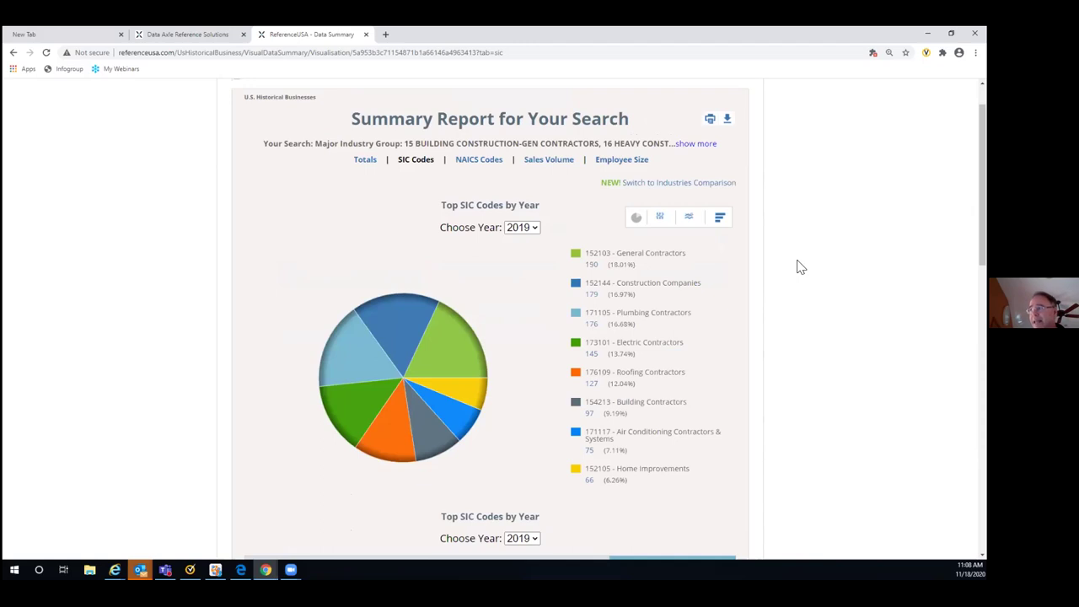
- Switch to the industries comparison and examine the Top Industries by Year pie and line charts
left_click(666, 188)
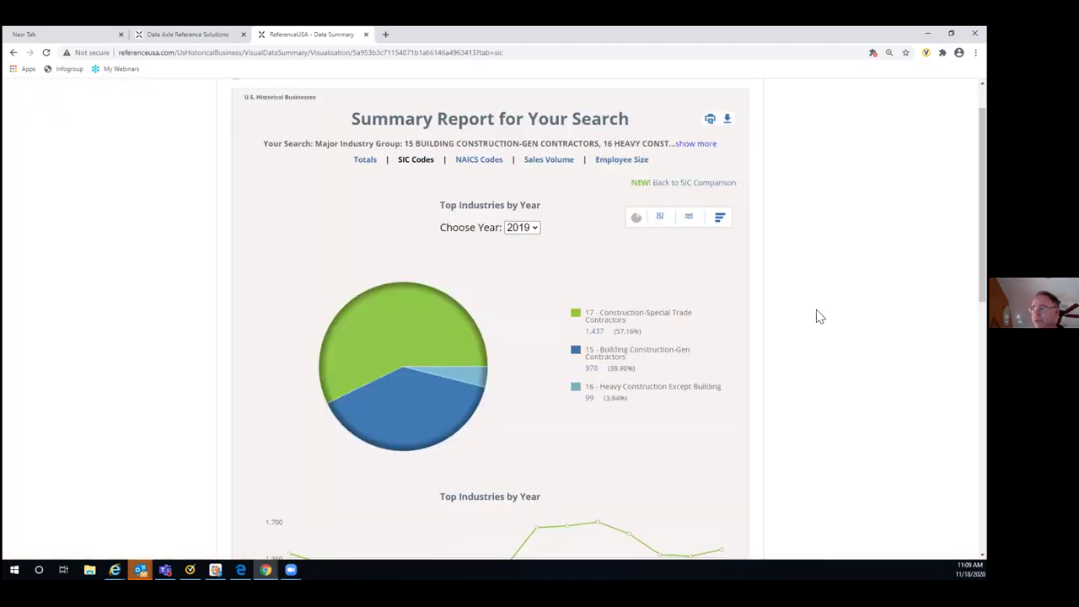
scroll(641, 283, "down", 2)
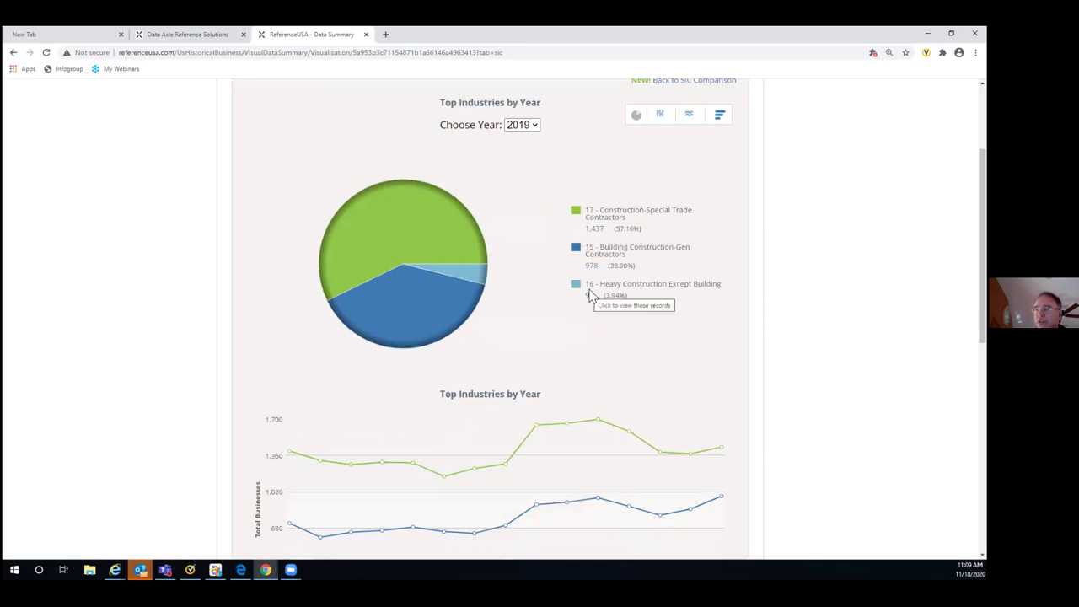
scroll(828, 304, "down", 2)
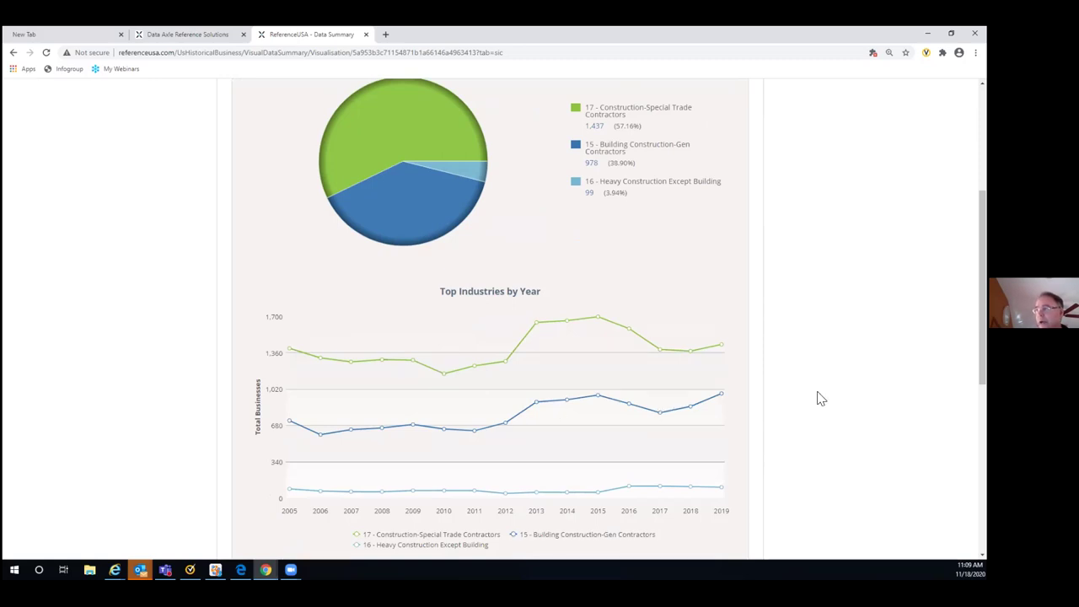
scroll(823, 398, "up", 3)
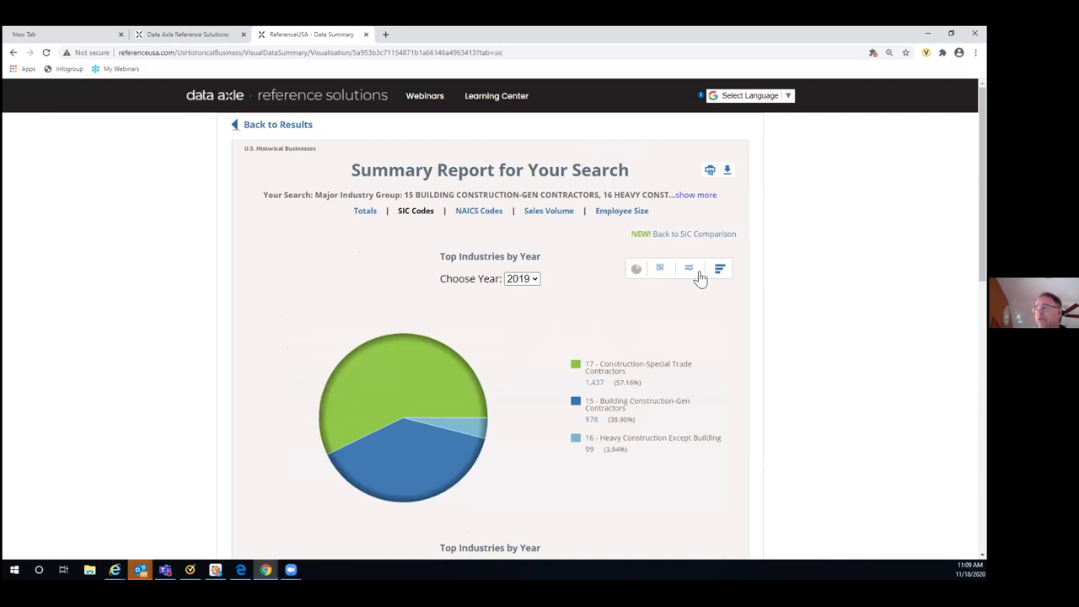
- Return to the results list and reopen the search criteria to review the year, industry and county selections
left_click(299, 133)
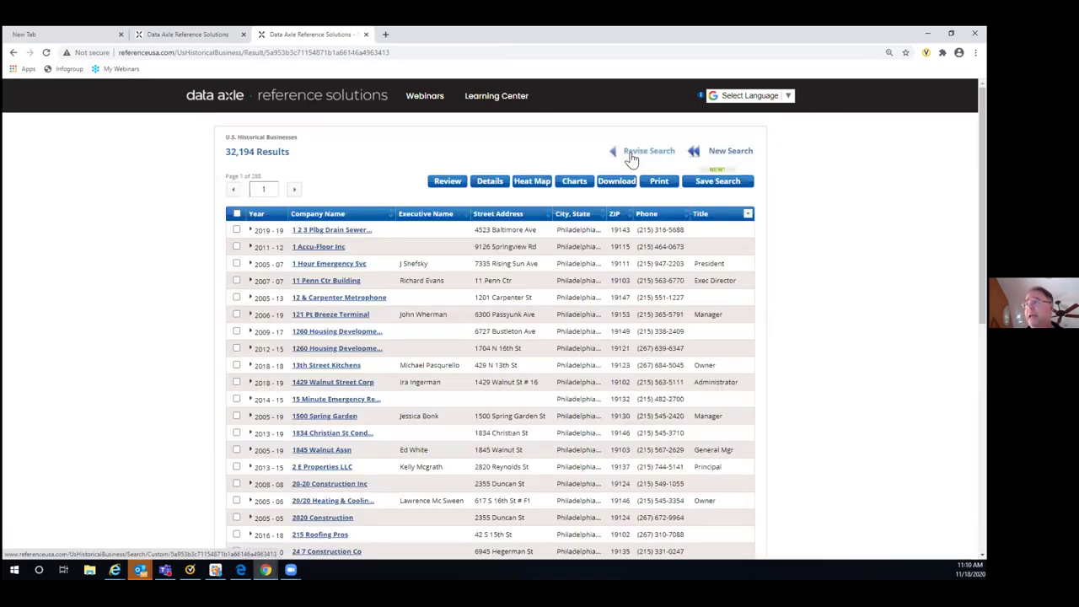
left_click(631, 159)
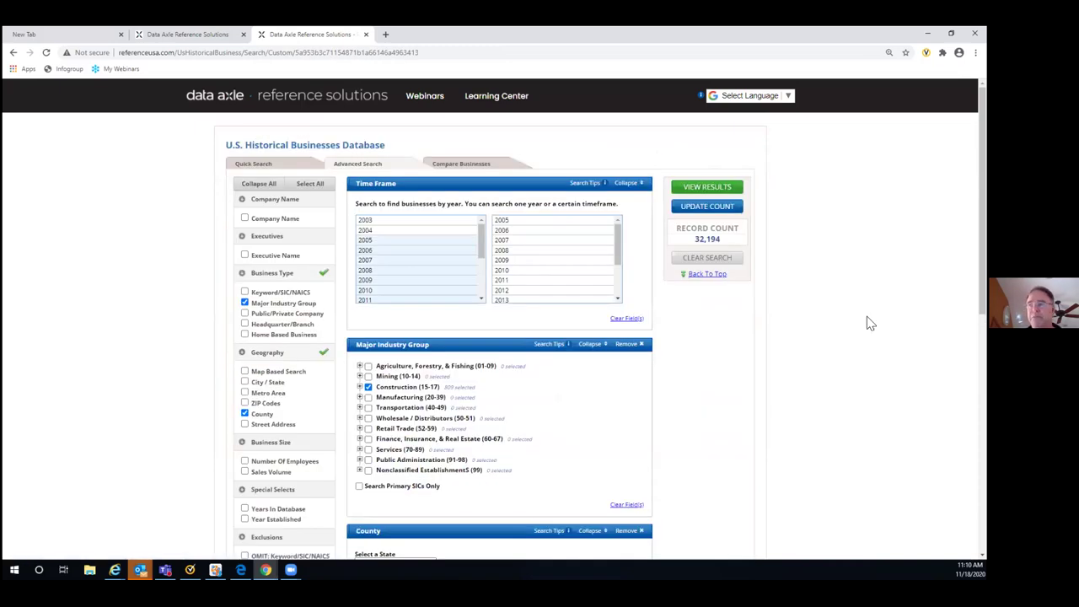
scroll(871, 323, "down", 2)
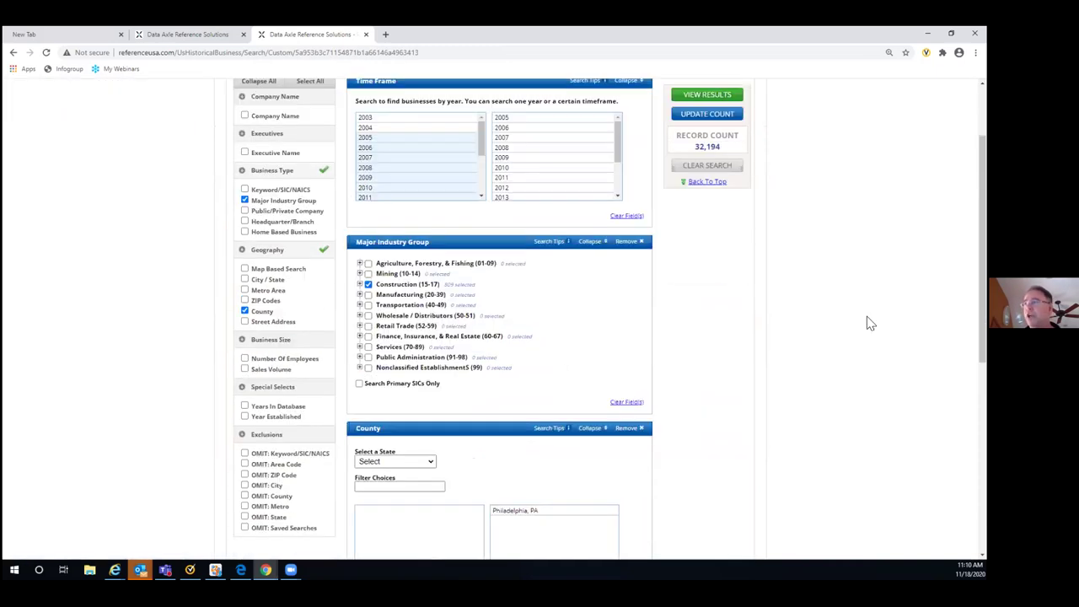
scroll(867, 319, "up", 2)
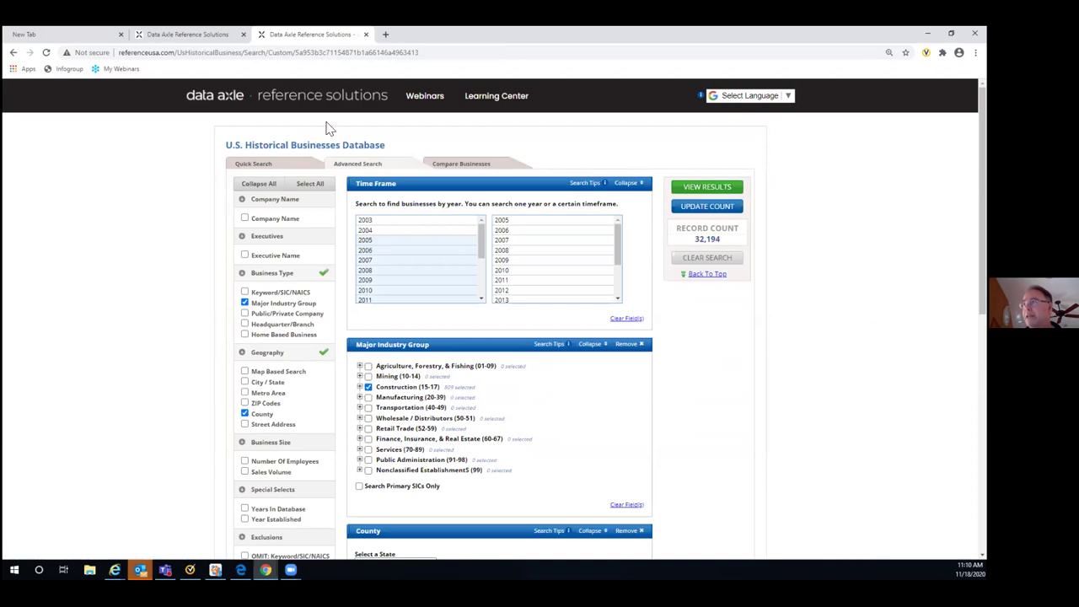
- Return to the home page's available databases and open the Advanced Search of the U.S. Consumers / Lifestyles database
left_click(305, 104)
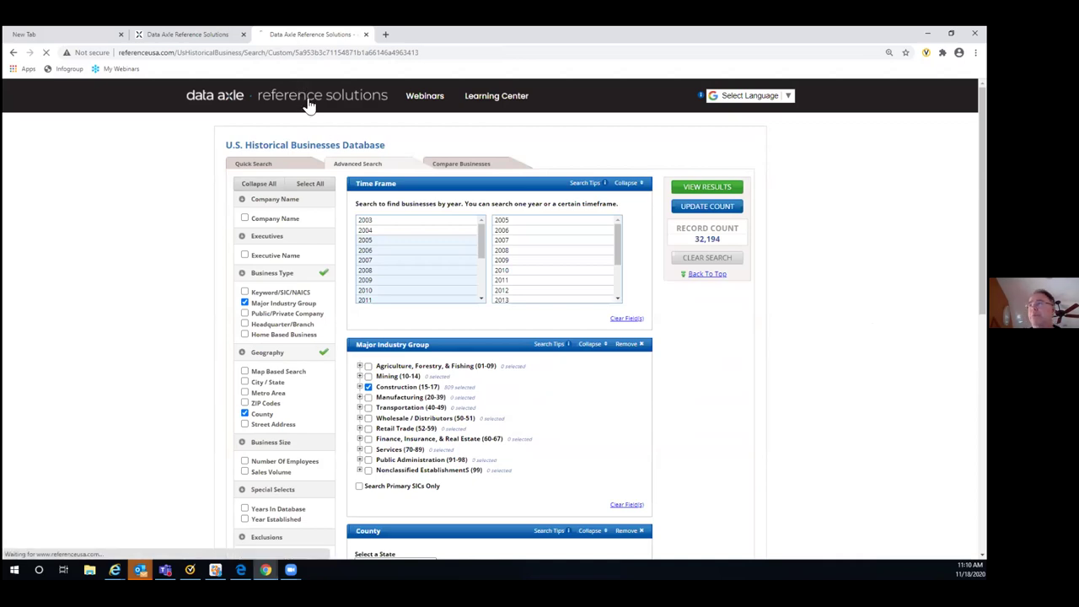
scroll(379, 259, "down", 1)
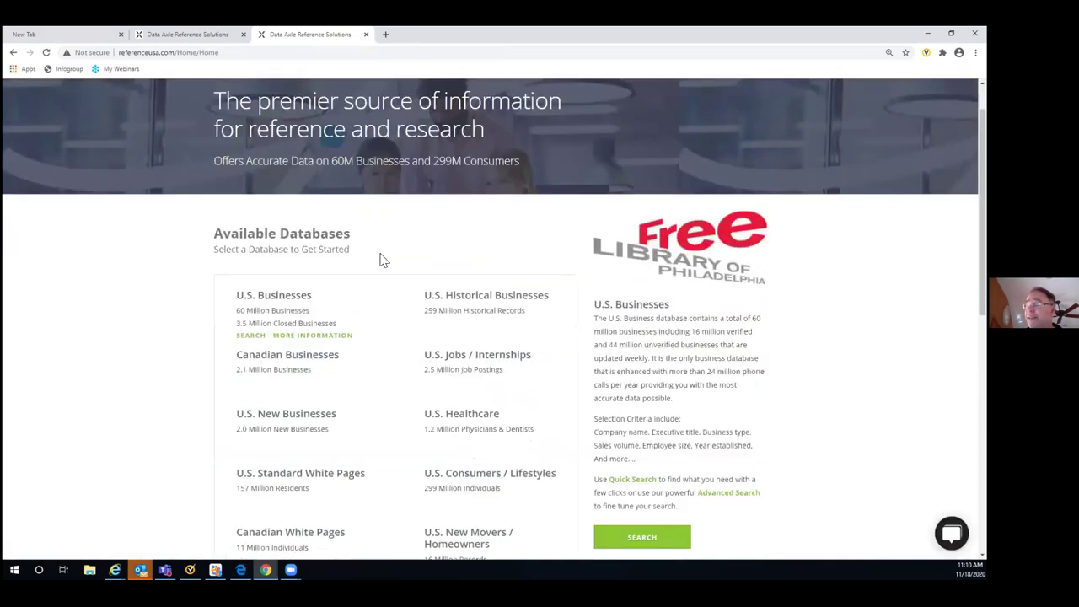
scroll(381, 253, "down", 2)
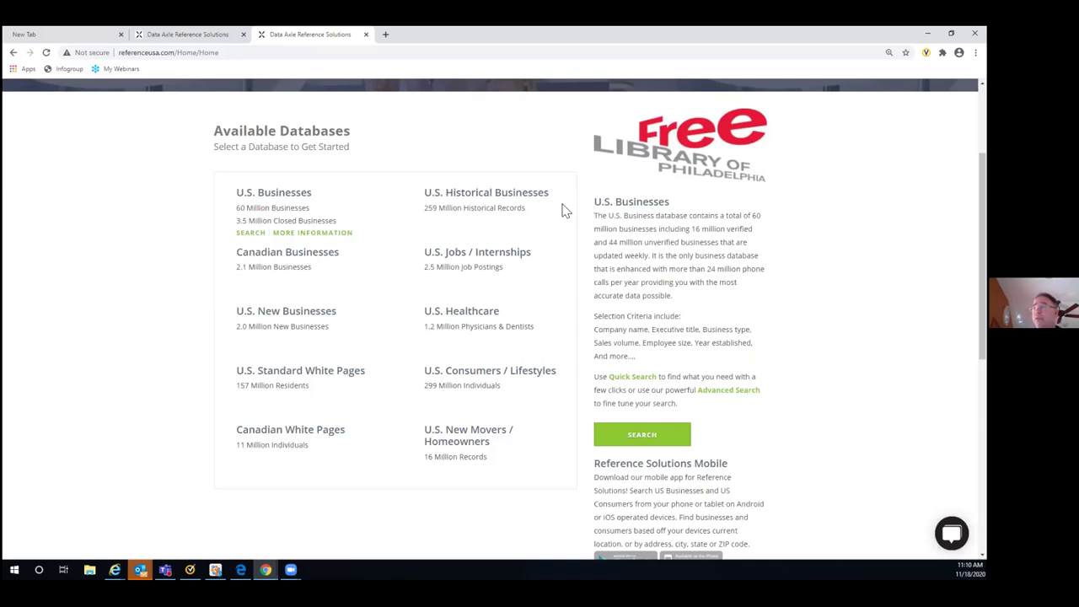
mouse_move(559, 210)
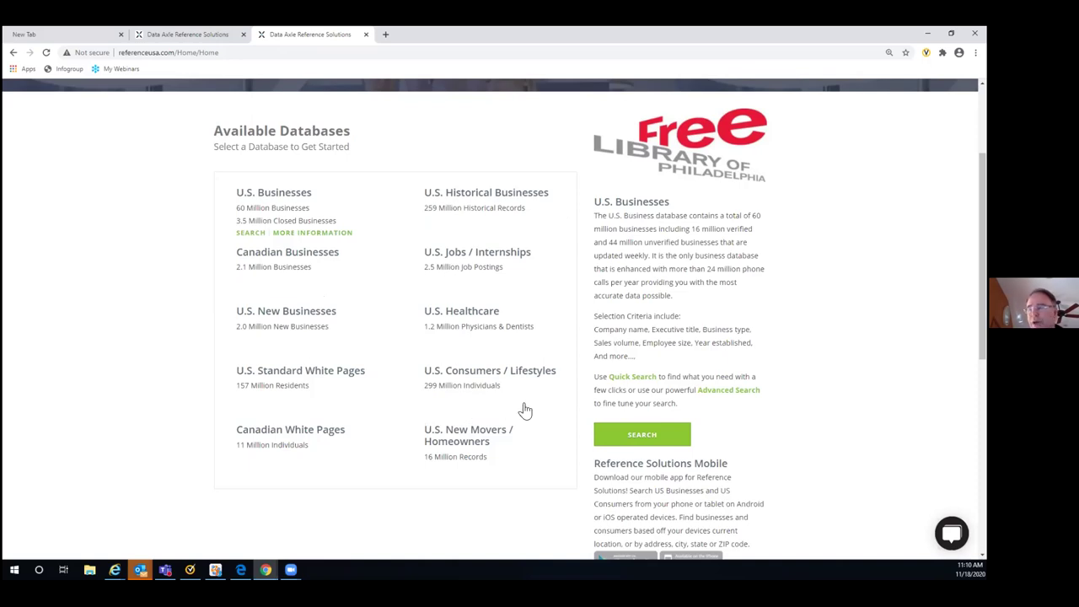
mouse_move(471, 403)
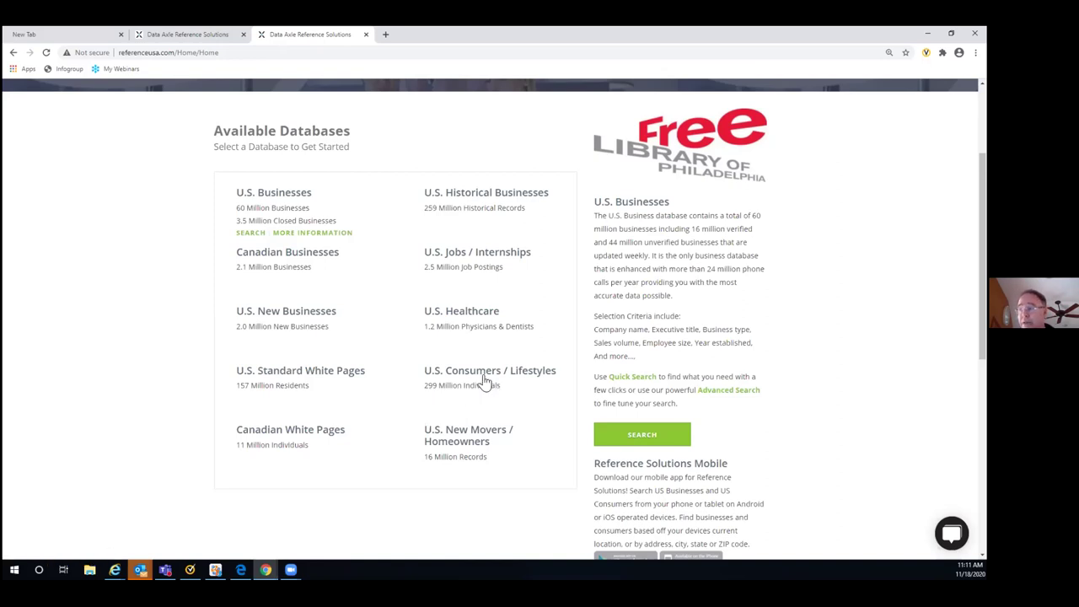
mouse_move(487, 380)
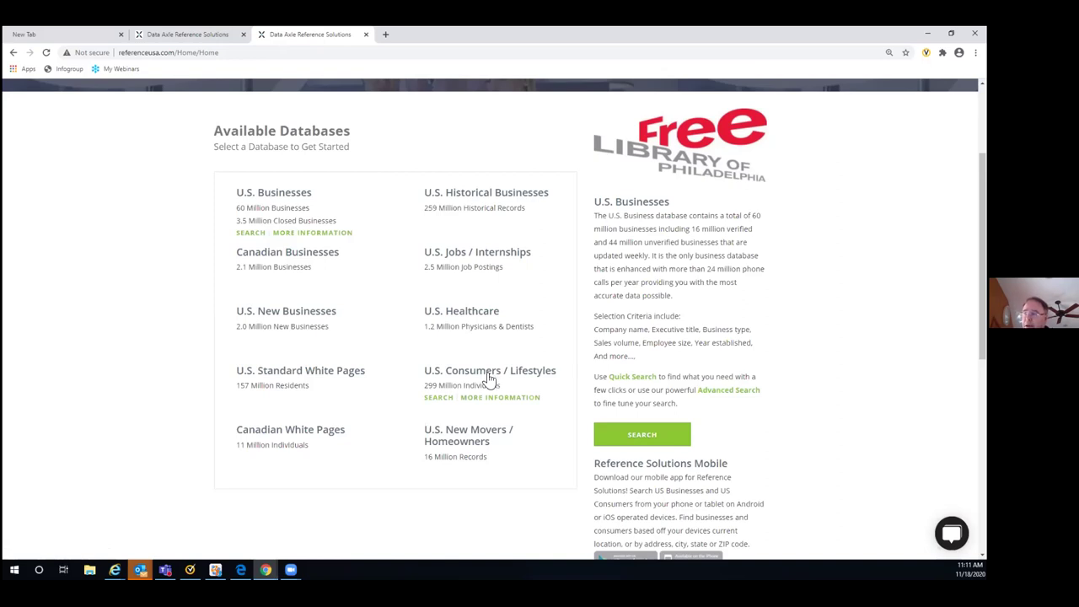
left_click(438, 398)
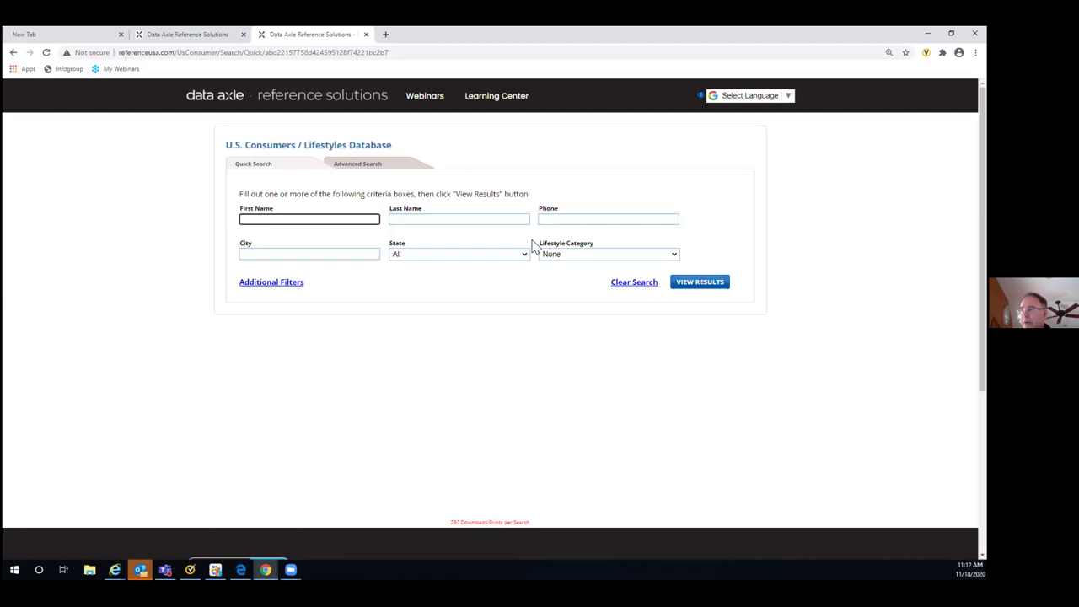
left_click(359, 168)
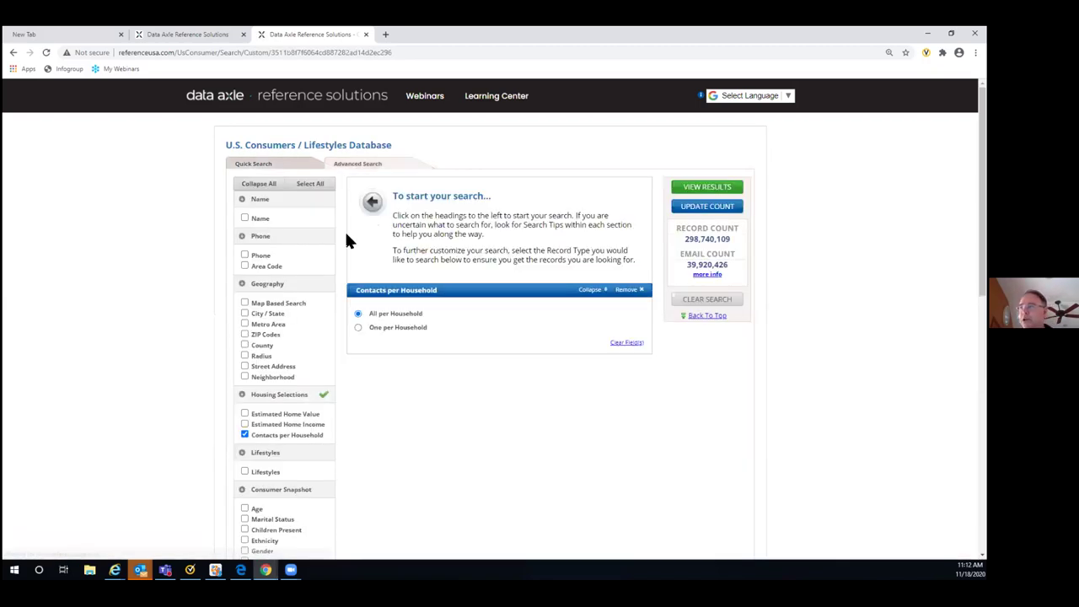
- Add a County criterion and select Philadelphia, PA by filtering Pennsylvania's counties with "ph"
scroll(338, 241, "down", 2)
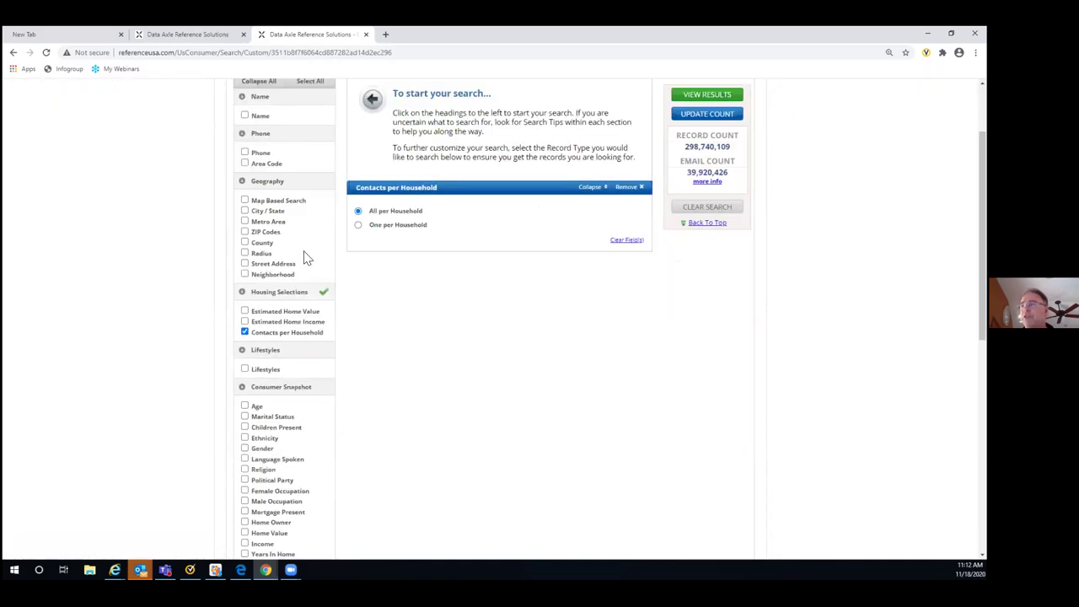
left_click(245, 243)
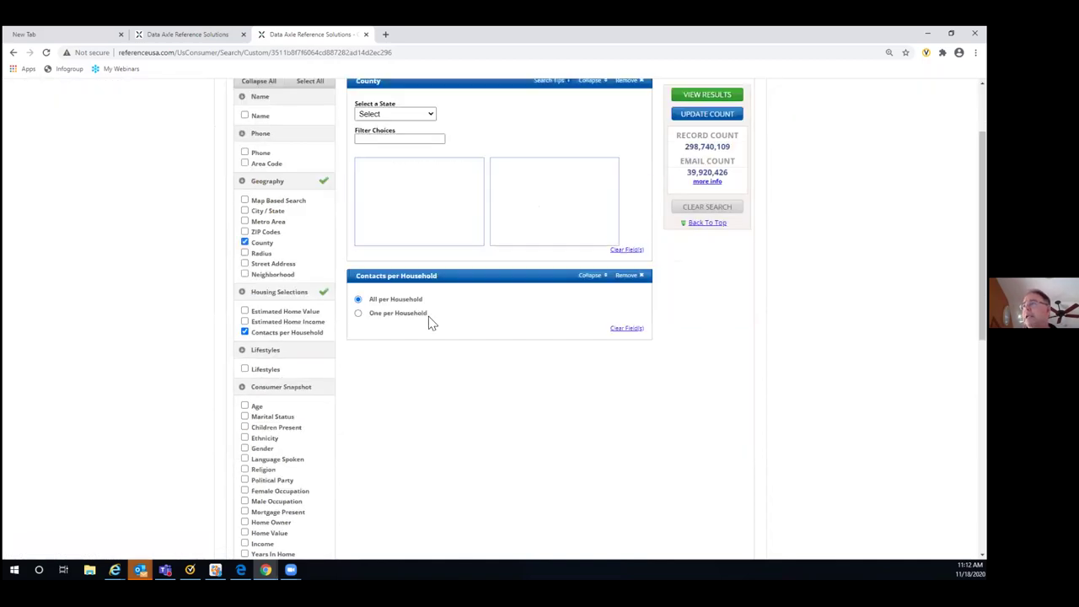
left_click(432, 115)
left_click_drag(432, 155, 433, 227)
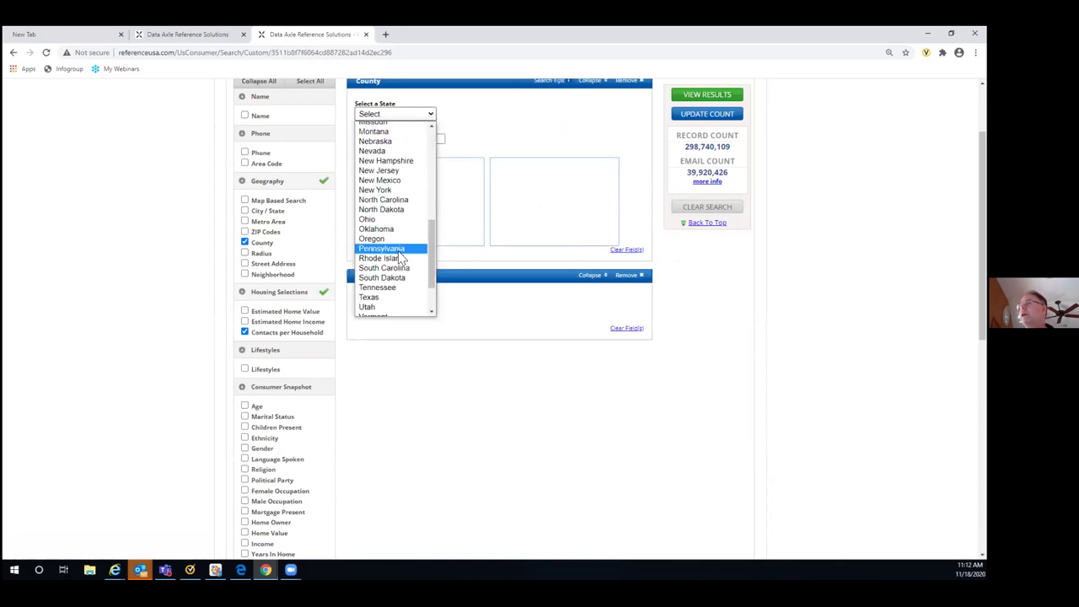
left_click(393, 249)
type("ph")
left_click(373, 164)
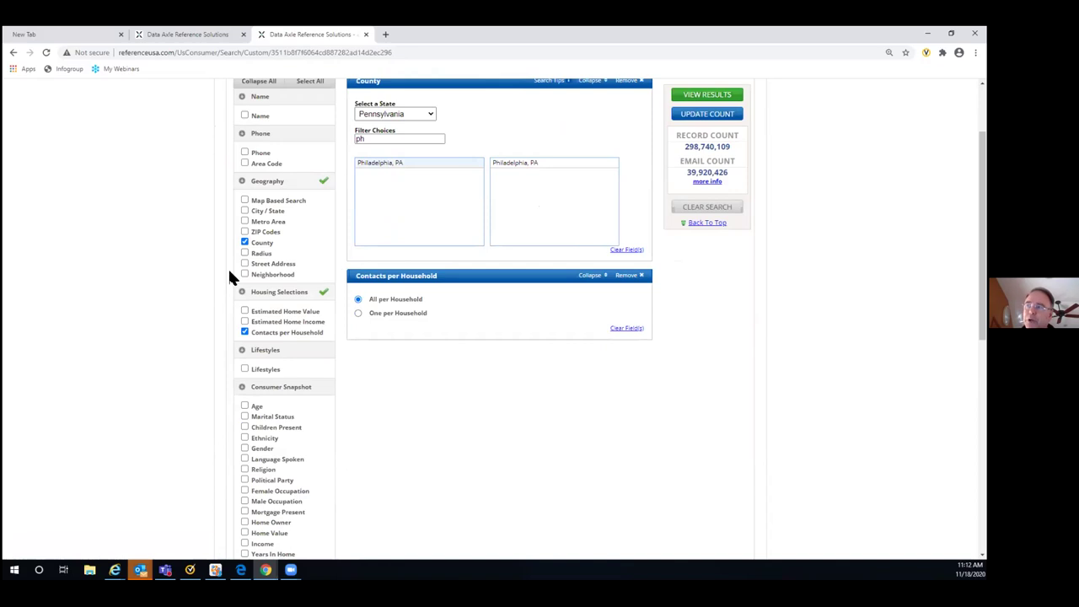
- Add a Lifestyles criterion and select Dogs under Pets / Animals
scroll(229, 268, "down", 1)
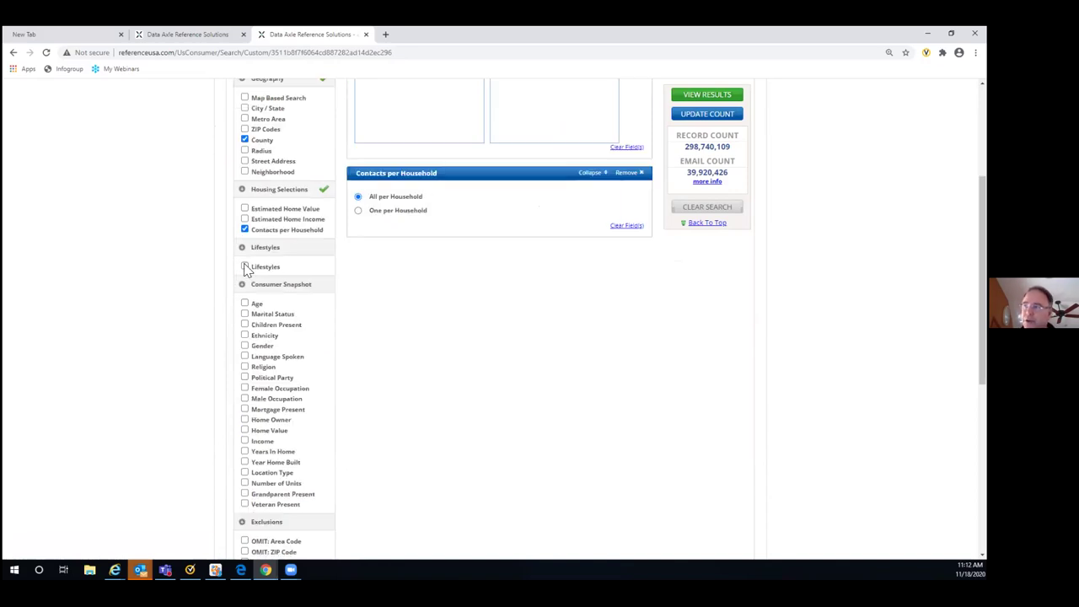
left_click(245, 267)
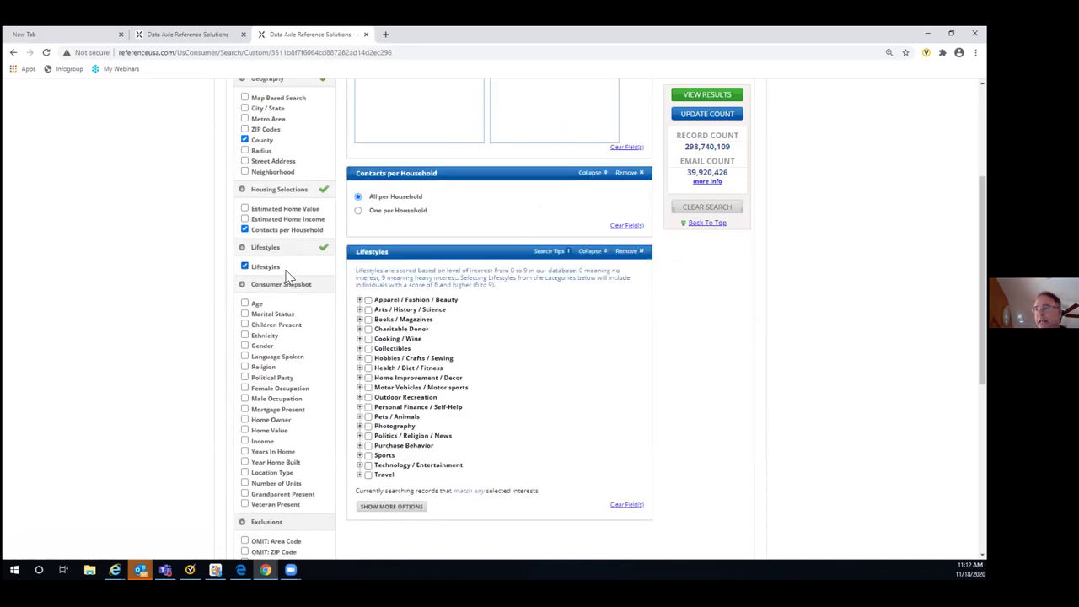
scroll(409, 384, "down", 1)
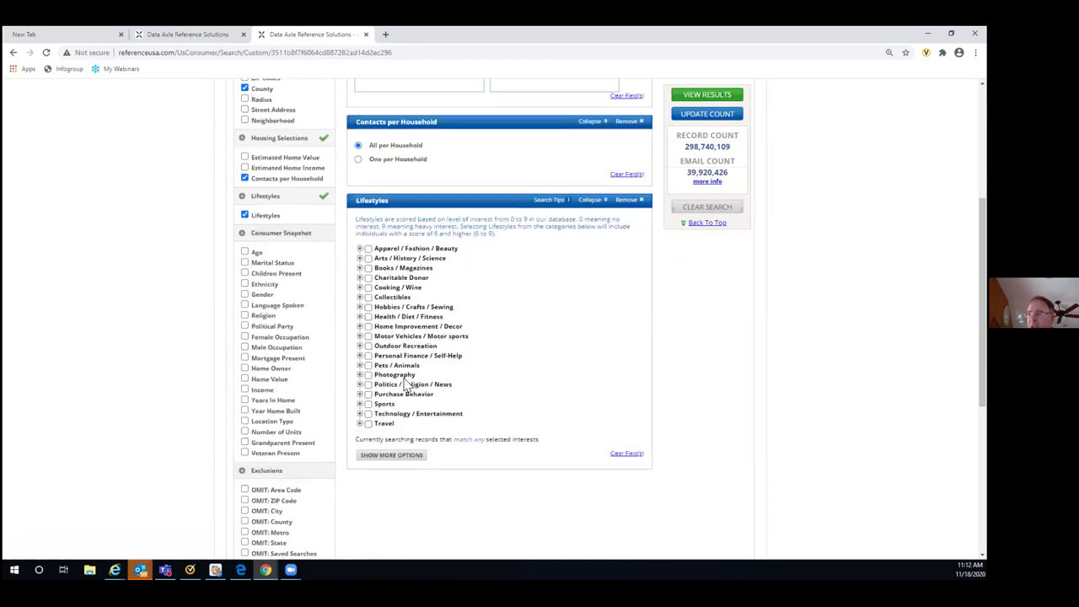
left_click(360, 365)
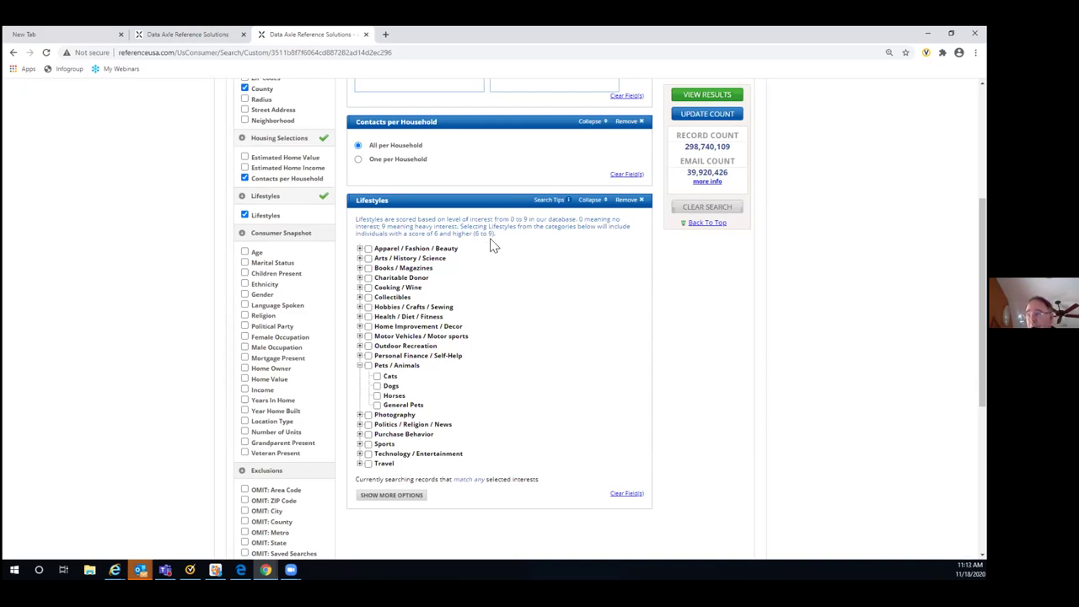
left_click(378, 386)
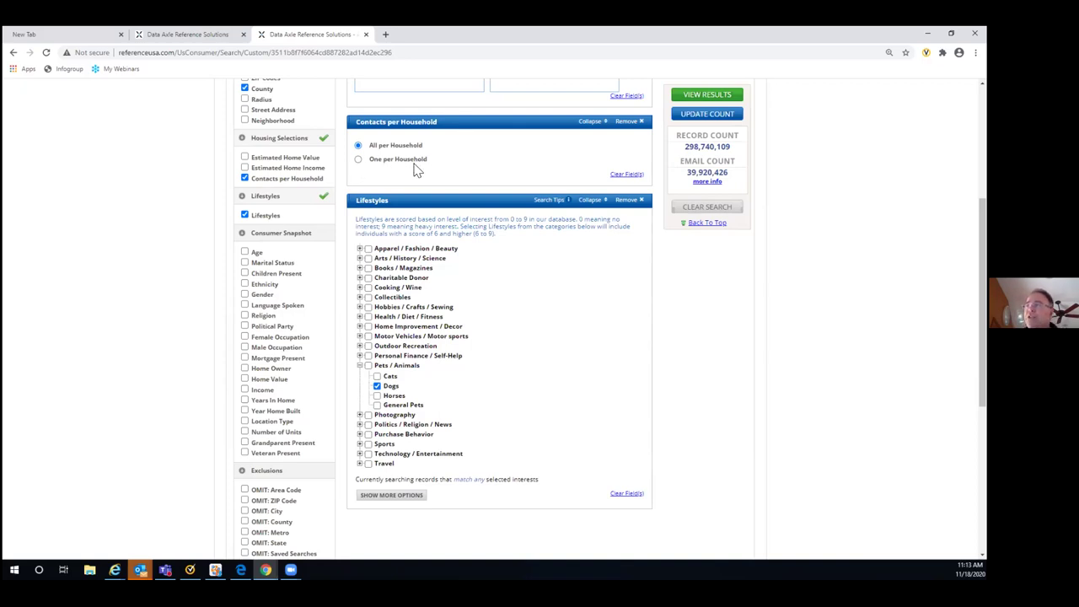
- Limit the Contacts per Household criterion to One per Household
left_click(385, 159)
left_click(393, 147)
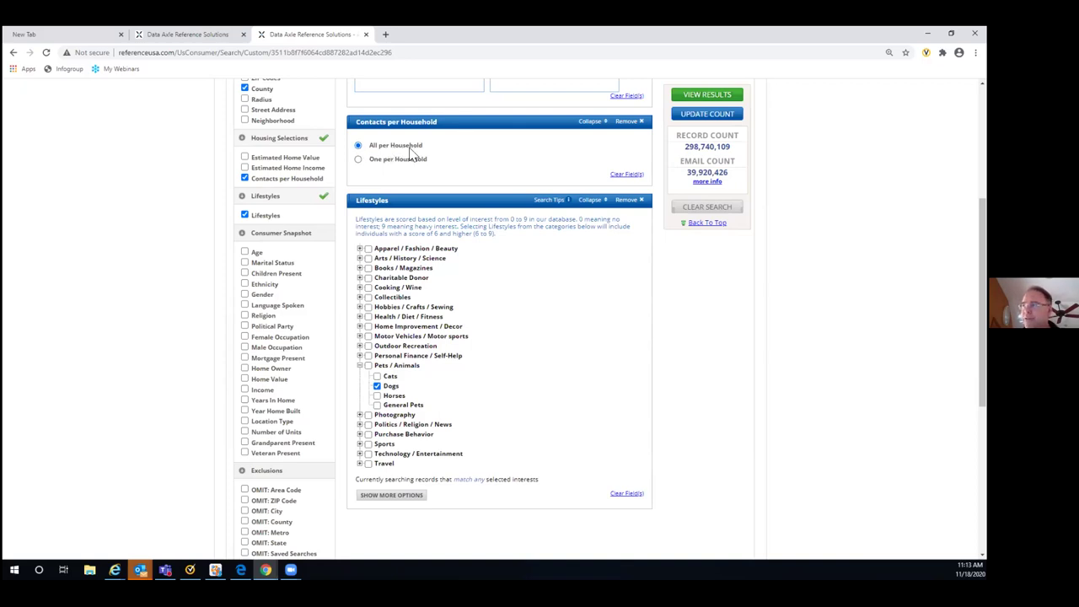
left_click(358, 159)
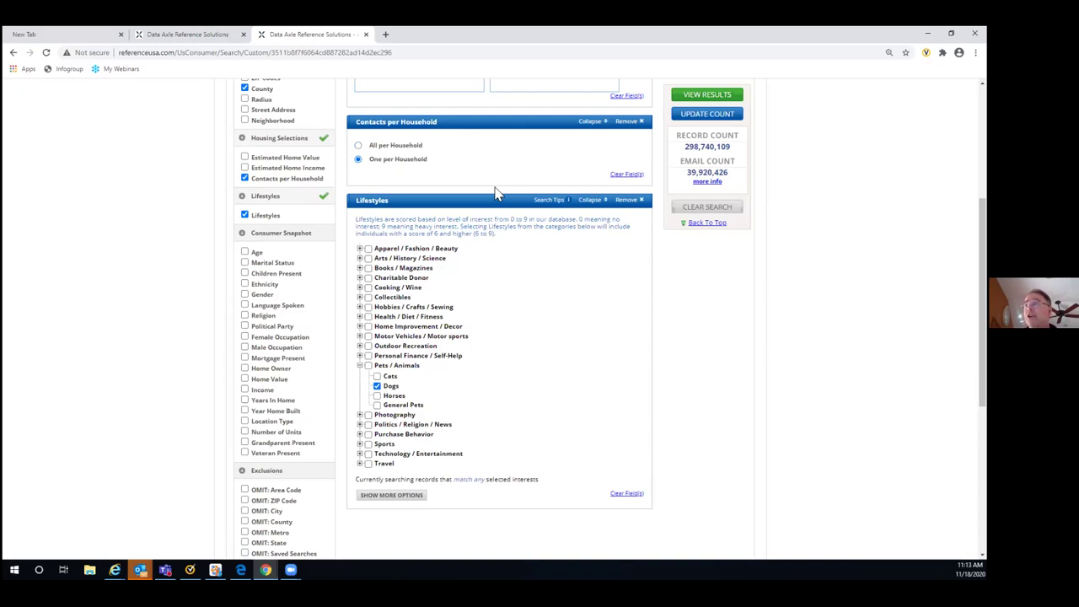
- Add an Estimated Home Income criterion and select all ranges from $80,000 - $89,999 through $200,000 - $249,999
scroll(495, 194, "up", 1)
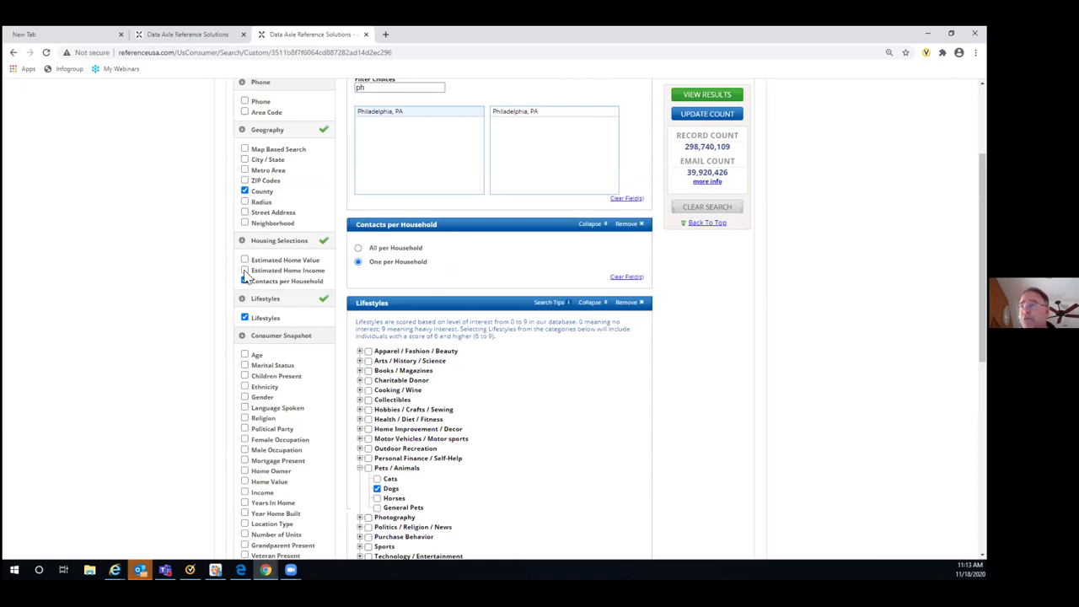
left_click(305, 273)
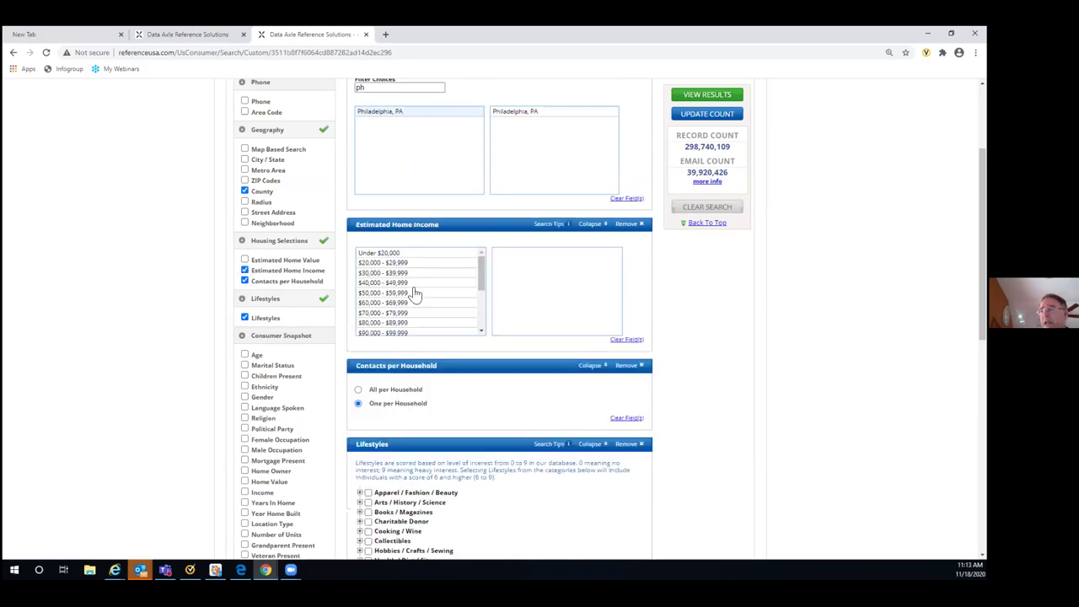
left_click_drag(480, 274, 481, 282)
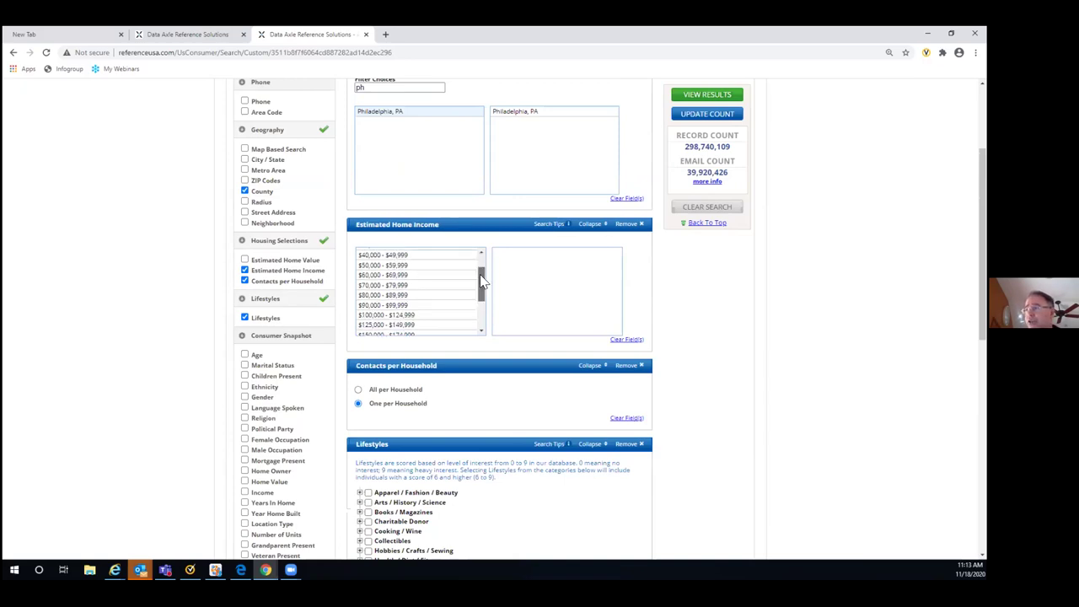
left_click(439, 300)
left_click(437, 306)
left_click(431, 316)
left_click(462, 325)
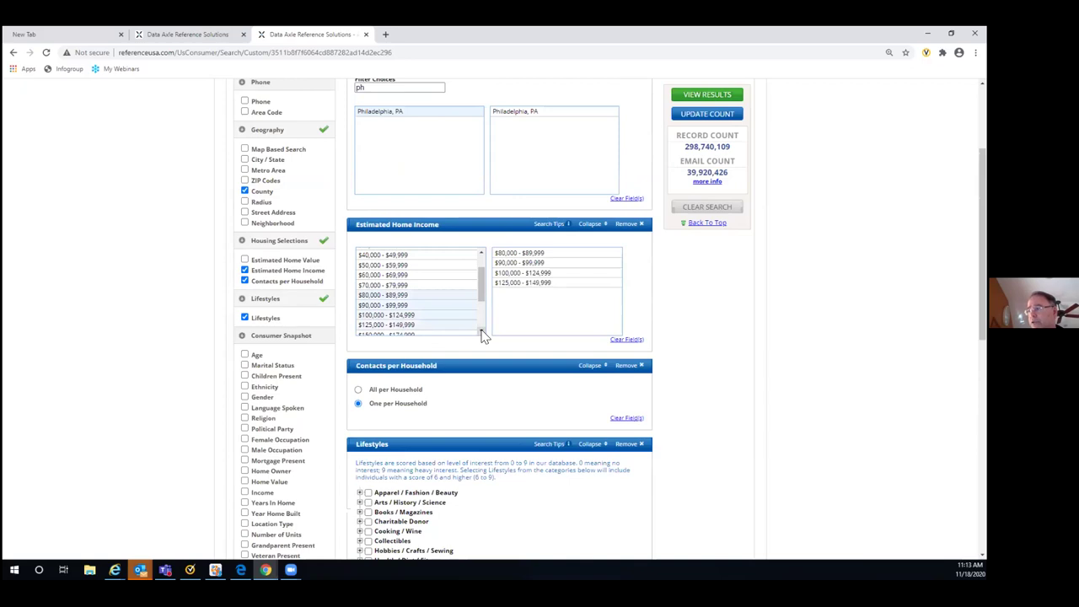
left_click(482, 331)
left_click(442, 294)
left_click(443, 305)
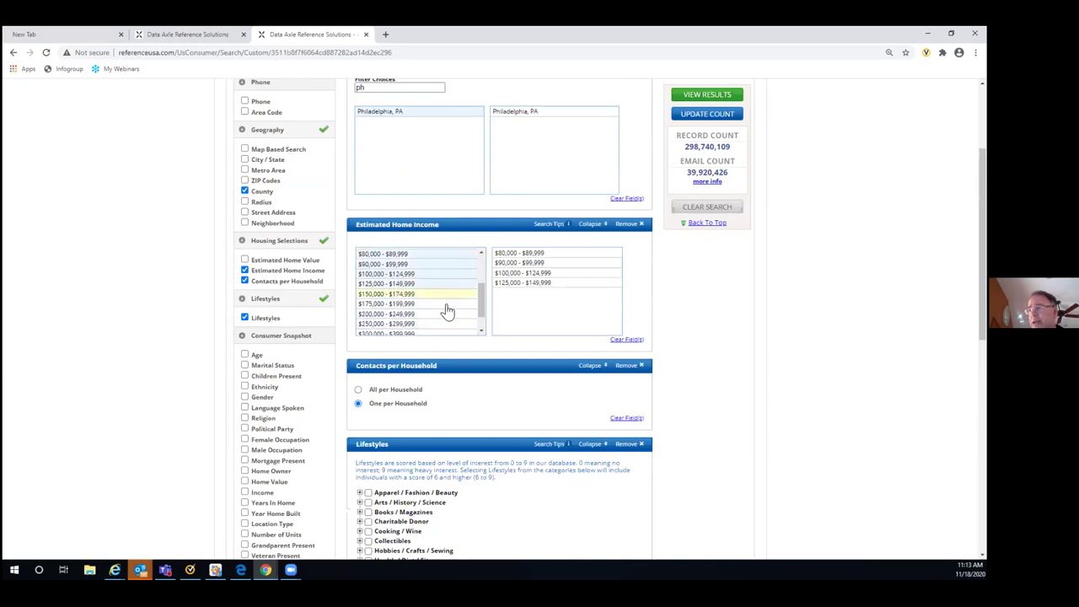
left_click(448, 314)
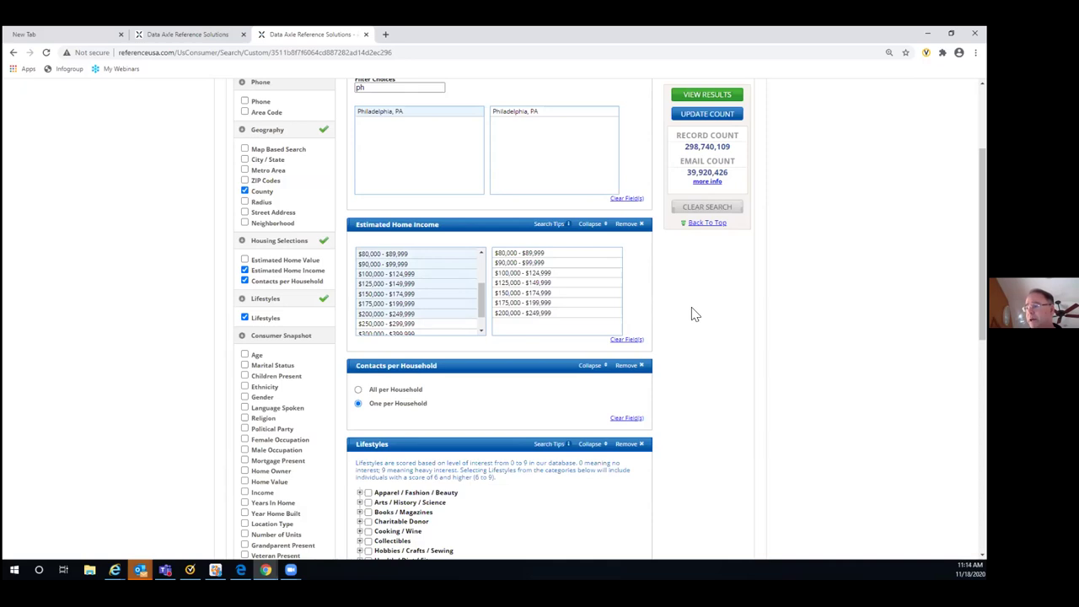
- Update the record count for the chosen criteria and review the selected income, household and lifestyle options
scroll(693, 313, "down", 2)
scroll(641, 349, "down", 1)
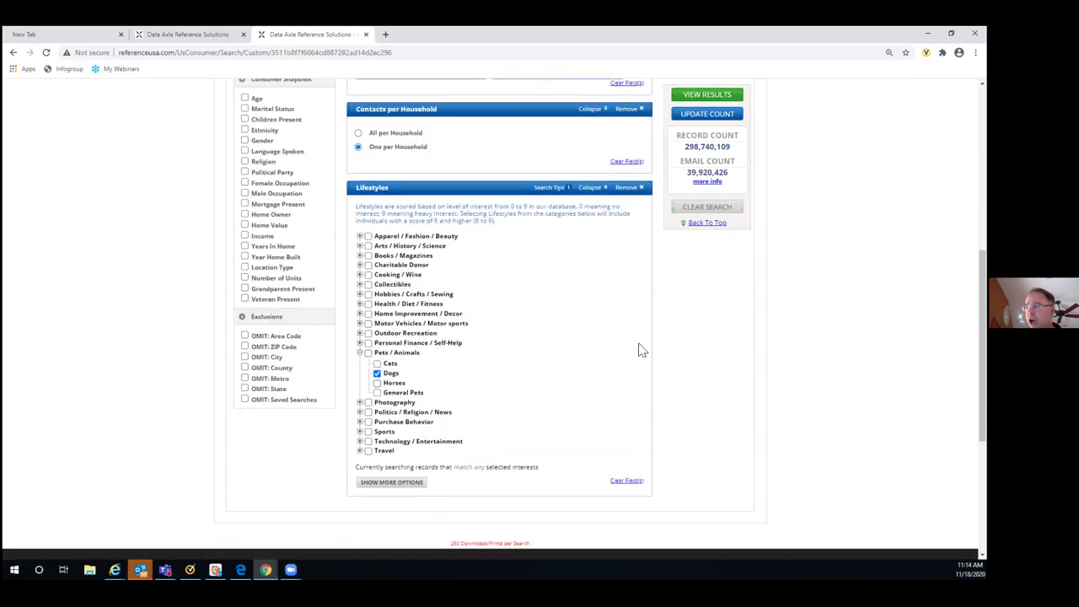
left_click(701, 118)
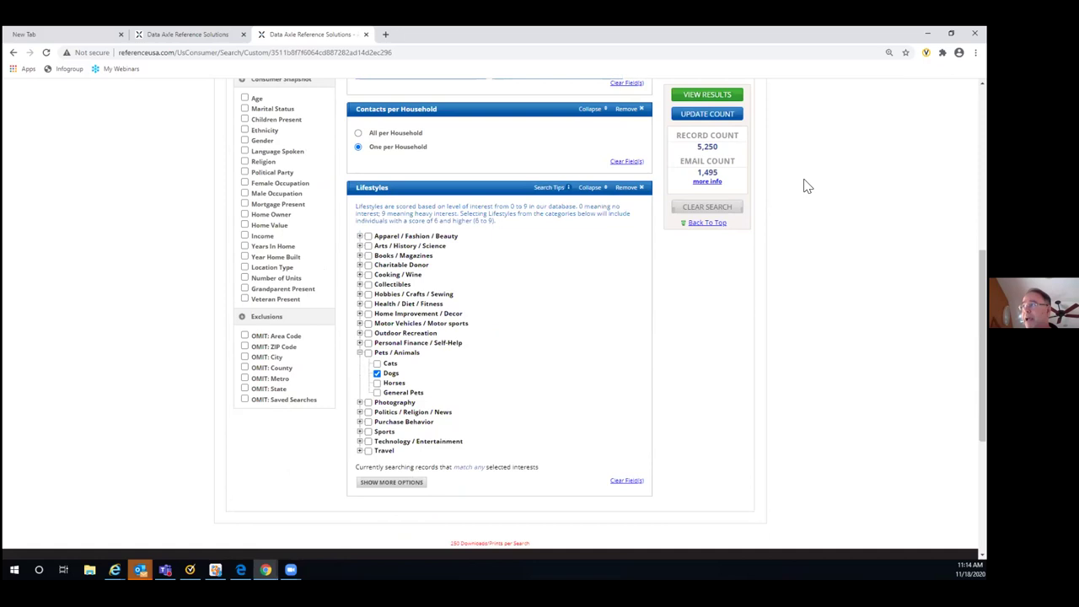
scroll(805, 185, "up", 2)
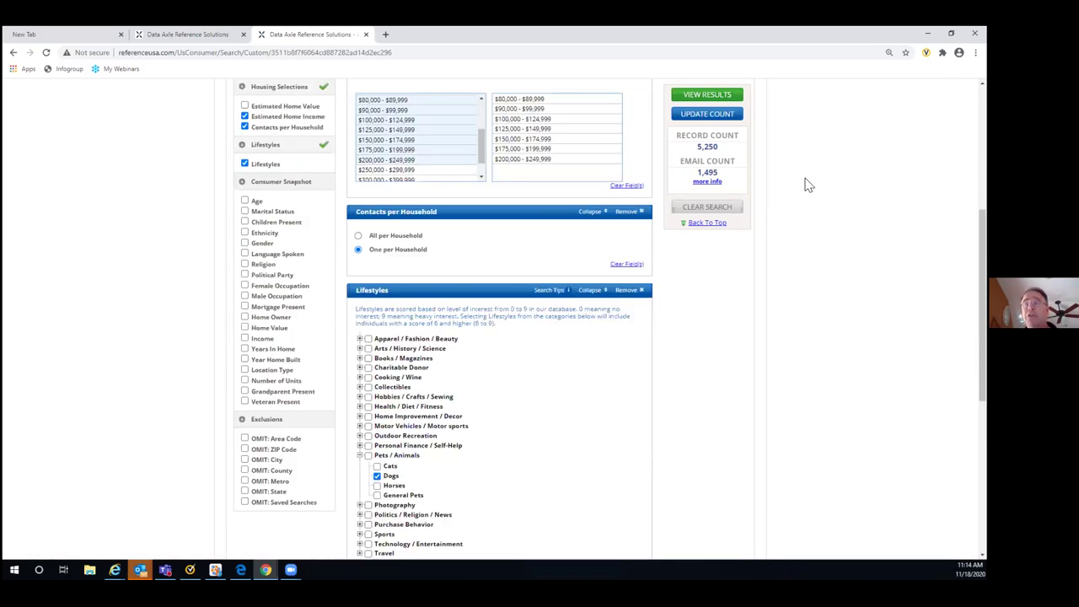
- View the consumer results and open their heat map to examine the density across Philadelphia
left_click(696, 98)
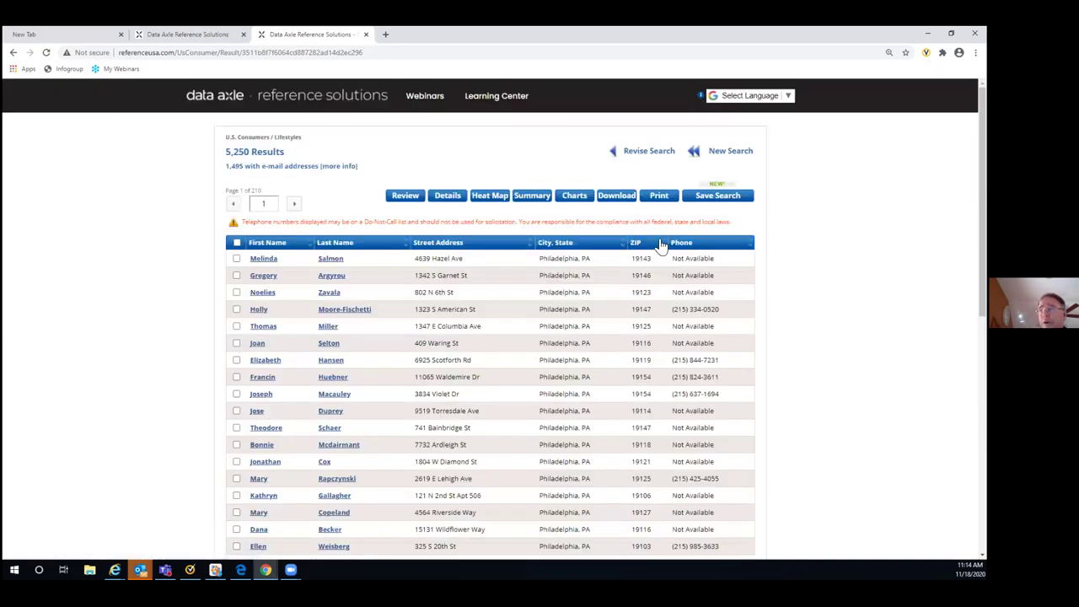
left_click(487, 198)
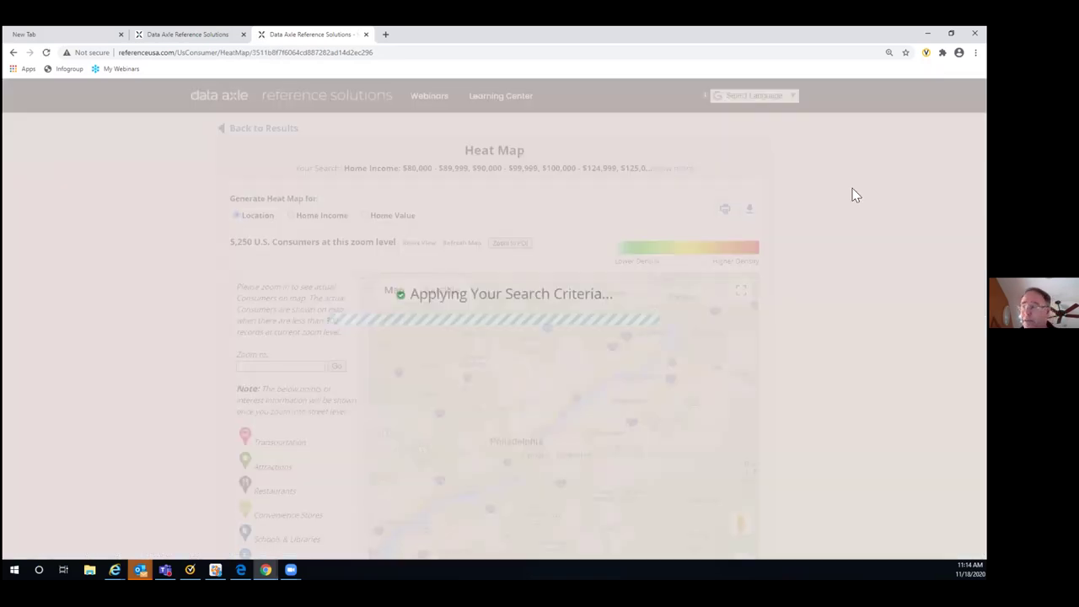
scroll(853, 196, "down", 2)
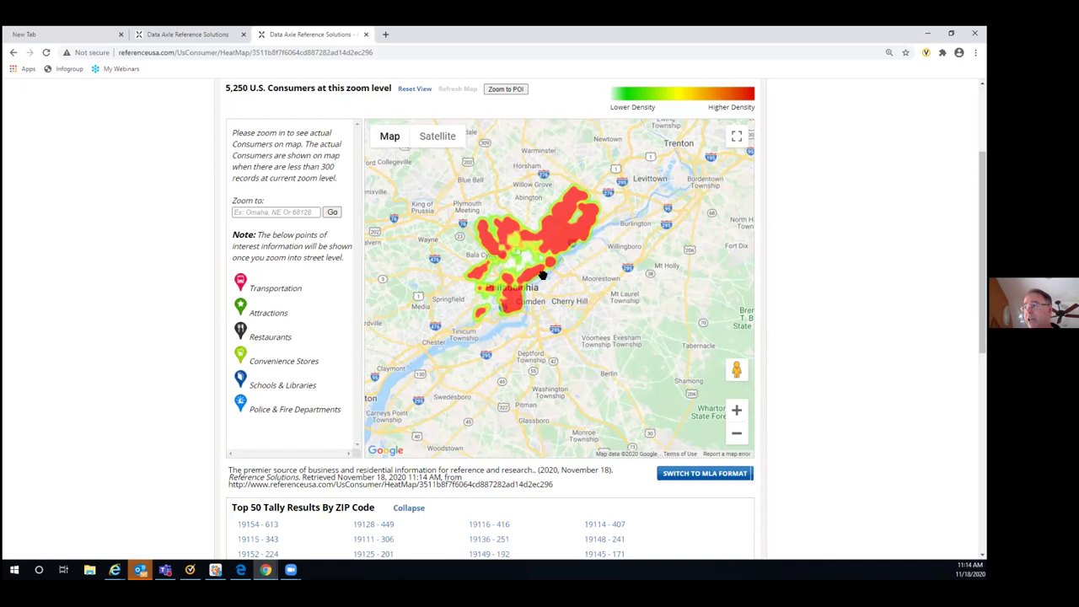
- Review the ZIP code tally below the heat map and zoom the map to ZIP code 19128 to examine its density
scroll(395, 448, "down", 2)
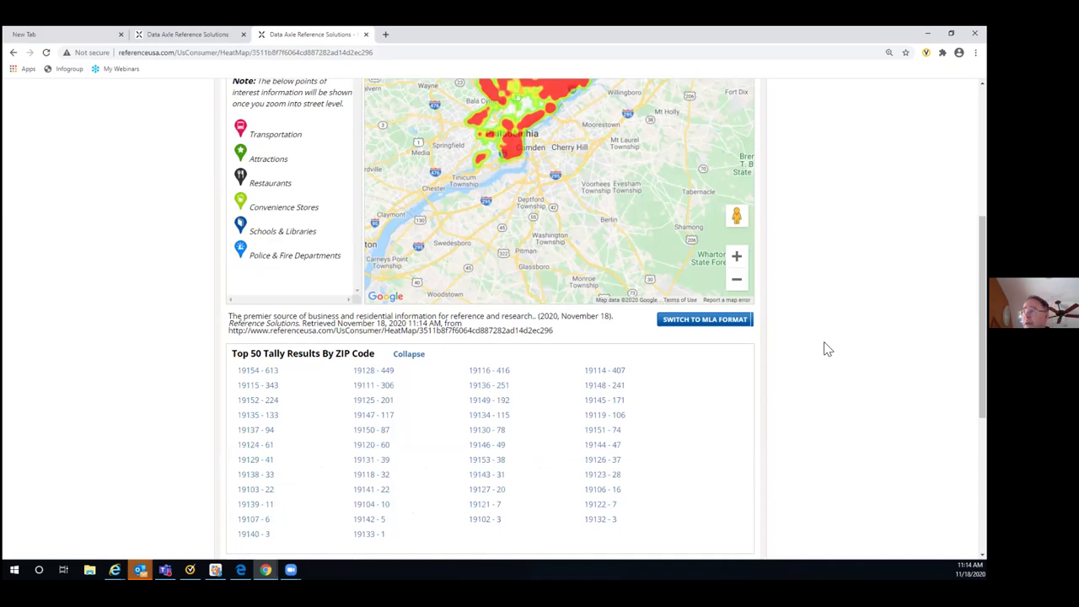
scroll(826, 349, "up", 2)
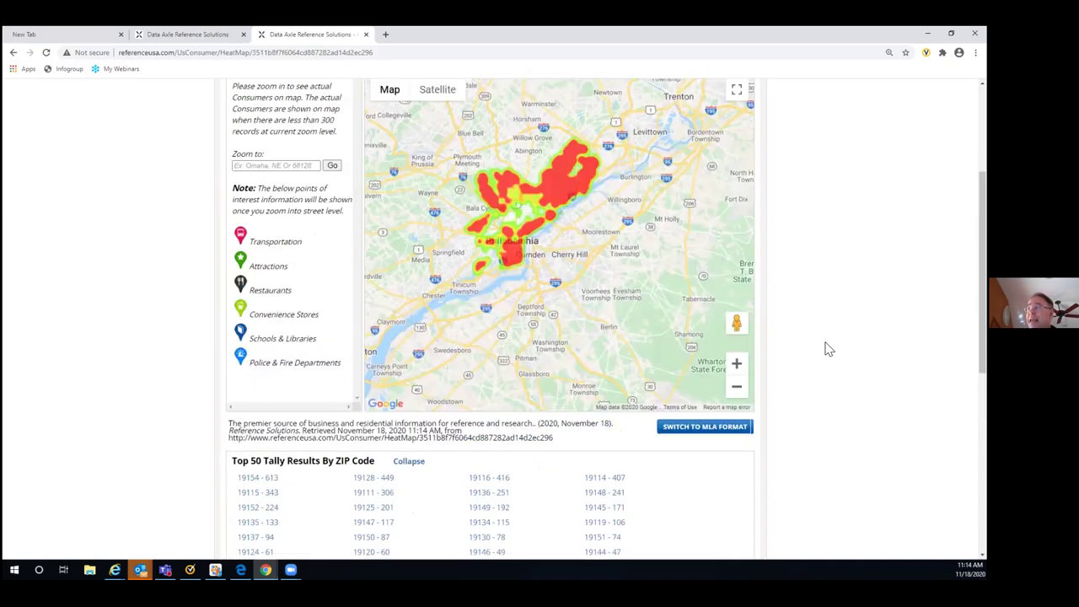
scroll(825, 337, "up", 1)
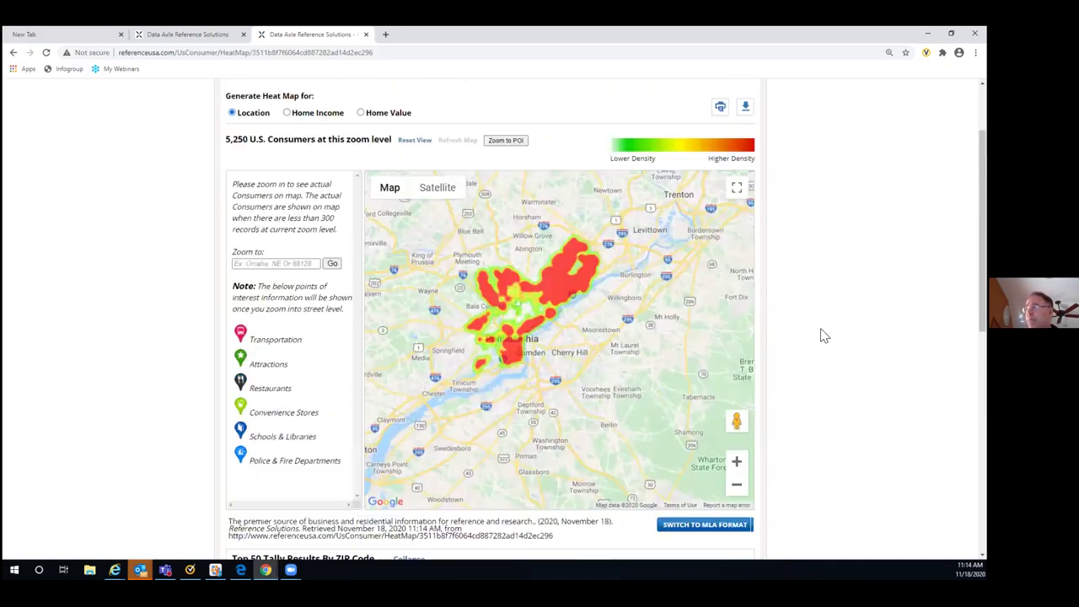
scroll(824, 334, "up", 2)
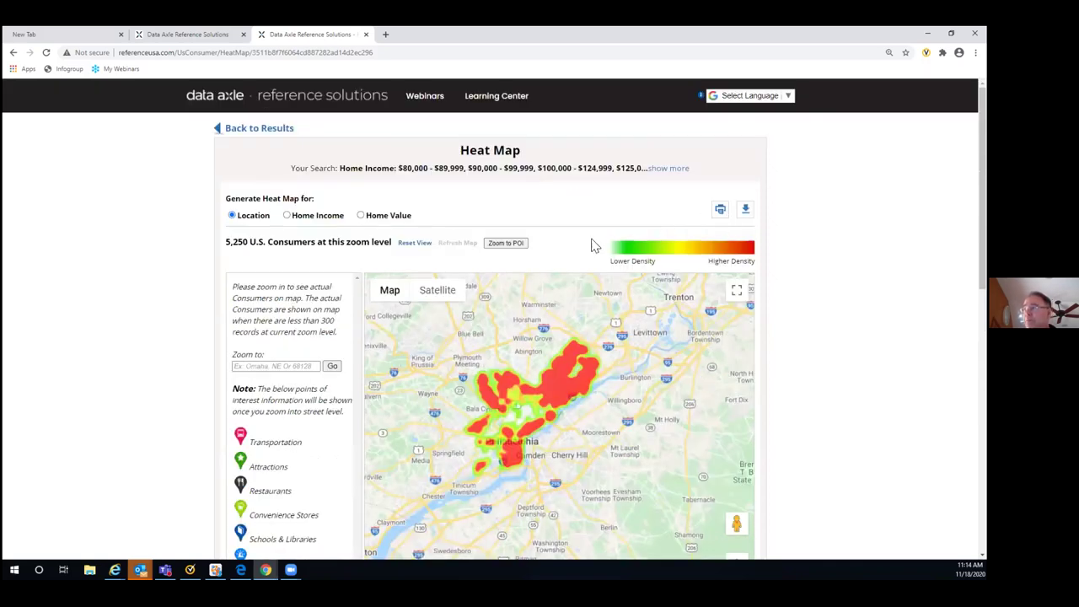
scroll(374, 434, "down", 3)
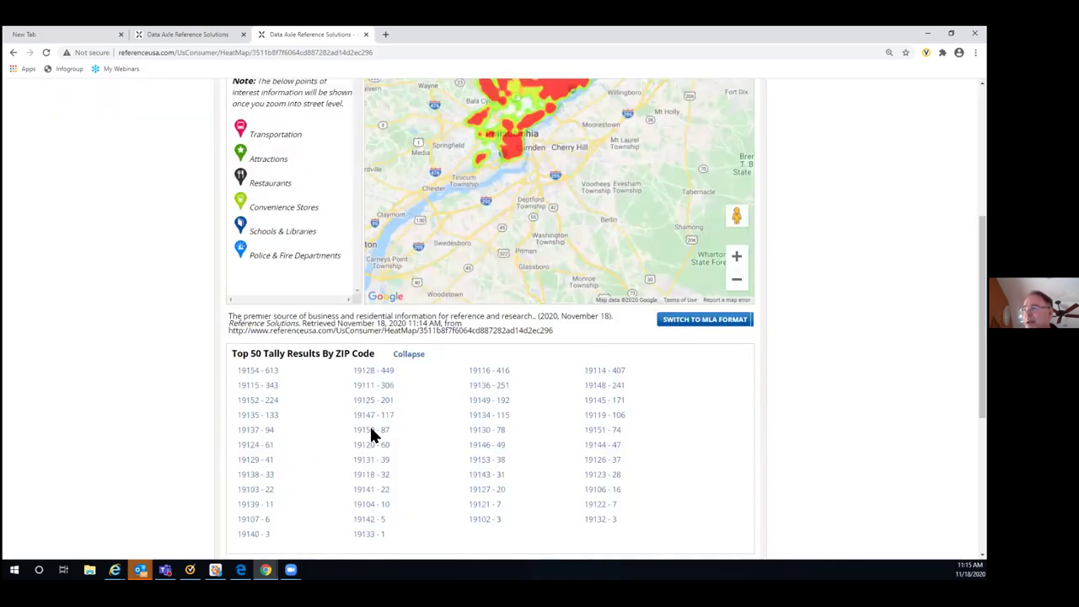
left_click(381, 372)
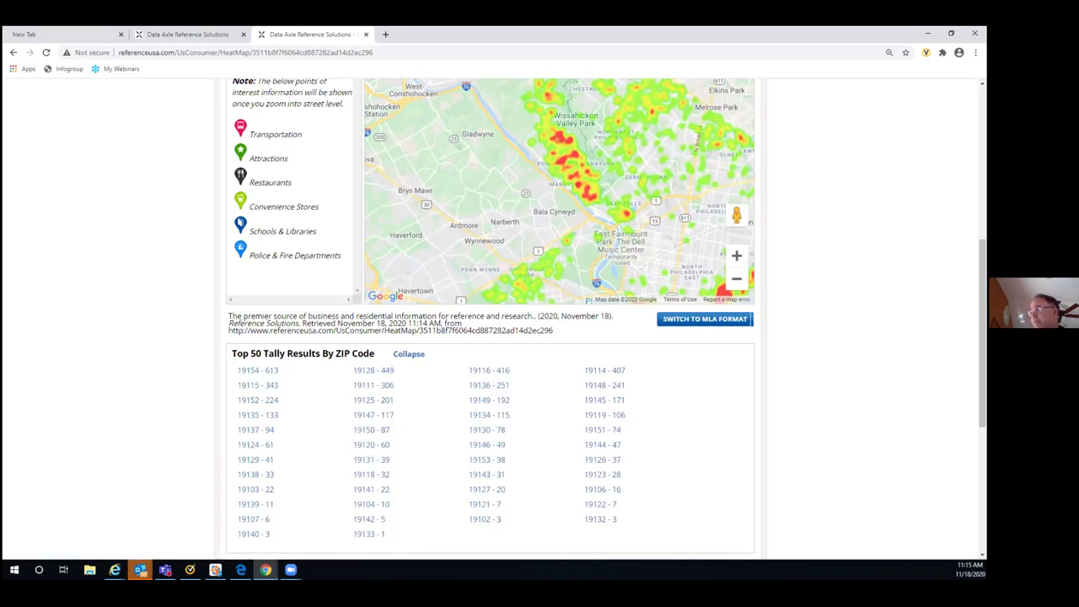
scroll(490, 286, "up", 2)
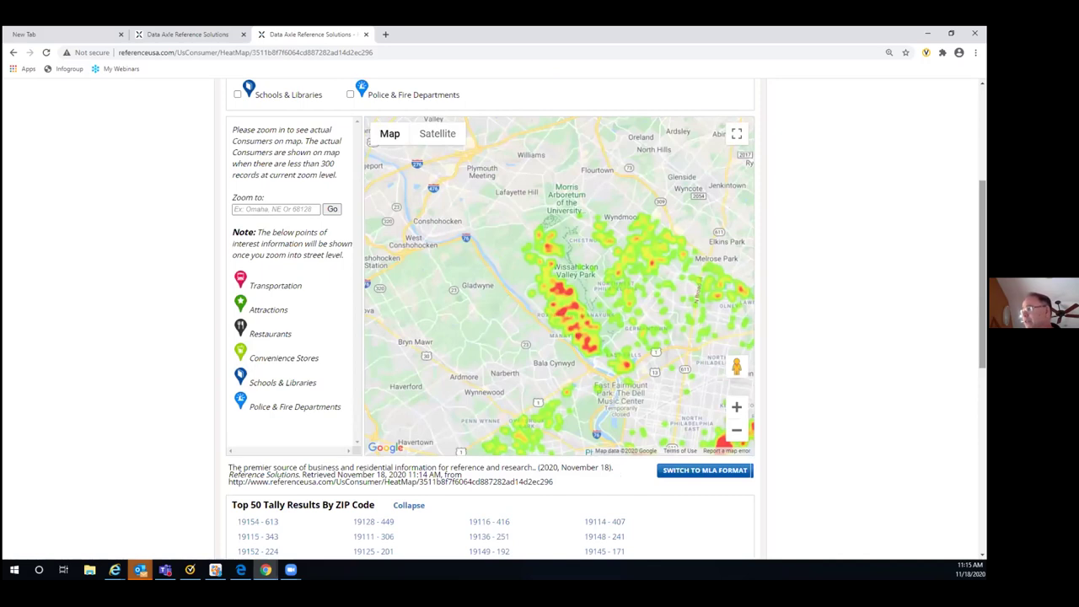
scroll(490, 338, "up", 2)
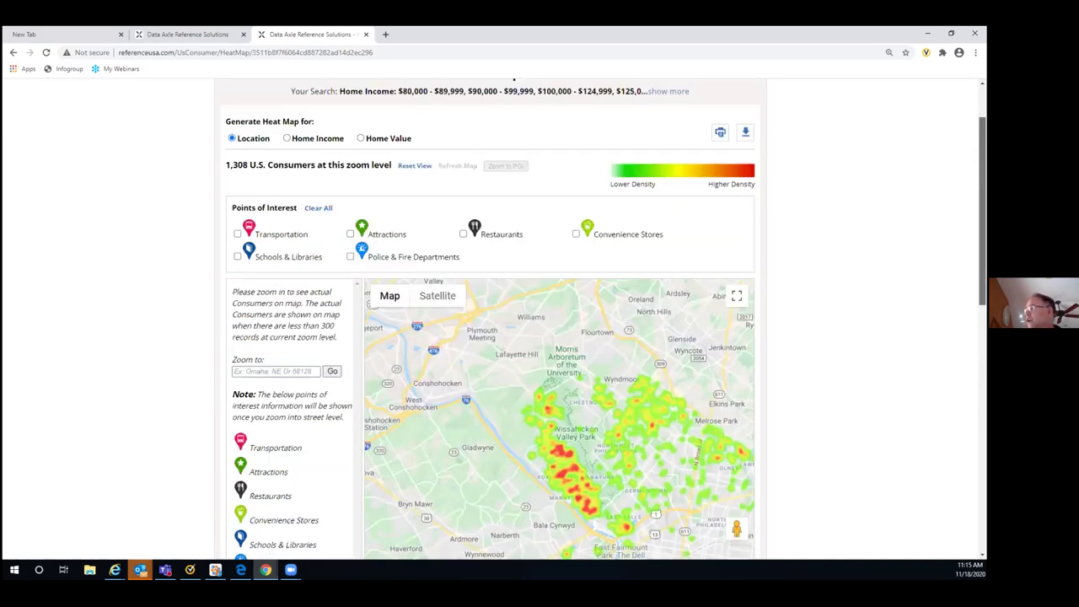
scroll(520, 230, "up", 1)
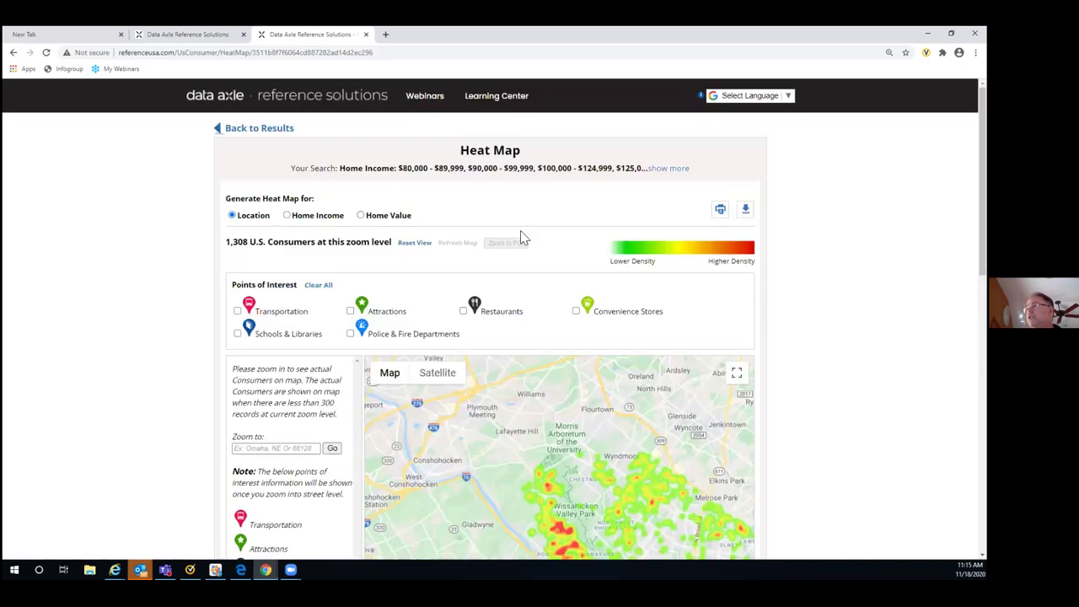
- Return to the results and open the first consumer's record to review the resident, neighborhood and lifestyle details
left_click(260, 132)
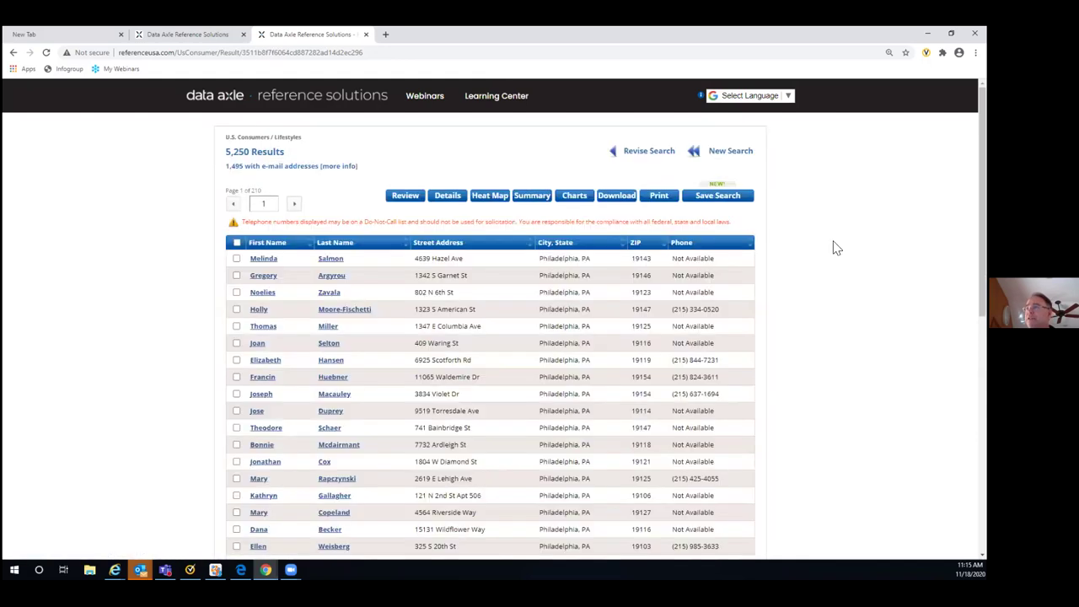
left_click(330, 260)
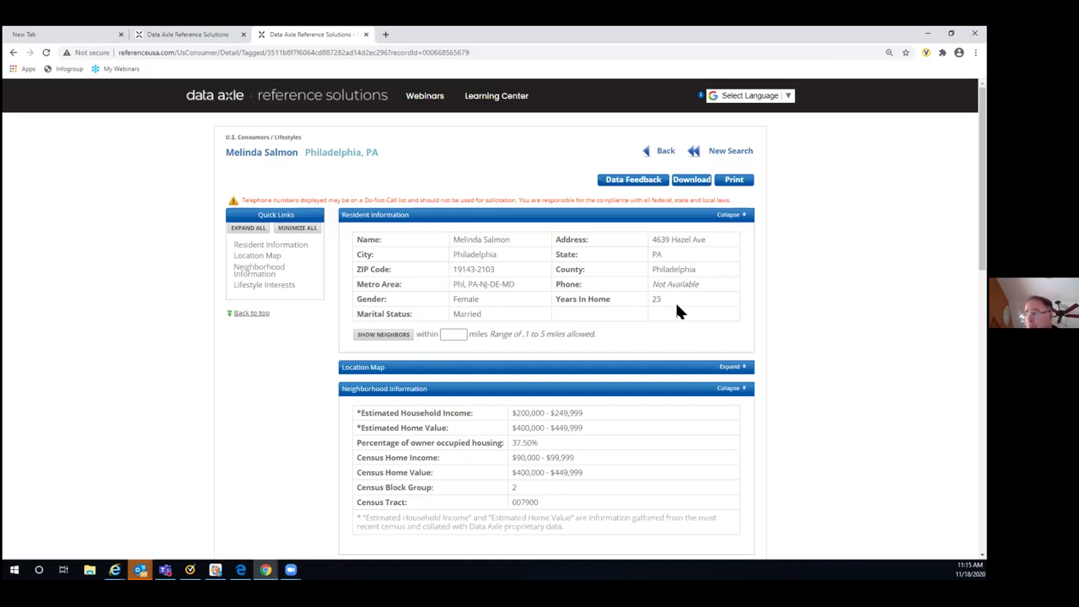
scroll(622, 347, "down", 2)
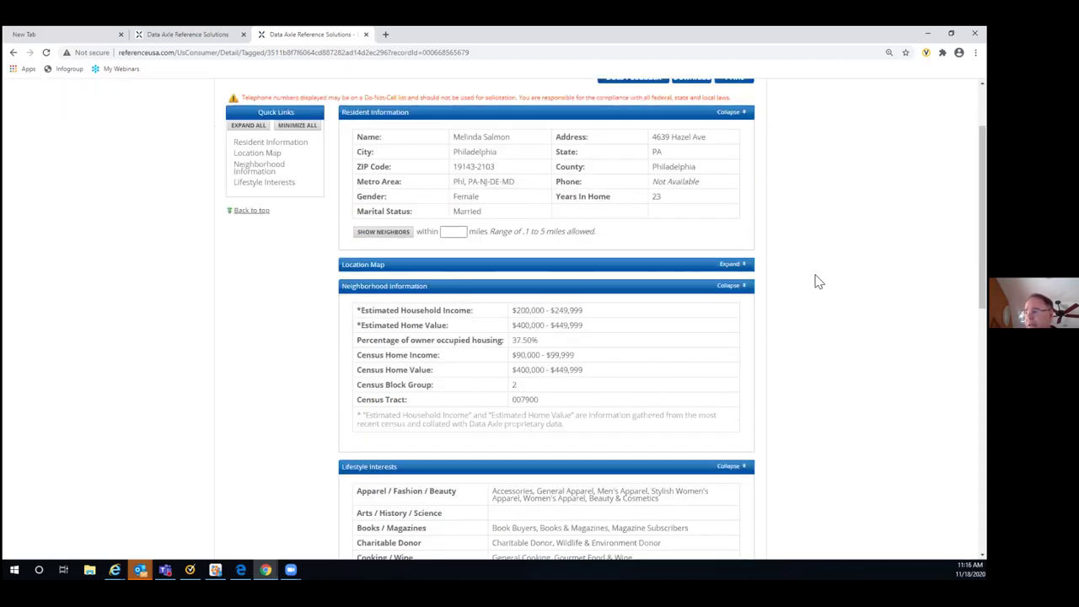
scroll(816, 281, "down", 3)
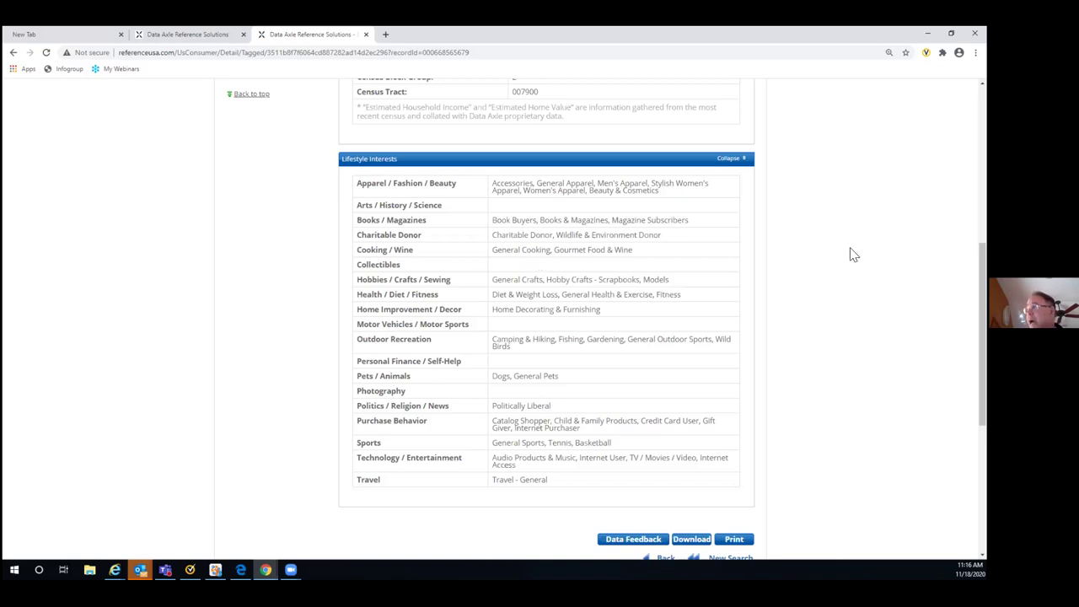
scroll(850, 255, "up", 5)
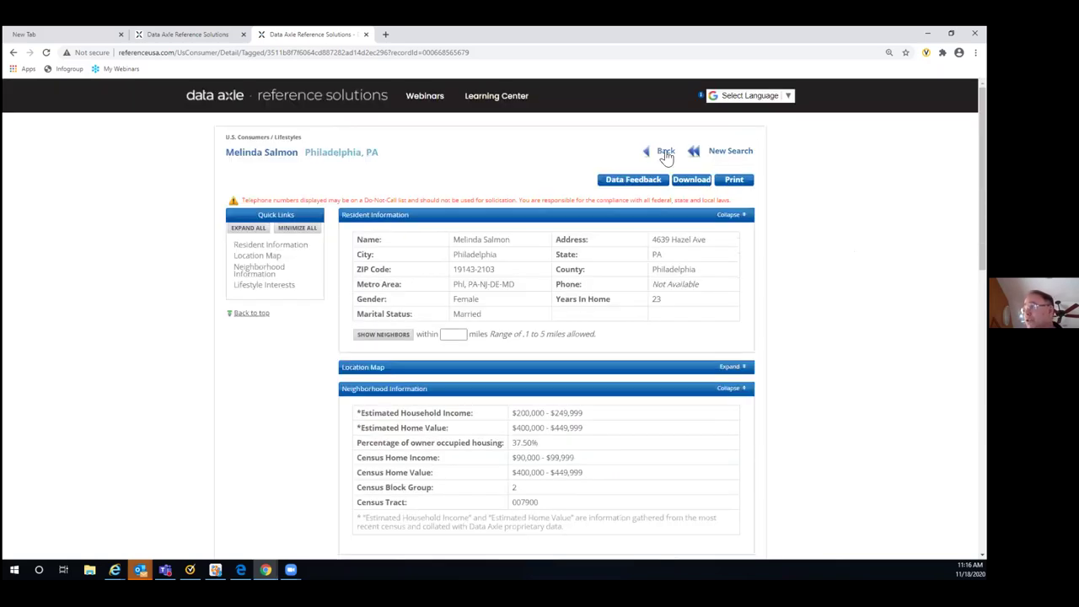
- Leave the consumer record, revise the search and add the Charitable Donor interest to the Lifestyles criterion alongside Dogs
left_click(667, 152)
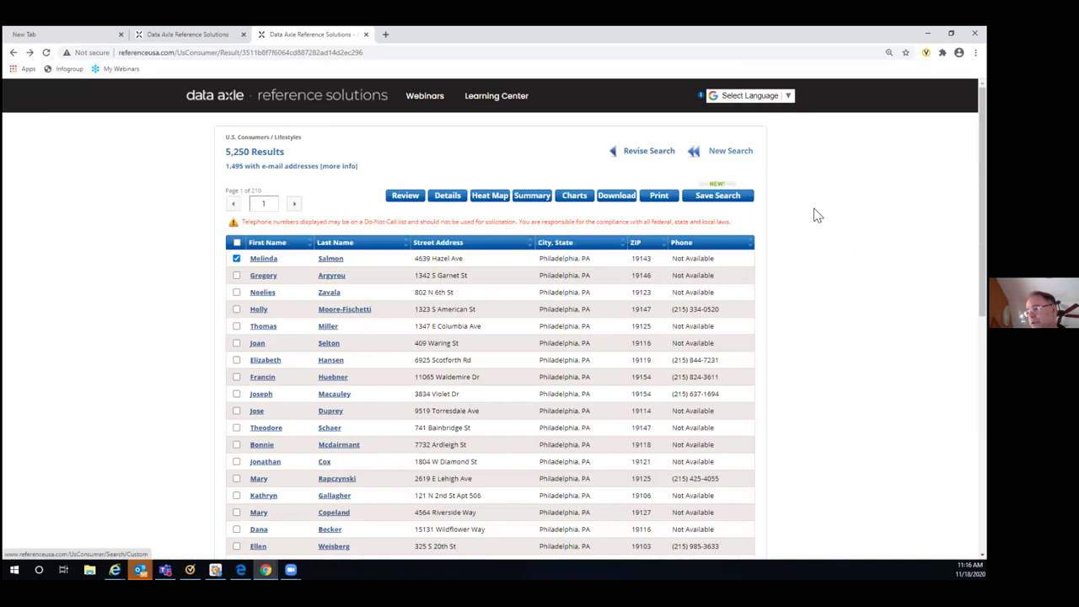
left_click(645, 154)
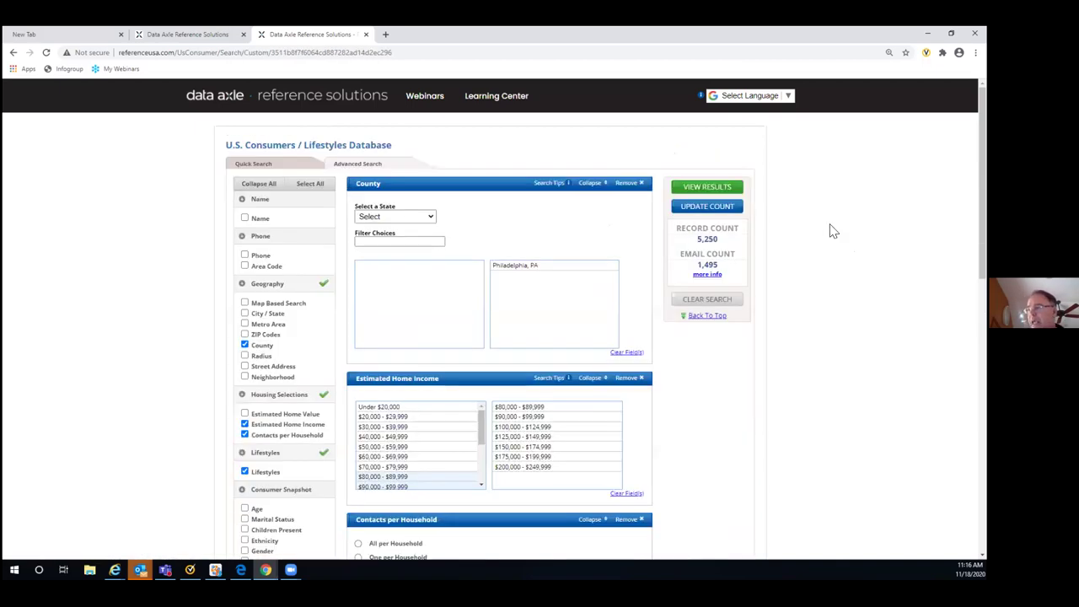
scroll(833, 231, "down", 2)
scroll(833, 231, "down", 3)
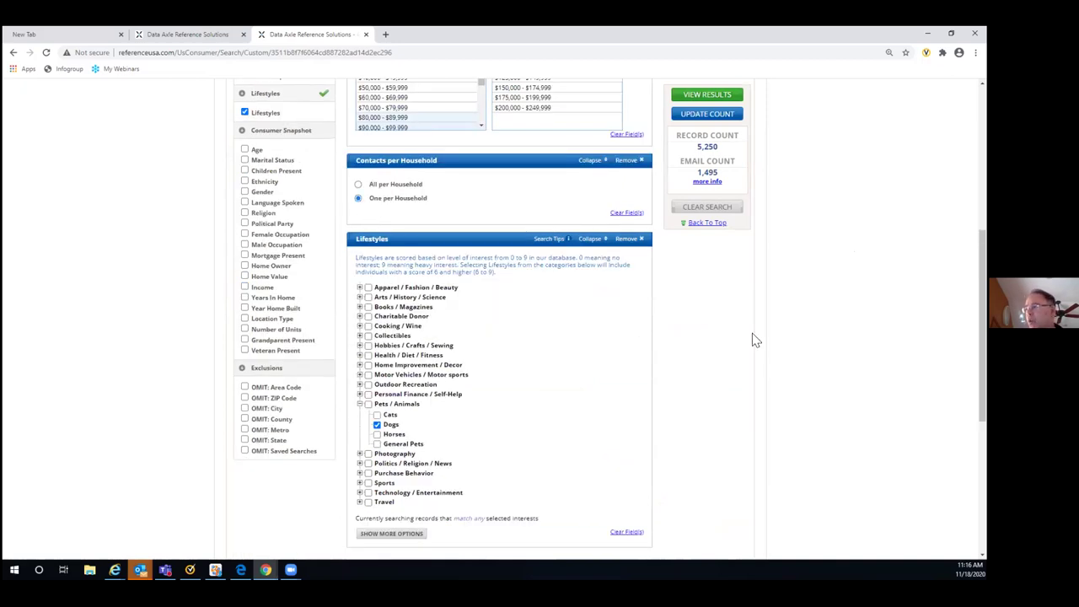
scroll(568, 381, "down", 2)
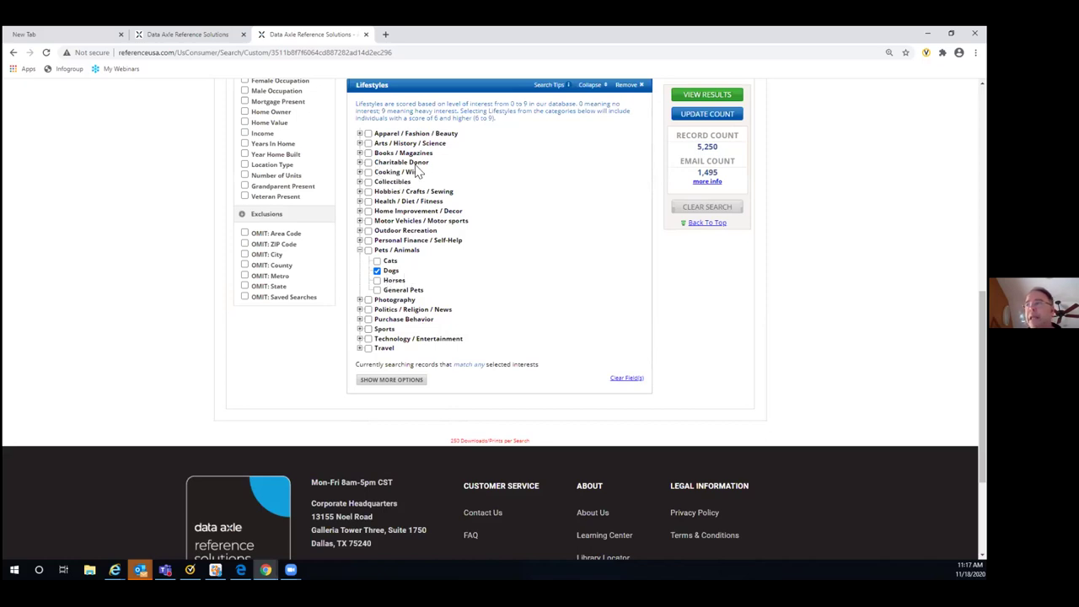
left_click(360, 162)
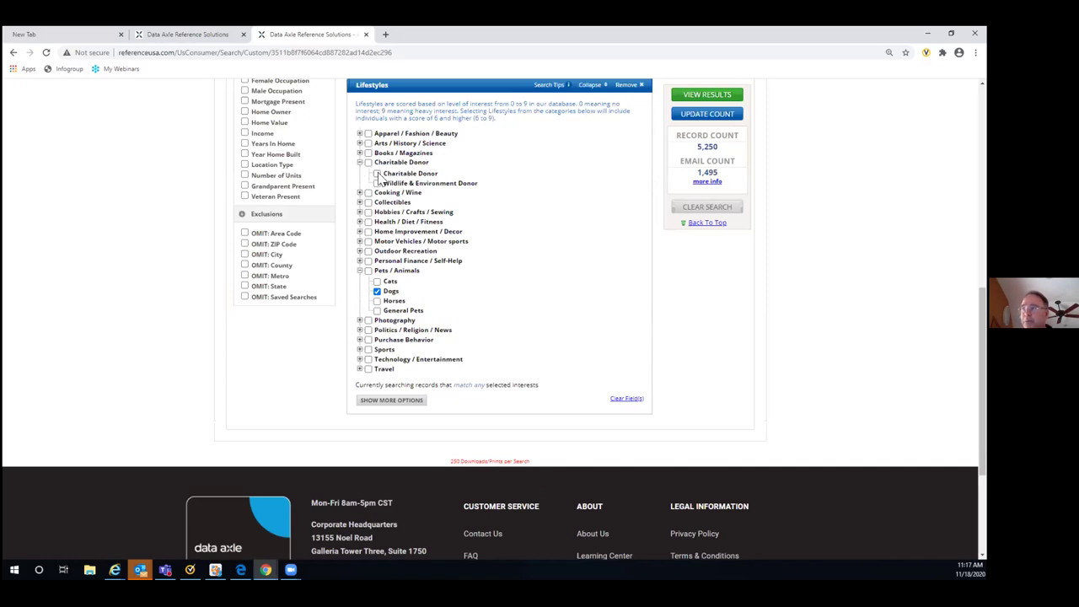
left_click(377, 174)
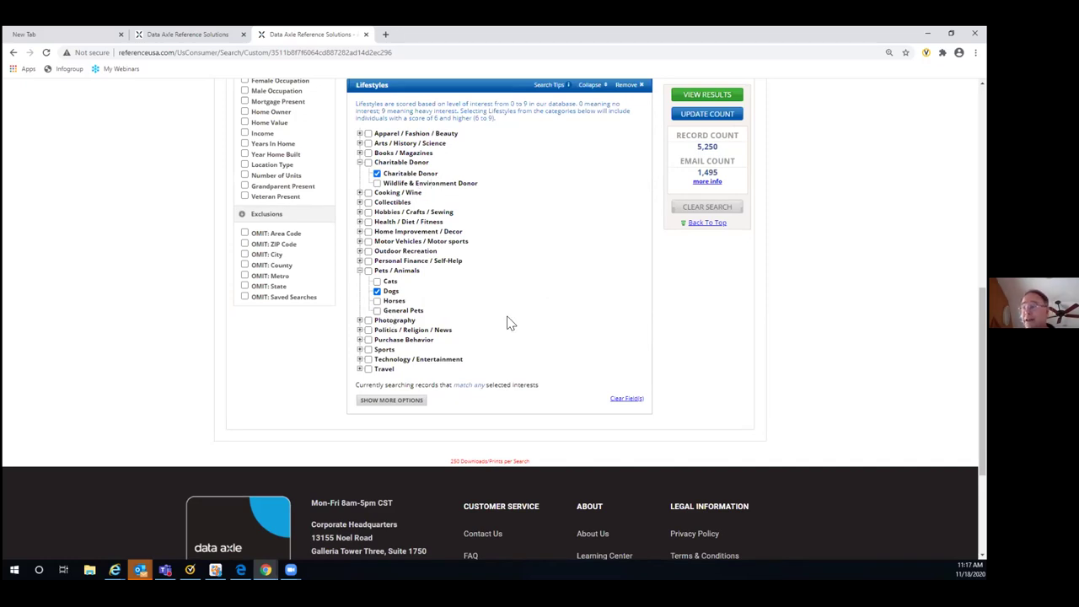
- Compare the record counts for matching any and matching all selected interests, leaving Records that match all selected interests chosen
scroll(506, 322, "down", 1)
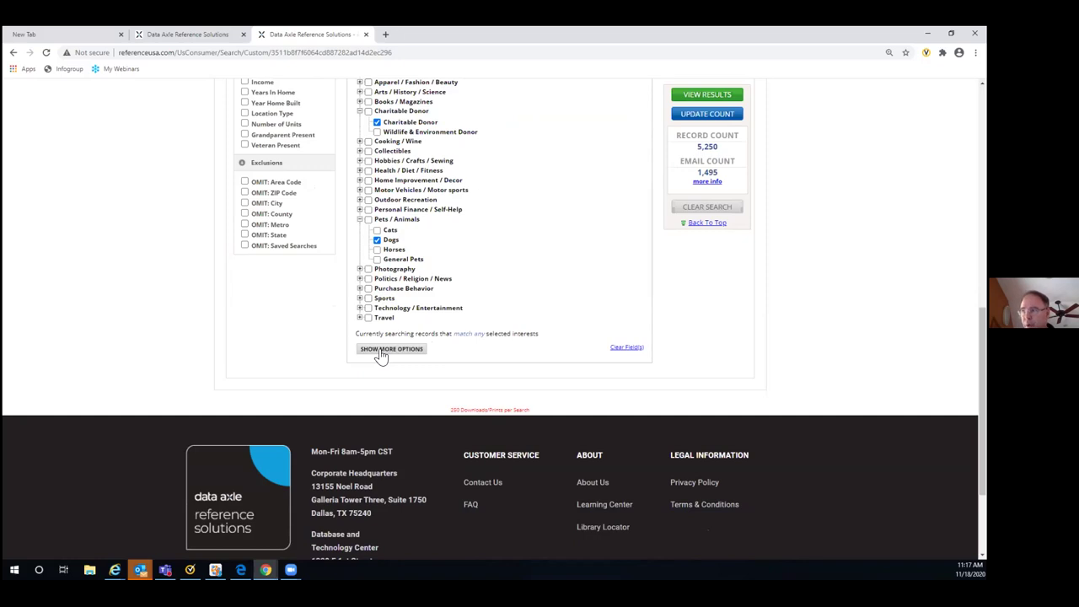
left_click(381, 354)
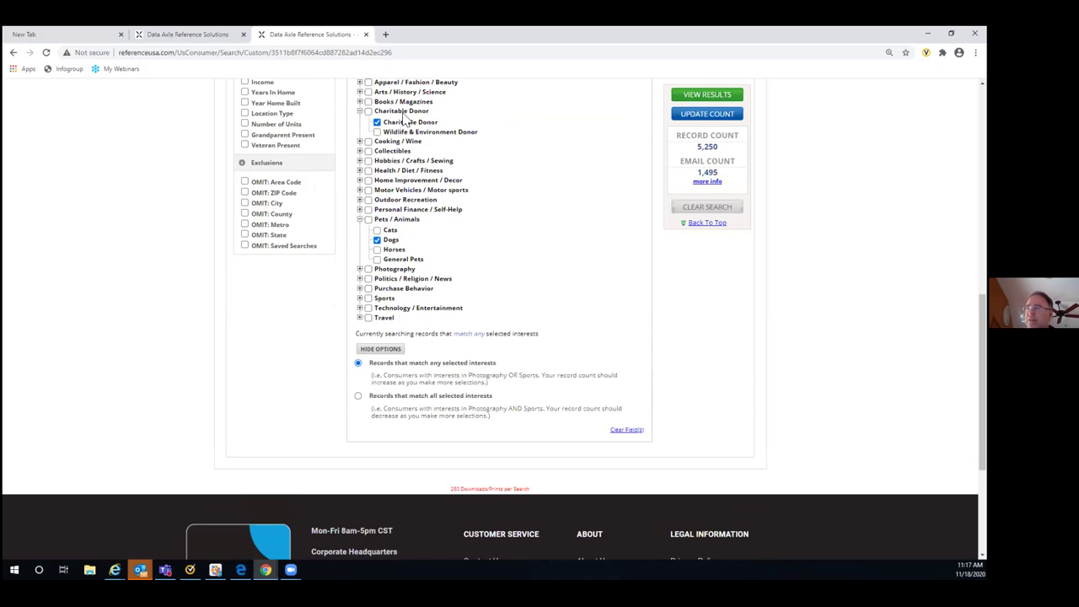
left_click(716, 115)
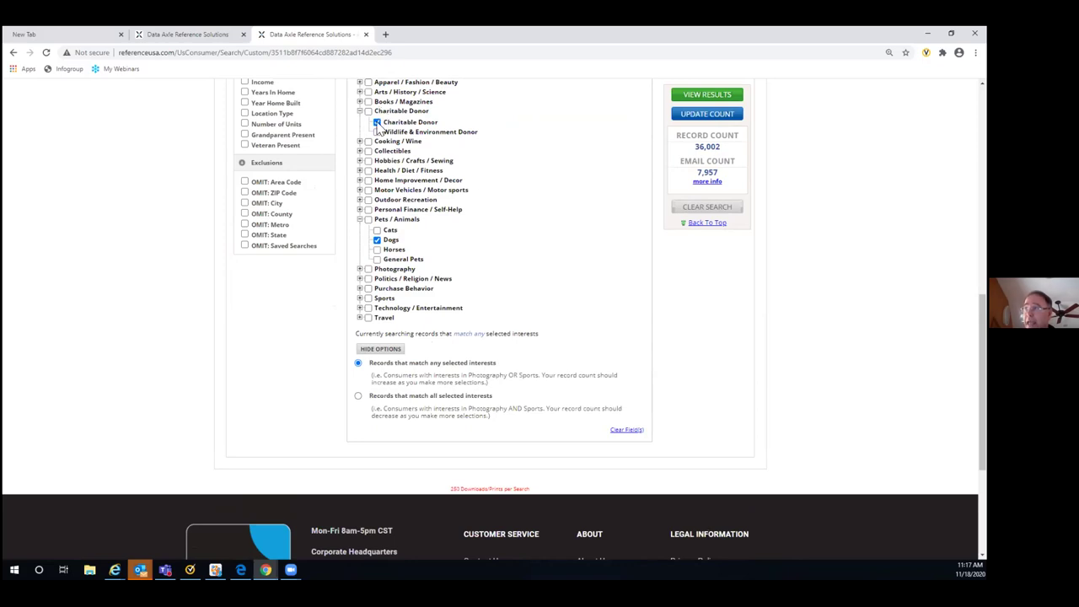
left_click(358, 399)
left_click(704, 116)
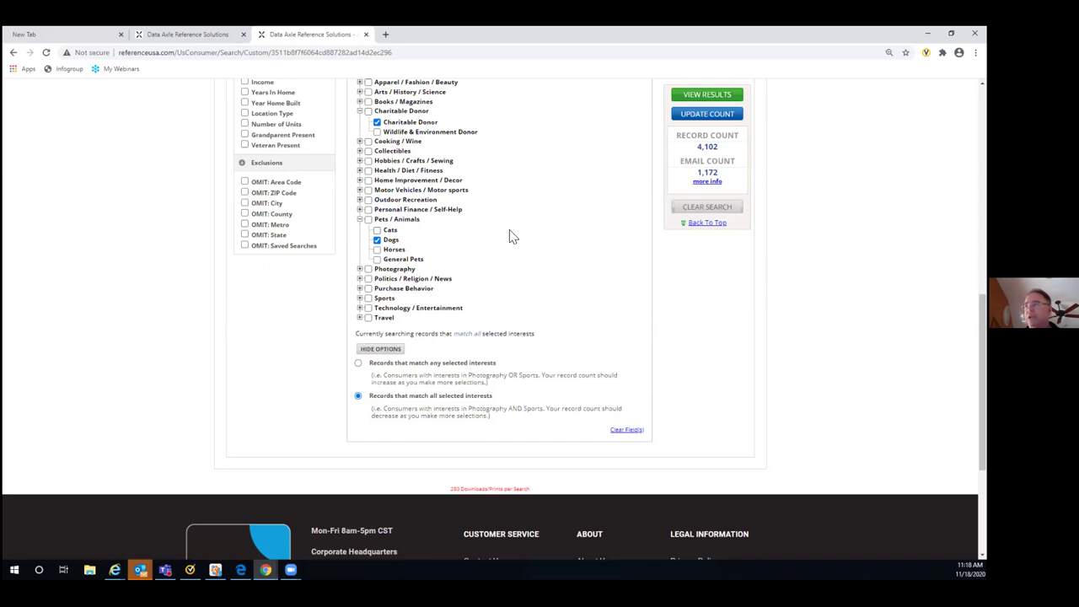
- Review the chosen criteria, remove the Estimated Home Income criterion and update the record count
scroll(509, 237, "up", 2)
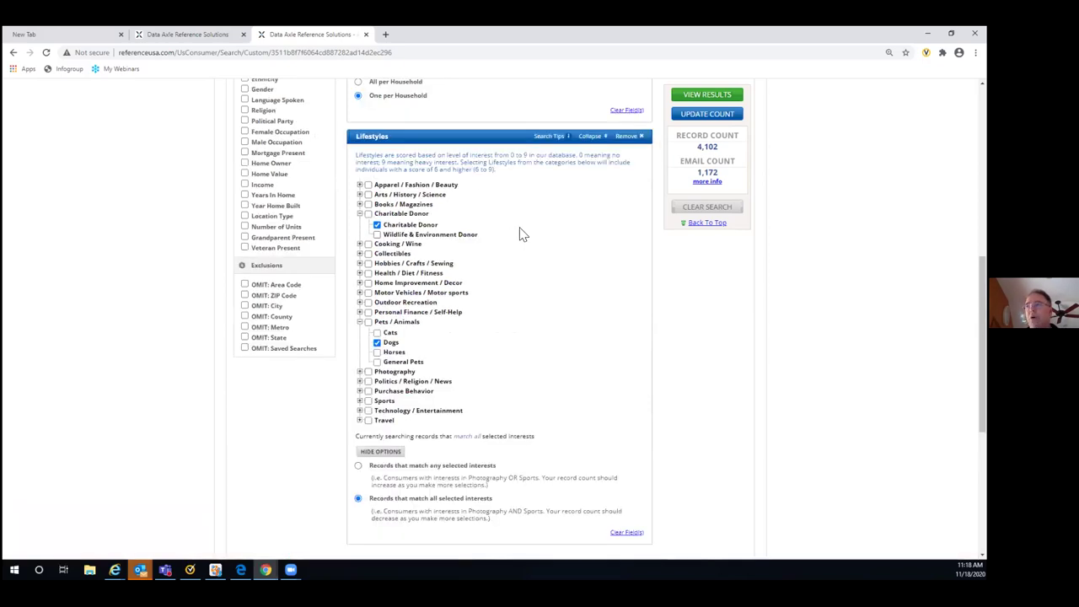
scroll(523, 234, "up", 3)
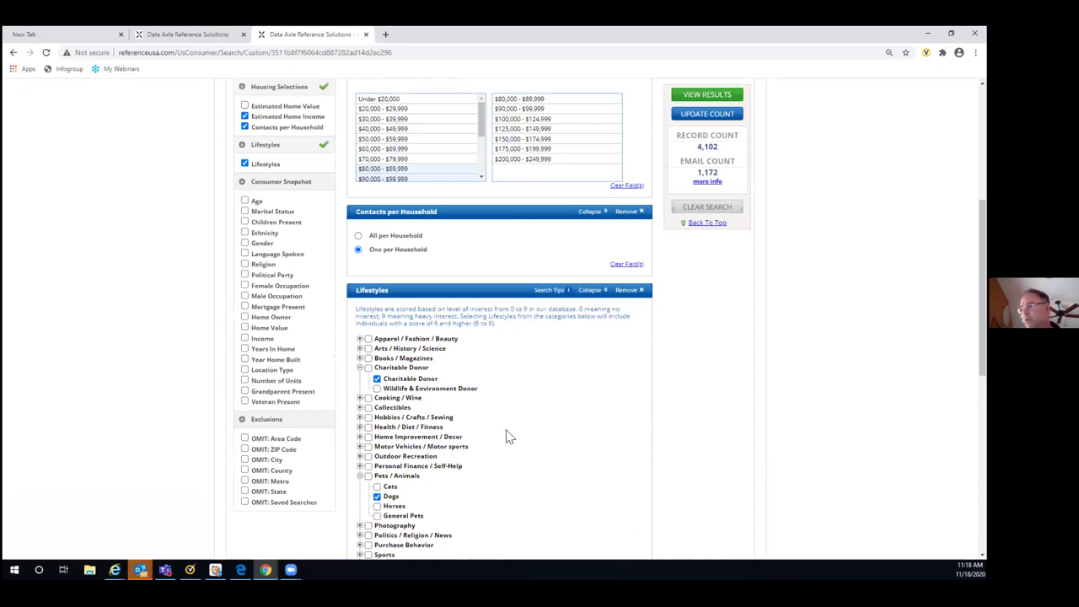
scroll(508, 436, "down", 5)
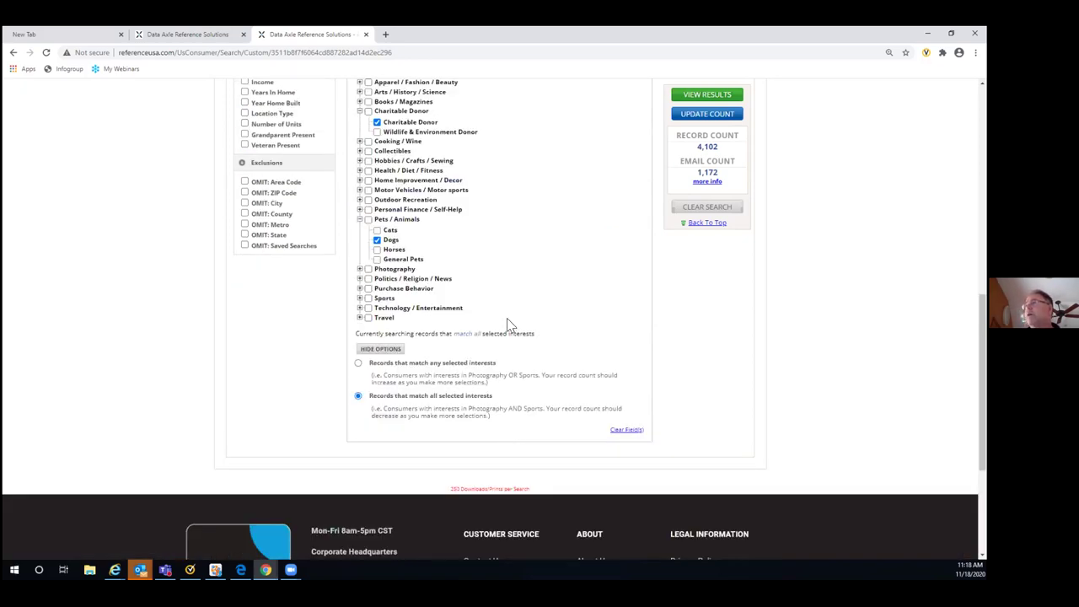
scroll(509, 316, "up", 4)
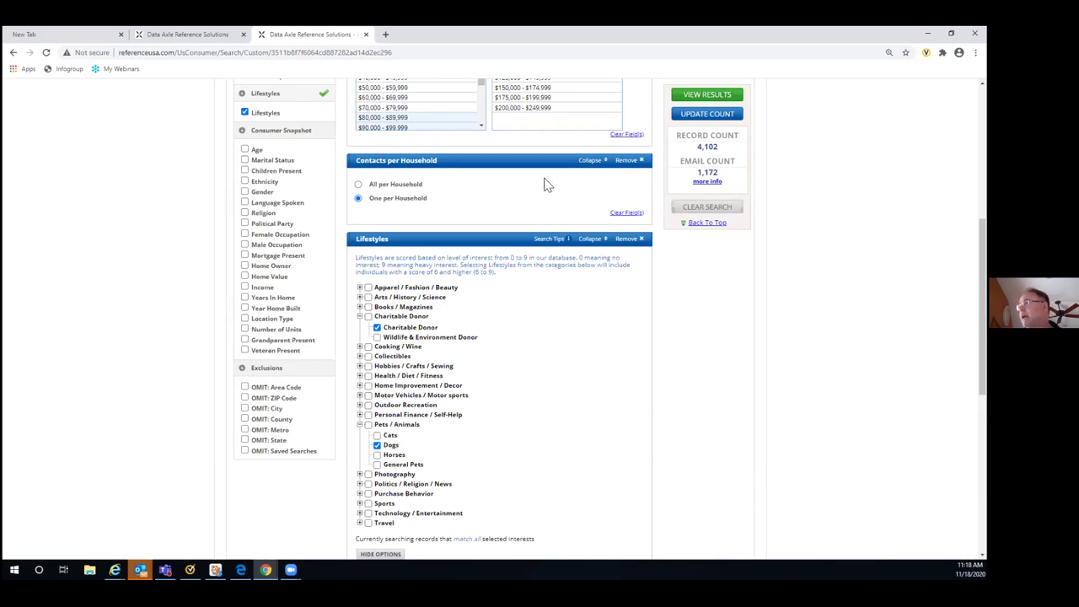
scroll(565, 245, "up", 2)
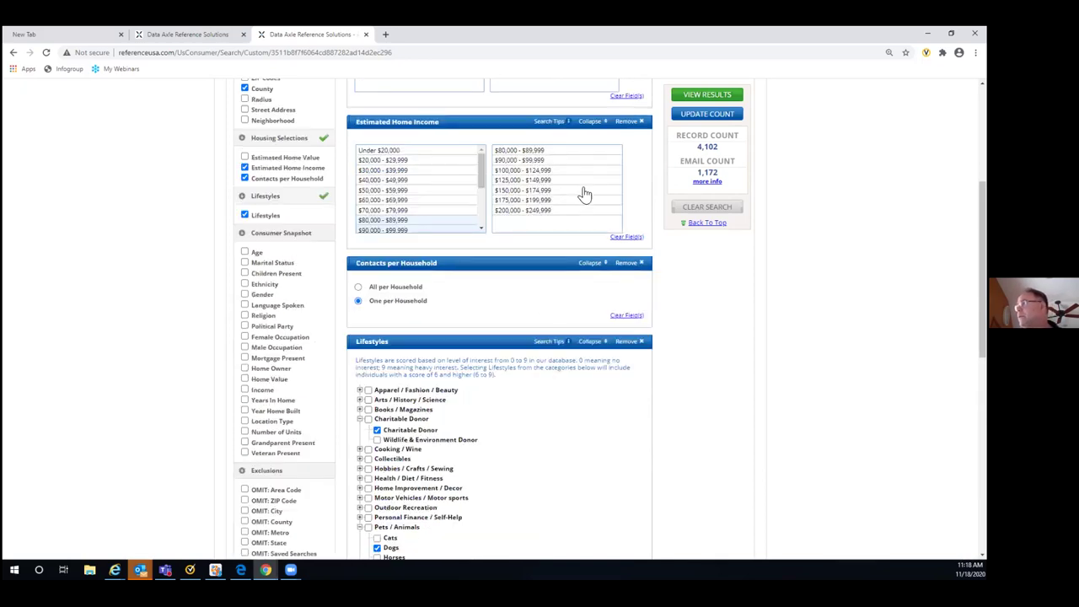
left_click(627, 125)
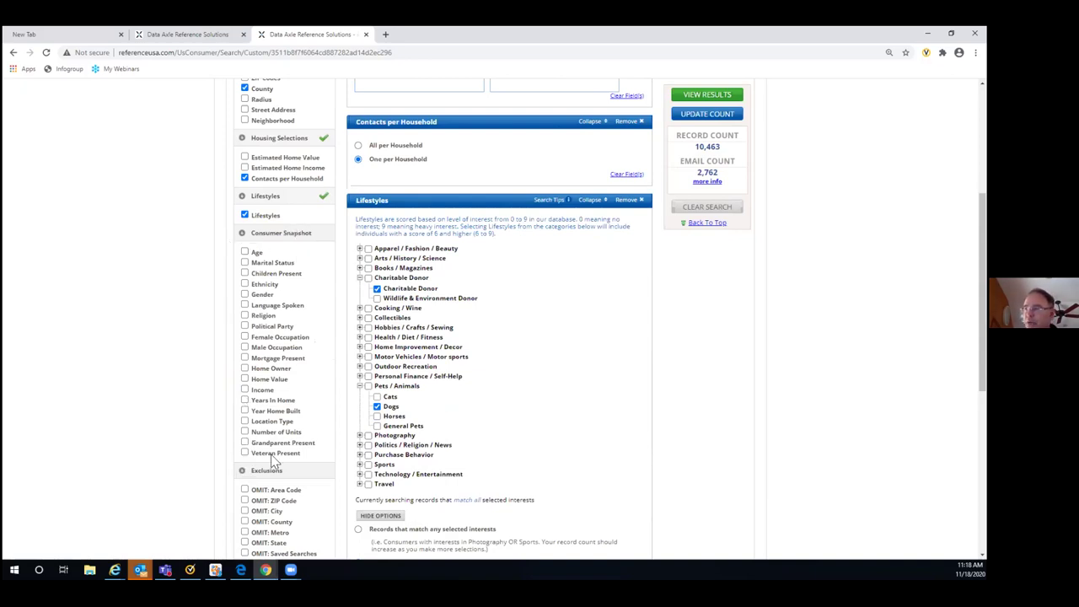
- Add Age, Marital Status and Children Present criteria and select the age ranges from 25 - 29 through 45 - 49
left_click(244, 253)
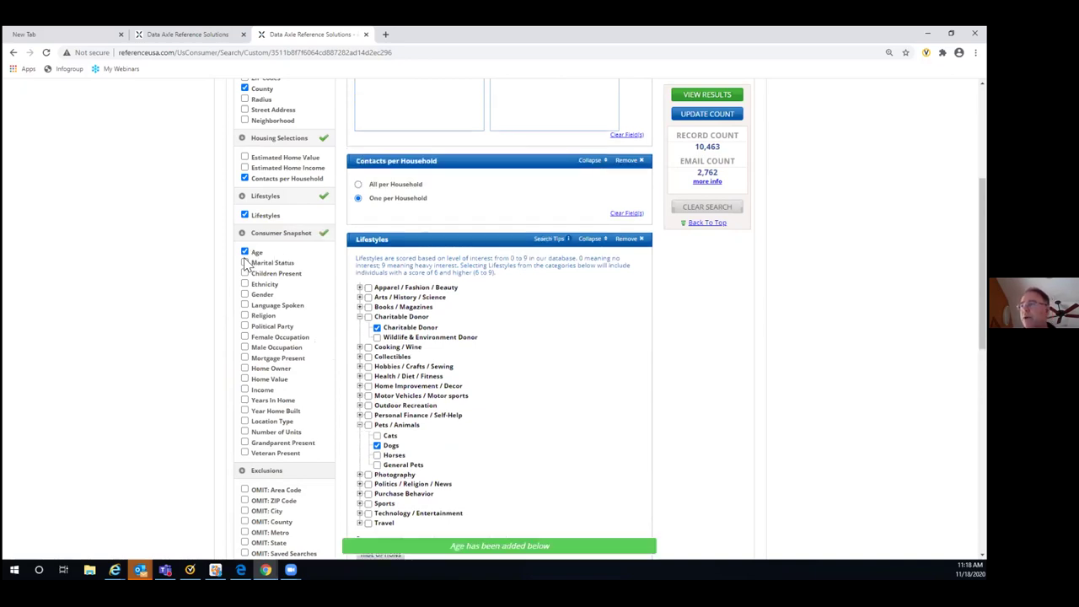
left_click(245, 263)
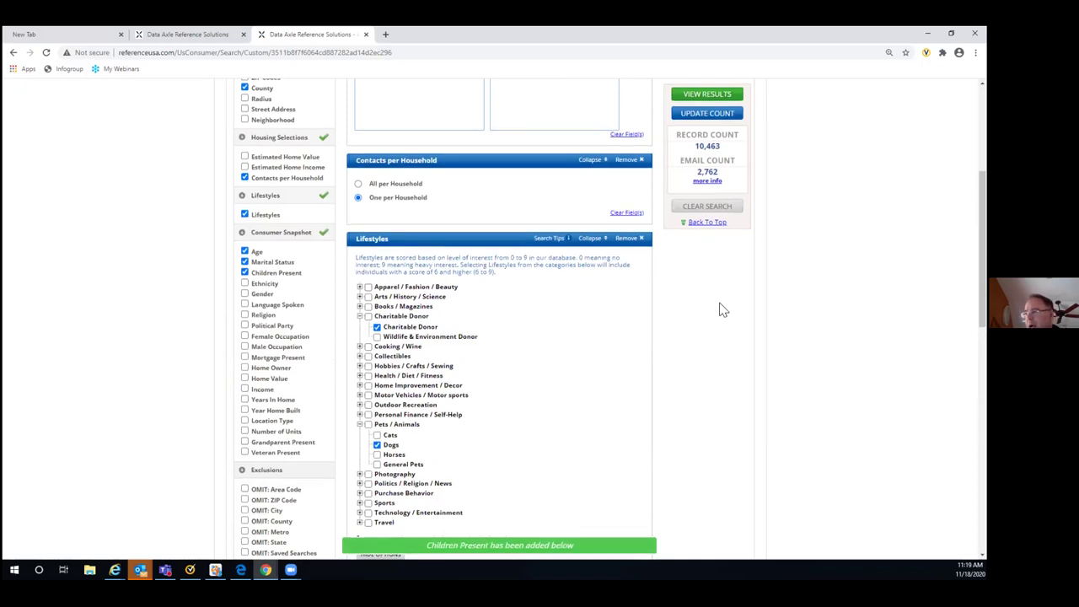
scroll(721, 310, "down", 5)
left_click_drag(388, 289, 395, 336)
scroll(666, 346, "down", 2)
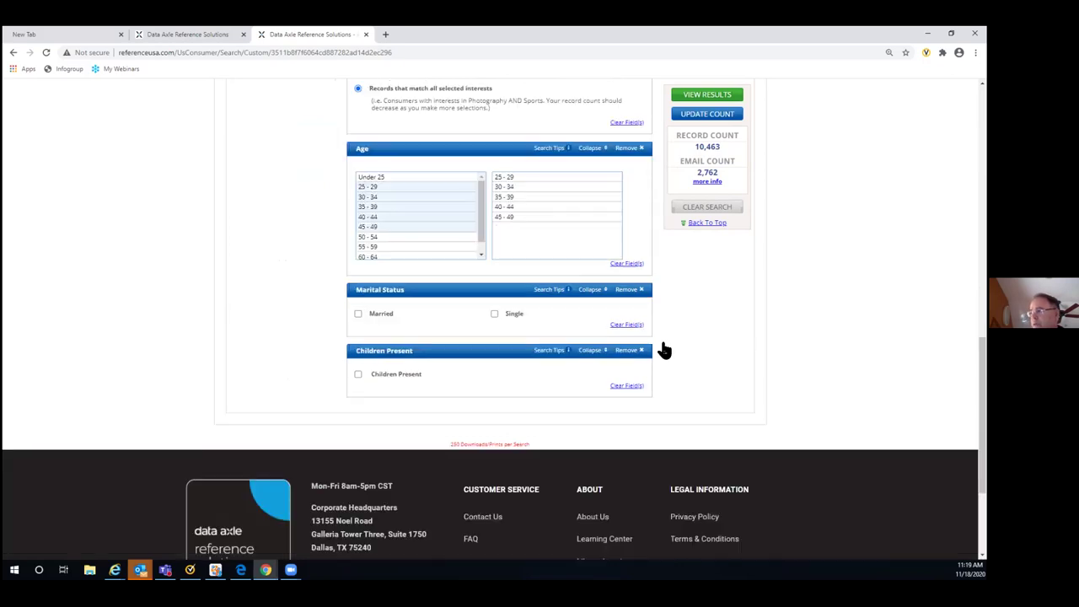
- Limit the search to Single consumers with Children Present and update the record count
left_click(494, 314)
left_click(358, 375)
left_click(706, 116)
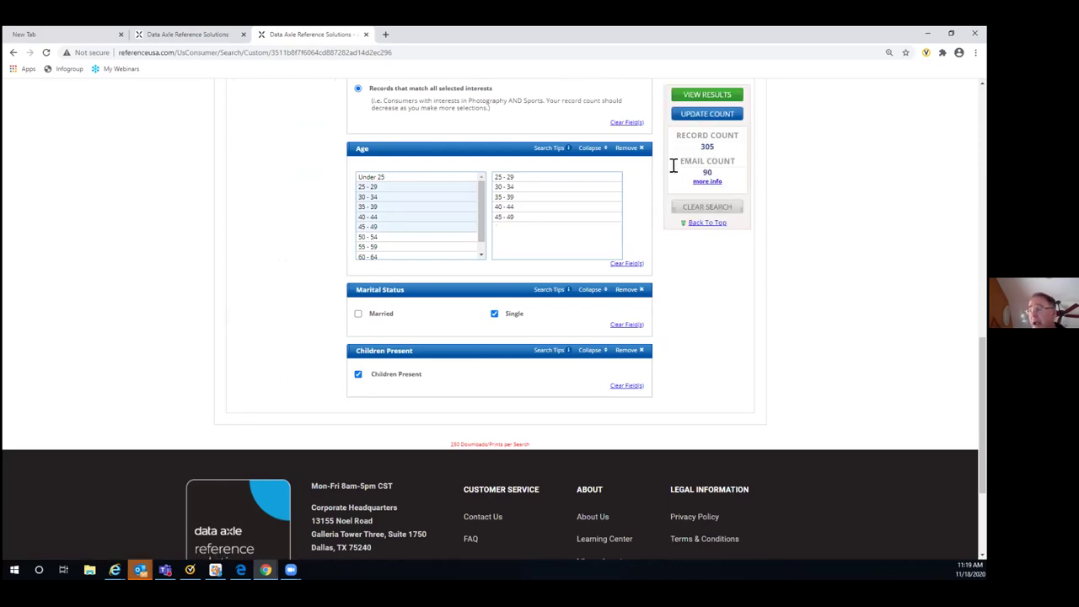
scroll(447, 253, "up", 4)
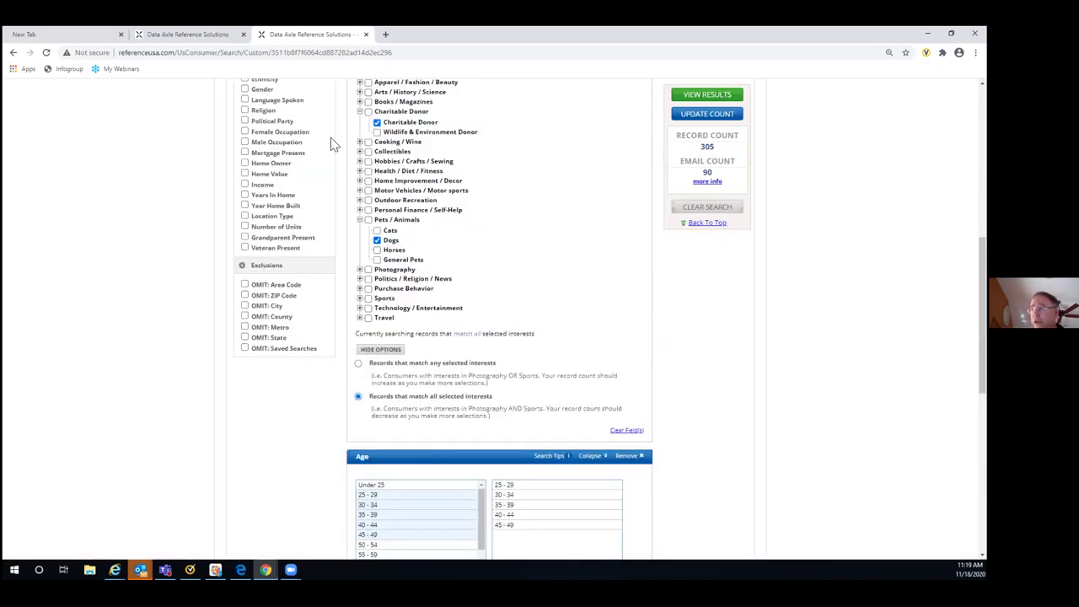
- Generate a summary table of the results by Estimated Home Income, Age and Children Present, with 5 digit ZIP geography
left_click(697, 96)
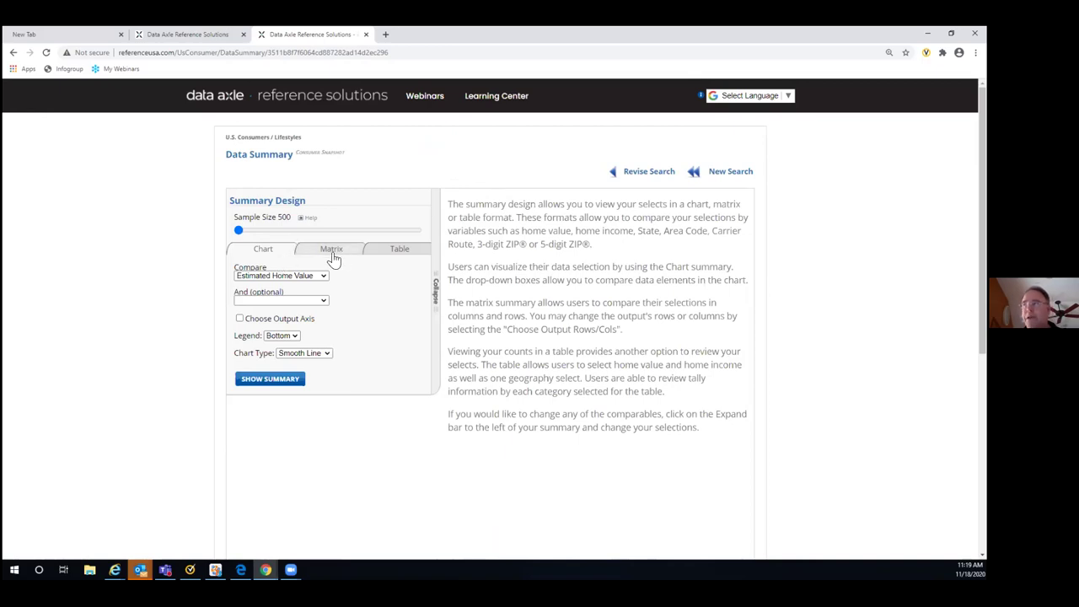
left_click(400, 249)
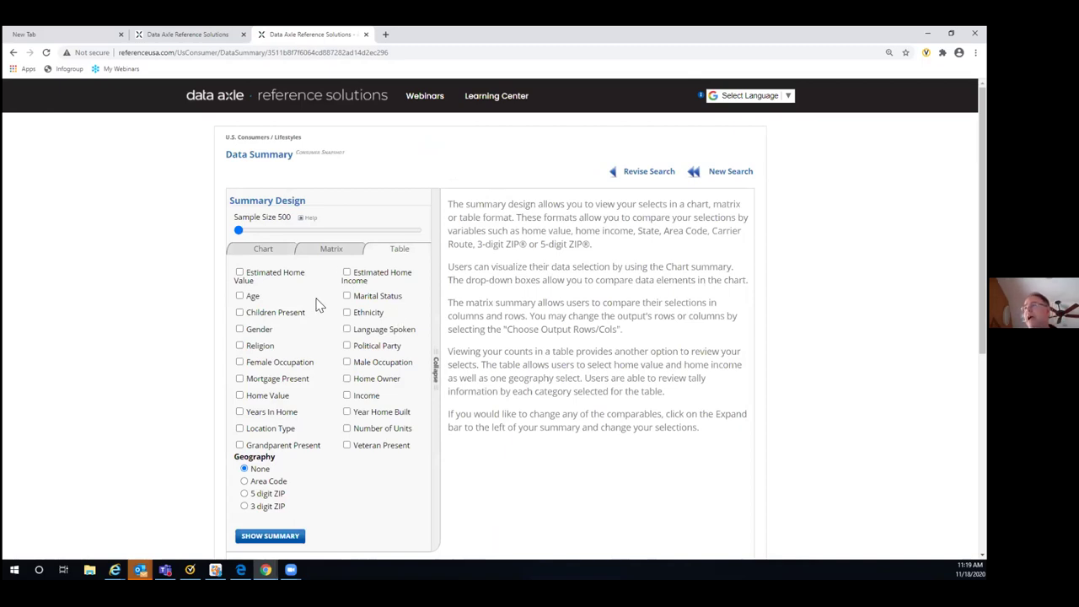
left_click(348, 273)
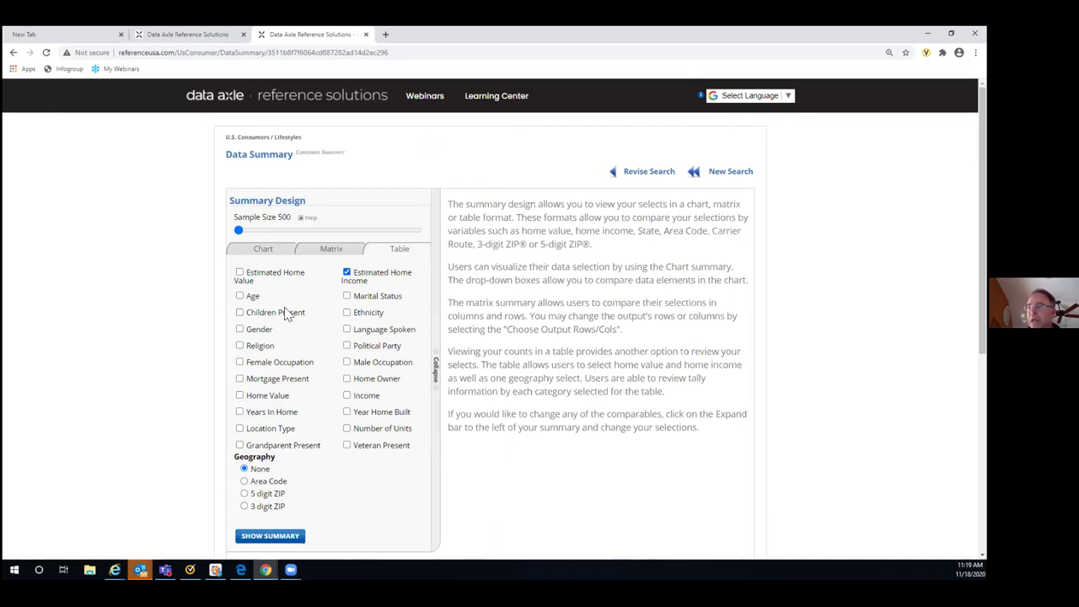
left_click(240, 313)
left_click(240, 296)
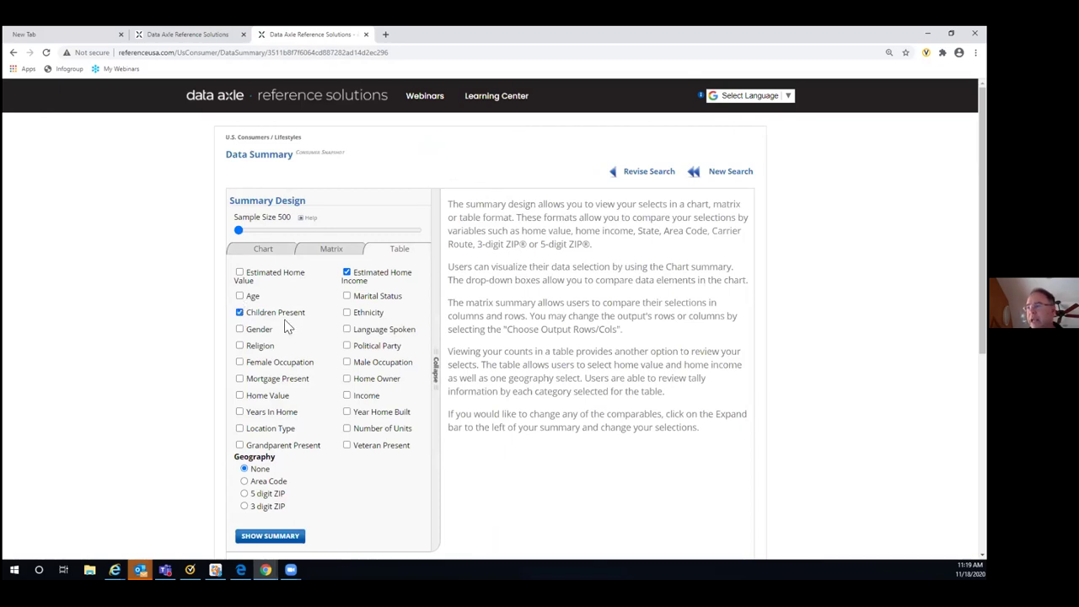
left_click(244, 493)
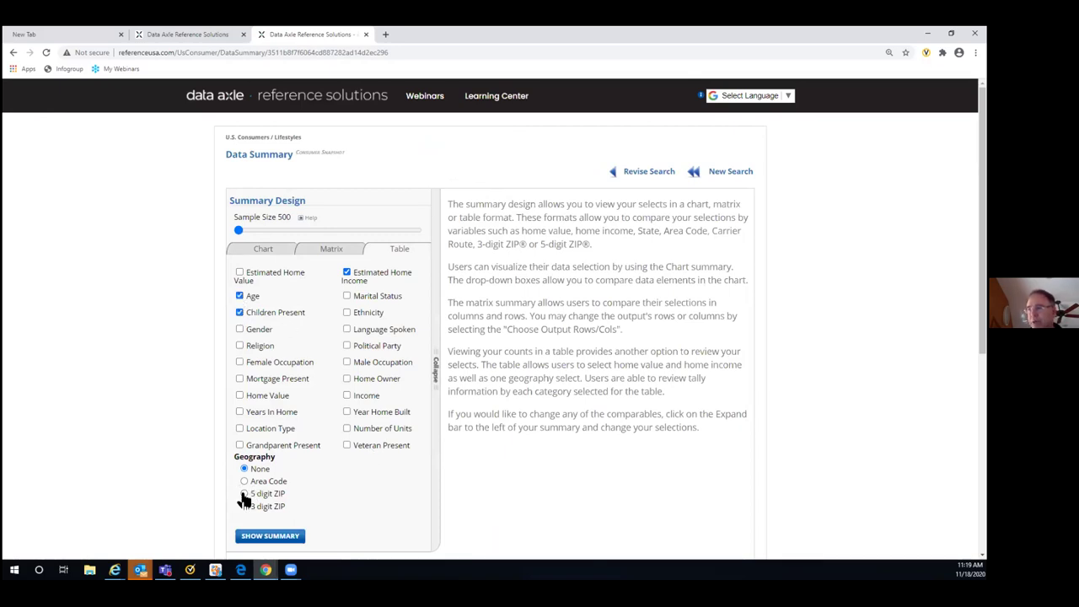
left_click(268, 537)
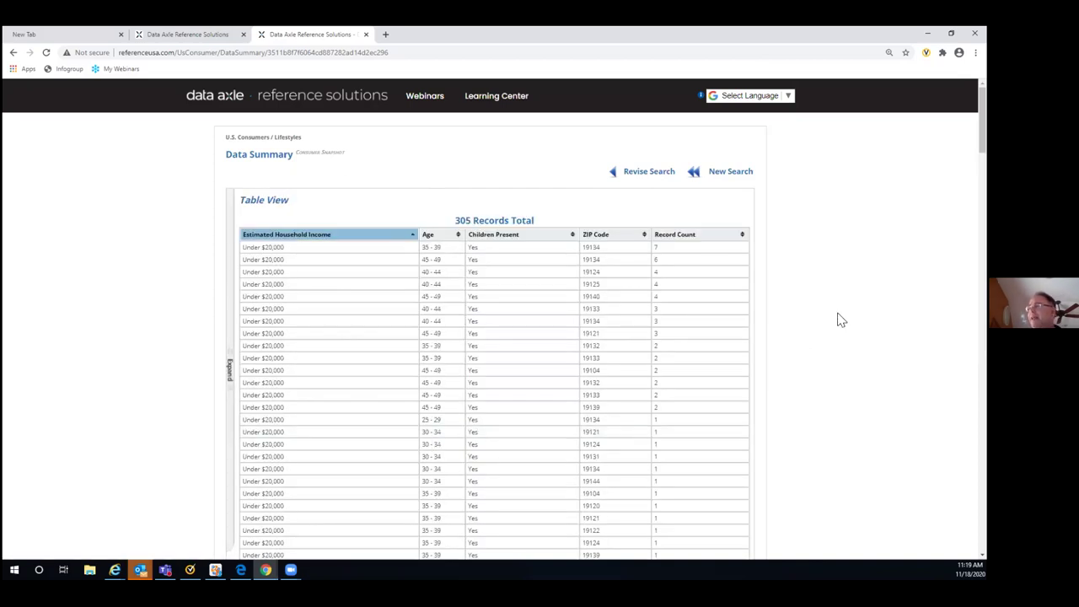
- Look through the summary table's household income, age, children and ZIP code rows with their record counts
scroll(839, 314, "down", 1)
scroll(457, 245, "down", 1)
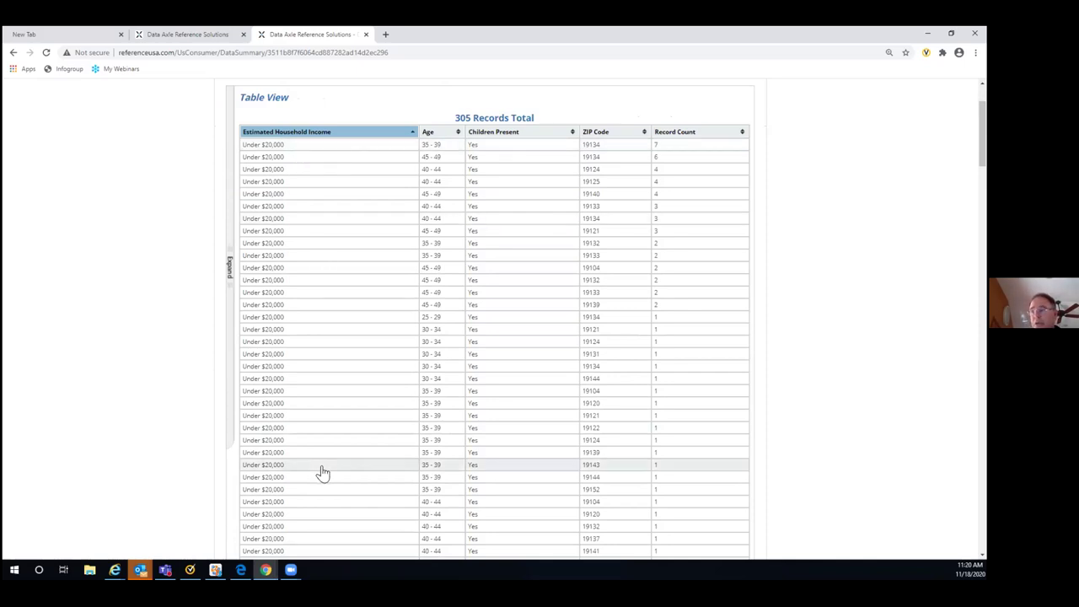
scroll(358, 392, "down", 4)
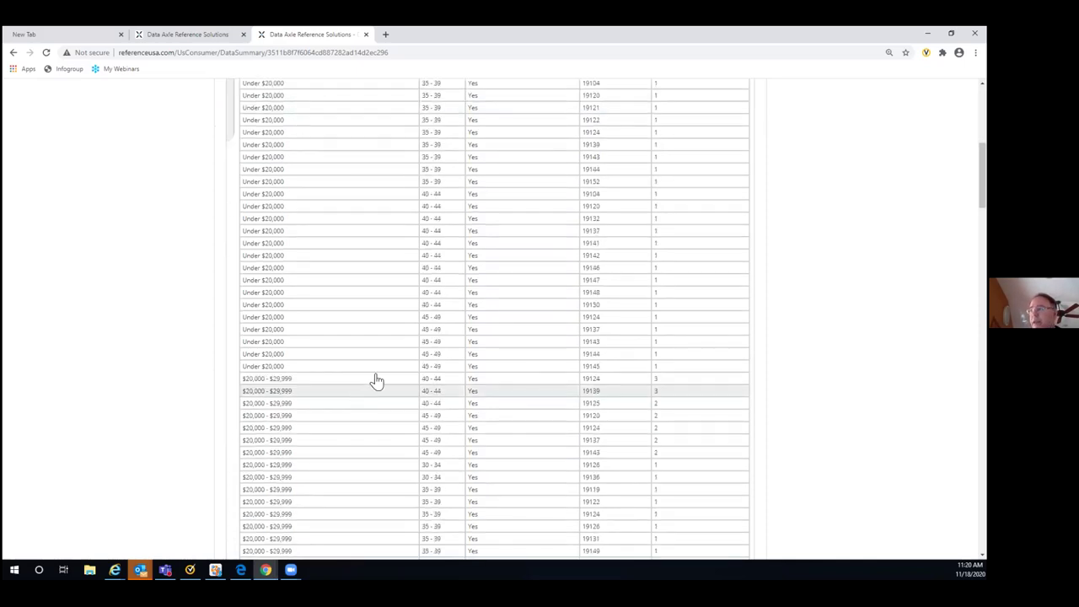
scroll(374, 378, "up", 4)
scroll(410, 326, "up", 2)
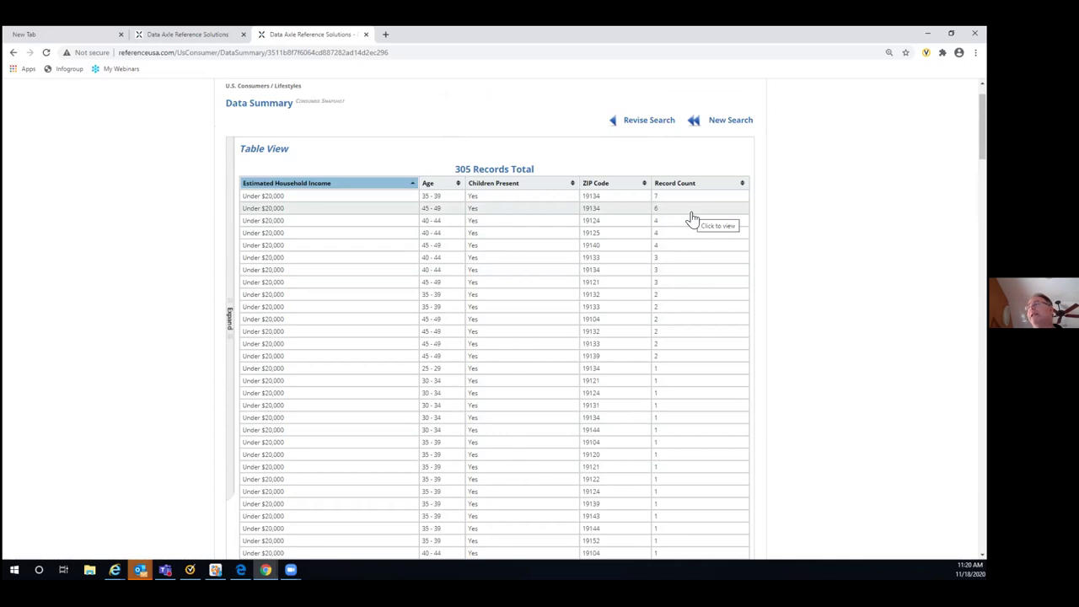
- Return to the consumer search form and review the selected county, household, lifestyle and snapshot criteria
left_click(647, 121)
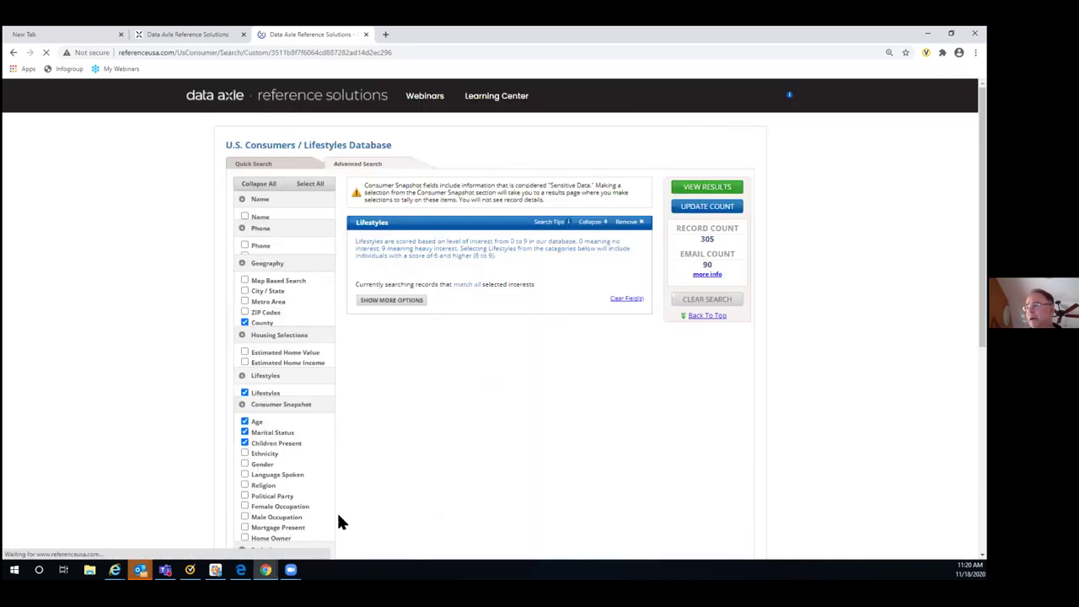
scroll(813, 416, "down", 4)
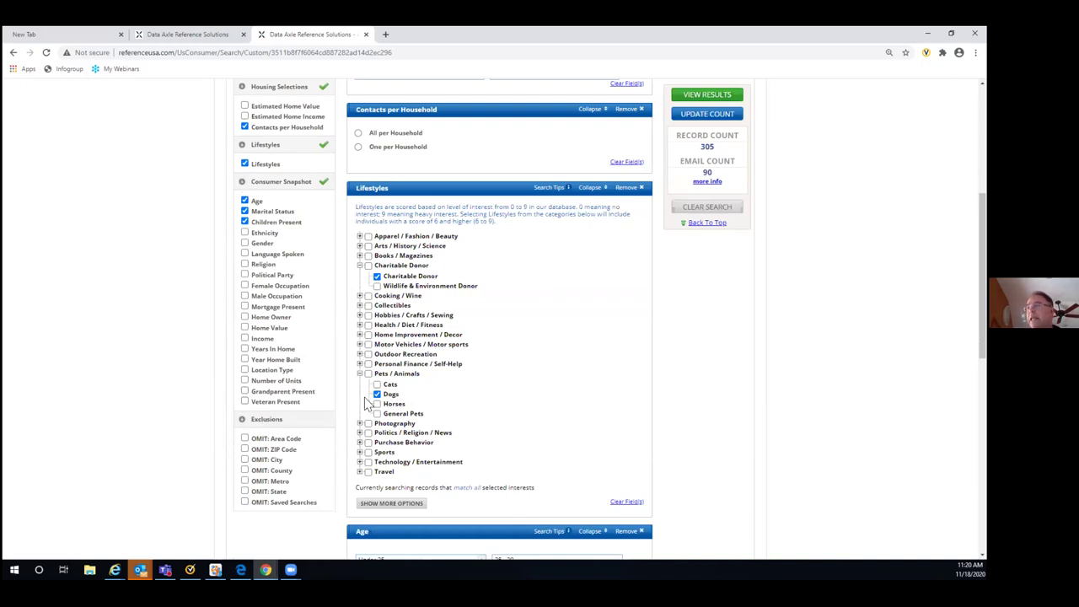
scroll(742, 379, "up", 3)
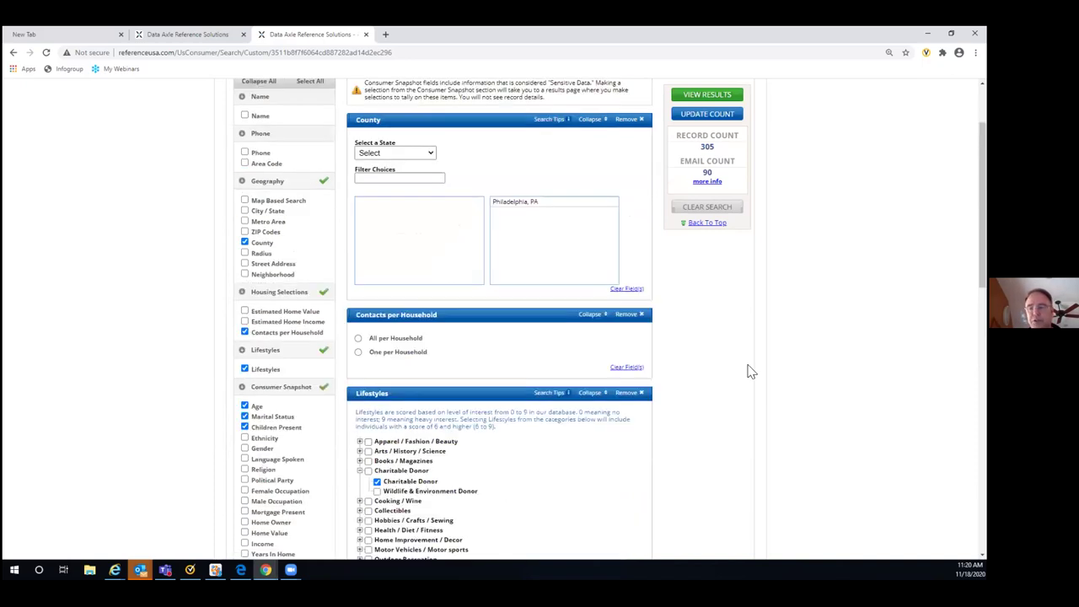
scroll(755, 364, "up", 2)
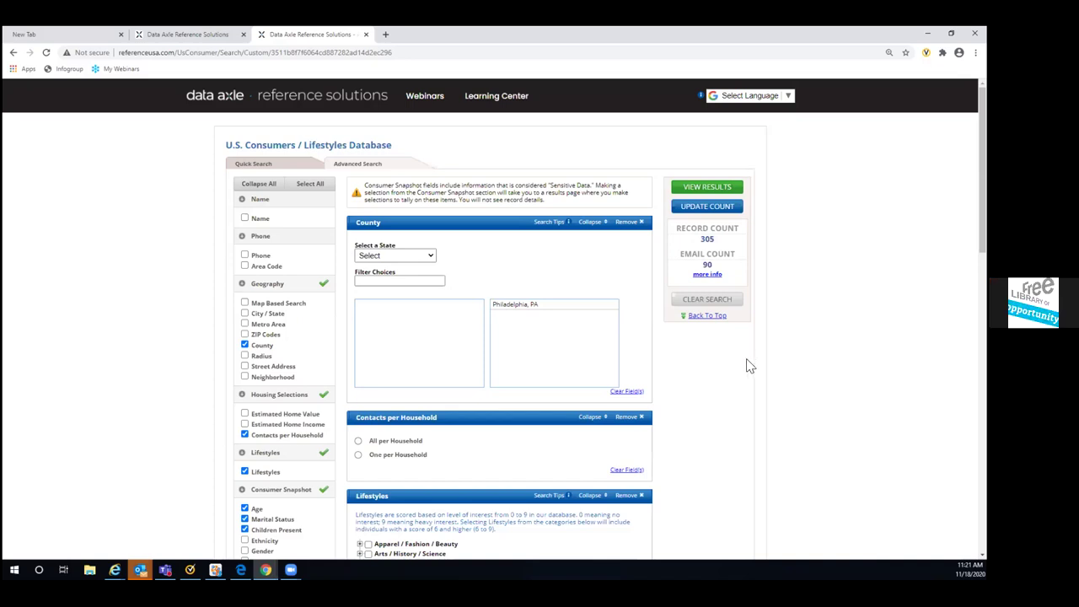
- Return to the list of available databases and open the advanced search for U.S. New Movers / Homeowners
left_click(313, 102)
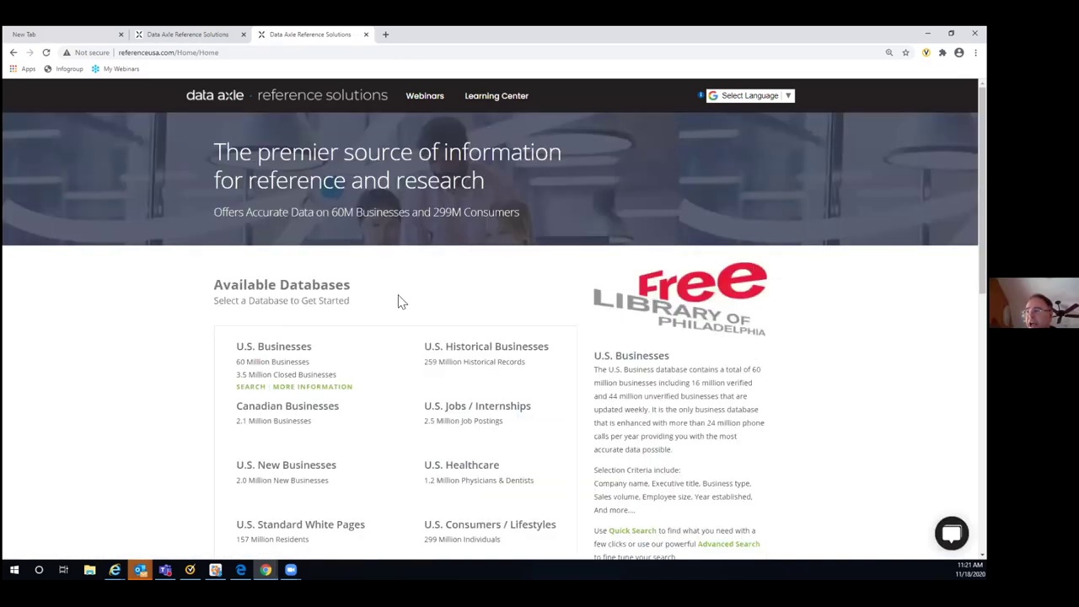
scroll(426, 354, "down", 3)
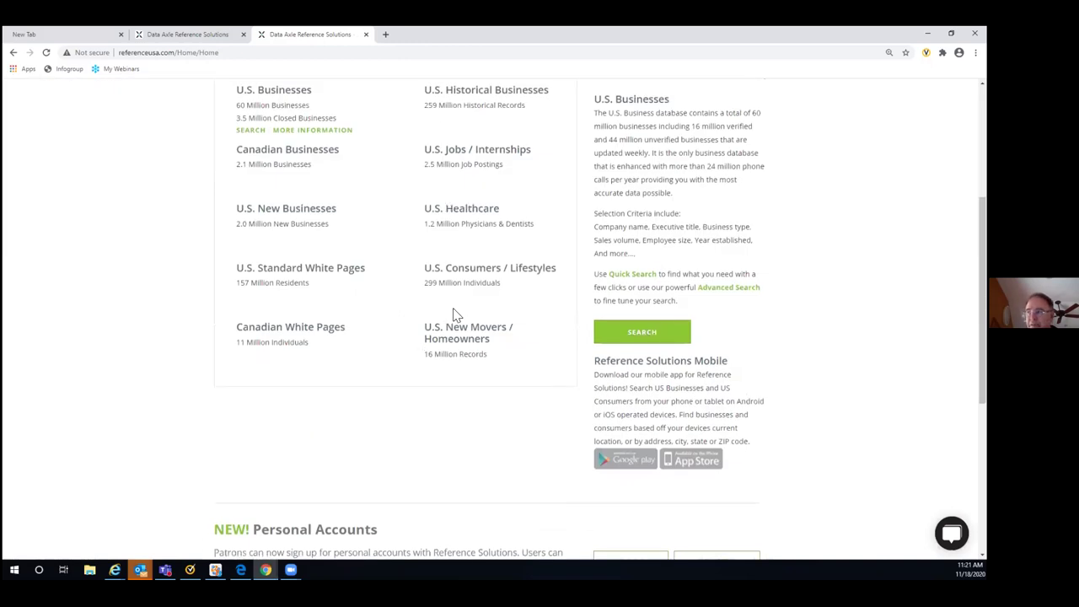
mouse_move(439, 311)
mouse_move(540, 382)
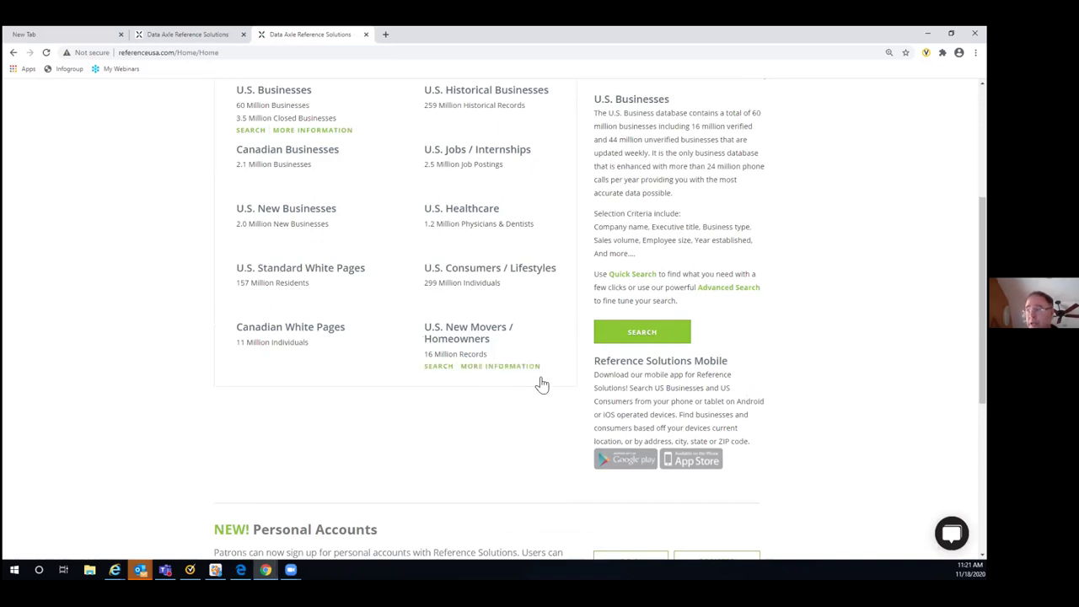
left_click(432, 367)
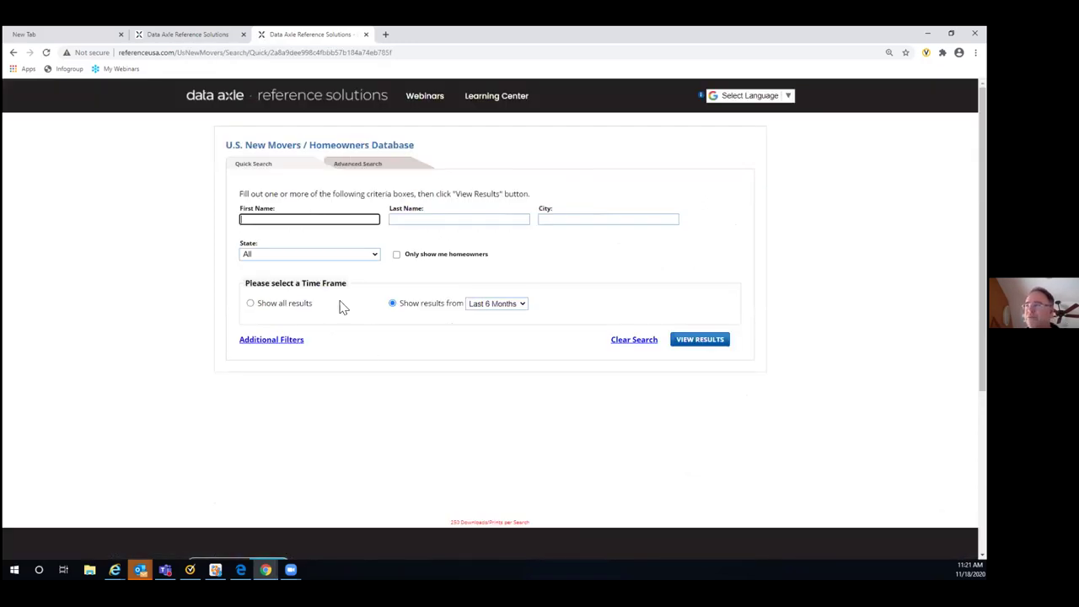
left_click(352, 169)
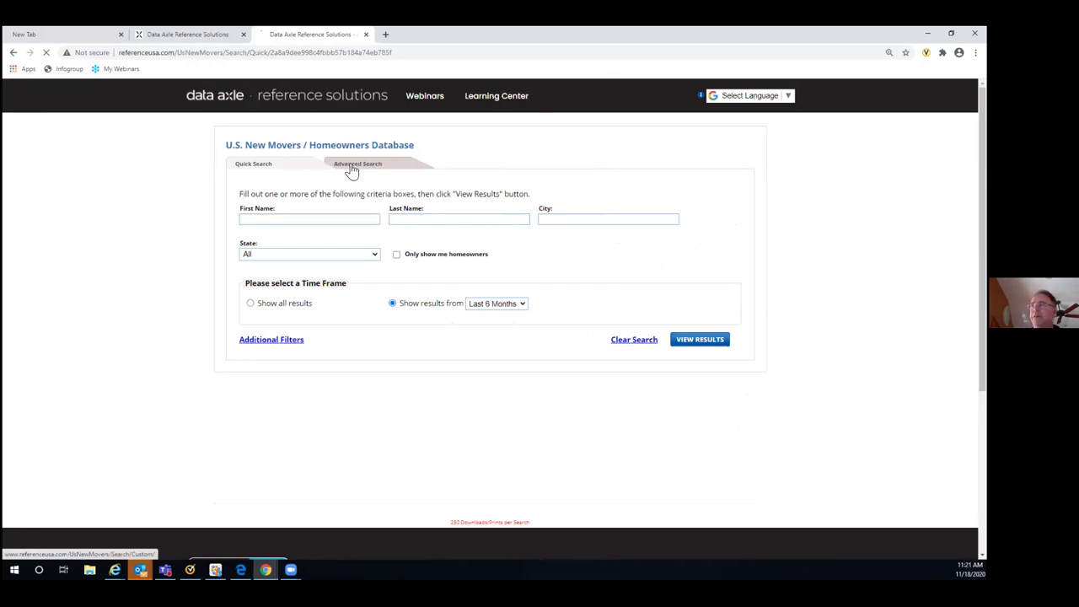
- Add a County criterion, choose Pennsylvania as the state and filter the county choices by "ph"
scroll(249, 313, "down", 1)
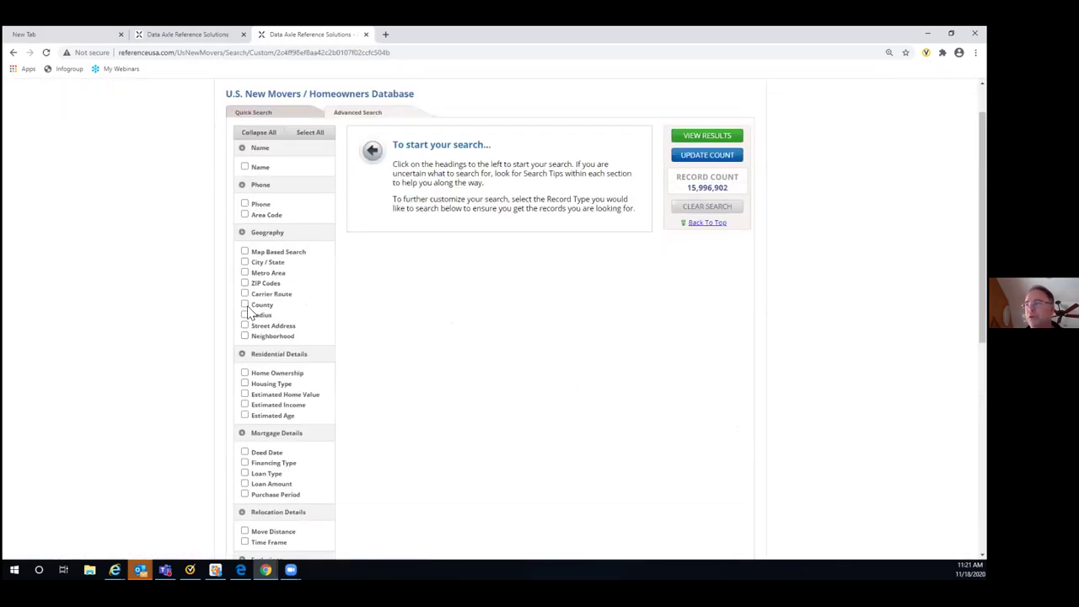
left_click(245, 305)
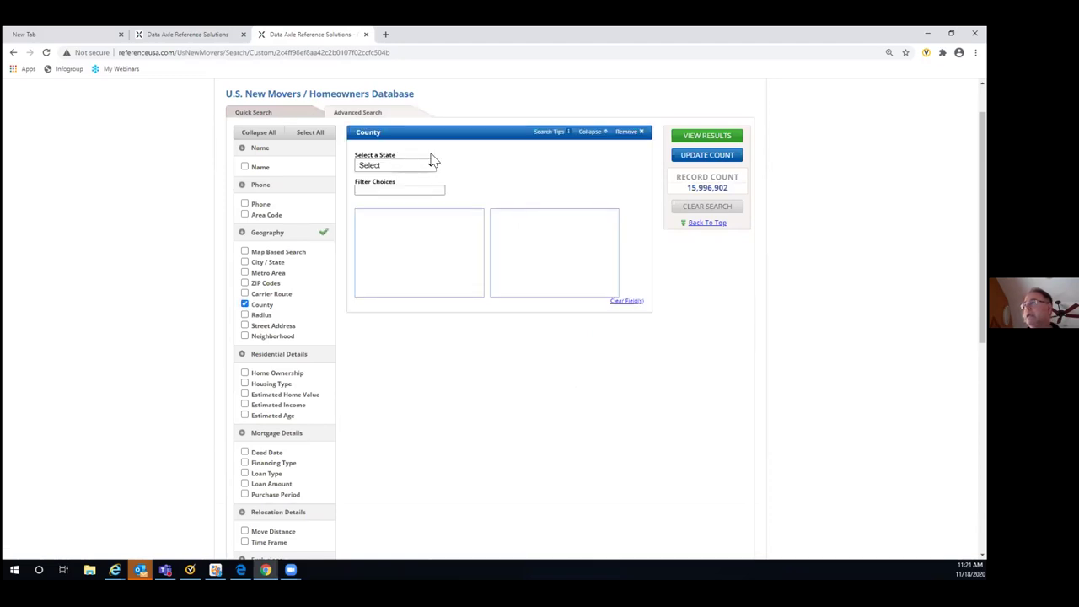
left_click(431, 166)
left_click(429, 314)
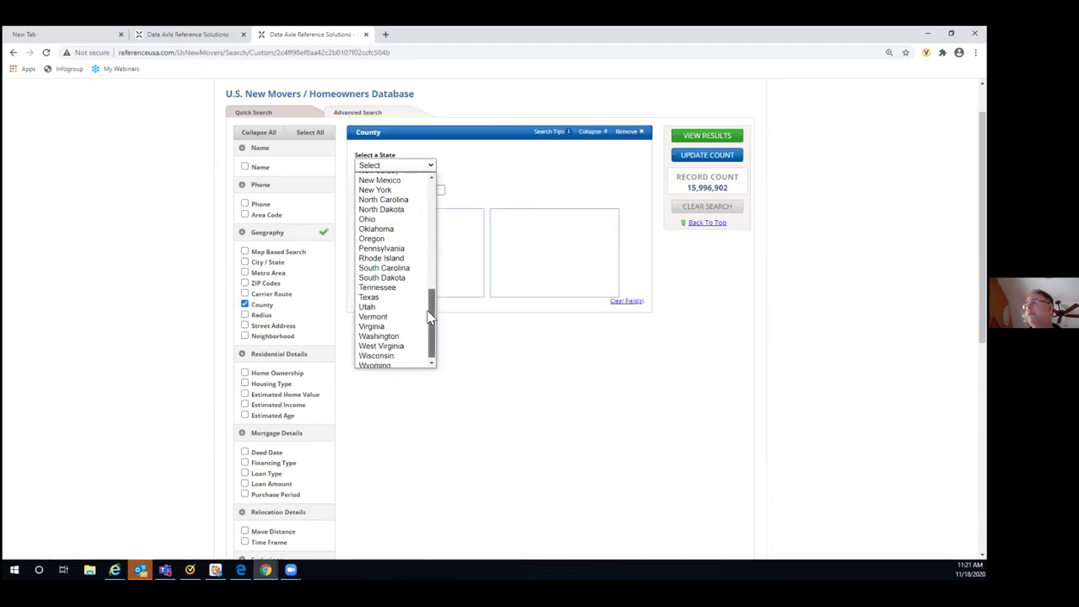
left_click(408, 248)
left_click(359, 191)
type("ph")
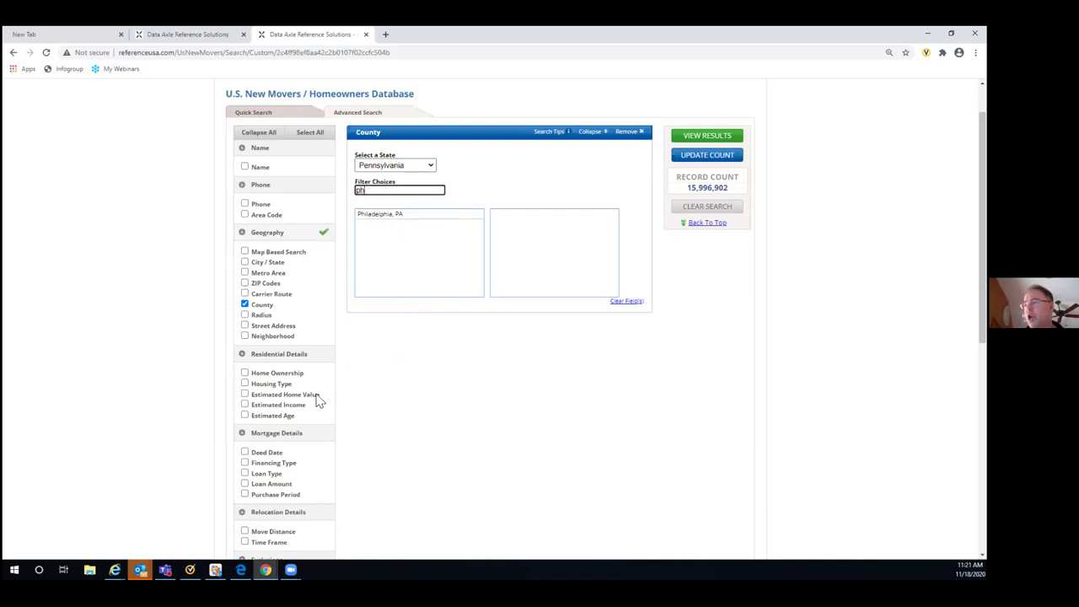
- Add Move Distance and Time Frame criteria and set the move distance from 80 to 2200 miles
scroll(333, 390, "down", 2)
scroll(279, 334, "down", 1)
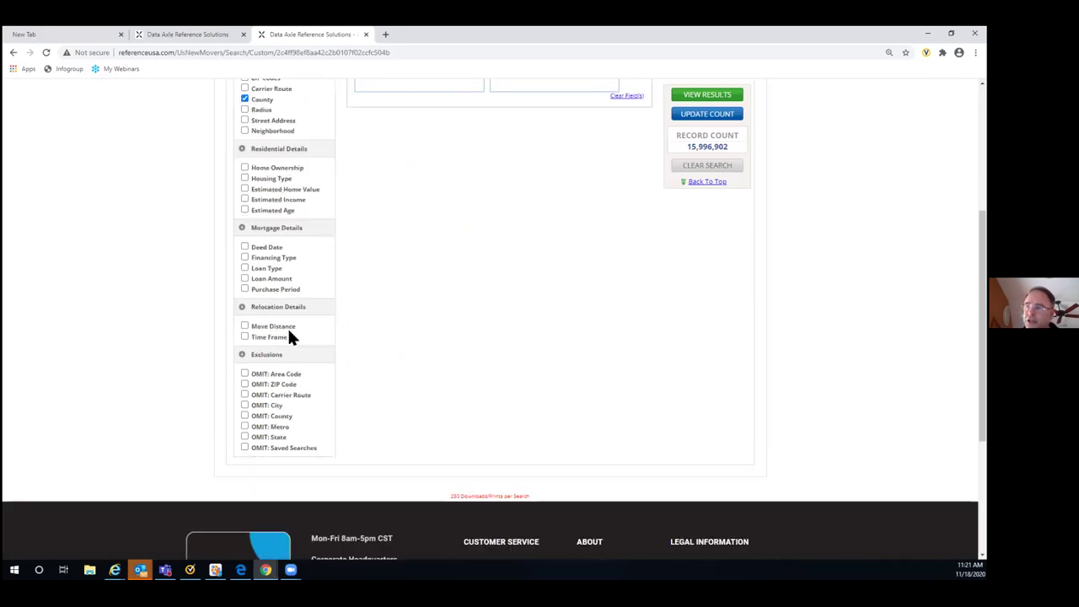
left_click(245, 328)
left_click(245, 337)
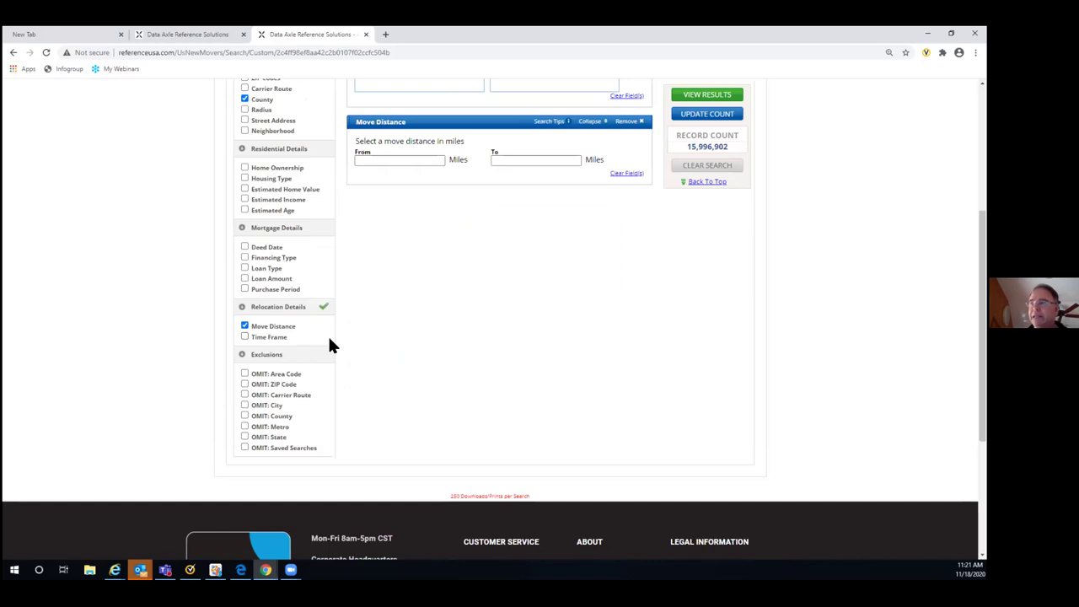
left_click(362, 160)
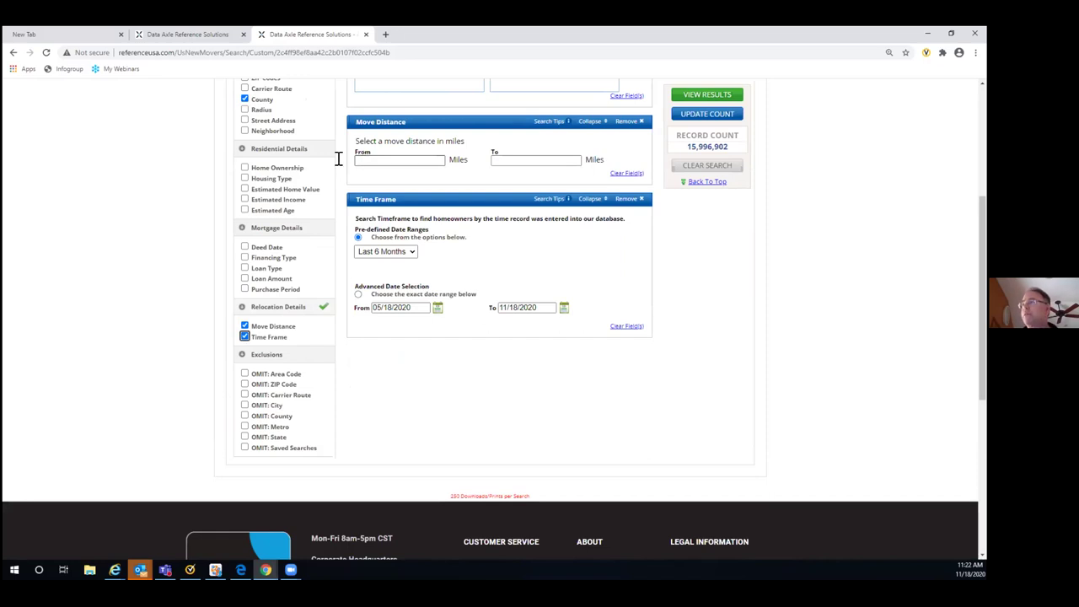
left_click(361, 161)
type("50")
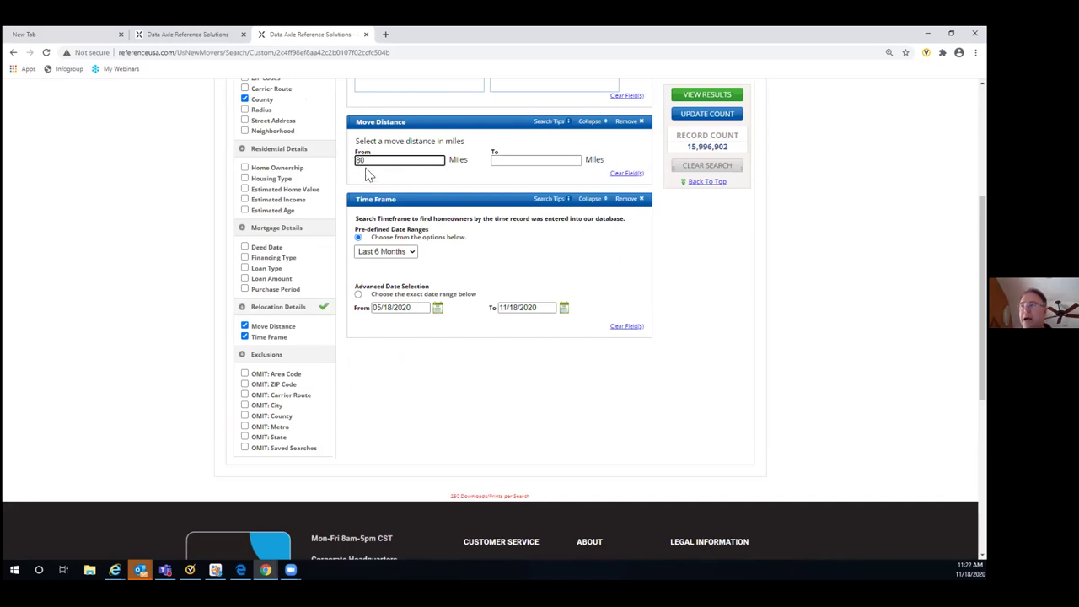
left_click(504, 157)
type("2")
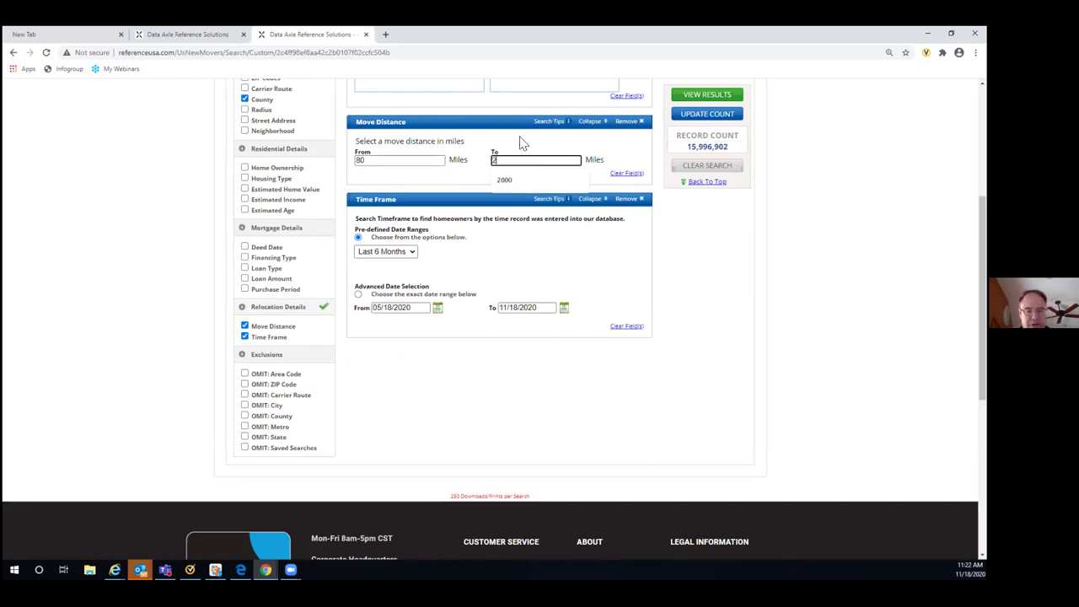
type("200")
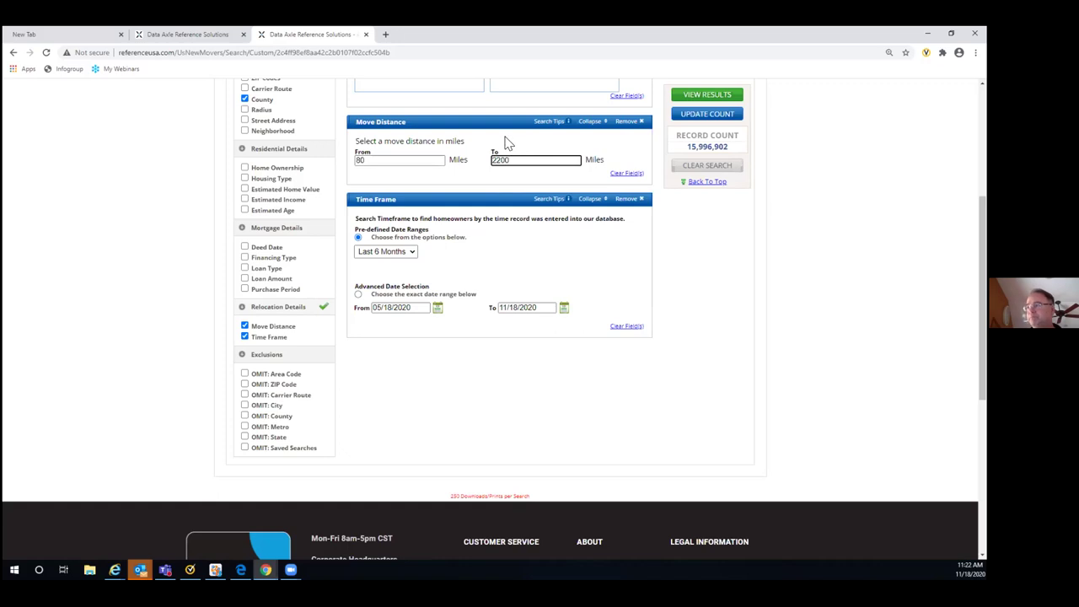
- Set the time frame to Last 3 Months and update the record count
left_click(409, 253)
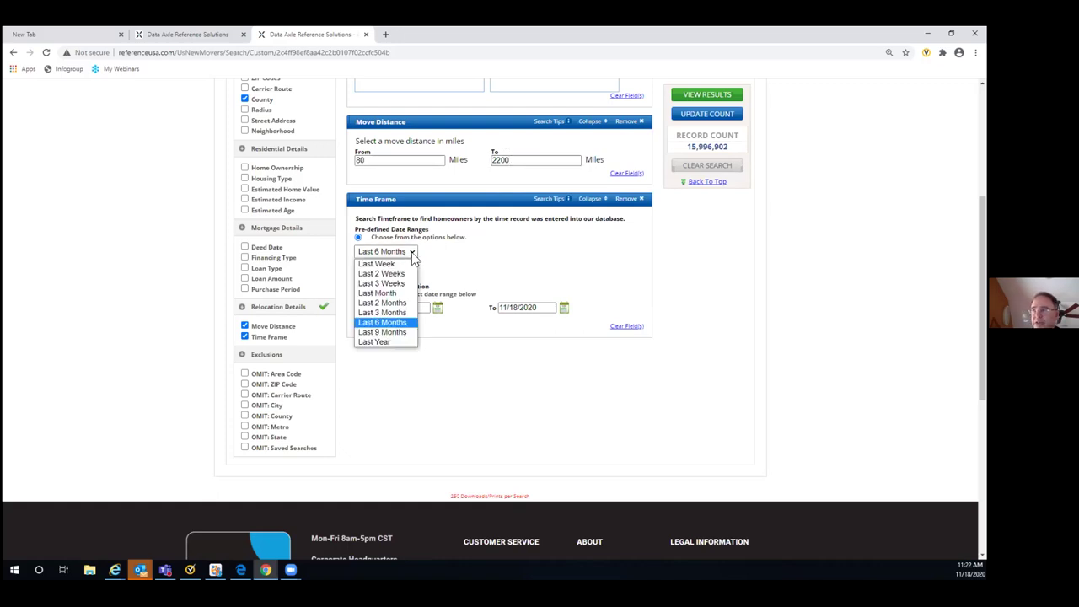
left_click(396, 313)
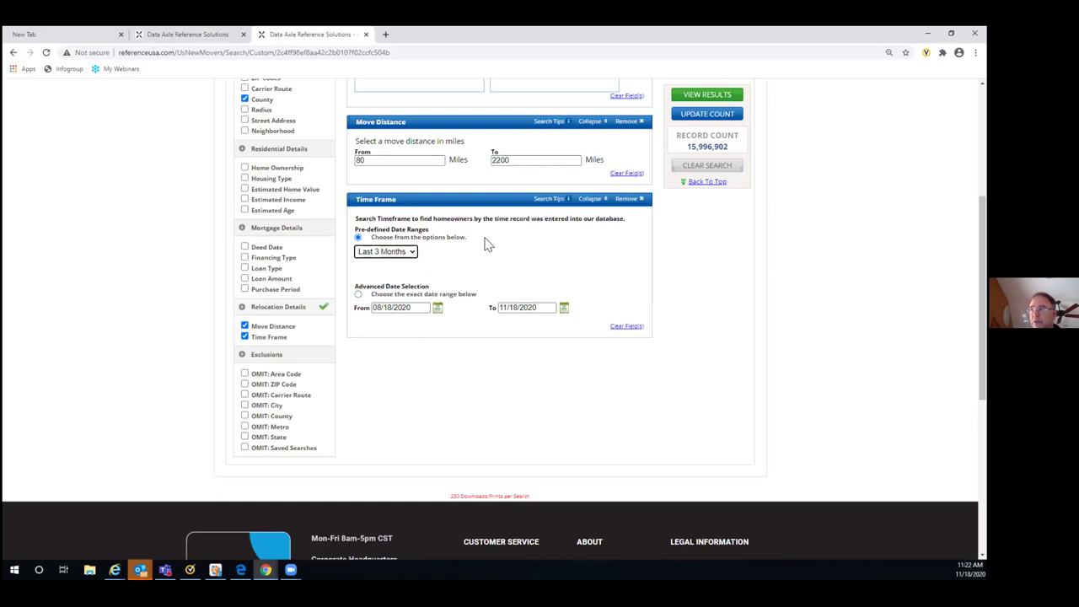
left_click(703, 115)
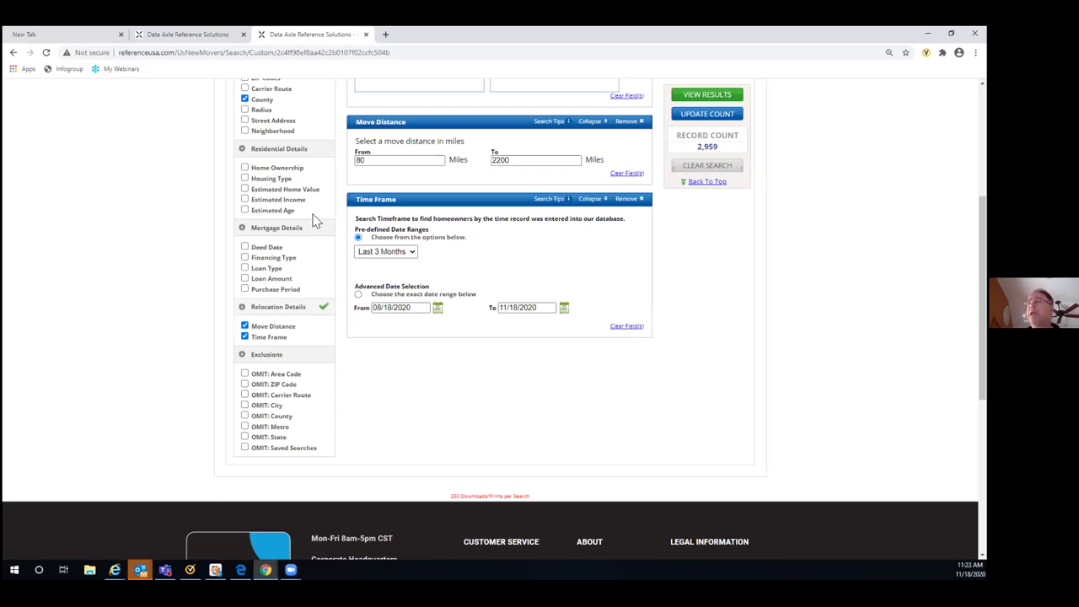
- Add a Home Ownership criterion and update the record count for Confirmed Homeowner, then again with Probable Homeowner included
left_click(245, 167)
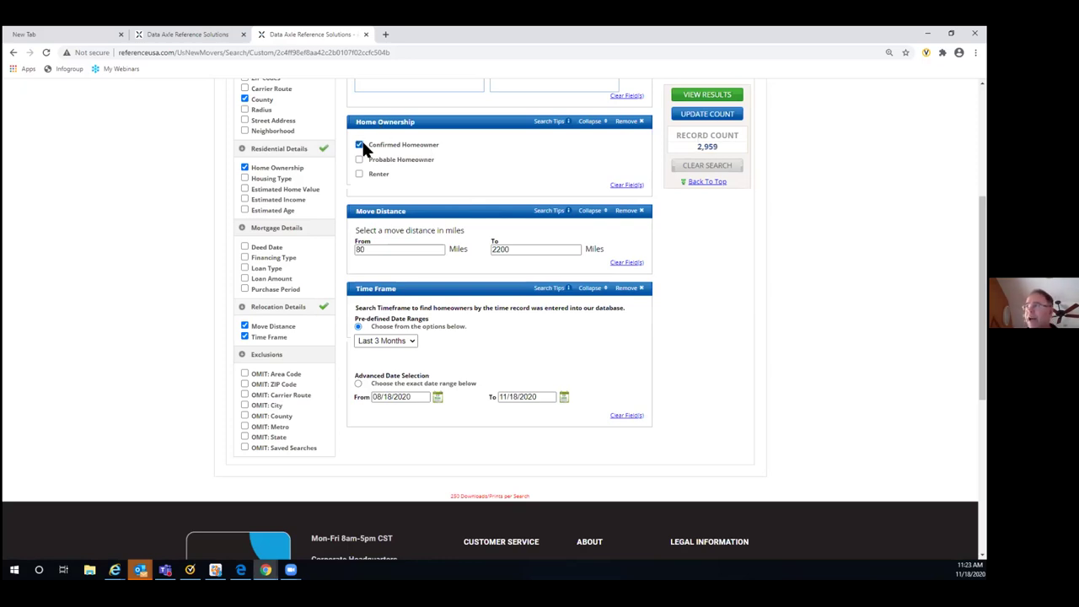
left_click(698, 116)
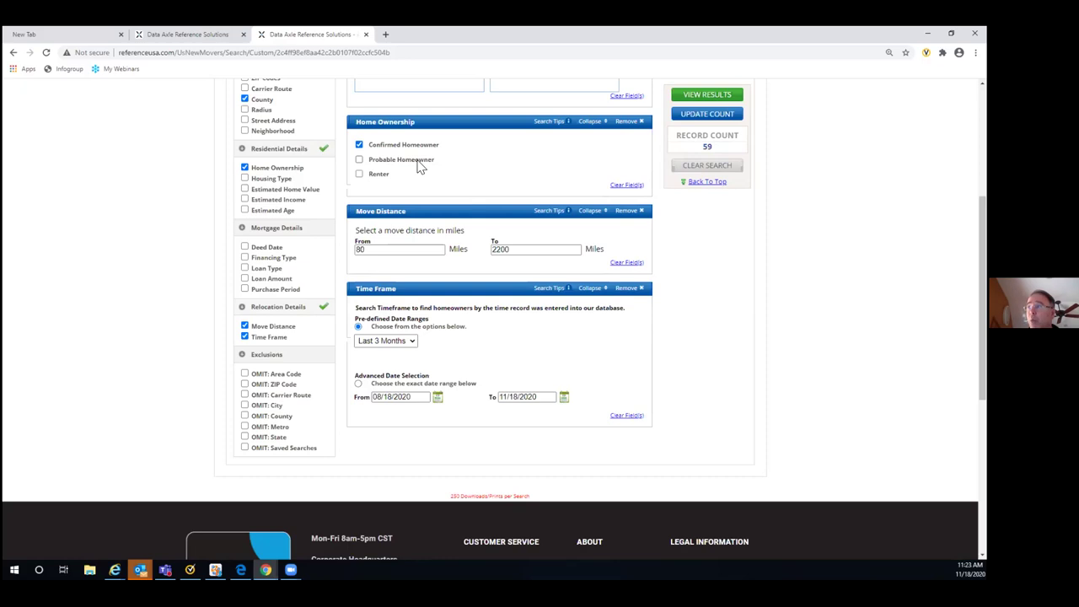
left_click(359, 159)
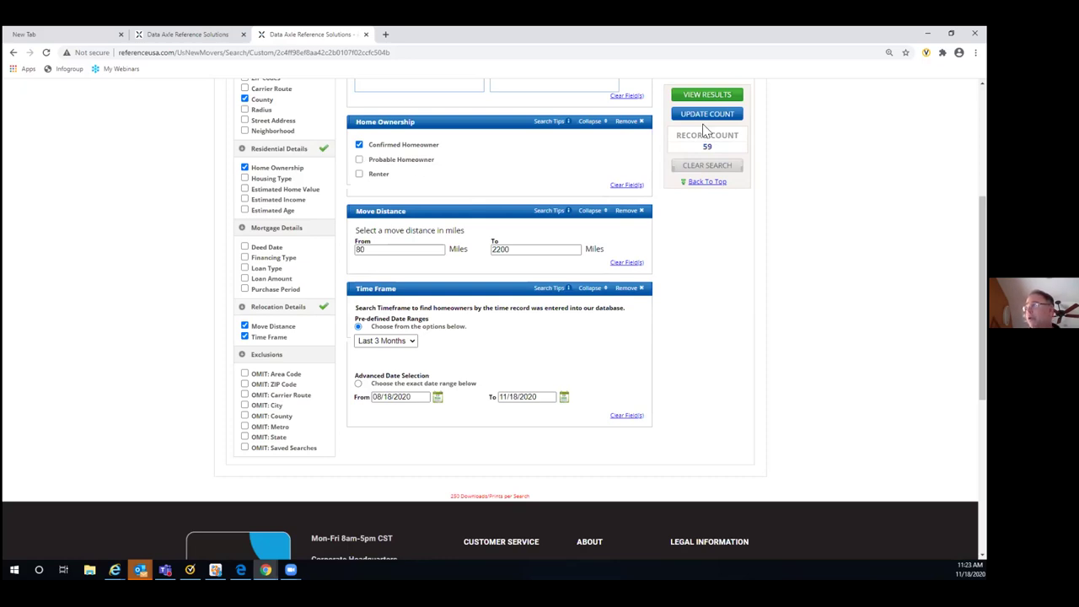
left_click(692, 116)
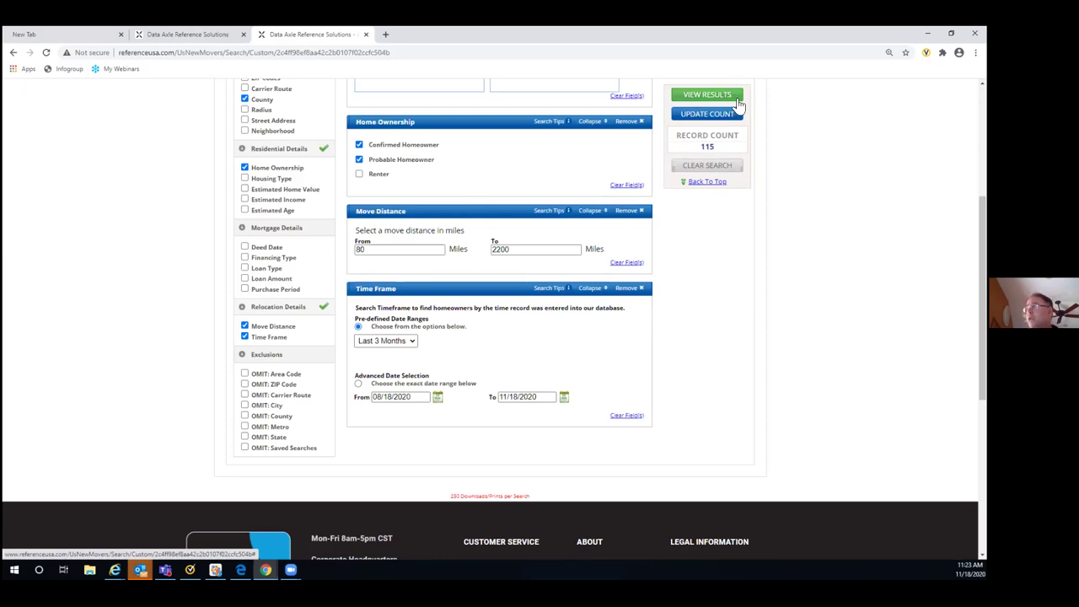
- View the new mover results, examine the first record's address and neighborhood information, and return to the results list
left_click(696, 101)
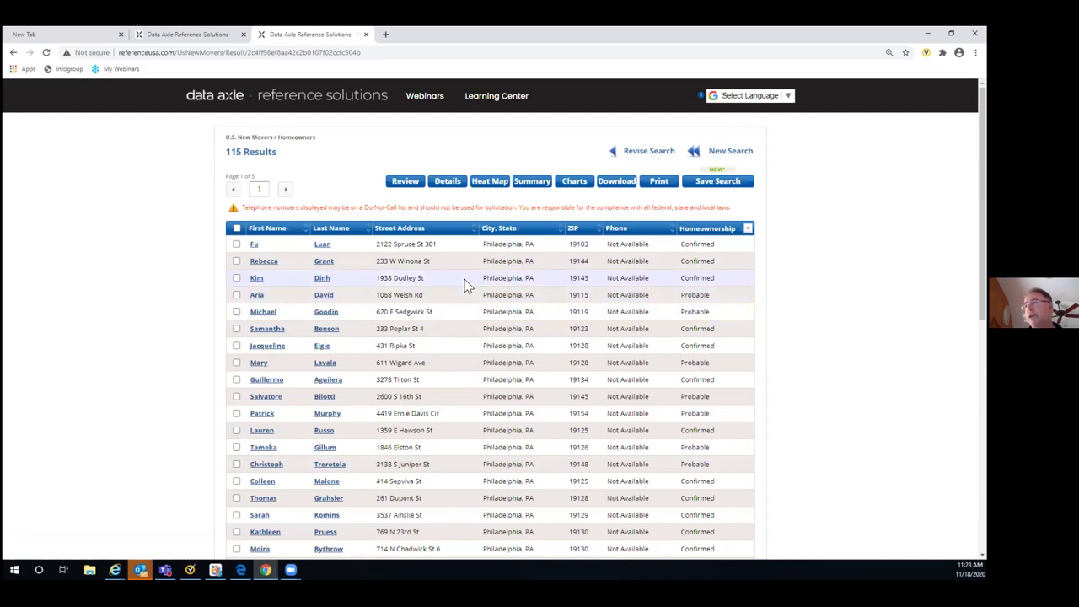
left_click(322, 246)
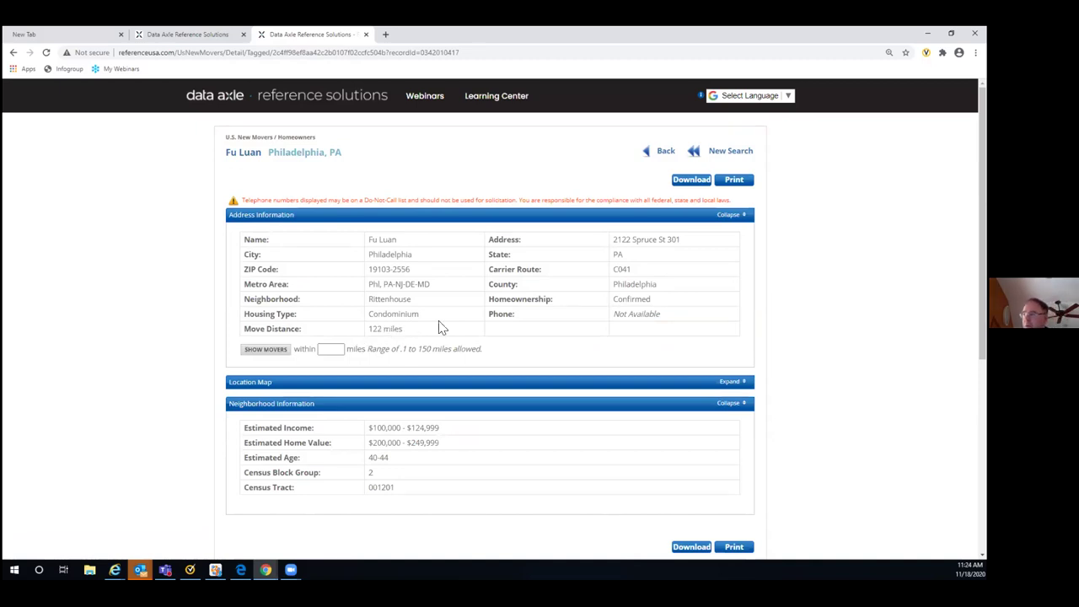
scroll(471, 345, "down", 1)
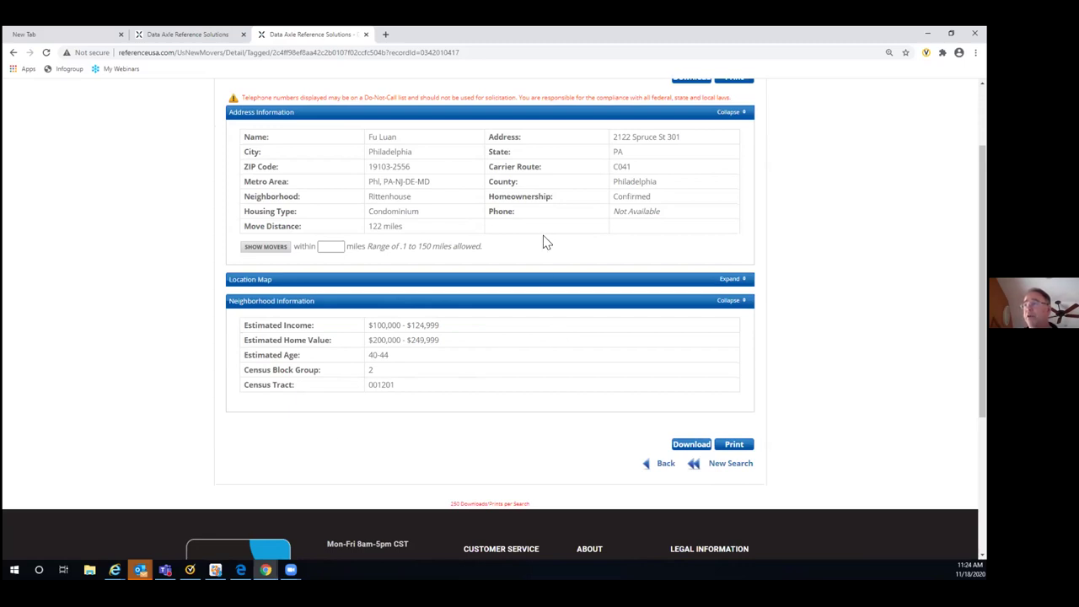
scroll(591, 242, "up", 2)
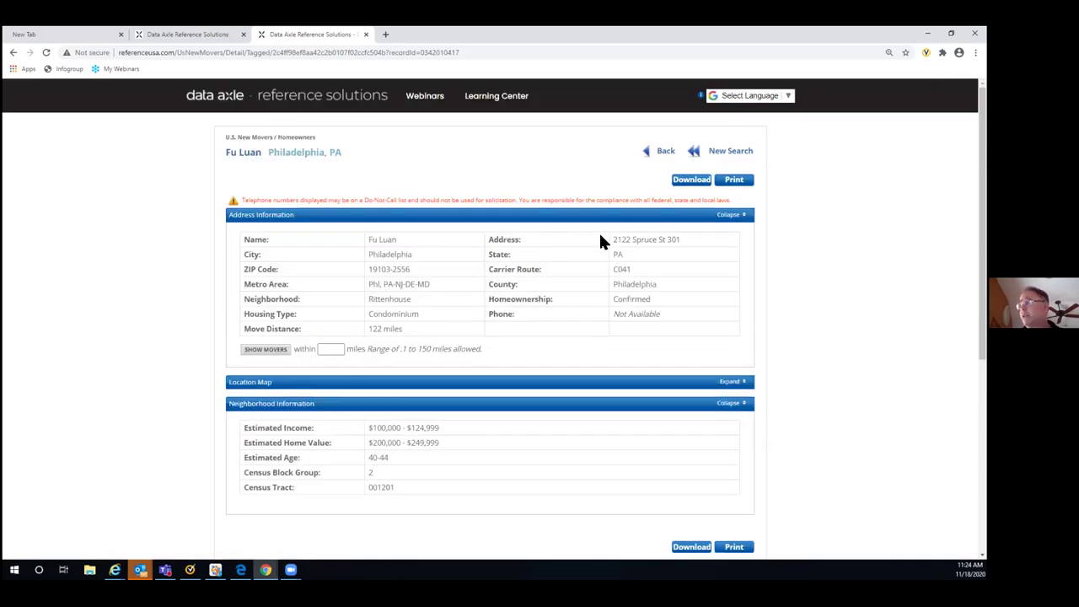
left_click(663, 151)
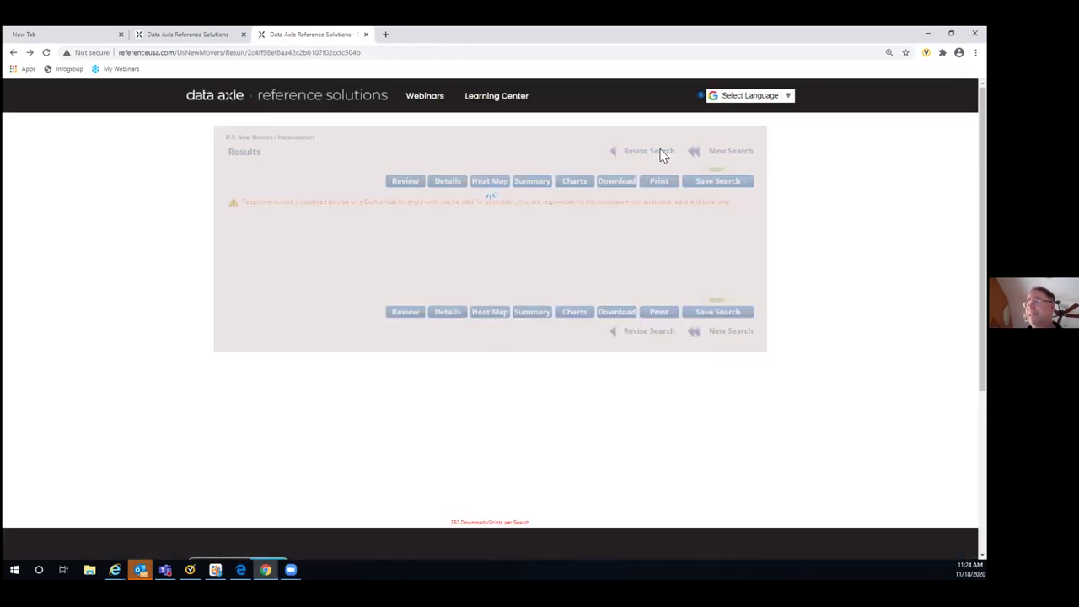
- Revise the search by clearing and removing the Home Ownership criterion, and update the record count
left_click(638, 160)
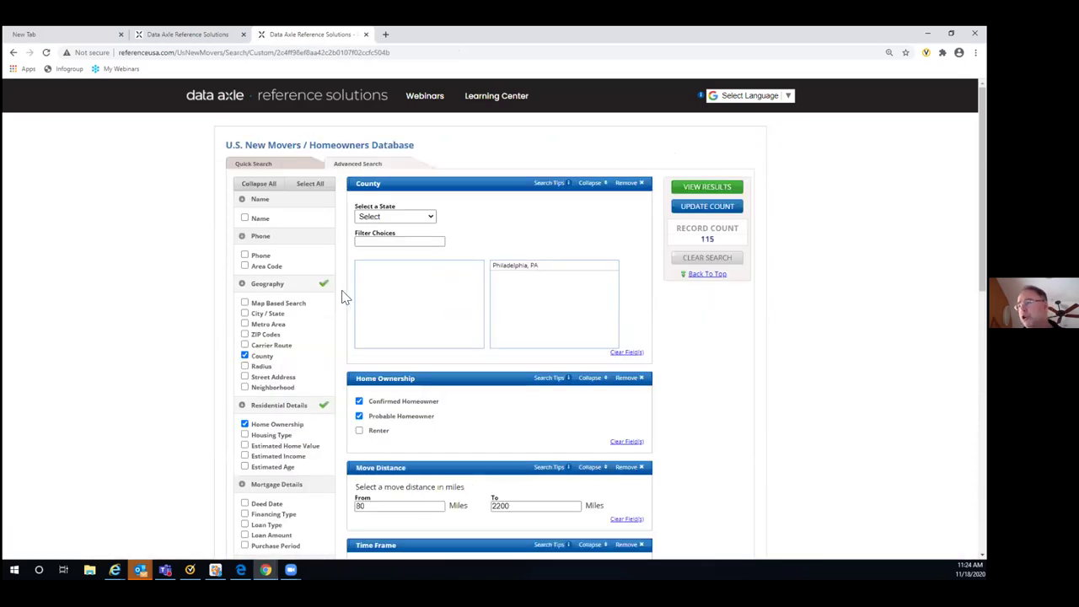
scroll(337, 291, "down", 2)
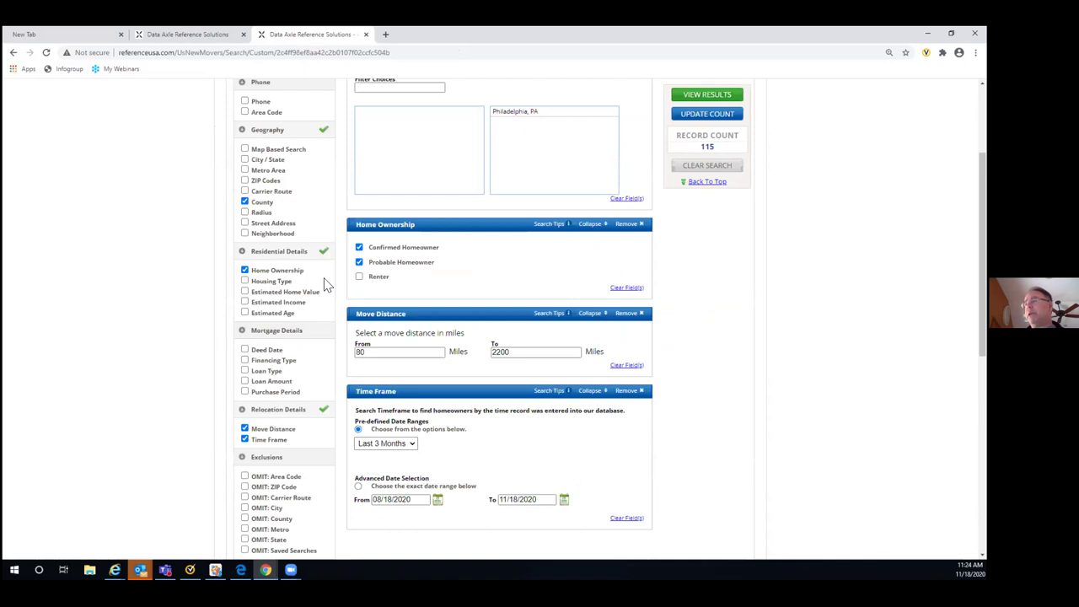
scroll(325, 284, "down", 1)
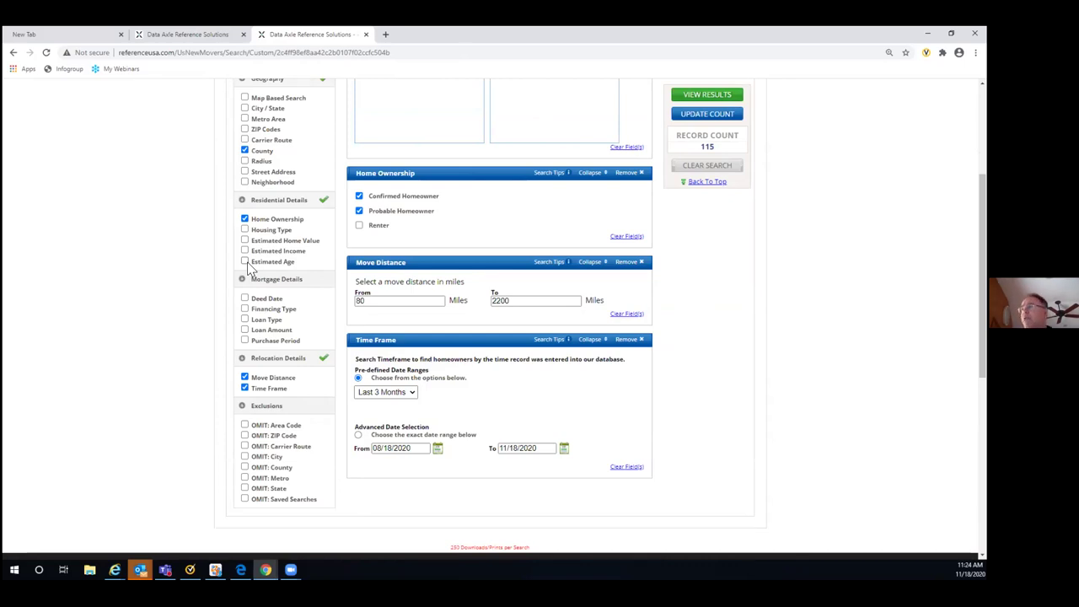
left_click(360, 195)
left_click(359, 212)
left_click(624, 175)
left_click(706, 116)
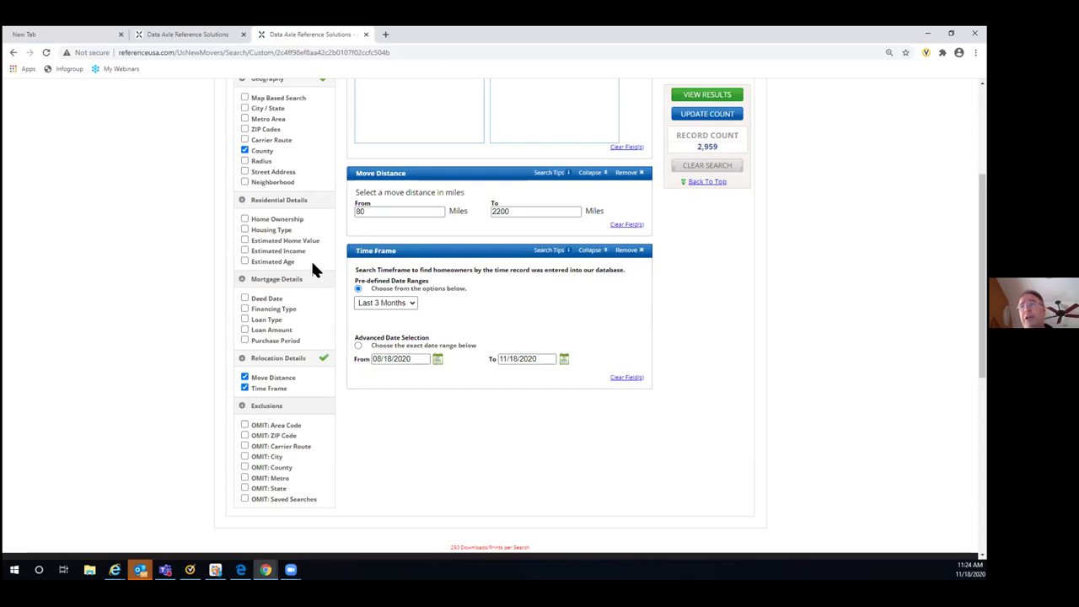
- Add an Estimated Age criterion with the ranges 40-44, 45-49 and 50-54, and update the record count
left_click(244, 263)
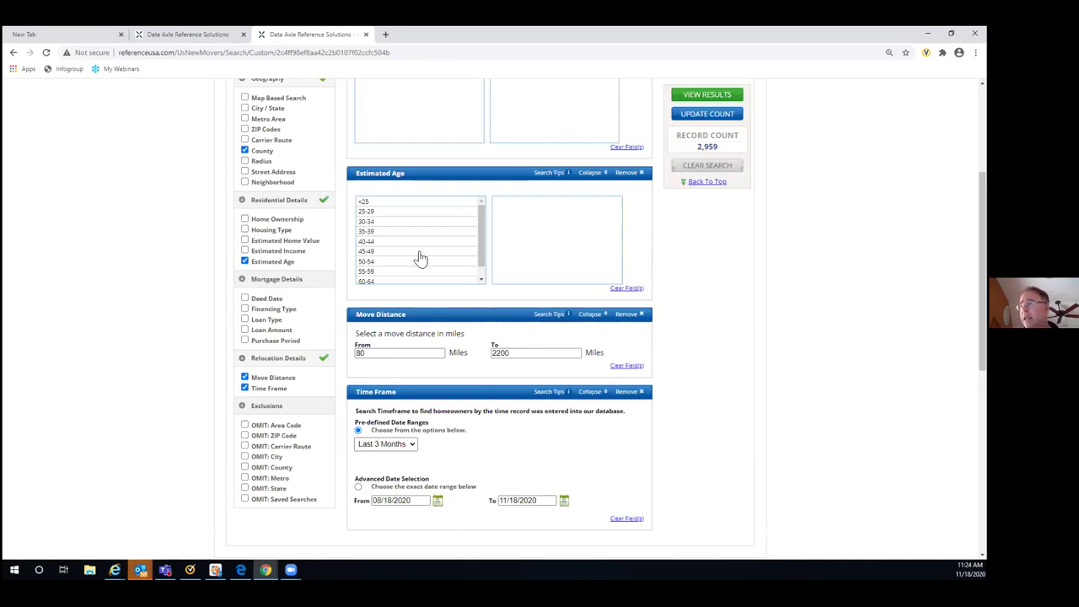
left_click_drag(403, 244, 463, 264)
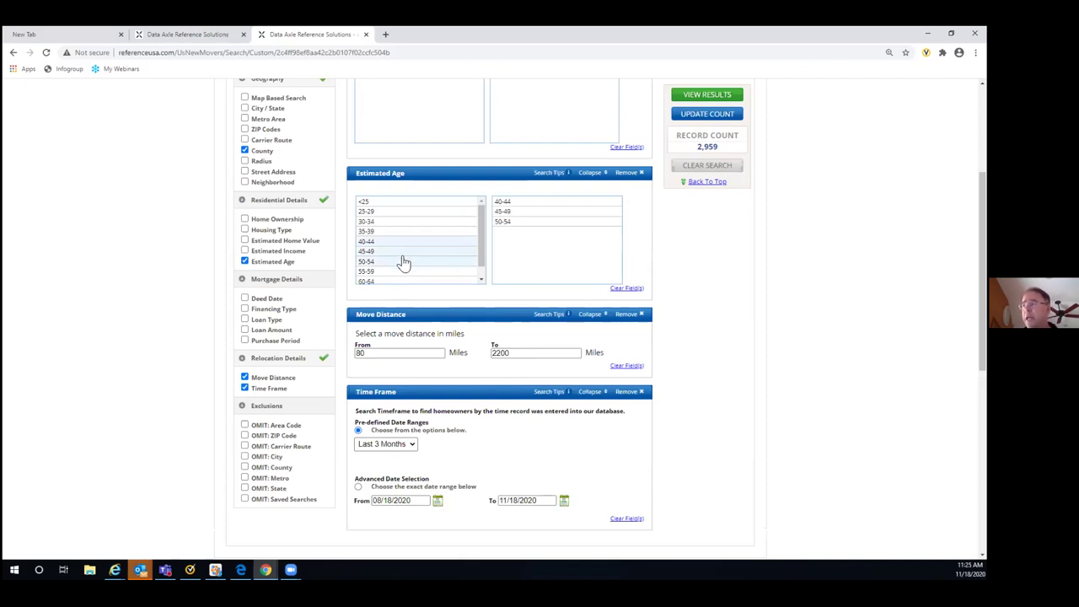
left_click(698, 118)
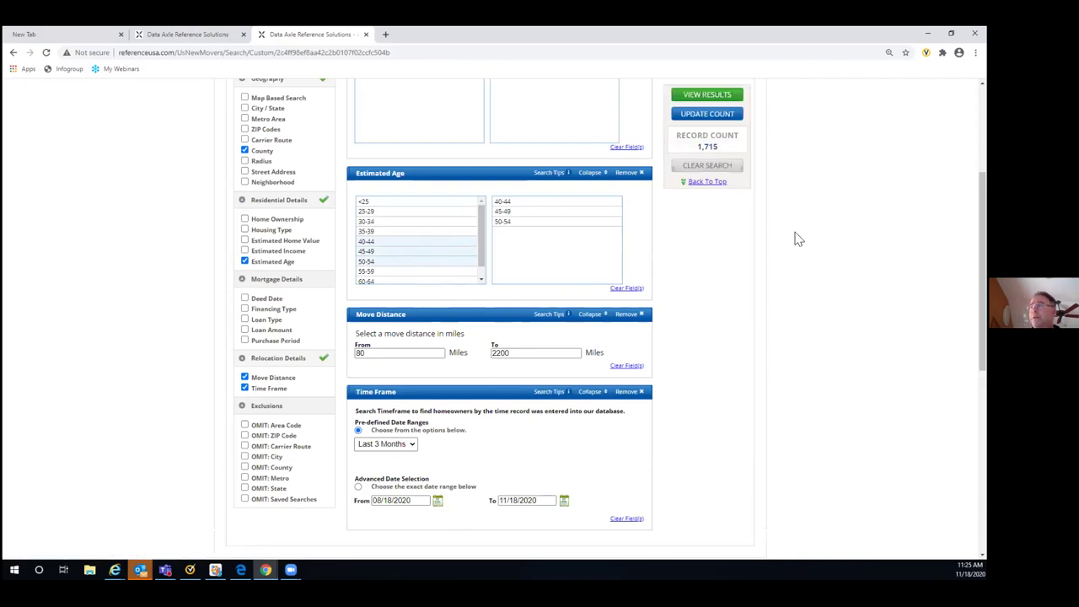
- View the results of the revised search and examine their density on the location heat map
scroll(295, 246, "up", 1)
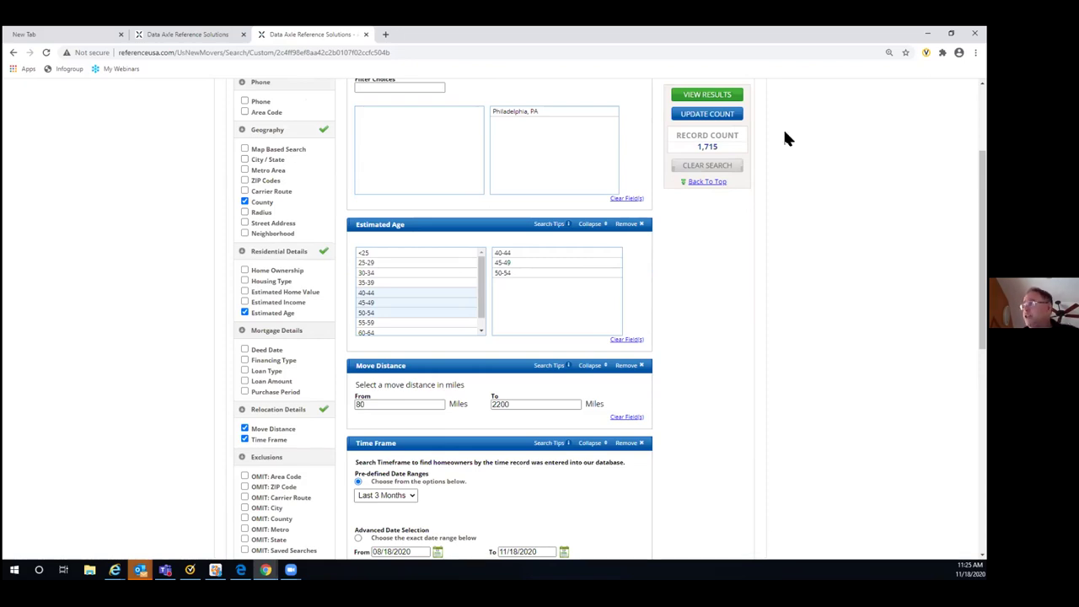
left_click(710, 97)
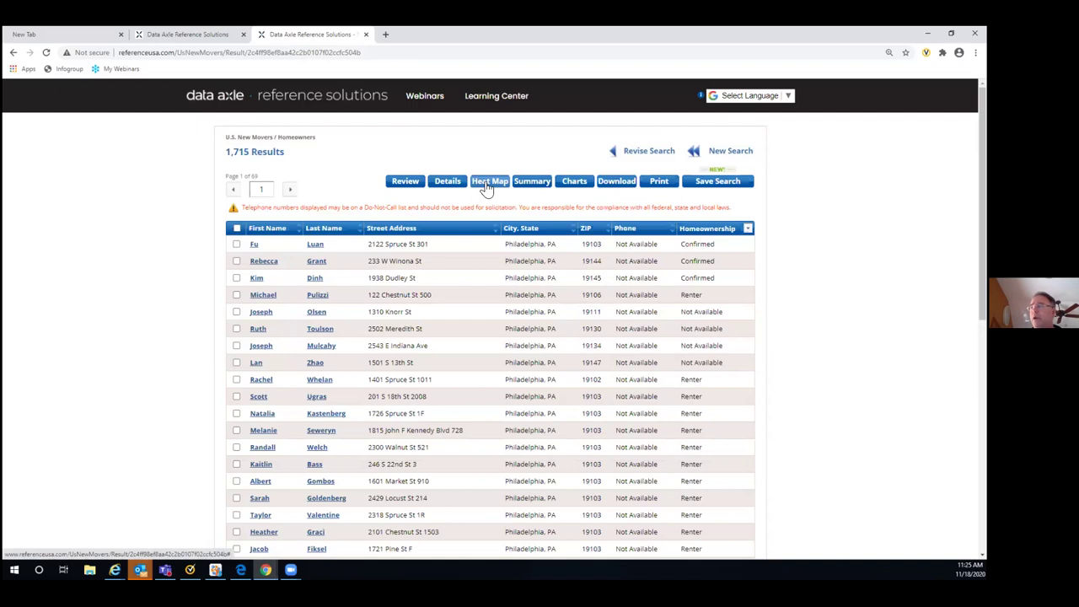
left_click(487, 182)
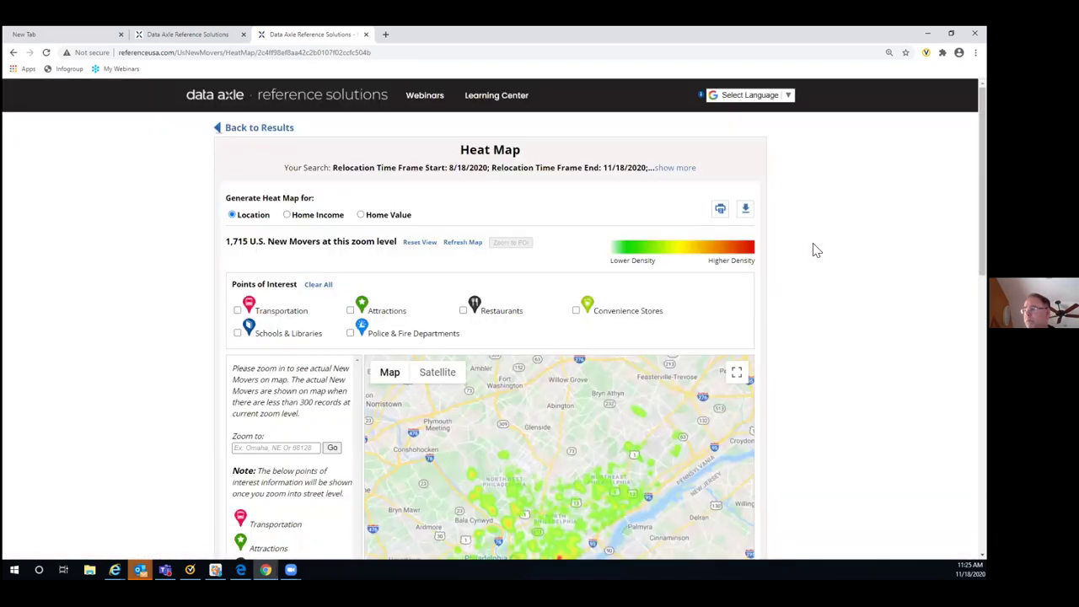
scroll(816, 250, "down", 2)
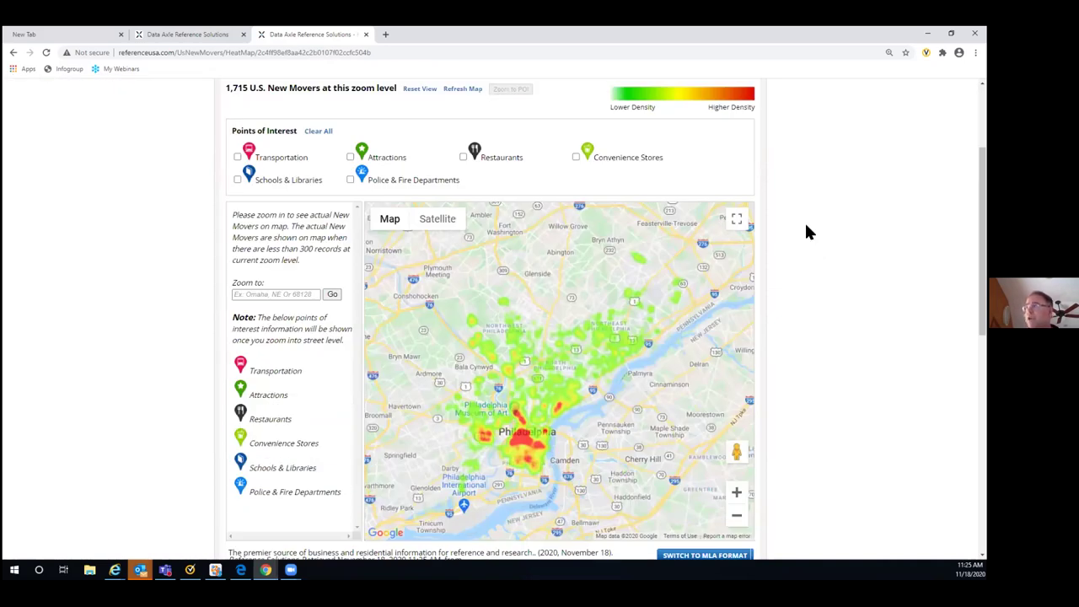
scroll(386, 140, "up", 2)
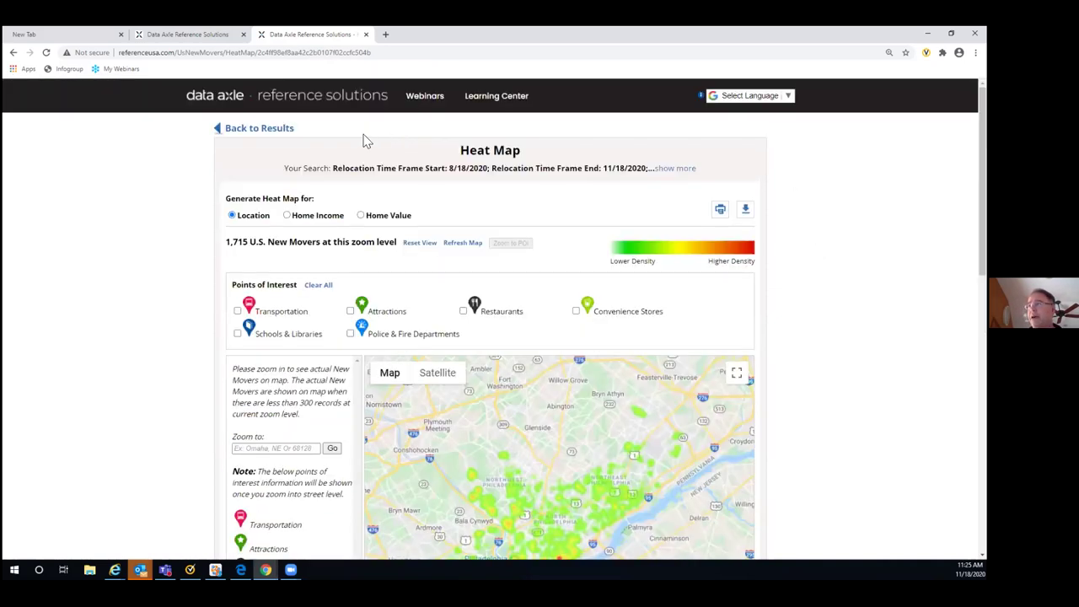
- Return from the heat map to the results list and switch to the browser tab with the Available Databases page
left_click(284, 135)
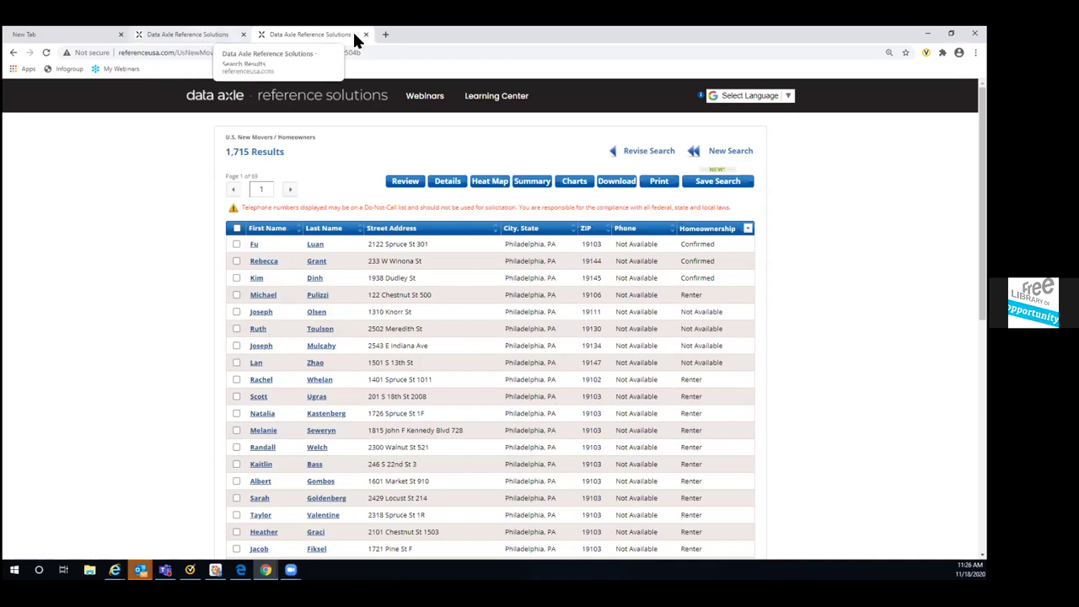
left_click(221, 39)
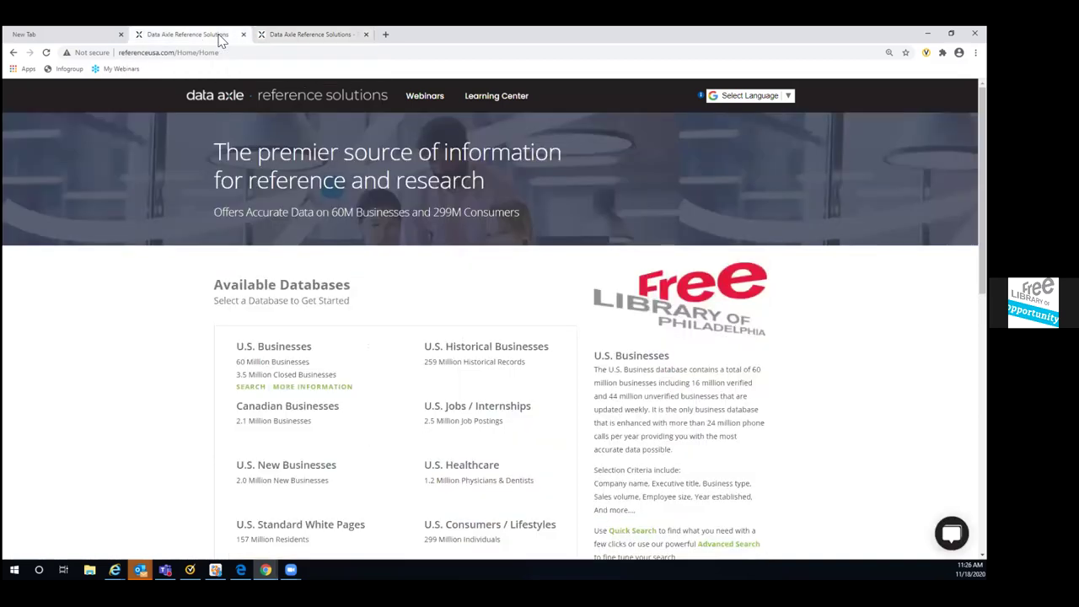